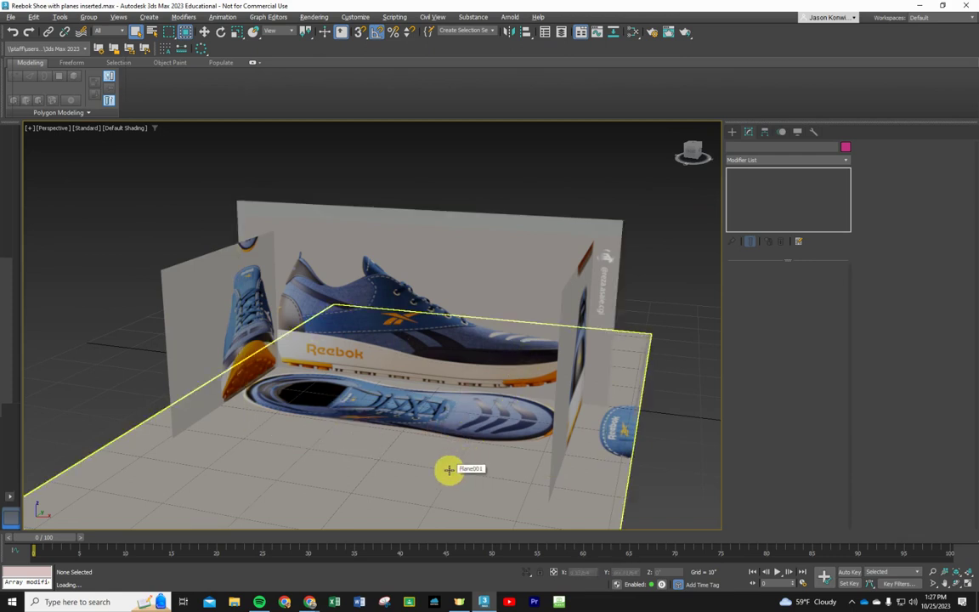
# Step: Show the Scene Explorer and hide the two end reference planes, Plane003 and Plane004
pyautogui.keyDown('alt'); pyautogui.moveTo(449, 470); pyautogui.dragTo(468, 470, button='middle'); pyautogui.keyUp('alt')
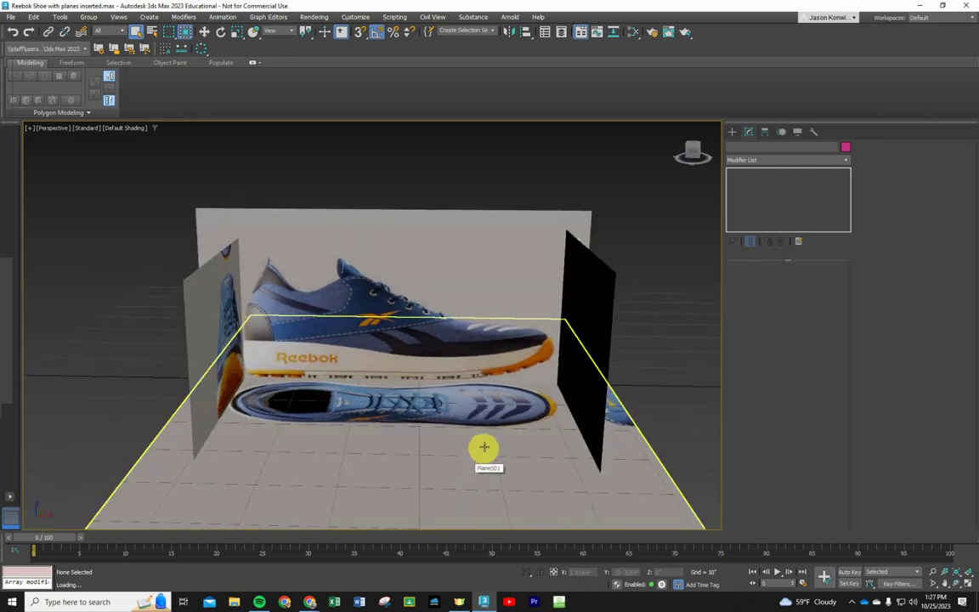
pyautogui.click(732, 131)
pyautogui.click(745, 148)
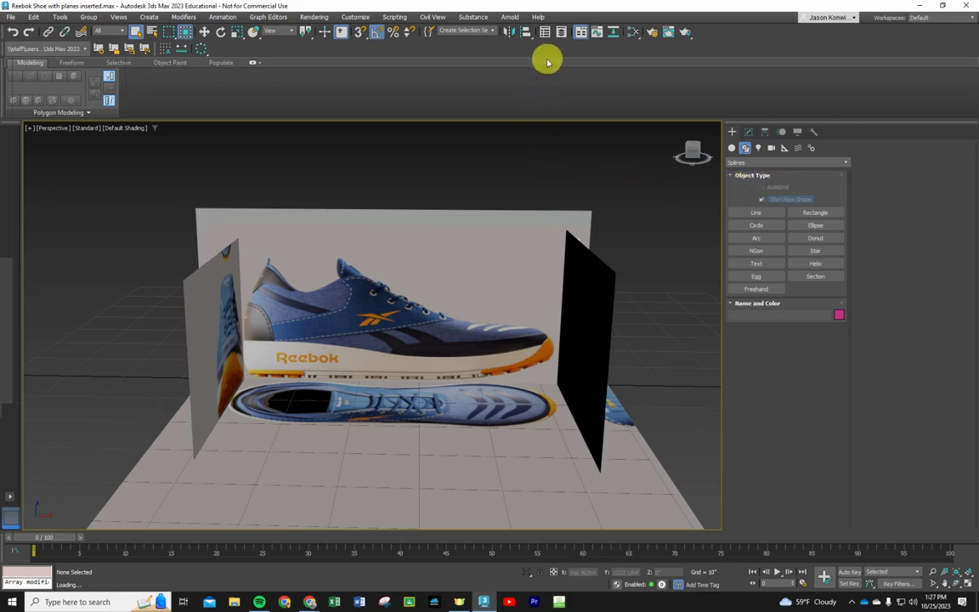
pyautogui.click(544, 33)
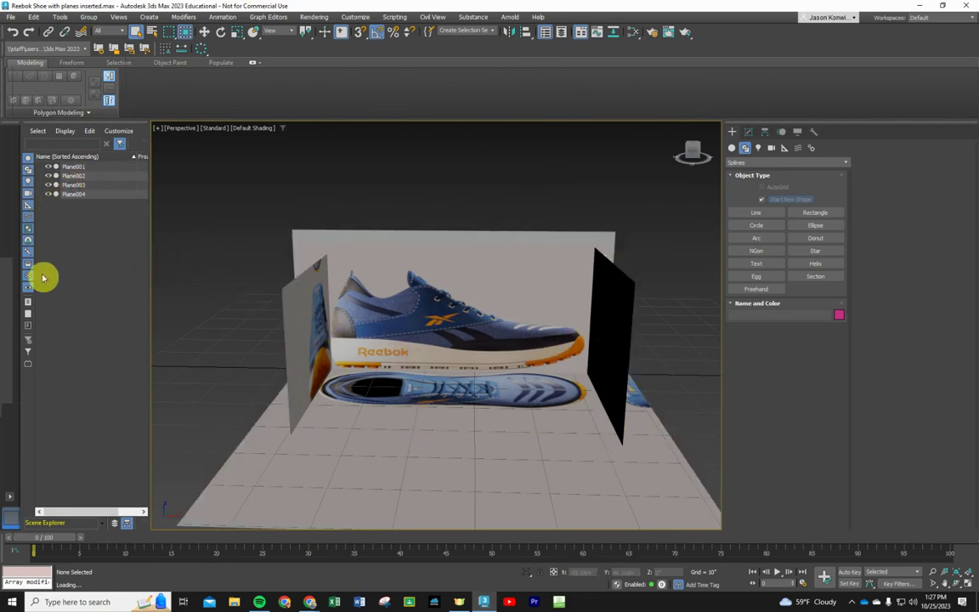
pyautogui.click(49, 196)
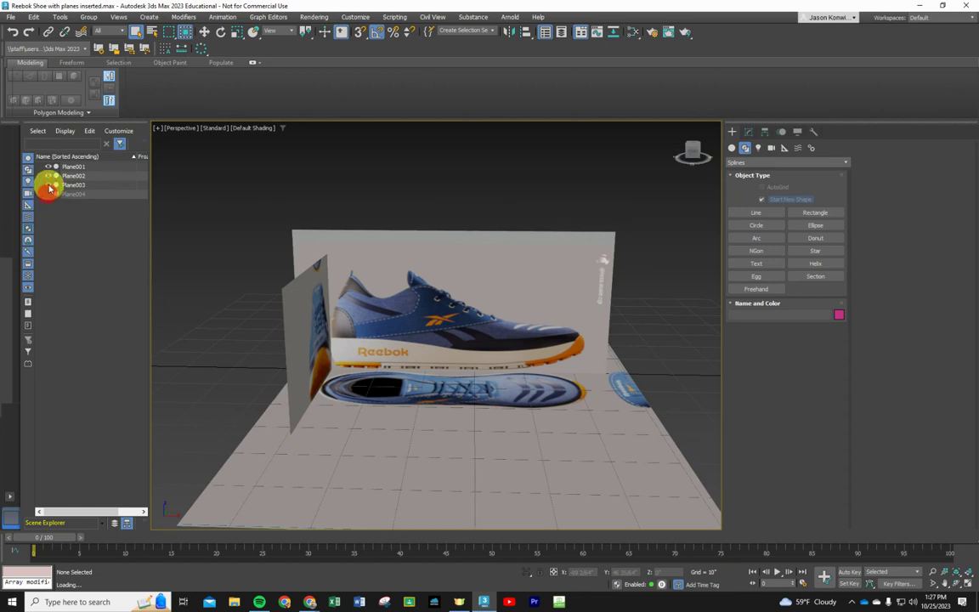
pyautogui.click(48, 186)
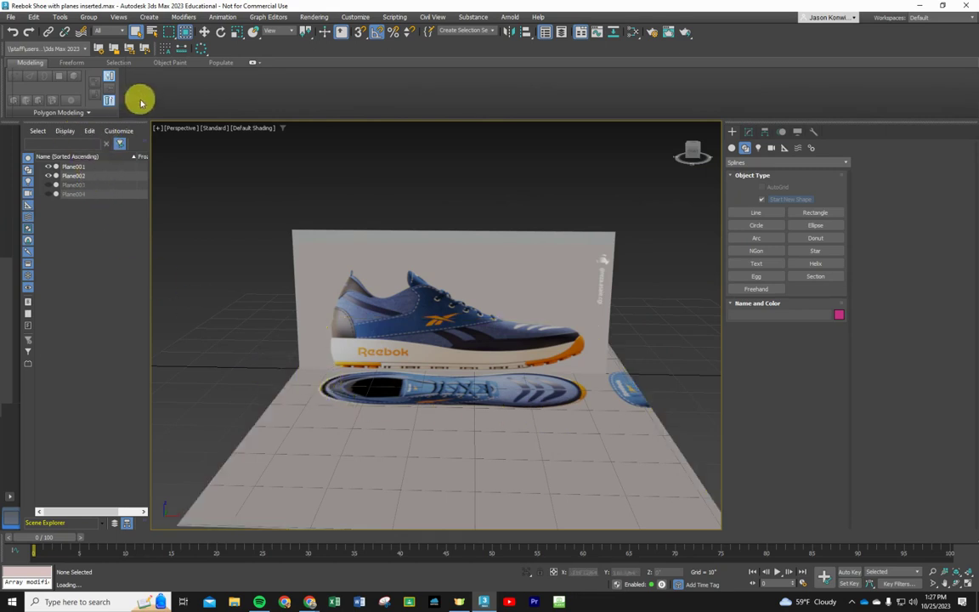
# Step: Restore the four-viewport layout and maximize the Top viewport
pyautogui.click(158, 129)
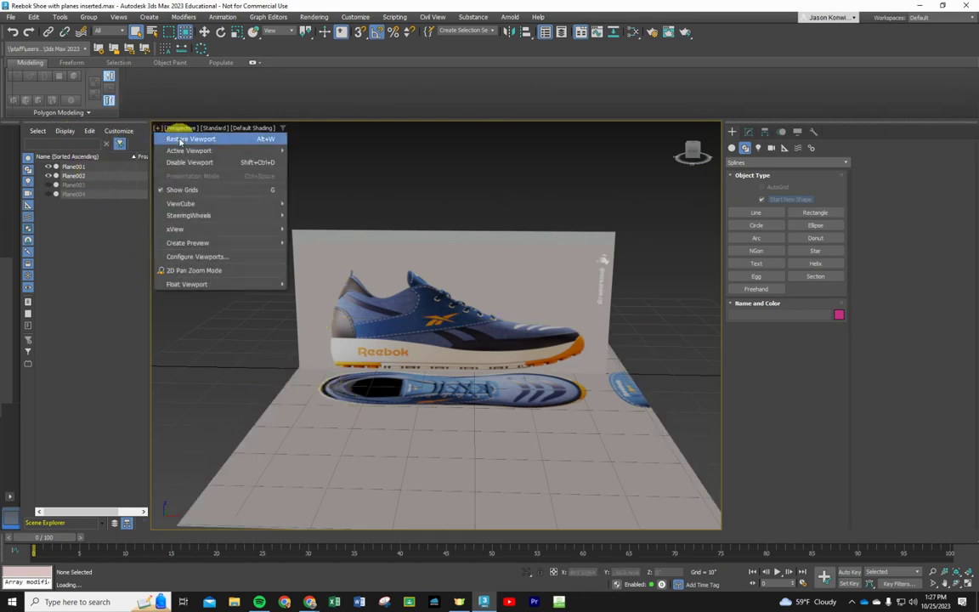
pyautogui.click(179, 140)
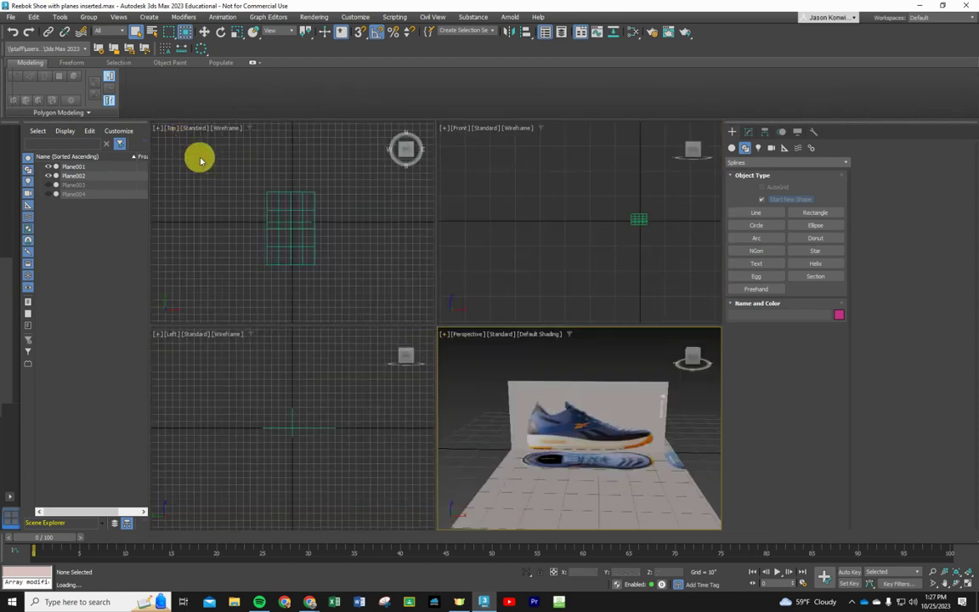
pyautogui.click(170, 132)
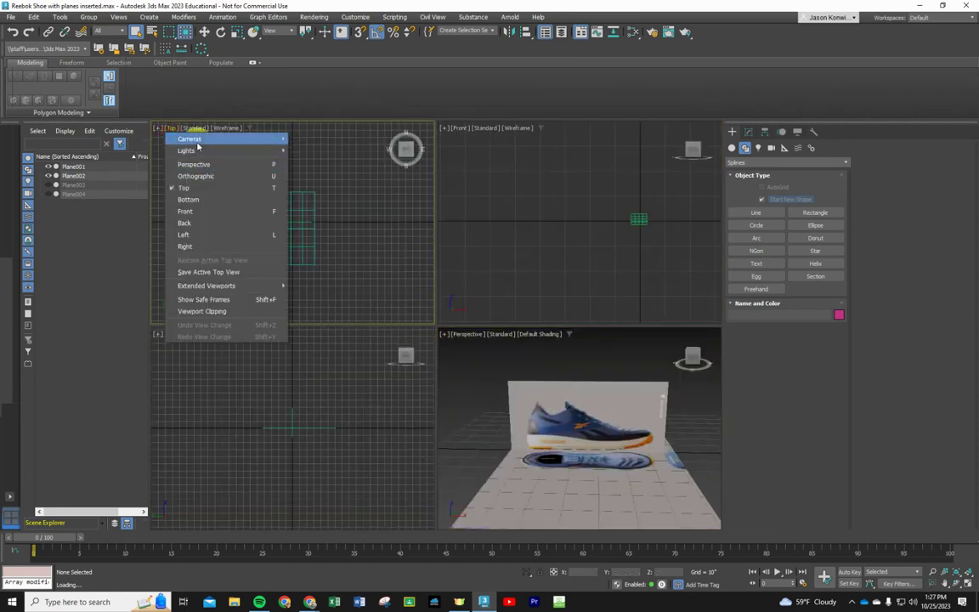
pyautogui.click(195, 187)
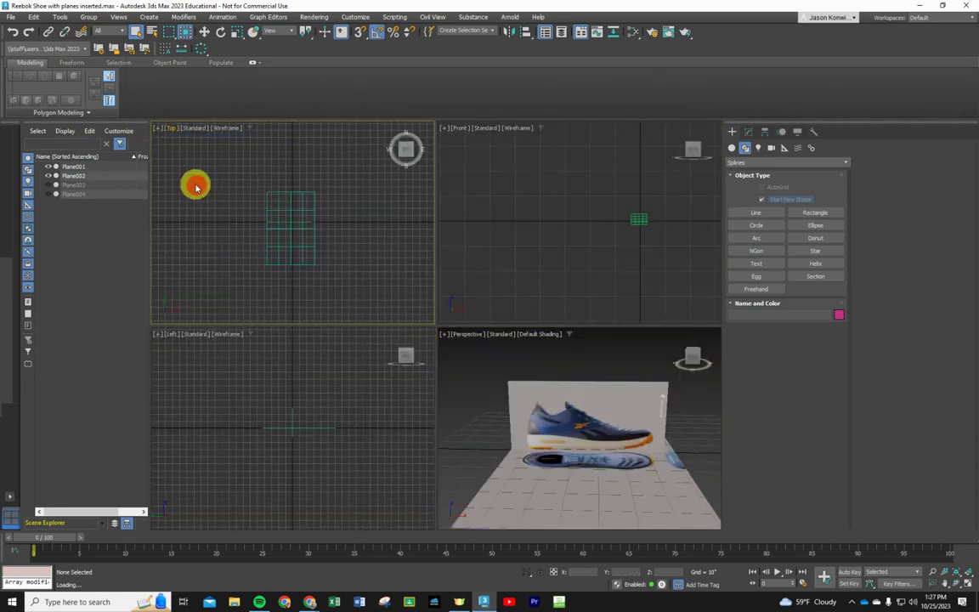
pyautogui.click(228, 128)
pyautogui.click(155, 127)
pyautogui.click(154, 127)
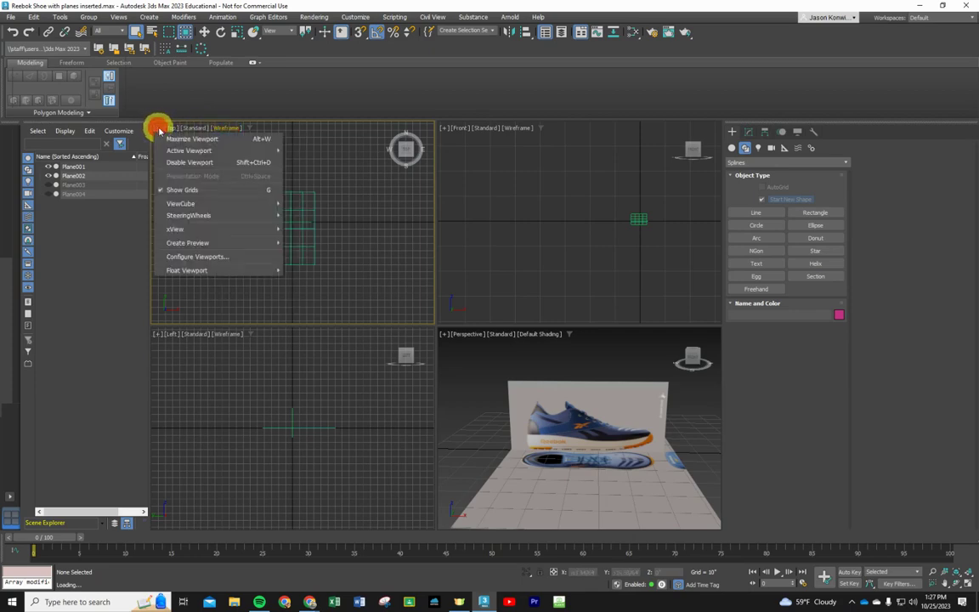
pyautogui.click(194, 139)
# Step: Set the Top viewport to Default Shading with Edged Faces and frame the top-view shoe image
pyautogui.click(229, 129)
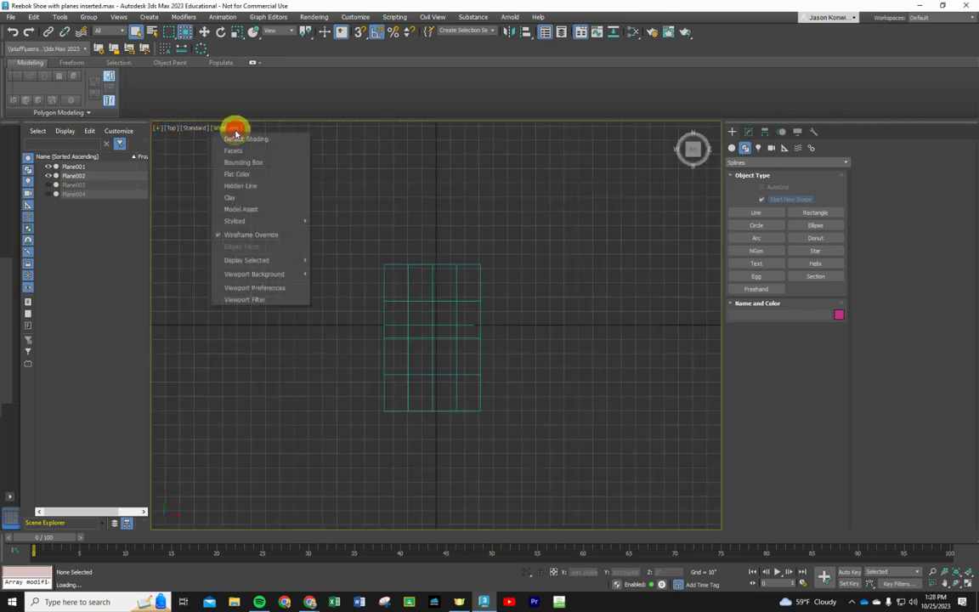
pyautogui.click(234, 139)
pyautogui.click(229, 129)
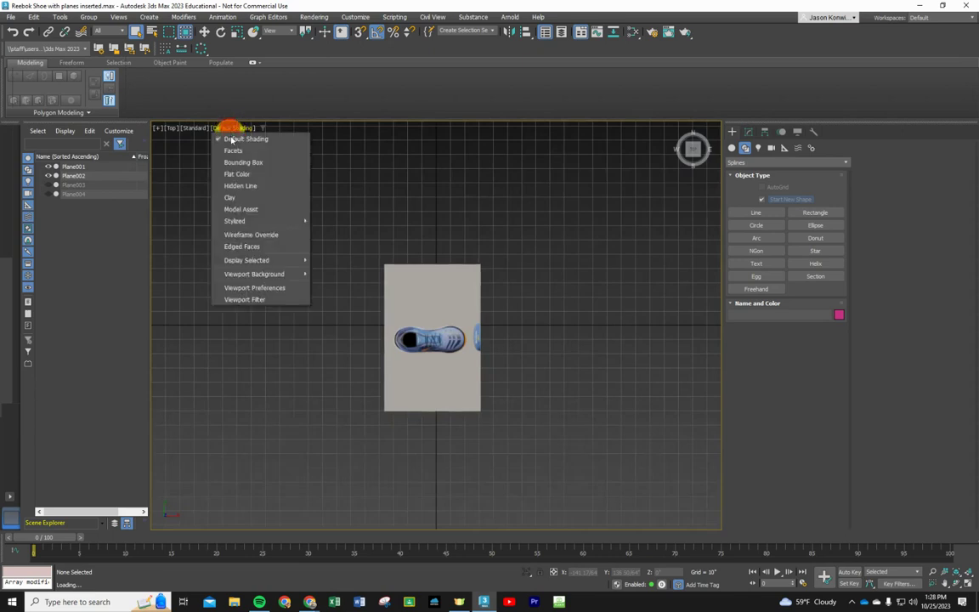
pyautogui.click(258, 247)
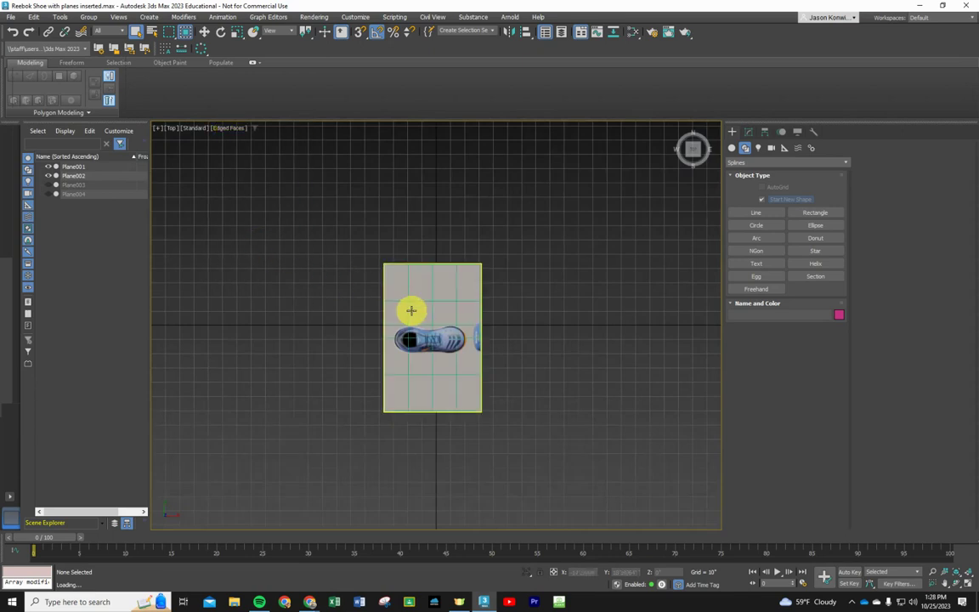
pyautogui.scroll(5, 446, 339)
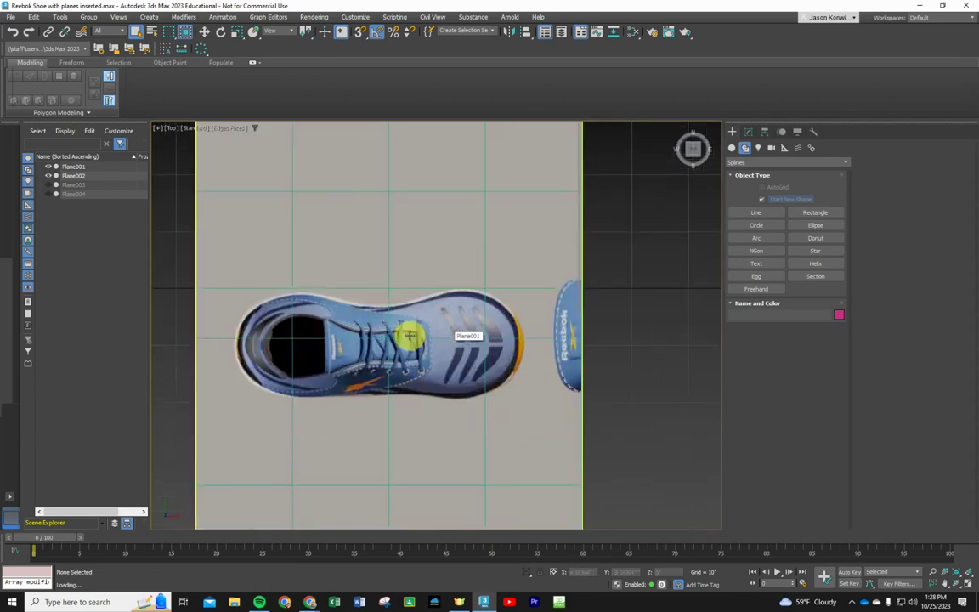
pyautogui.scroll(2, 393, 332)
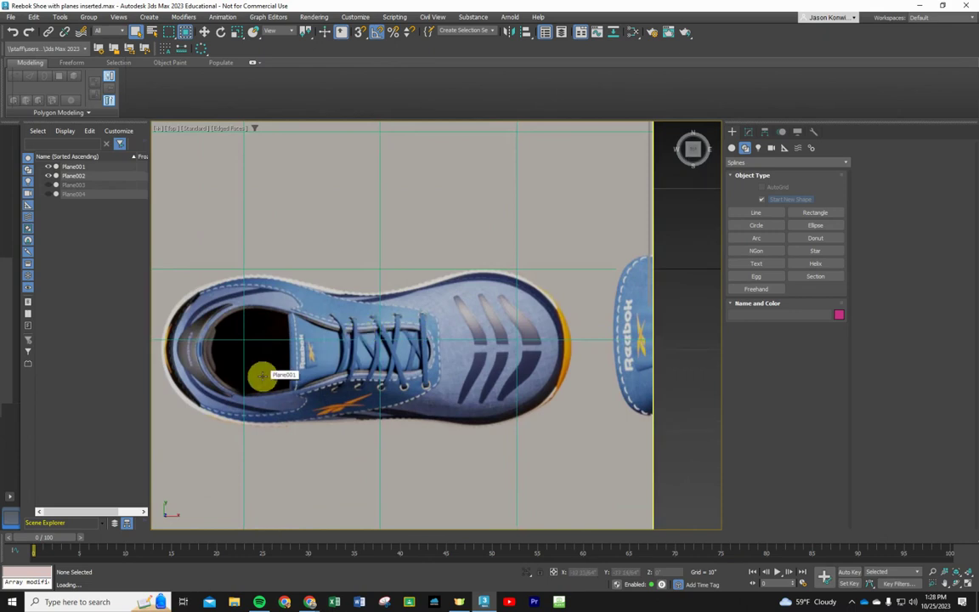
pyautogui.moveTo(227, 349); pyautogui.dragTo(280, 317, button='middle')
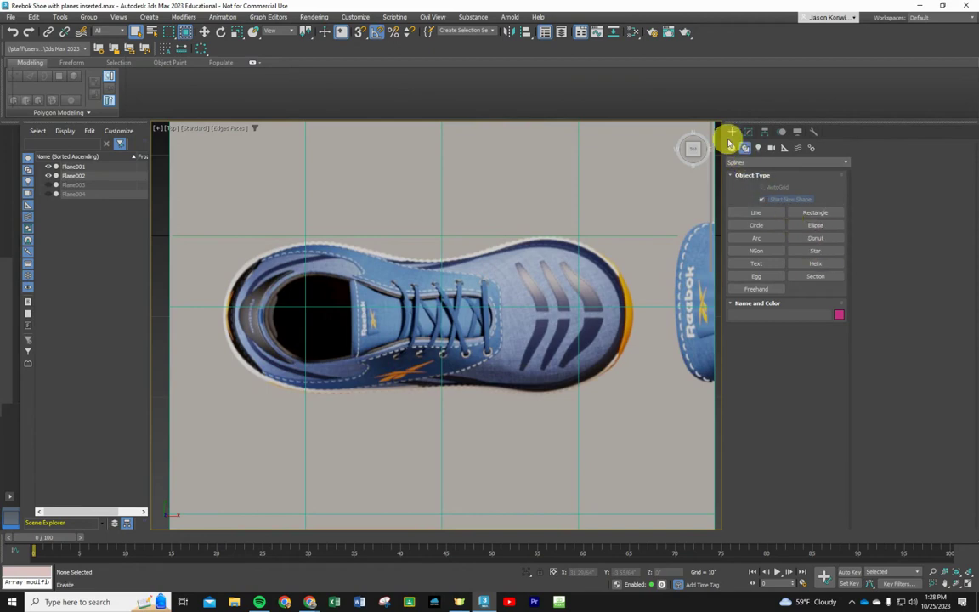
# Step: Start the Line spline tool and widen the command panel until its creation settings fit in two columns
pyautogui.click(764, 213)
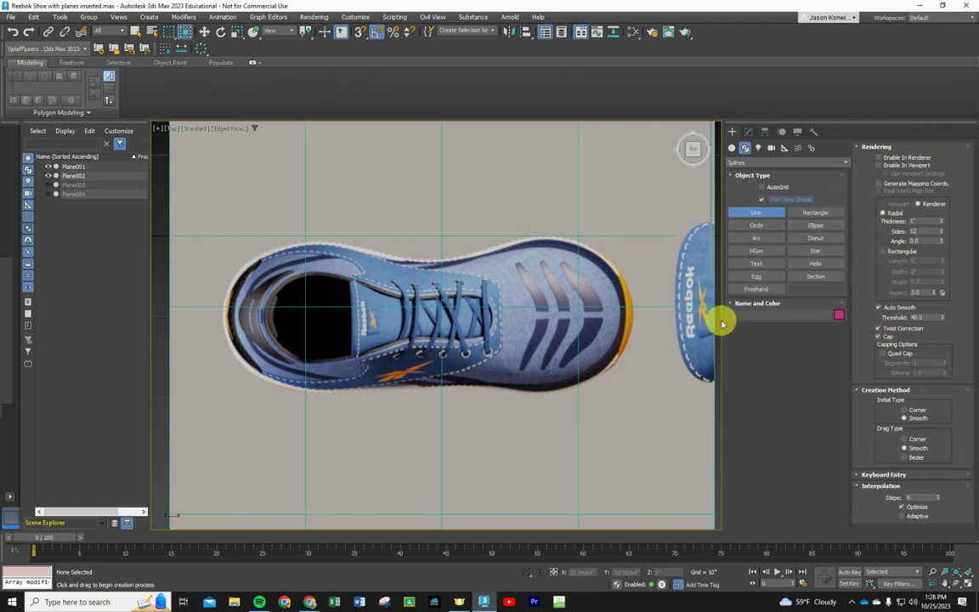
pyautogui.moveTo(722, 328); pyautogui.dragTo(860, 325)
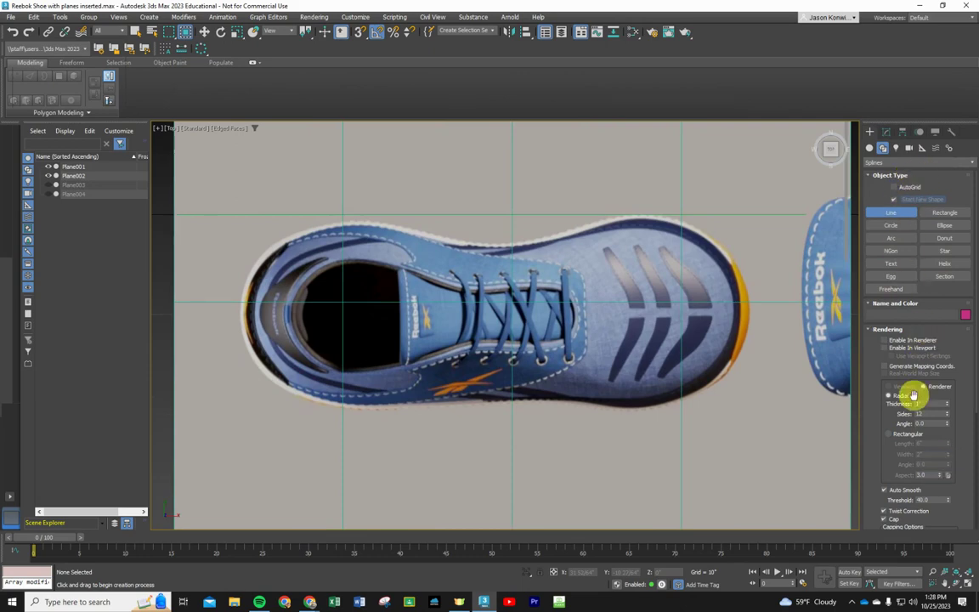
pyautogui.scroll(-3, 914, 395)
pyautogui.scroll(3, 925, 387)
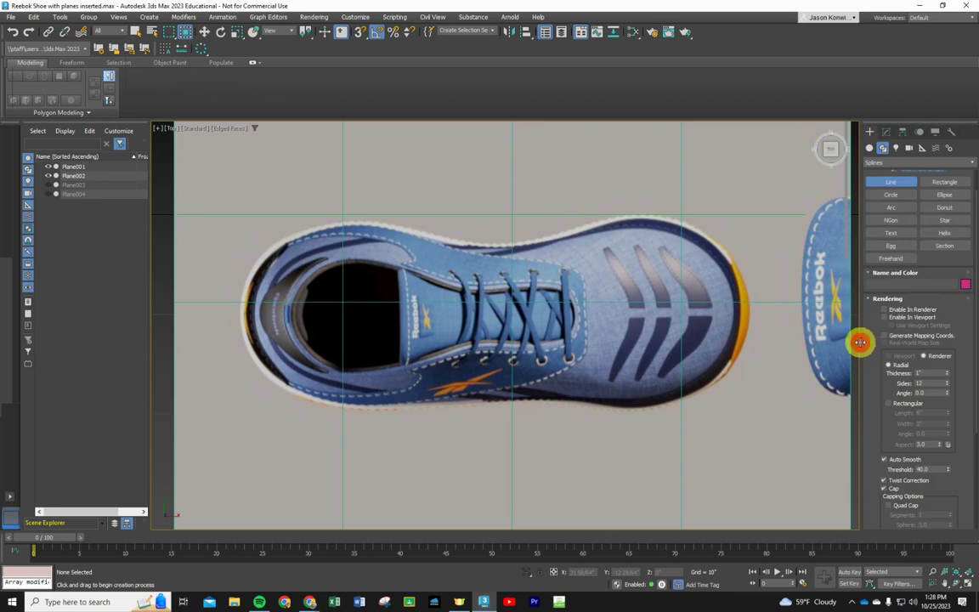
pyautogui.moveTo(860, 343); pyautogui.dragTo(777, 345)
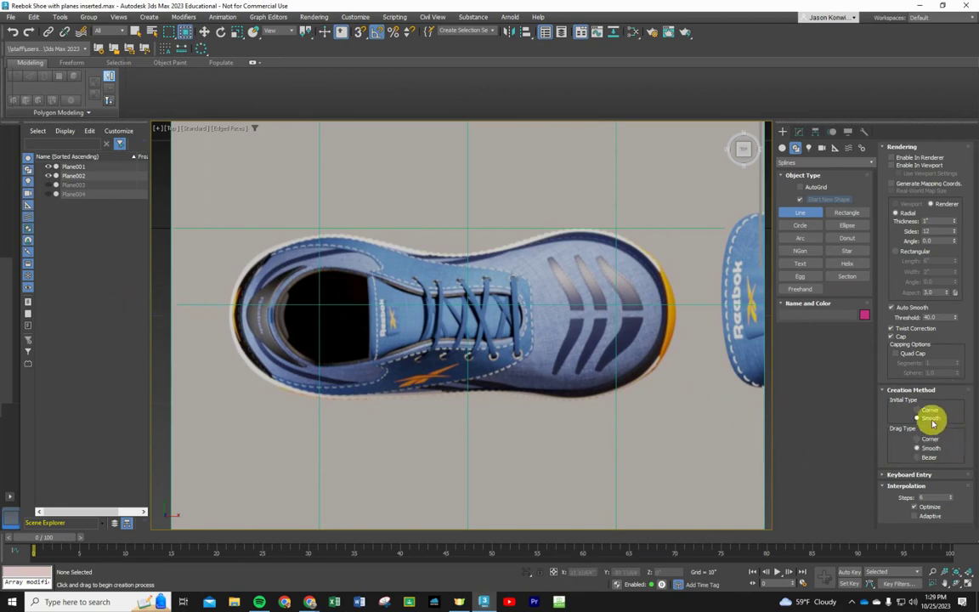
# Step: Trace the sole outline with smooth line points from the back of the heel along the shoe's lower side past midfoot
pyautogui.click(227, 313)
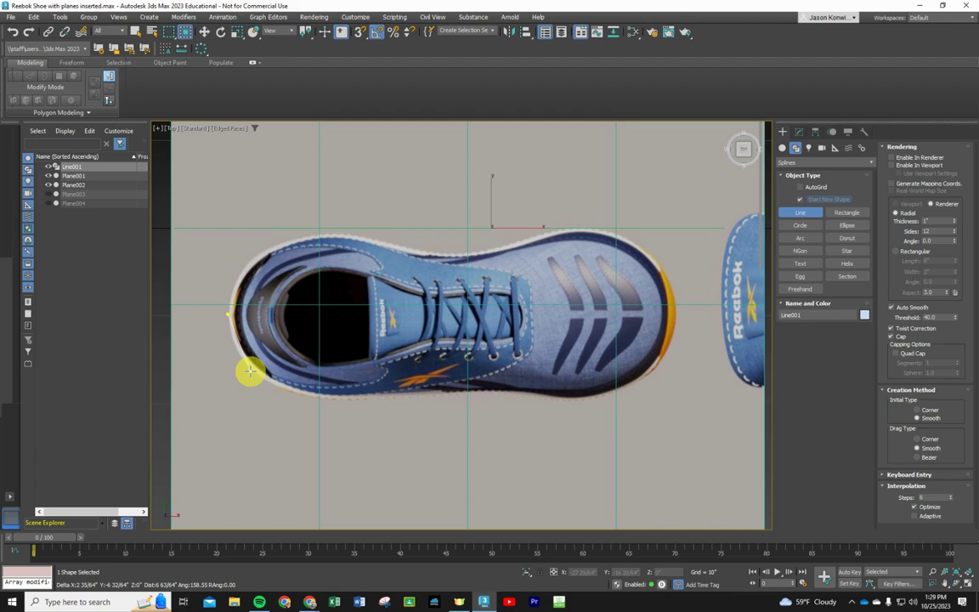
pyautogui.click(250, 370)
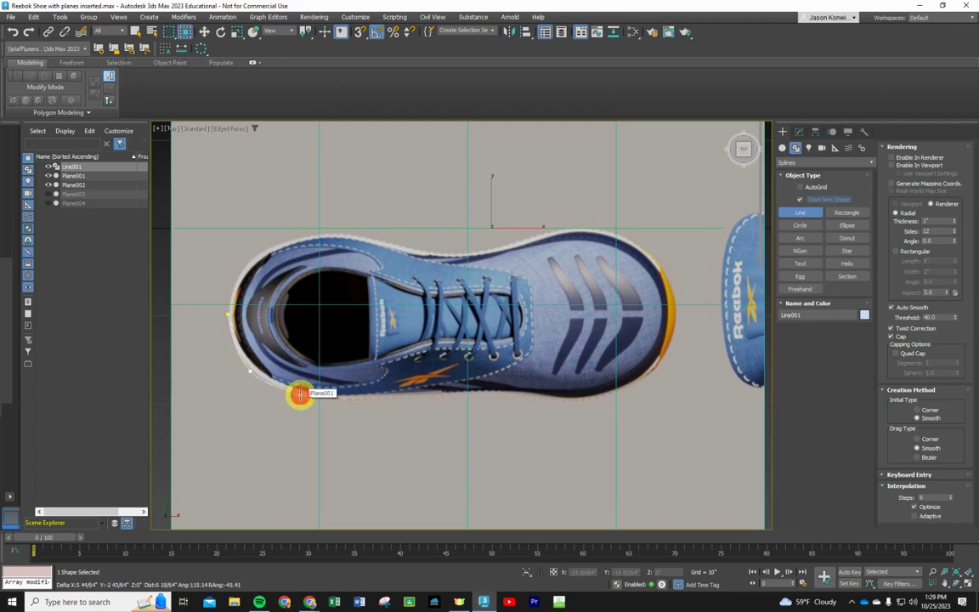
pyautogui.click(300, 394)
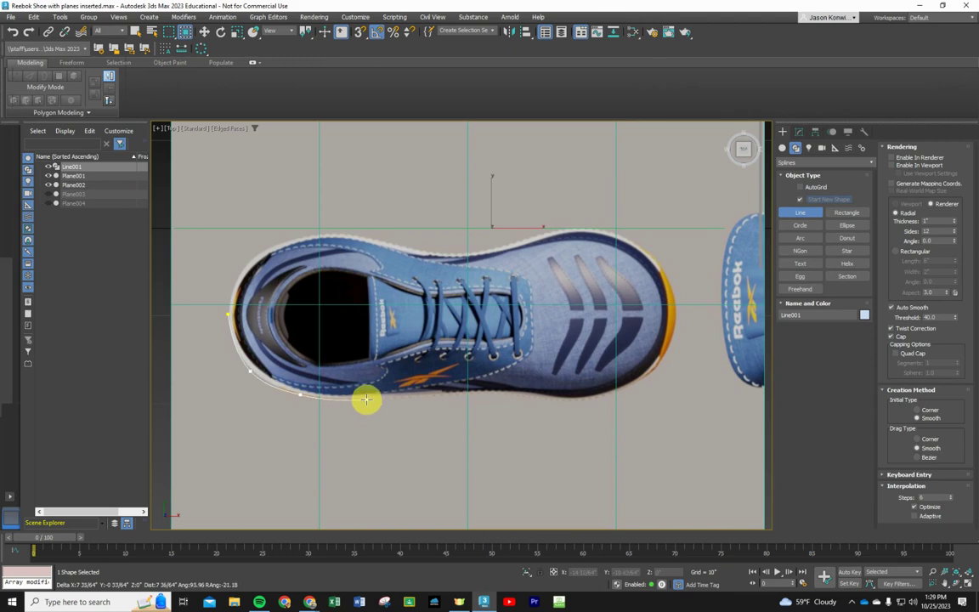
pyautogui.click(366, 399)
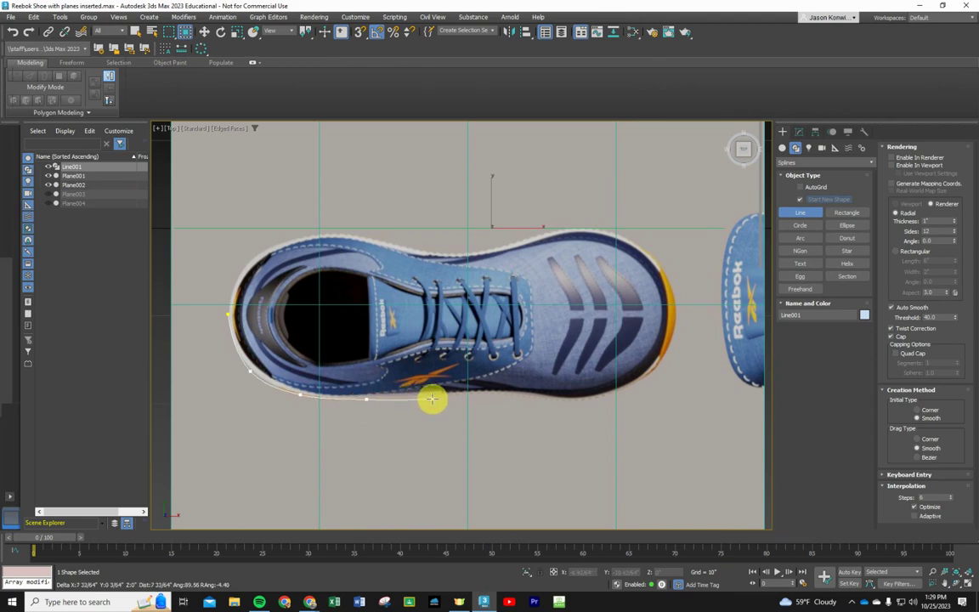
pyautogui.click(432, 396)
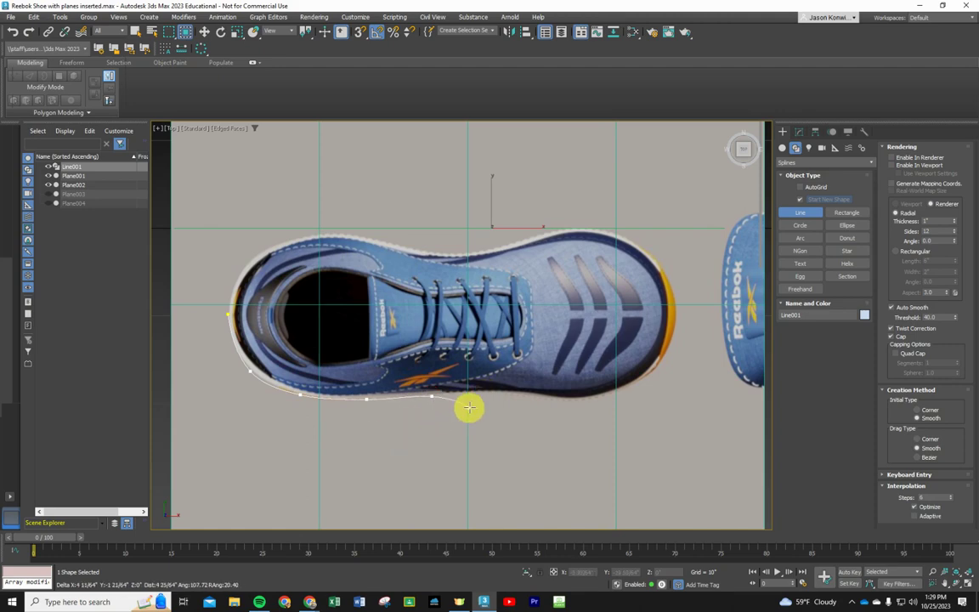
pyautogui.scroll(6, 475, 404)
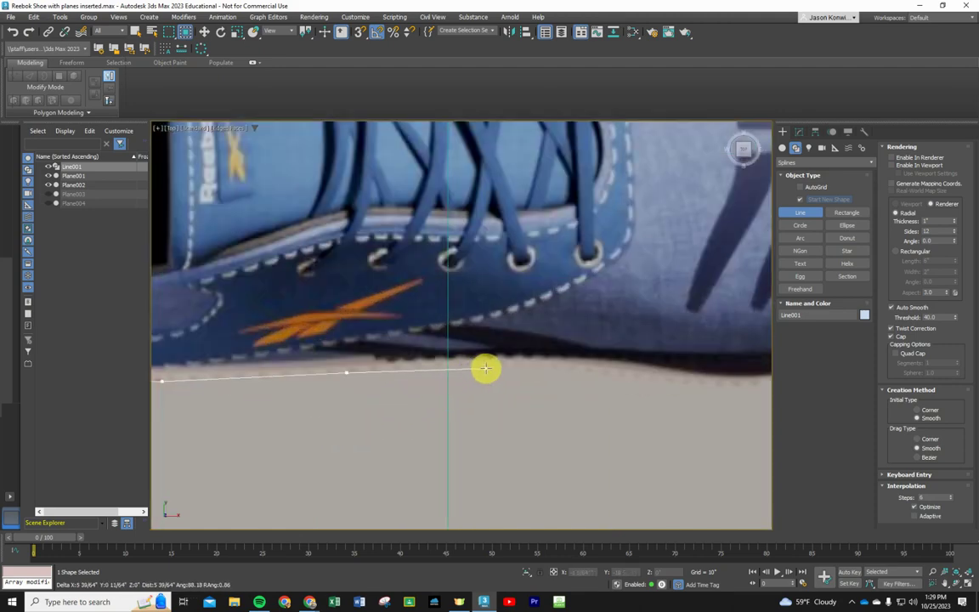
pyautogui.click(558, 371)
pyautogui.scroll(-6, 573, 376)
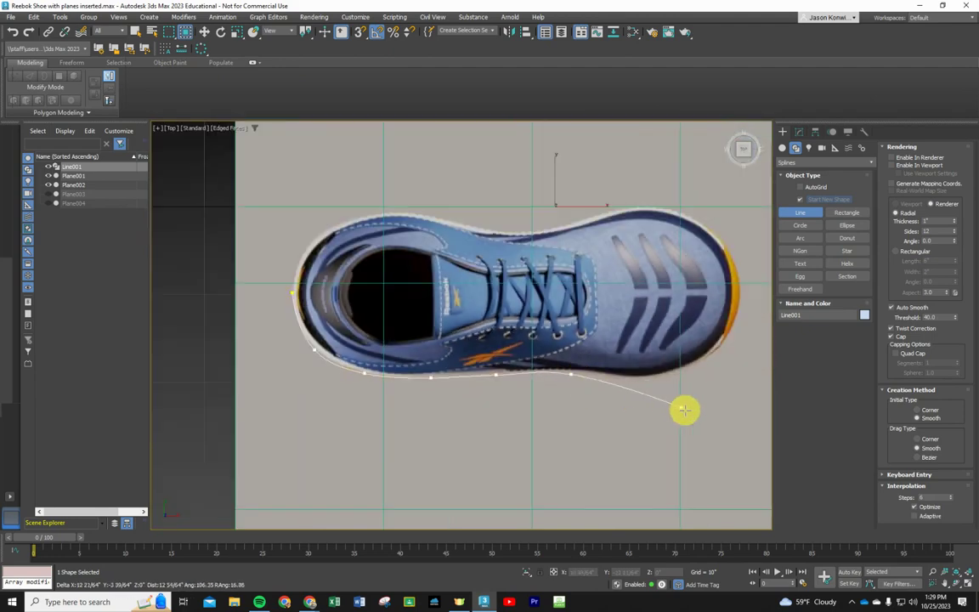
# Step: Continue the outline around the forefoot to the tip of the toe, end the open line there, and show its modify settings
pyautogui.scroll(5, 680, 384)
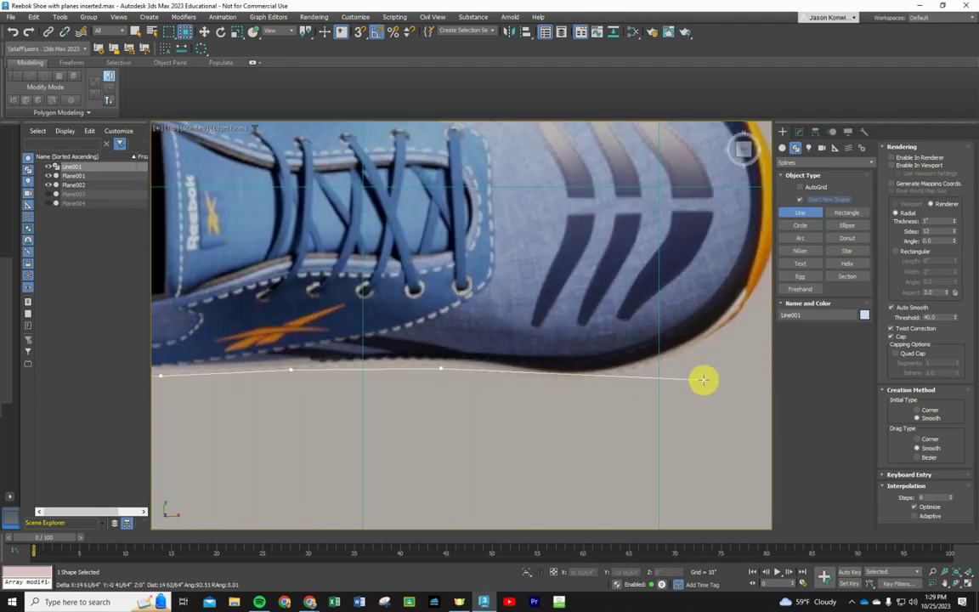
pyautogui.click(610, 378)
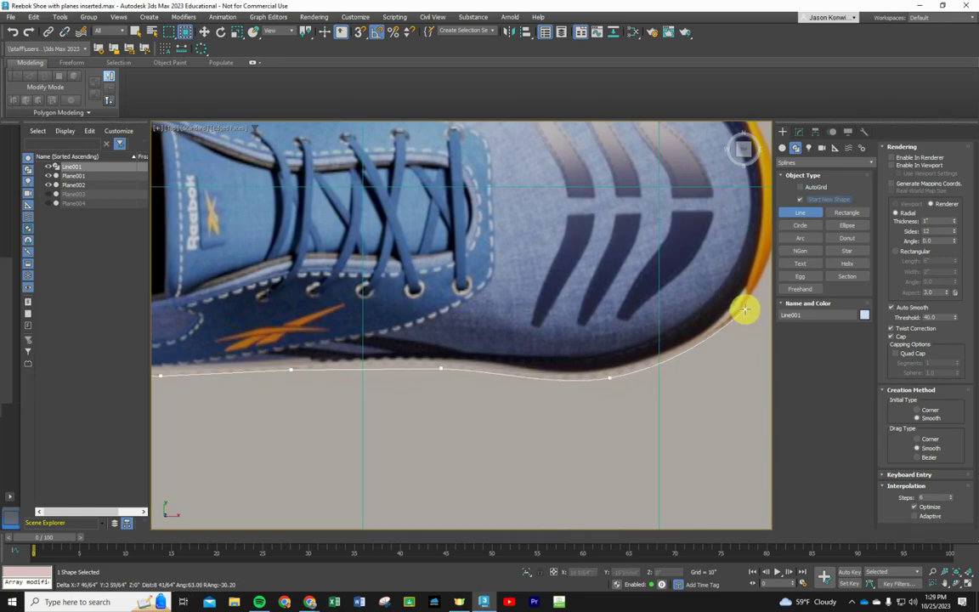
pyautogui.scroll(-5, 745, 307)
pyautogui.scroll(4, 747, 276)
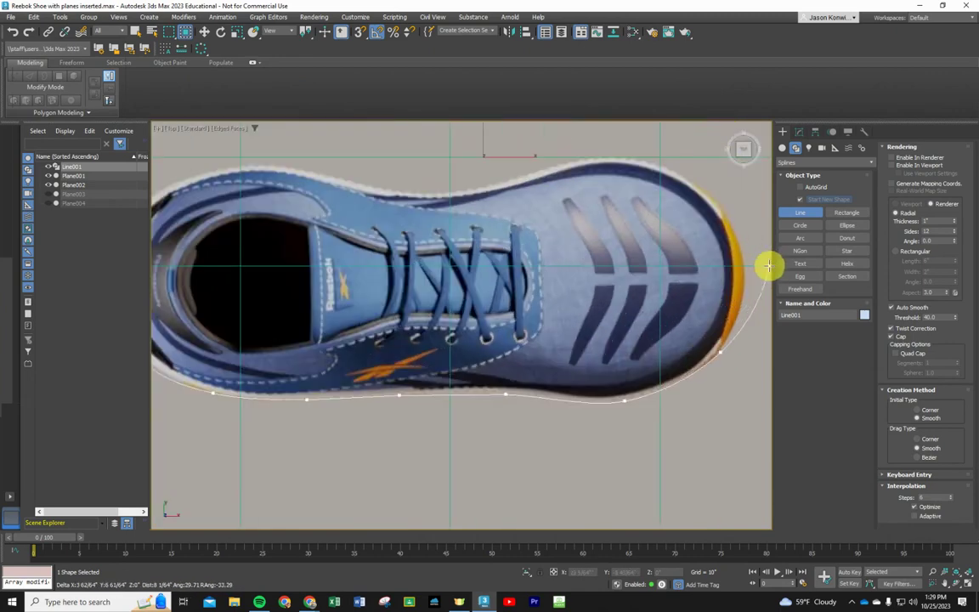
pyautogui.scroll(3, 746, 277)
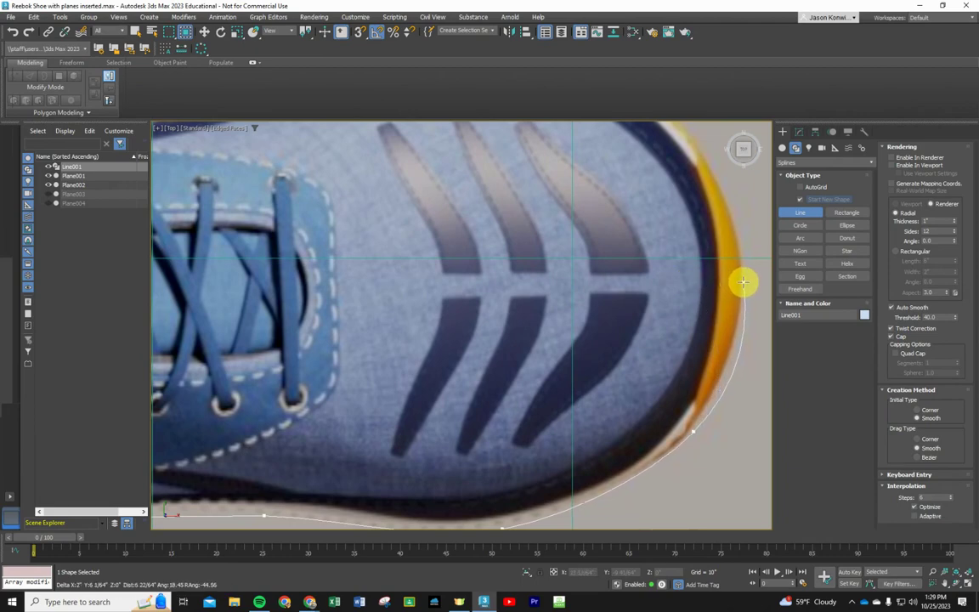
pyautogui.click(730, 357)
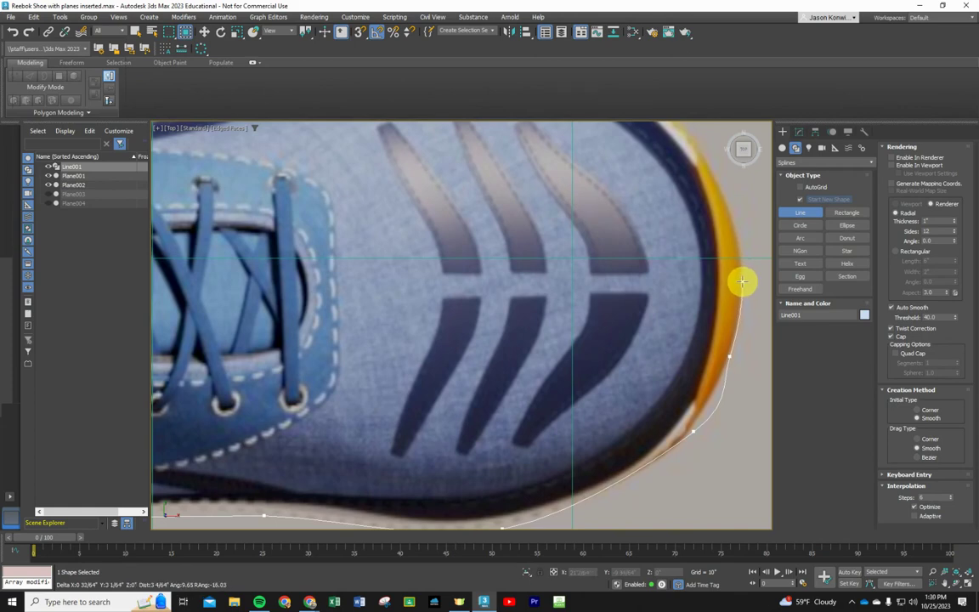
pyautogui.click(742, 283)
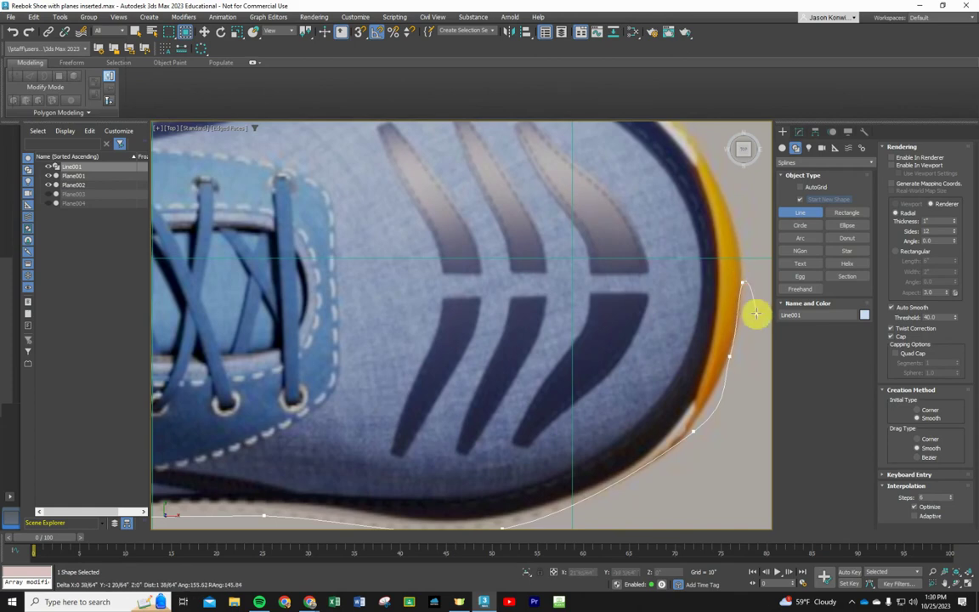
pyautogui.rightClick(748, 282)
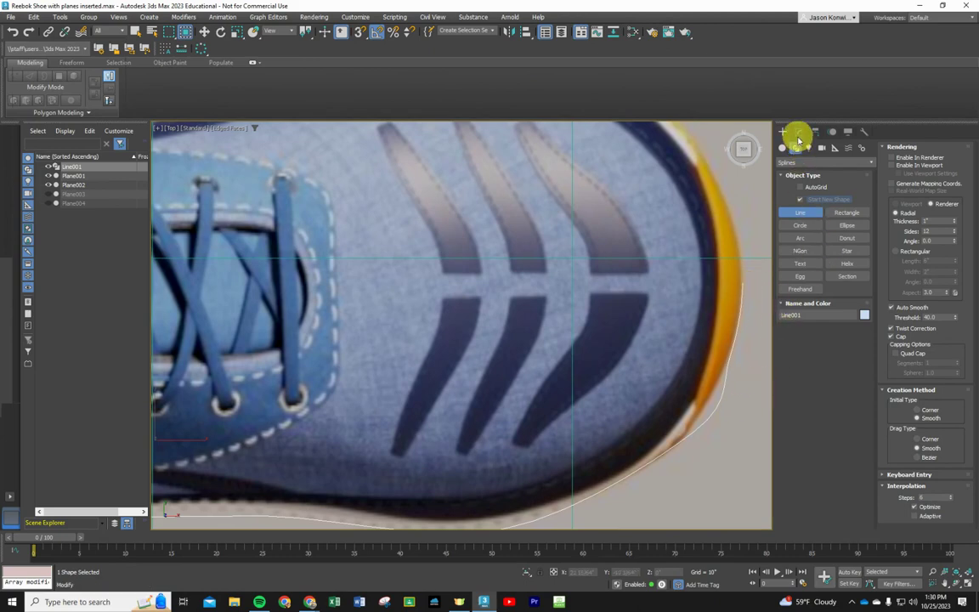
pyautogui.click(799, 132)
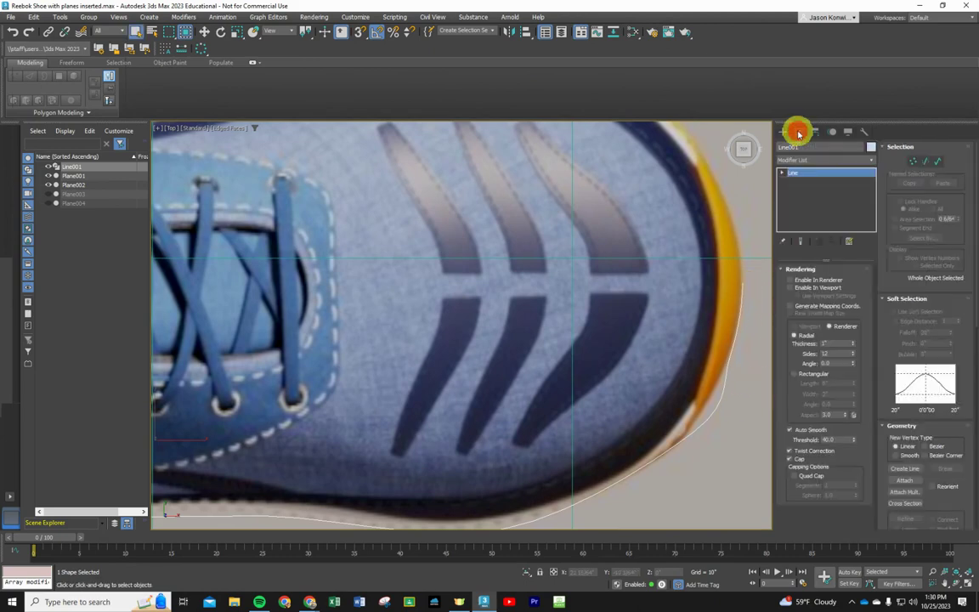
# Step: Switch the sole line to vertex editing and move the two vertices below the toe tip inward to follow the sole's edge
pyautogui.click(914, 164)
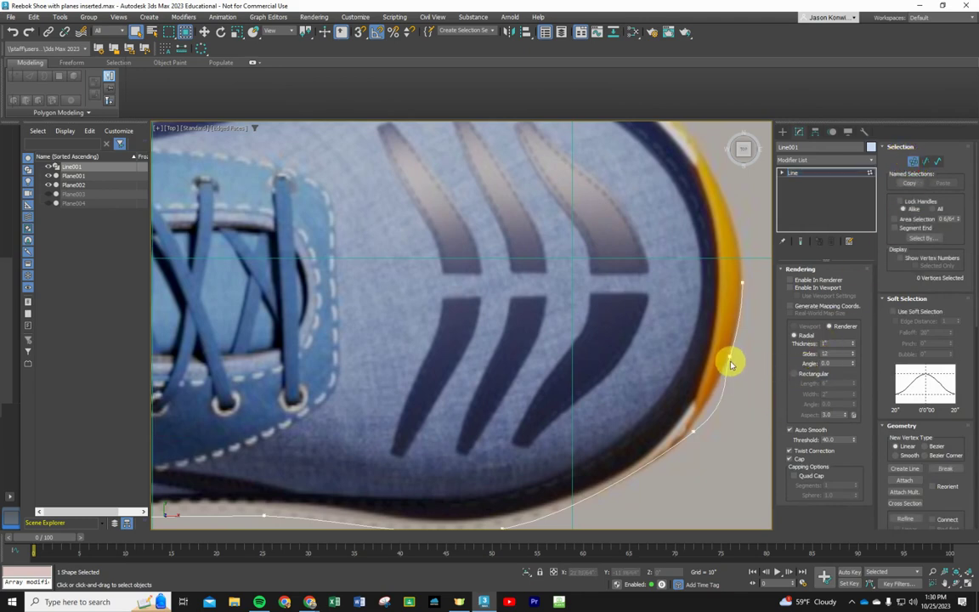
pyautogui.click(204, 33)
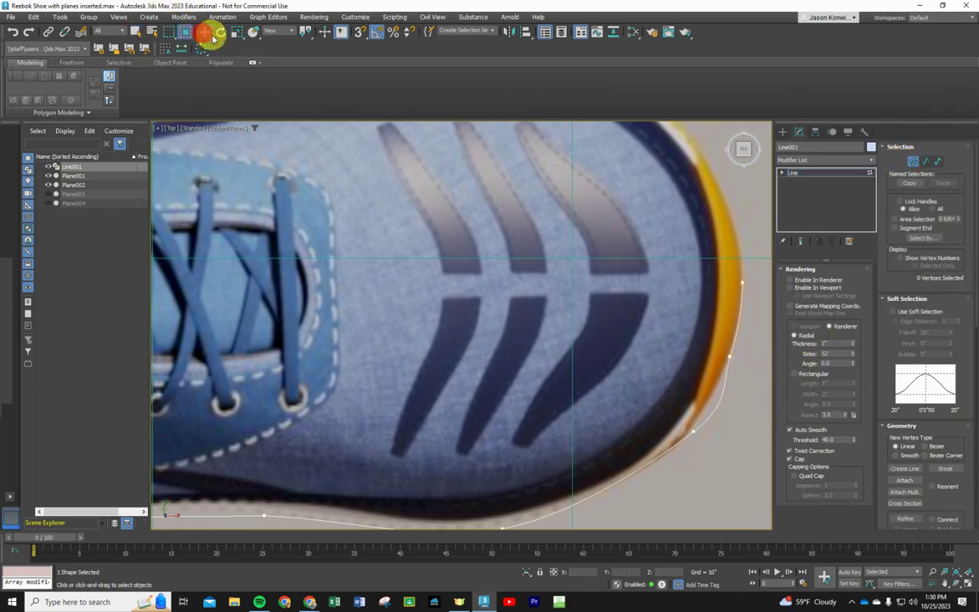
pyautogui.click(730, 356)
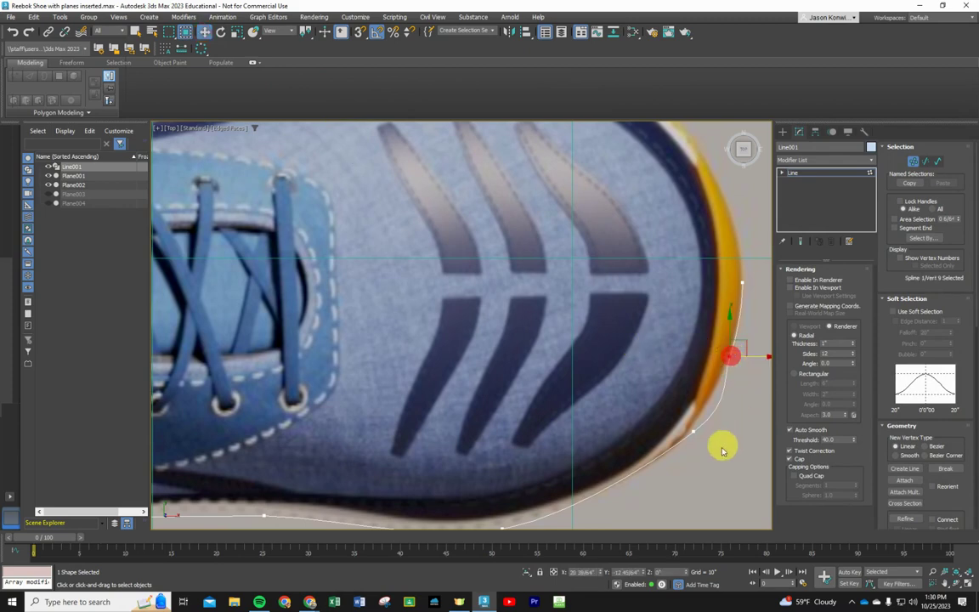
pyautogui.moveTo(754, 358); pyautogui.dragTo(755, 356)
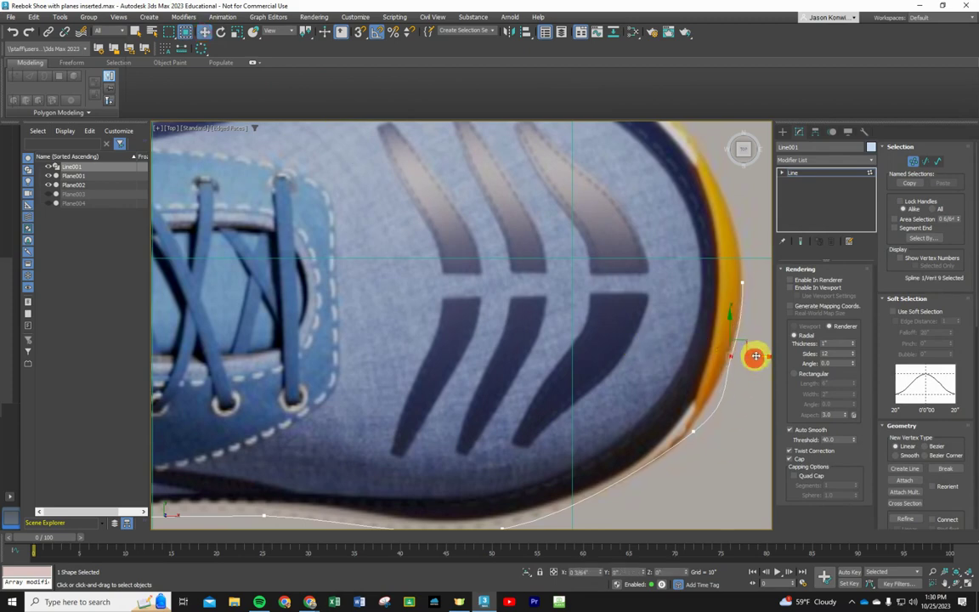
pyautogui.click(694, 429)
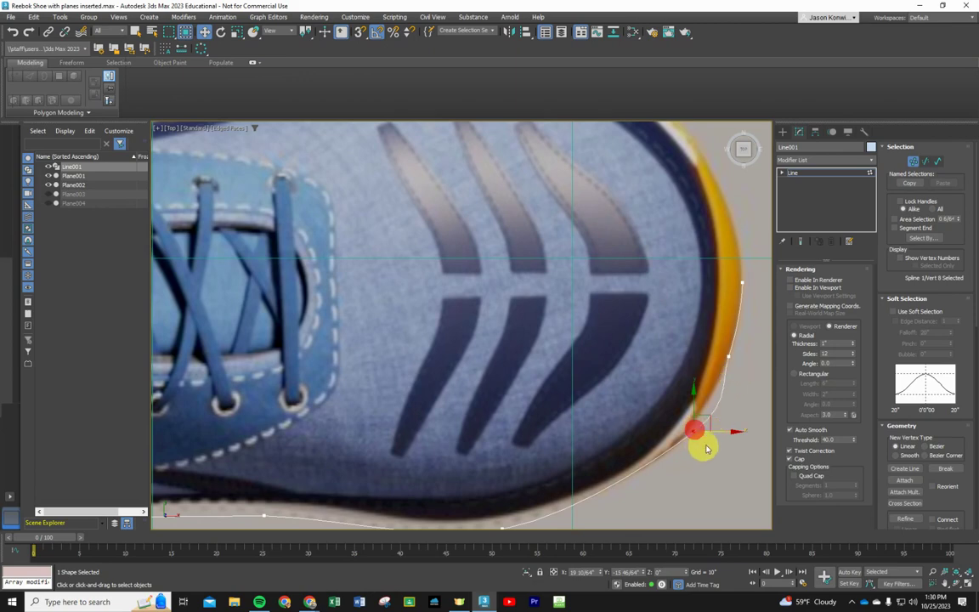
pyautogui.moveTo(720, 432); pyautogui.dragTo(667, 439)
# Step: Lower the vertex nearest the toe tip along the sole's edge to even out the front curve, and deselect it
pyautogui.click(729, 357)
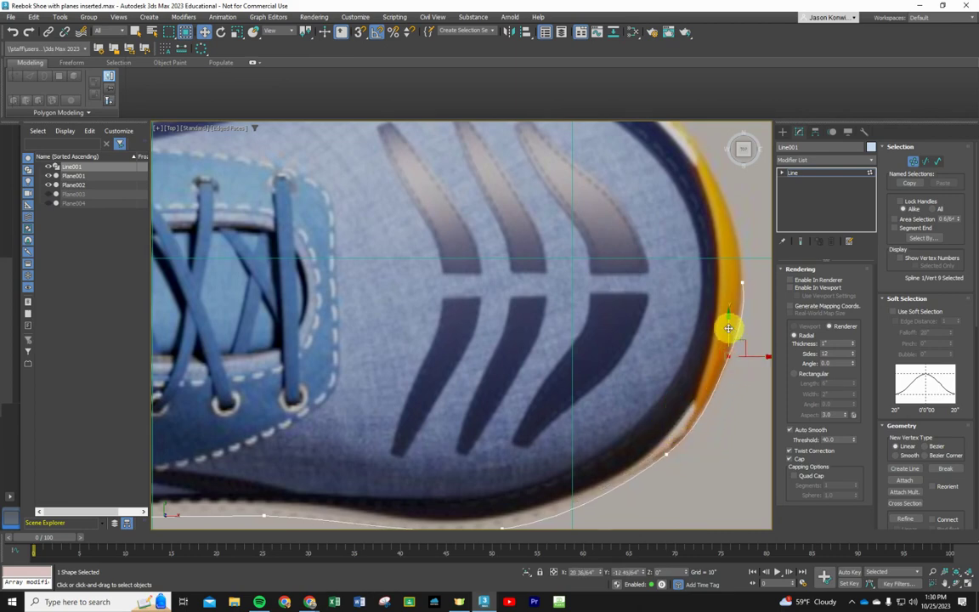
pyautogui.moveTo(726, 329); pyautogui.dragTo(746, 371)
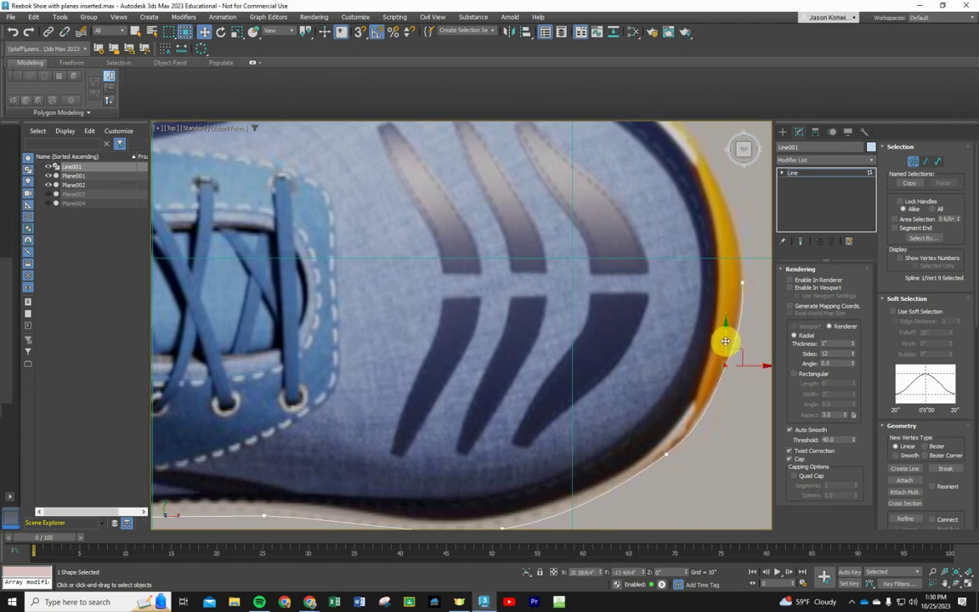
pyautogui.click(710, 416)
pyautogui.scroll(2, 672, 450)
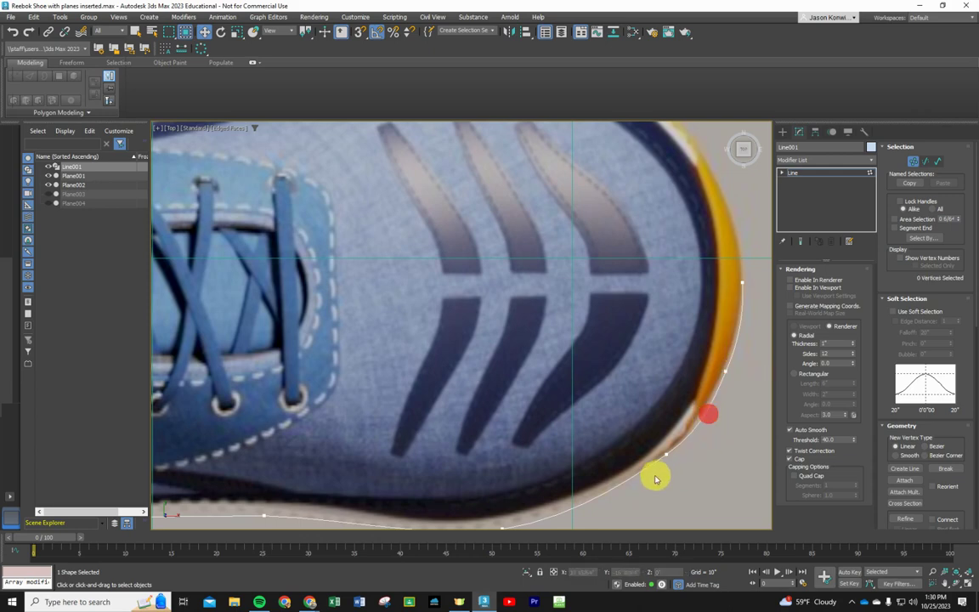
pyautogui.scroll(-6, 656, 474)
pyautogui.scroll(7, 640, 513)
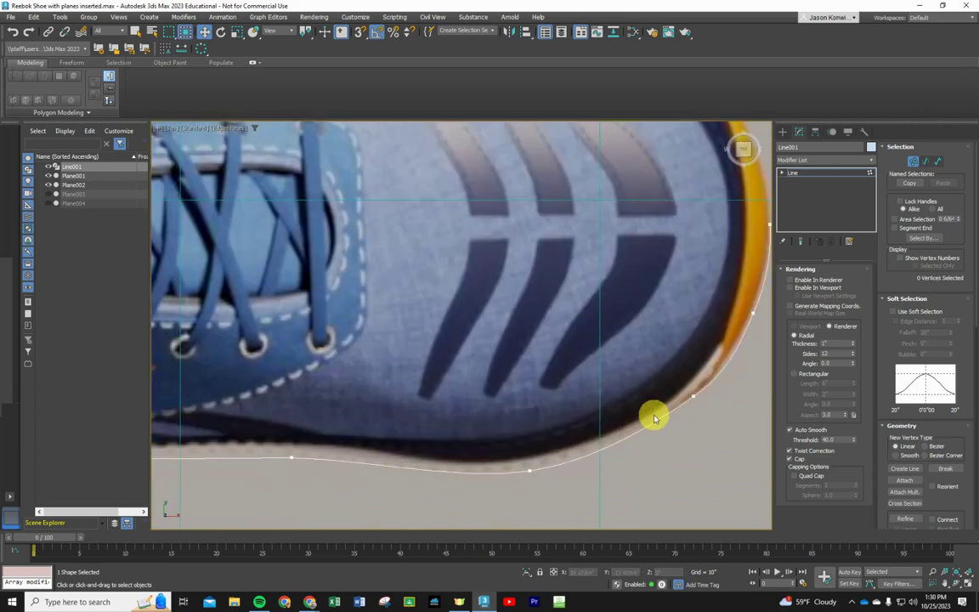
# Step: Adjust the sole line's first two vertices at the back of the heel to follow the heel's outer edge
pyautogui.scroll(-4, 552, 433)
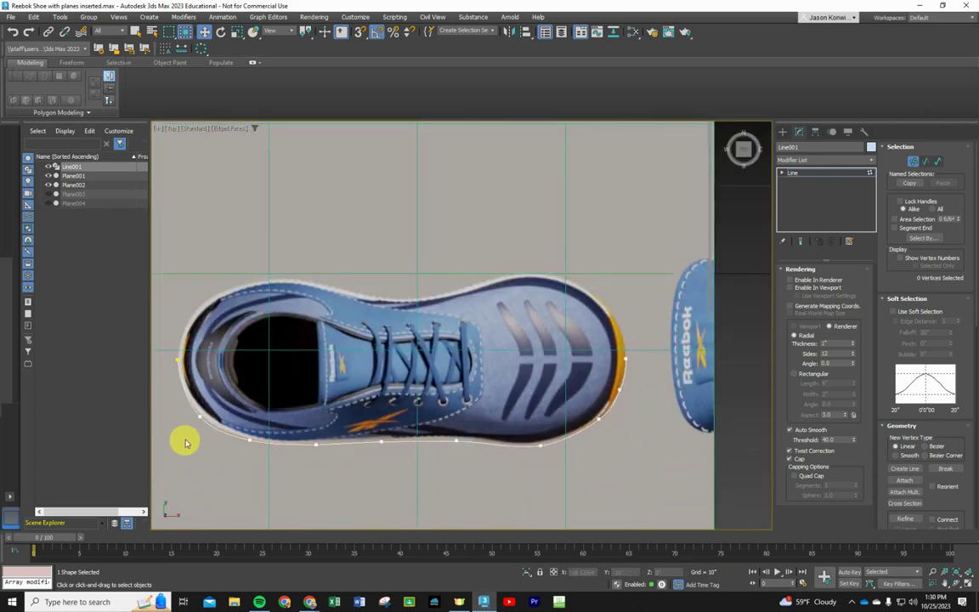
pyautogui.scroll(4, 184, 440)
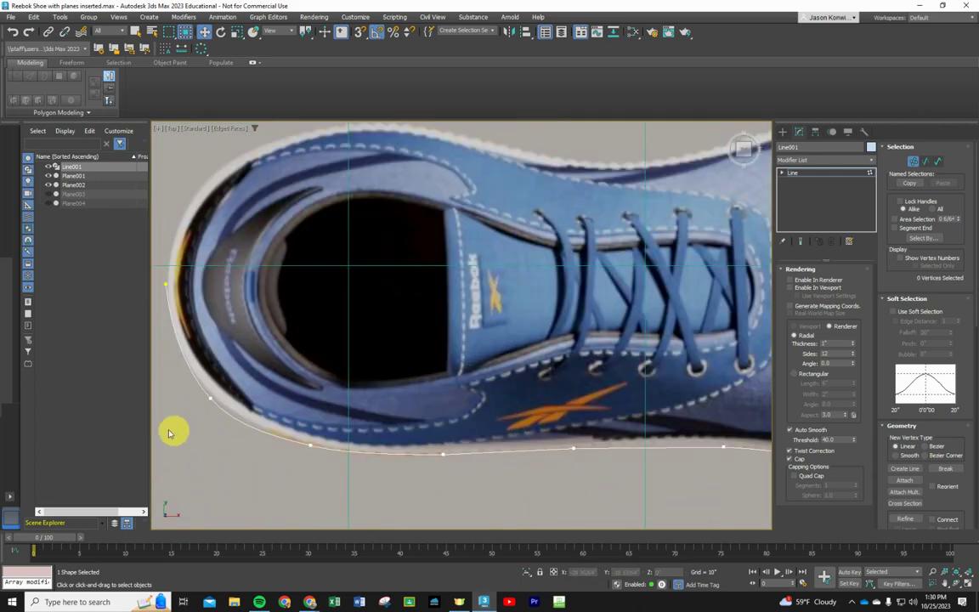
pyautogui.click(166, 283)
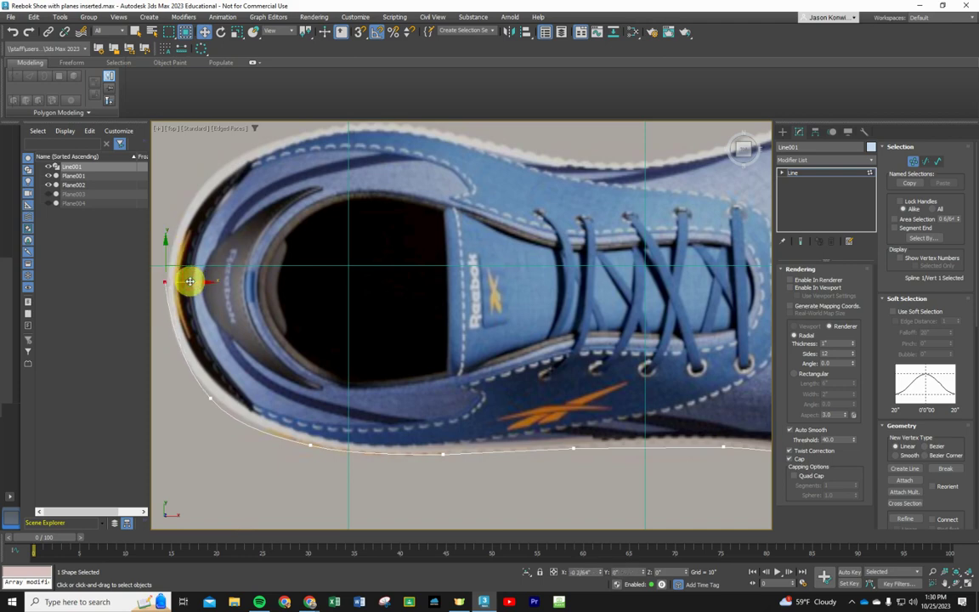
pyautogui.click(209, 399)
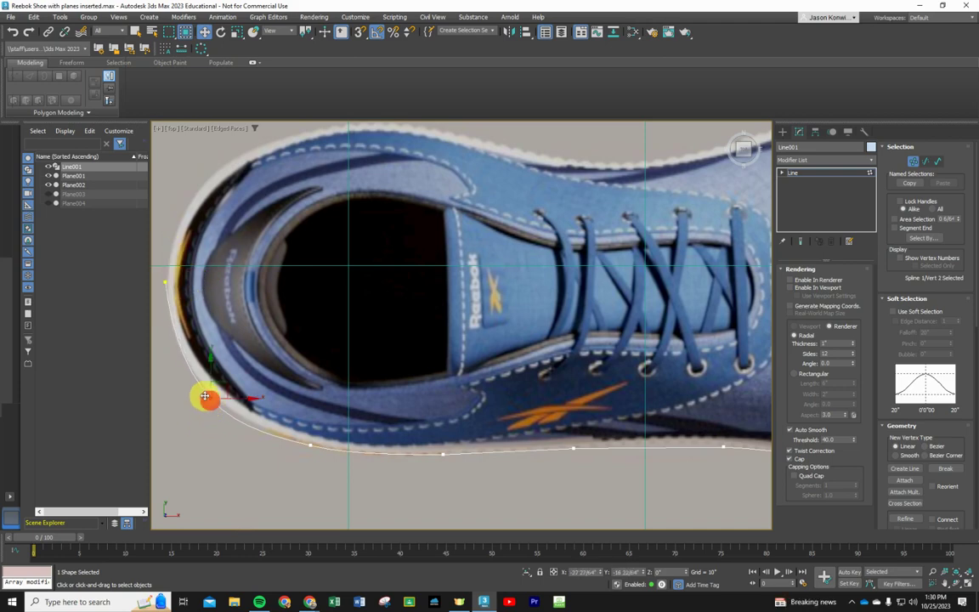
pyautogui.moveTo(234, 398); pyautogui.dragTo(207, 362)
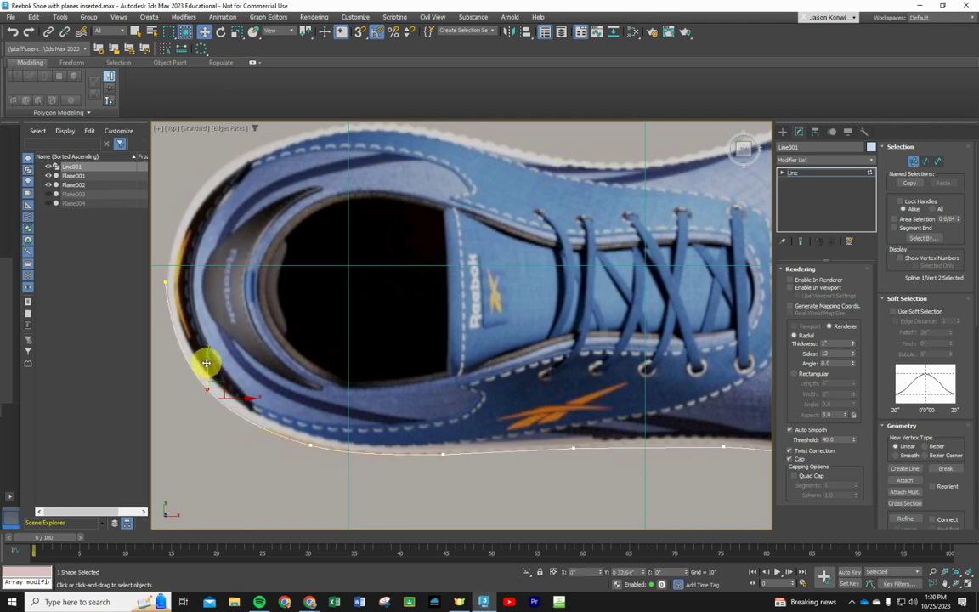
pyautogui.scroll(-2, 204, 361)
pyautogui.scroll(-3, 510, 438)
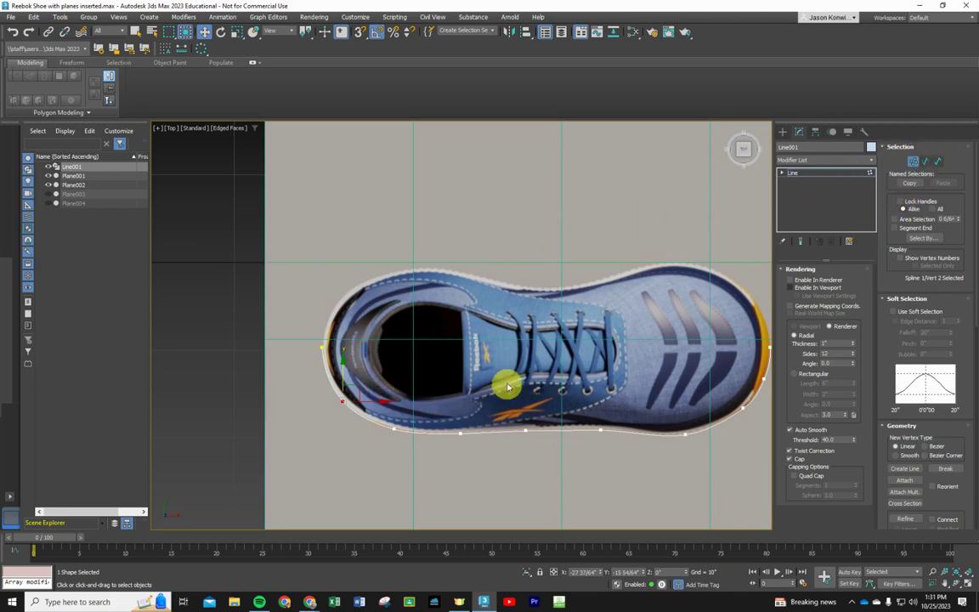
# Step: Start a second smooth Line at the back of the foot opening and trace its lower edge forward to the tongue
pyautogui.click(782, 132)
pyautogui.click(800, 213)
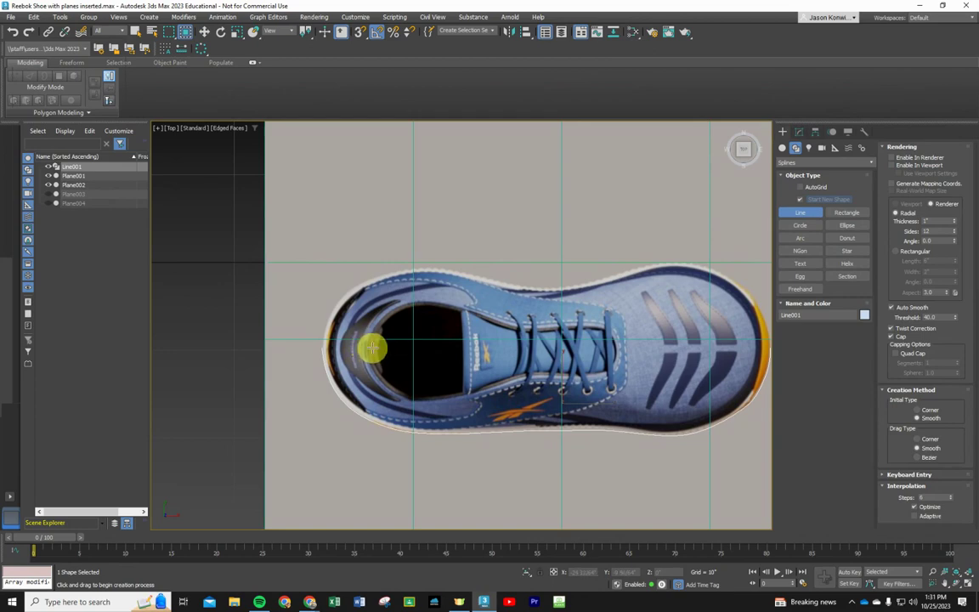
pyautogui.click(372, 347)
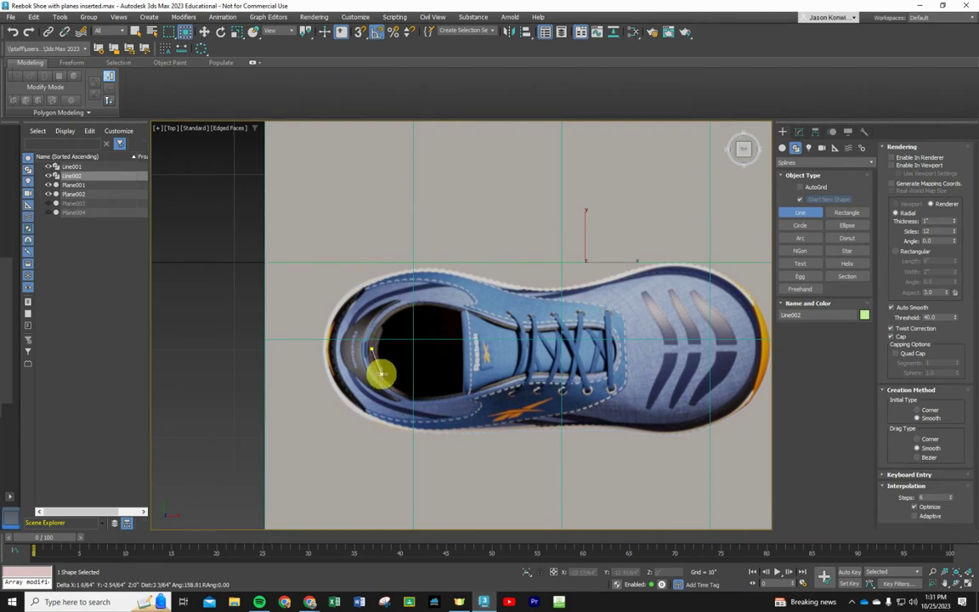
pyautogui.click(379, 375)
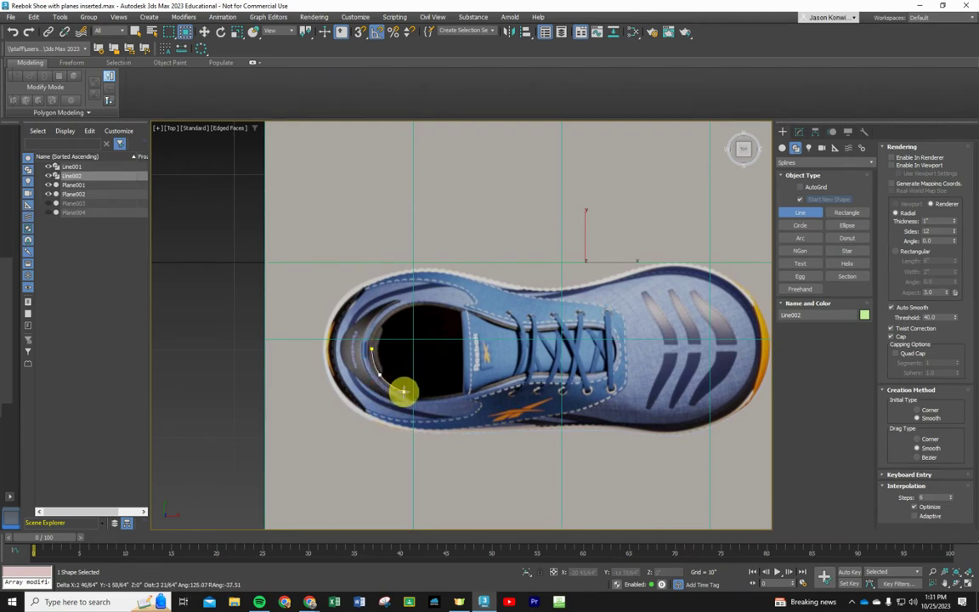
pyautogui.click(403, 392)
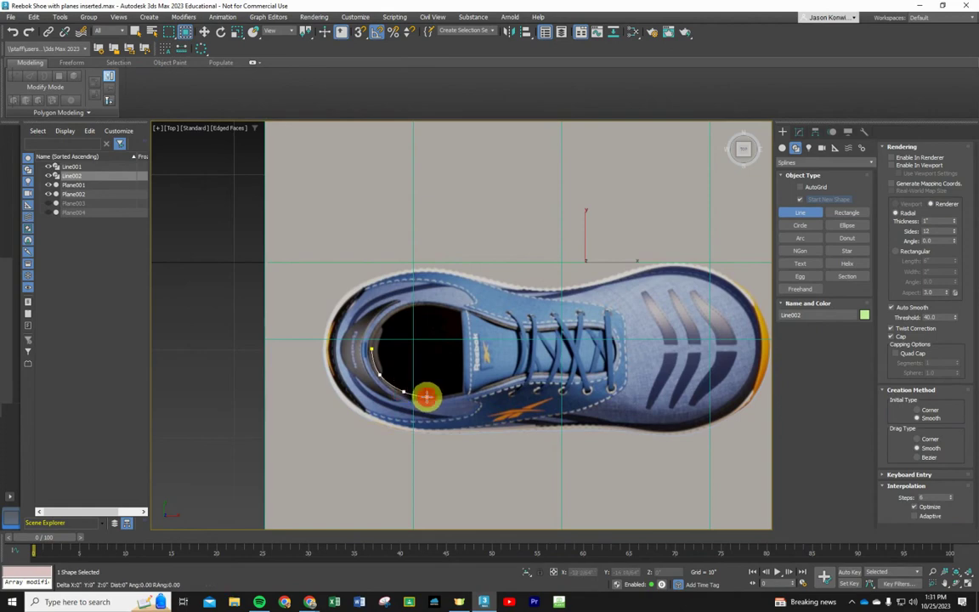
pyautogui.click(427, 396)
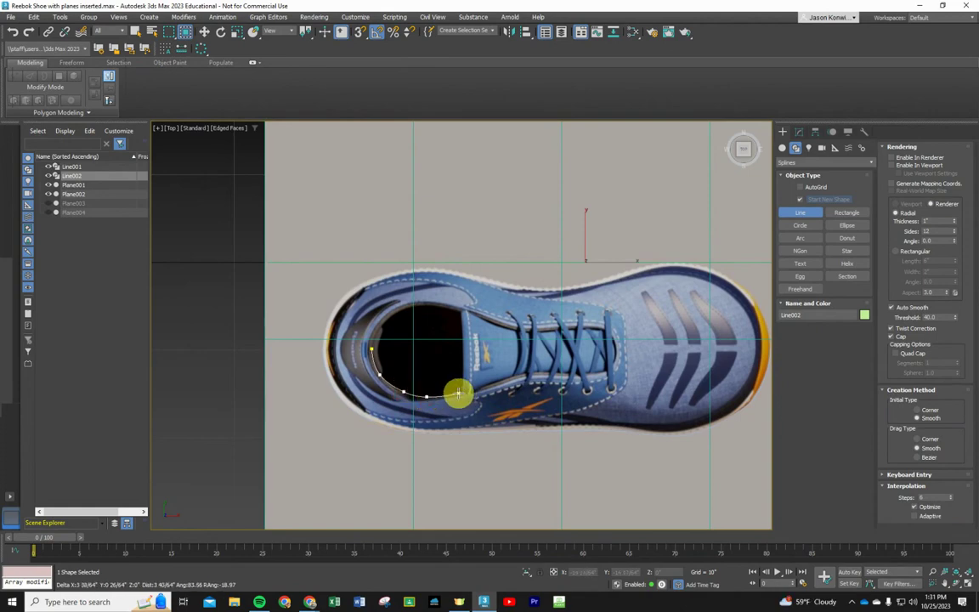
pyautogui.click(458, 393)
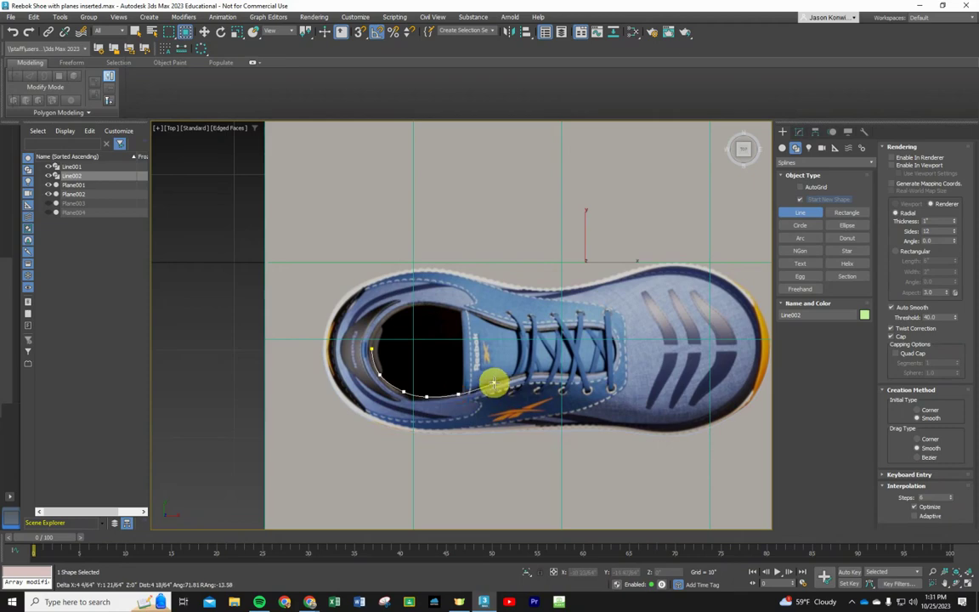
# Step: Continue the opening line along the lower lacing edge to the front of the lace area and end it as an open line
pyautogui.click(491, 385)
pyautogui.click(519, 375)
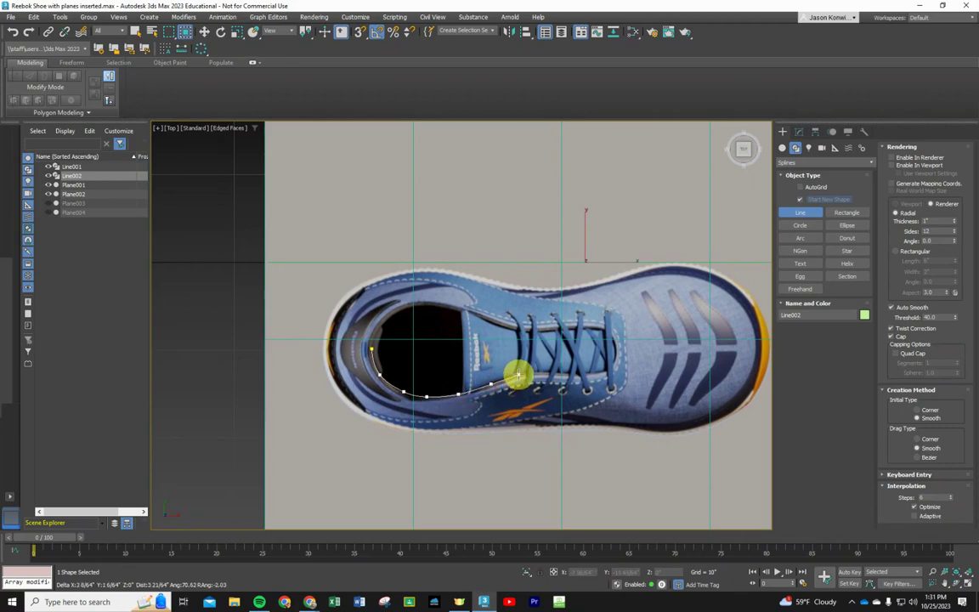
pyautogui.click(545, 374)
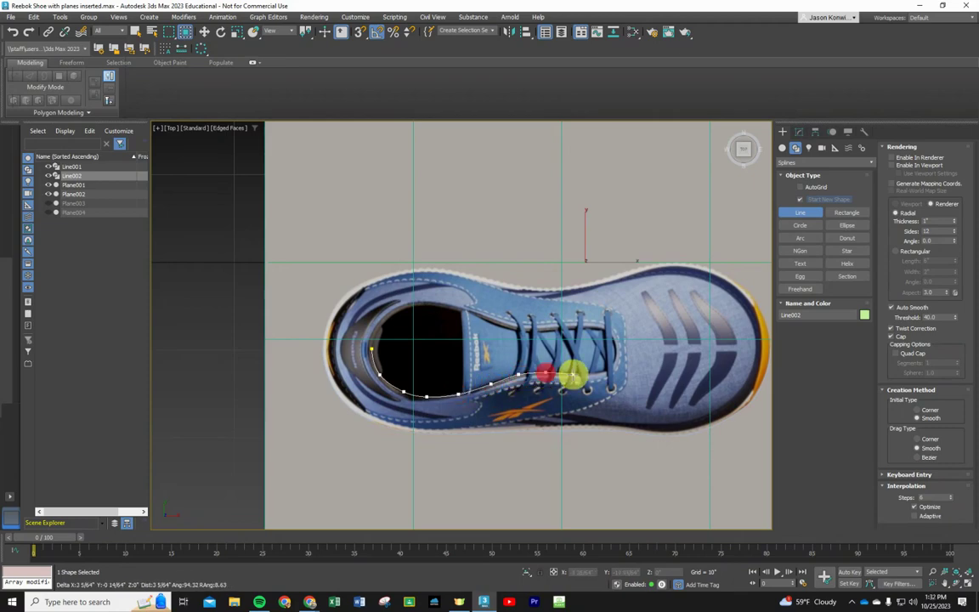
pyautogui.click(577, 374)
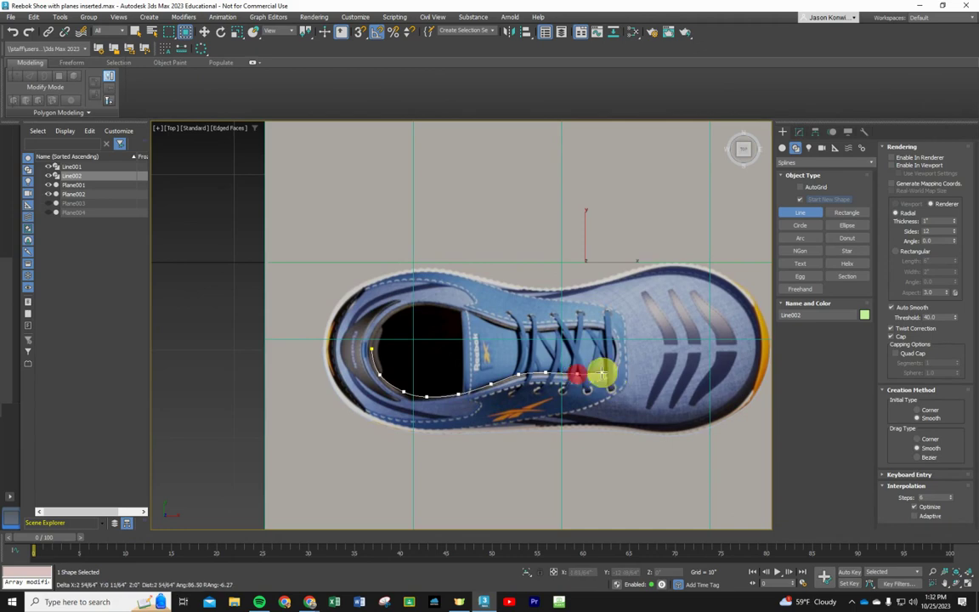
pyautogui.click(602, 372)
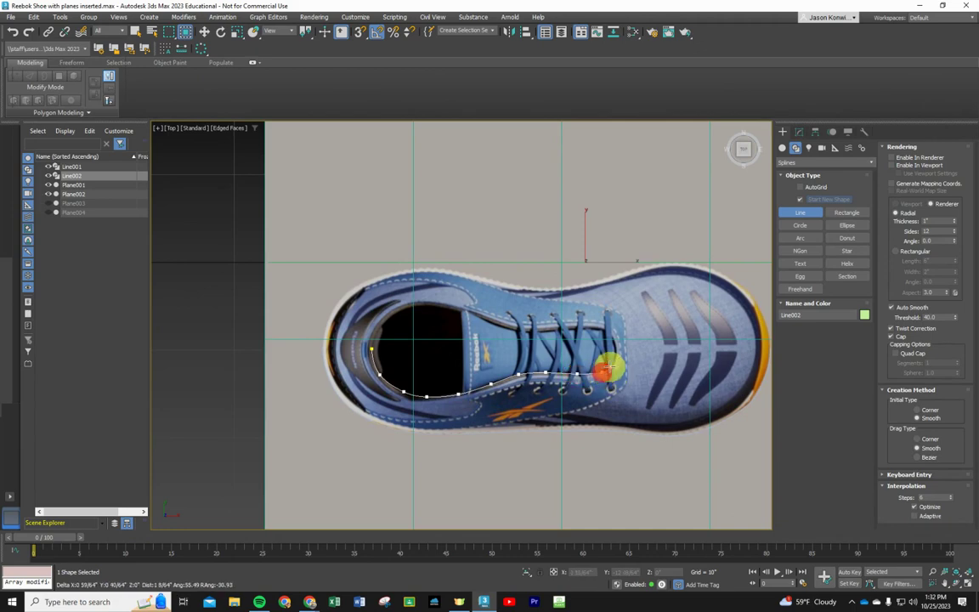
pyautogui.click(614, 360)
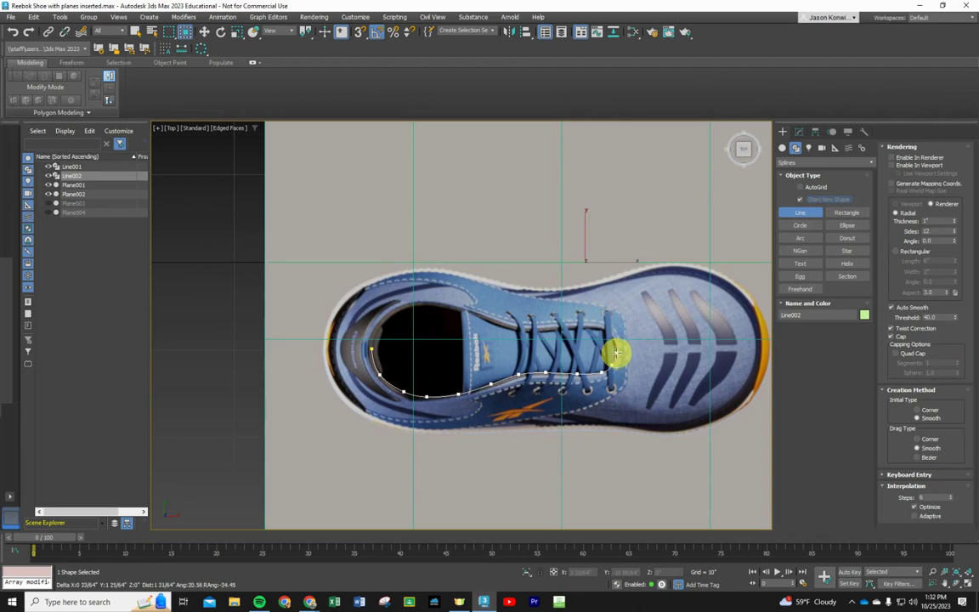
pyautogui.rightClick(637, 320)
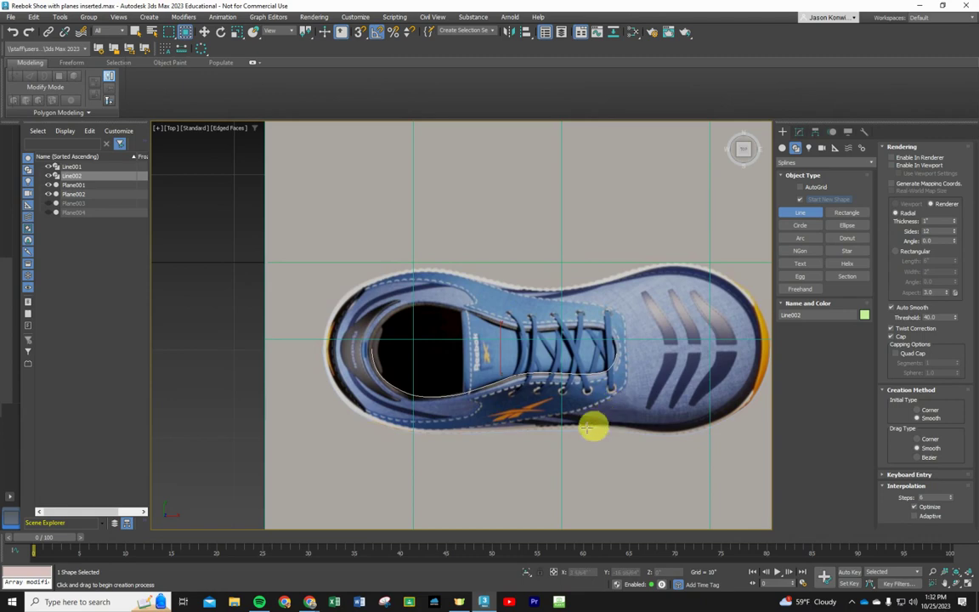
# Step: Restore the four-viewport layout and select the foot-opening line in the scene list
pyautogui.click(159, 127)
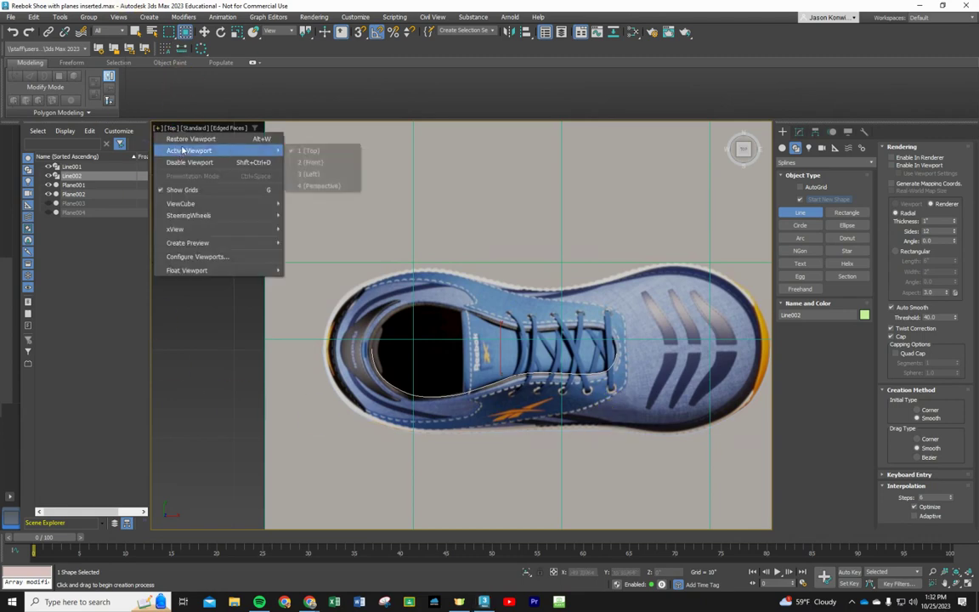
pyautogui.click(183, 139)
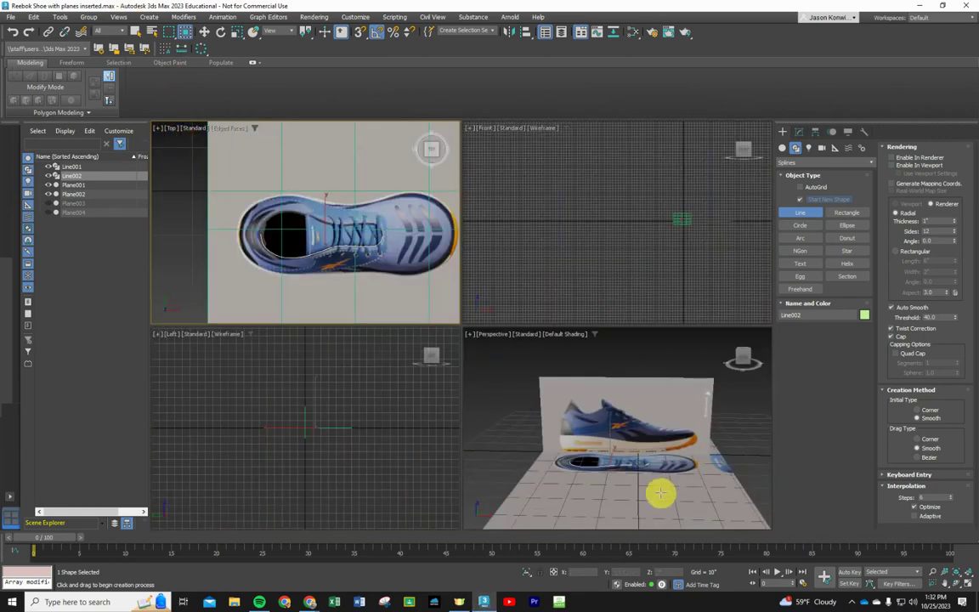
pyautogui.scroll(3, 664, 490)
pyautogui.scroll(2, 665, 484)
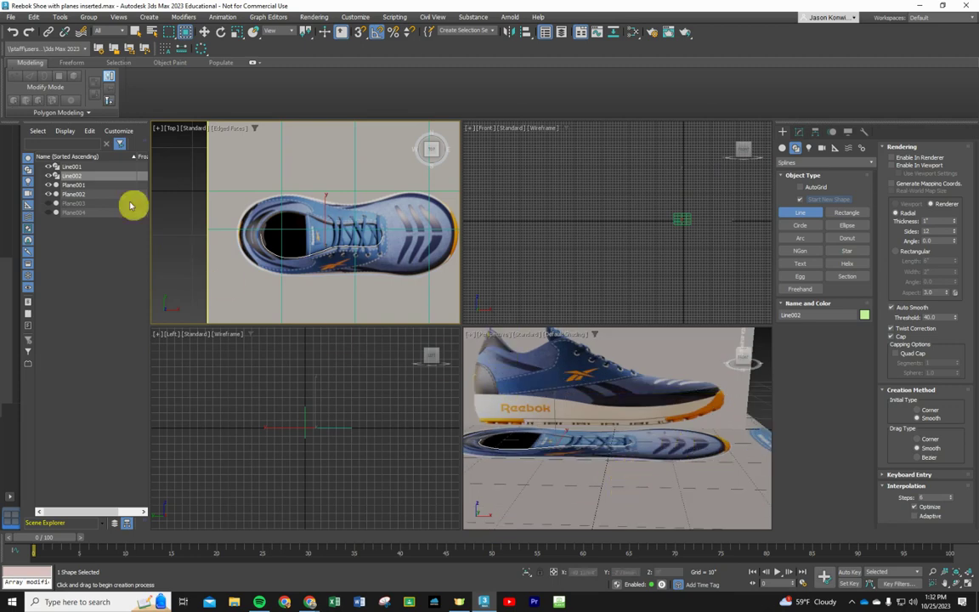
pyautogui.click(78, 168)
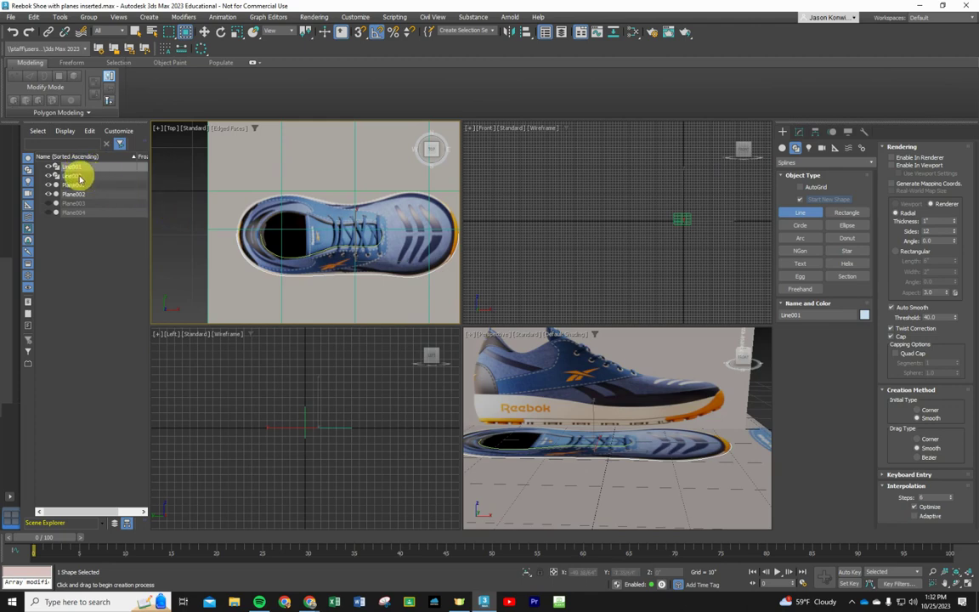
pyautogui.click(77, 176)
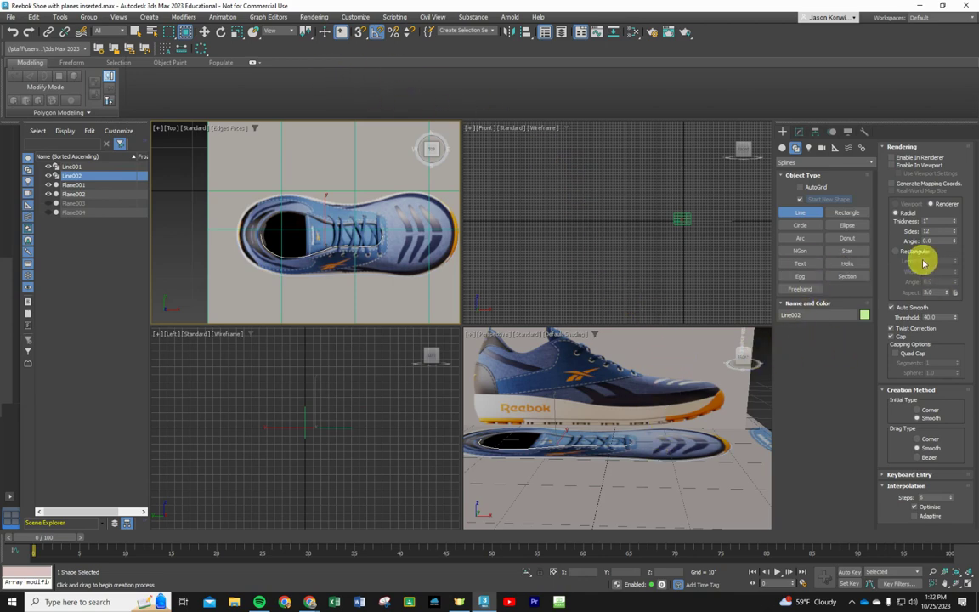
# Step: Select the foot-opening line at spline level and raise the whole spline off the top-view plane to about Z 7.8"
pyautogui.click(801, 134)
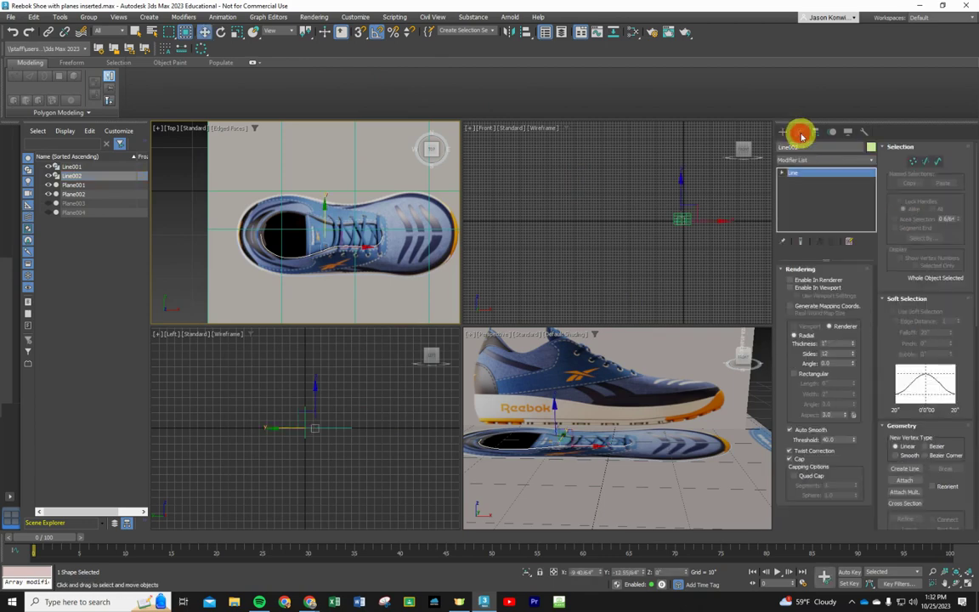
pyautogui.click(939, 166)
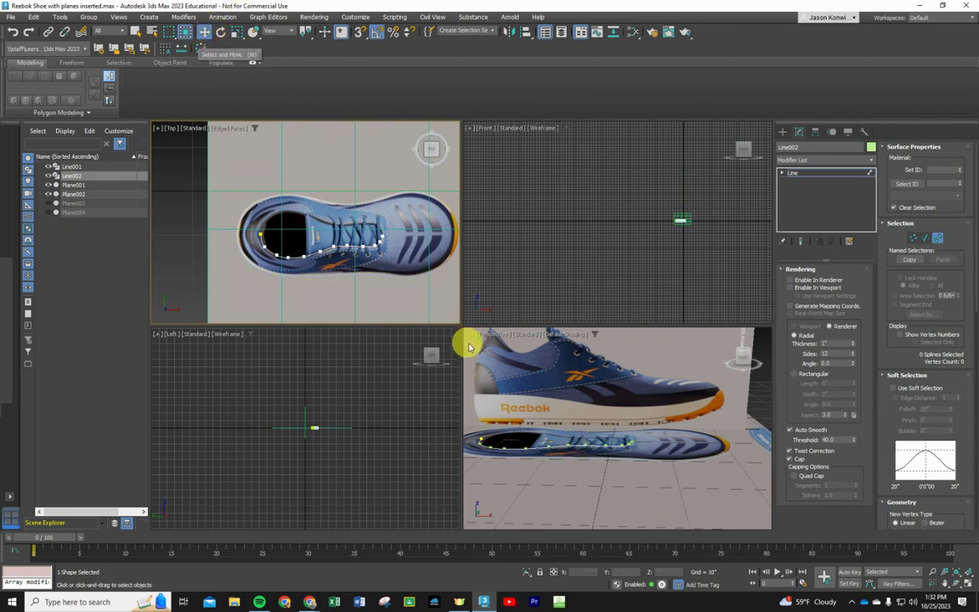
pyautogui.click(592, 443)
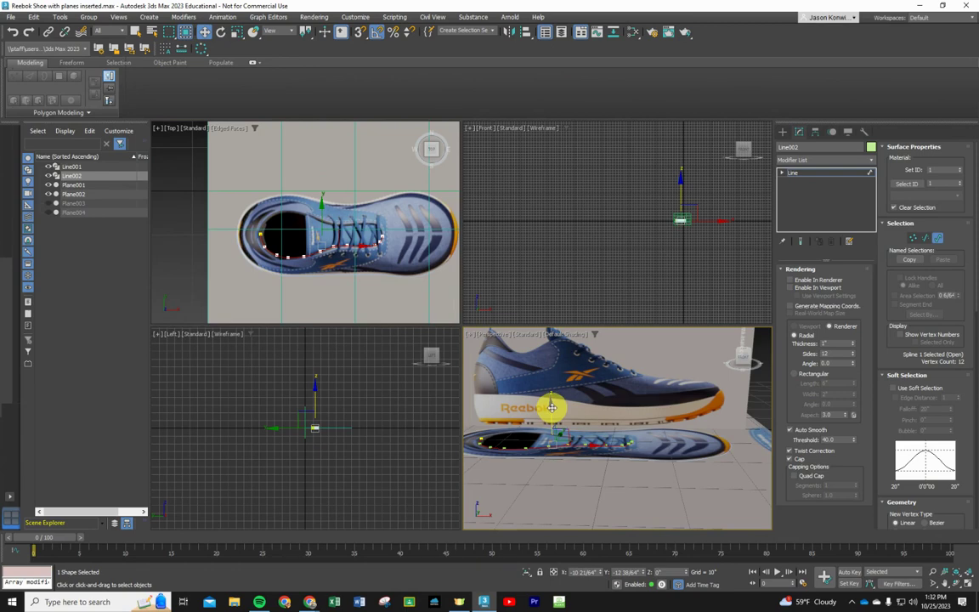
pyautogui.moveTo(552, 409); pyautogui.dragTo(556, 367)
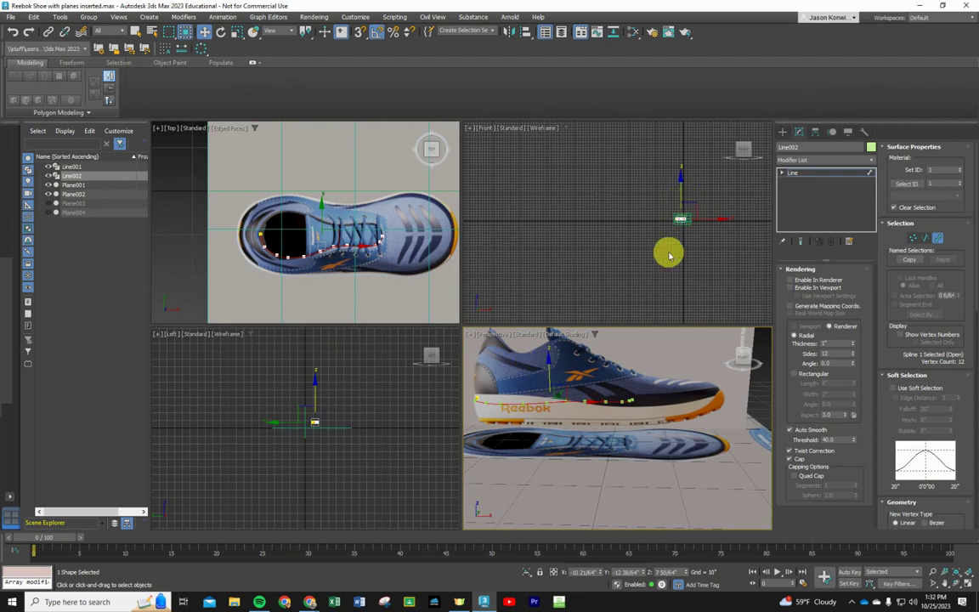
# Step: Maximize the front viewport and switch it to Default Shading so the side-view shoe image can guide the spline
pyautogui.click(474, 131)
pyautogui.click(481, 135)
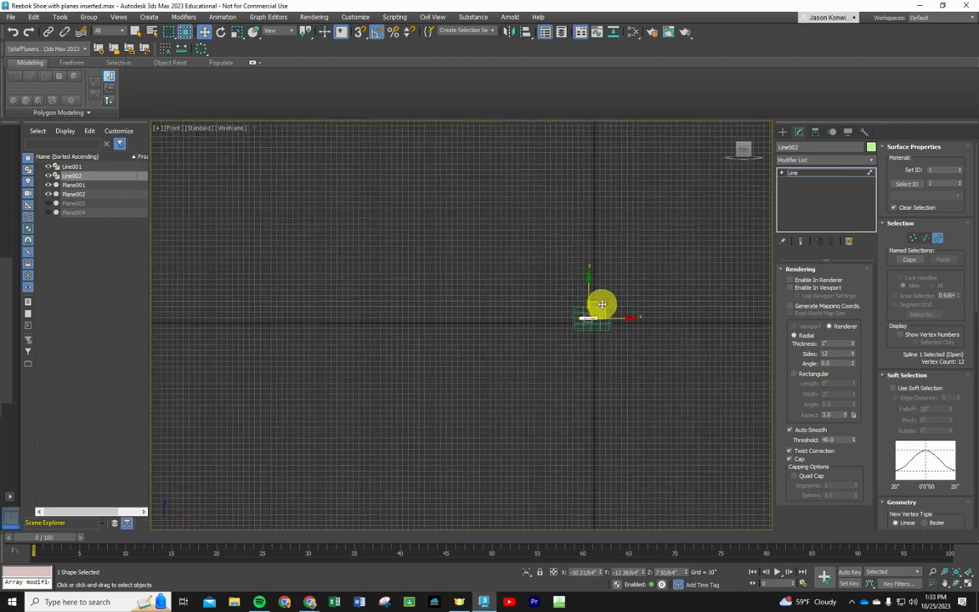
pyautogui.scroll(1, 629, 298)
pyautogui.scroll(3, 646, 349)
pyautogui.scroll(2, 425, 187)
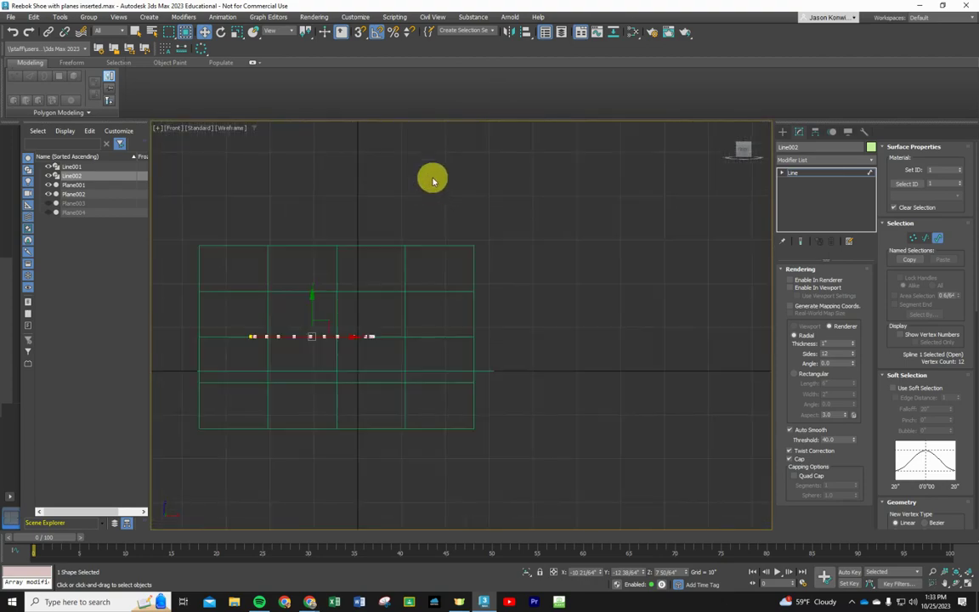
pyautogui.click(230, 130)
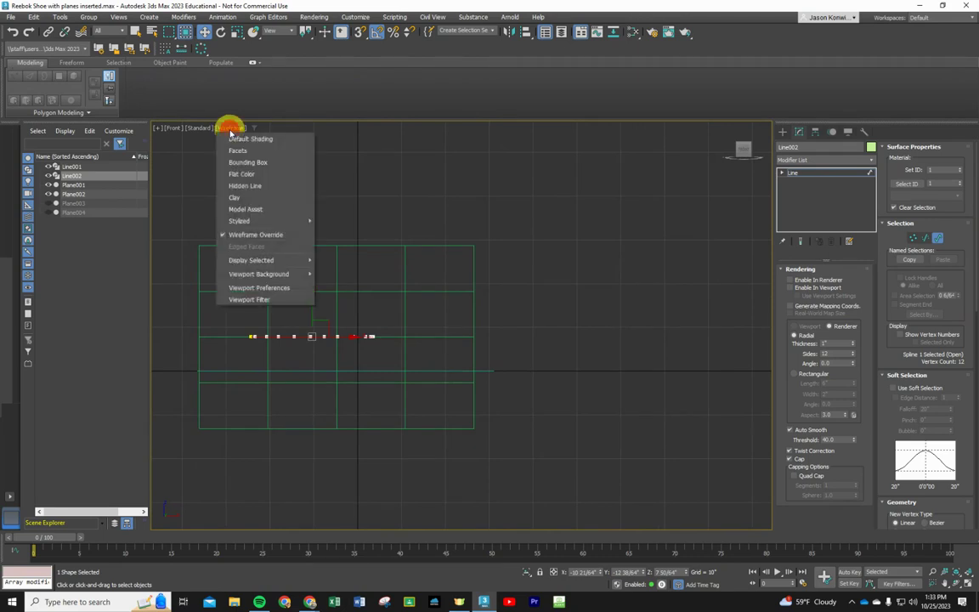
pyautogui.click(243, 141)
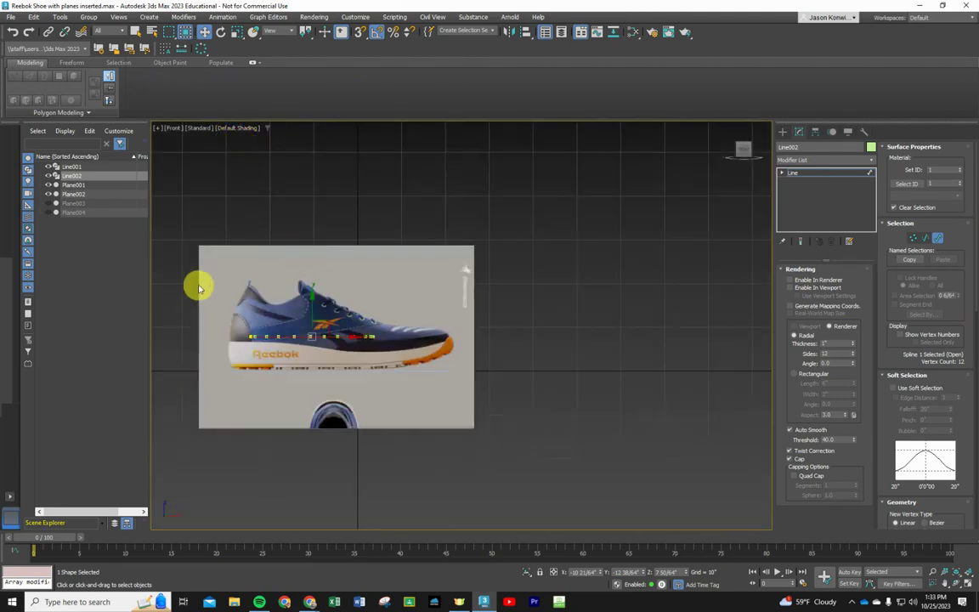
pyautogui.scroll(3, 212, 296)
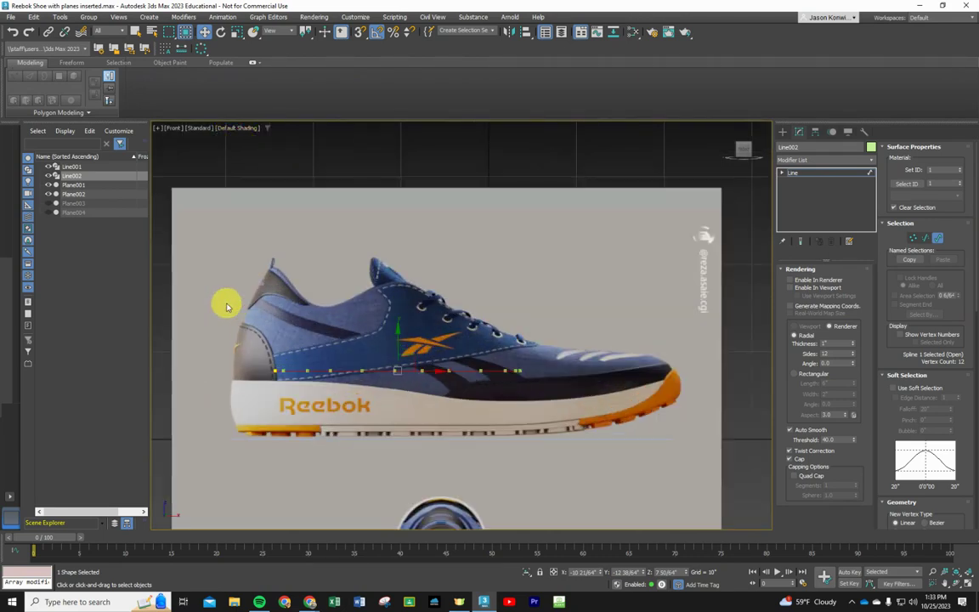
# Step: Raise the opening spline in the front view to the top of the heel collar, at about Z 19.6"
pyautogui.click(398, 340)
pyautogui.moveTo(397, 340); pyautogui.dragTo(409, 241)
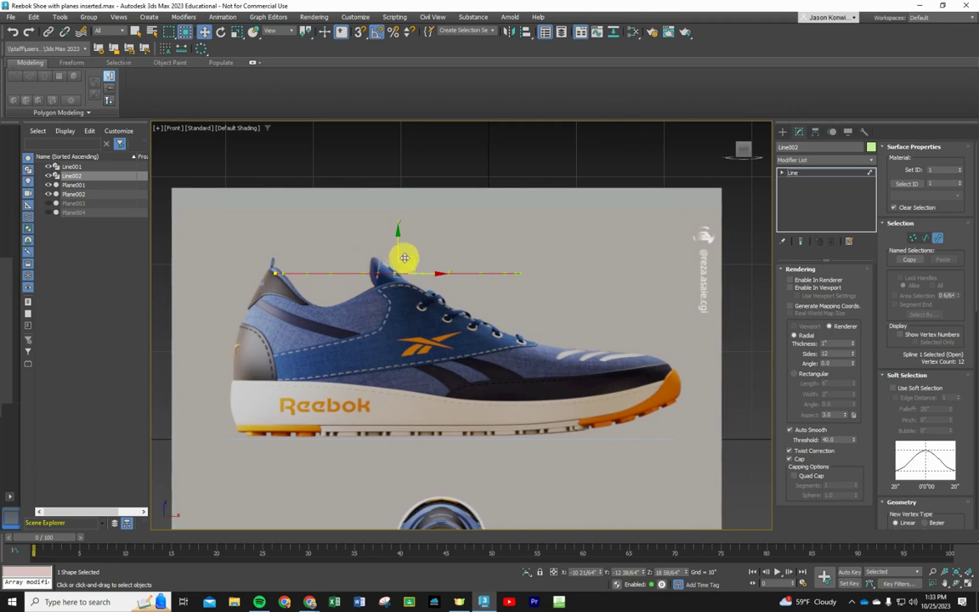
pyautogui.moveTo(397, 250); pyautogui.dragTo(394, 240)
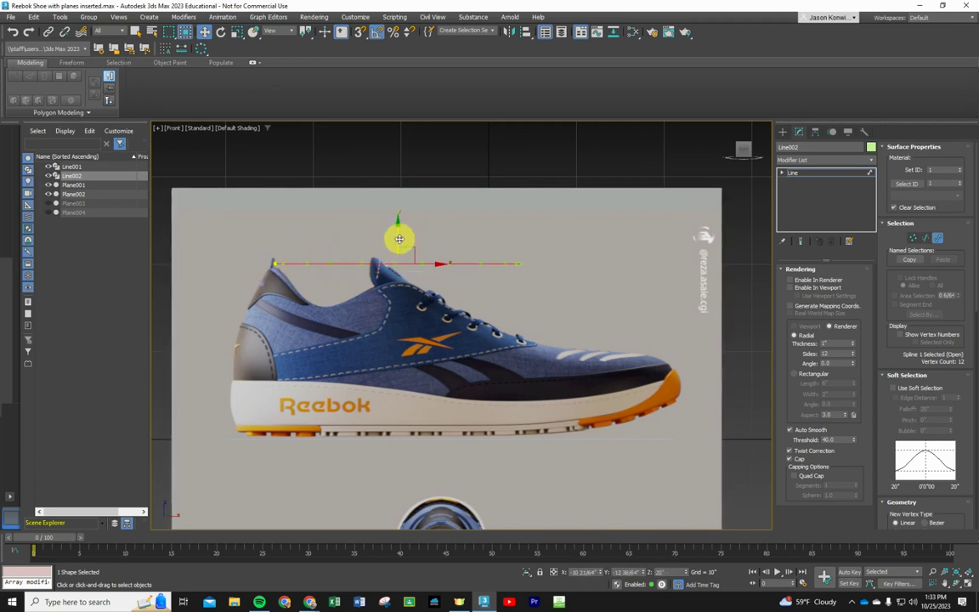
pyautogui.moveTo(398, 239); pyautogui.dragTo(397, 243)
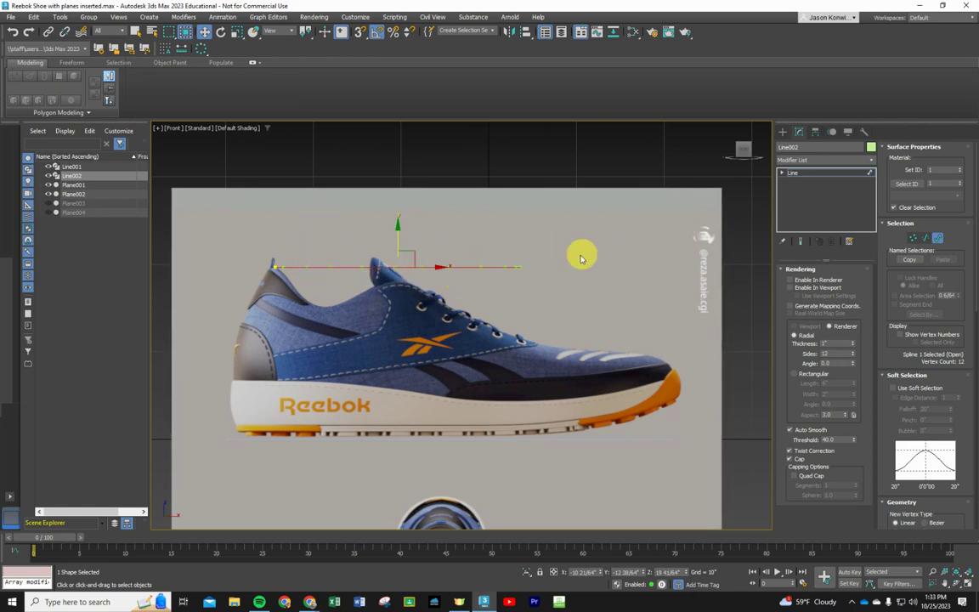
# Step: Switch to vertex level and lower the opening line's second to fourth vertices along the heel collar into the ankle dip
pyautogui.click(915, 240)
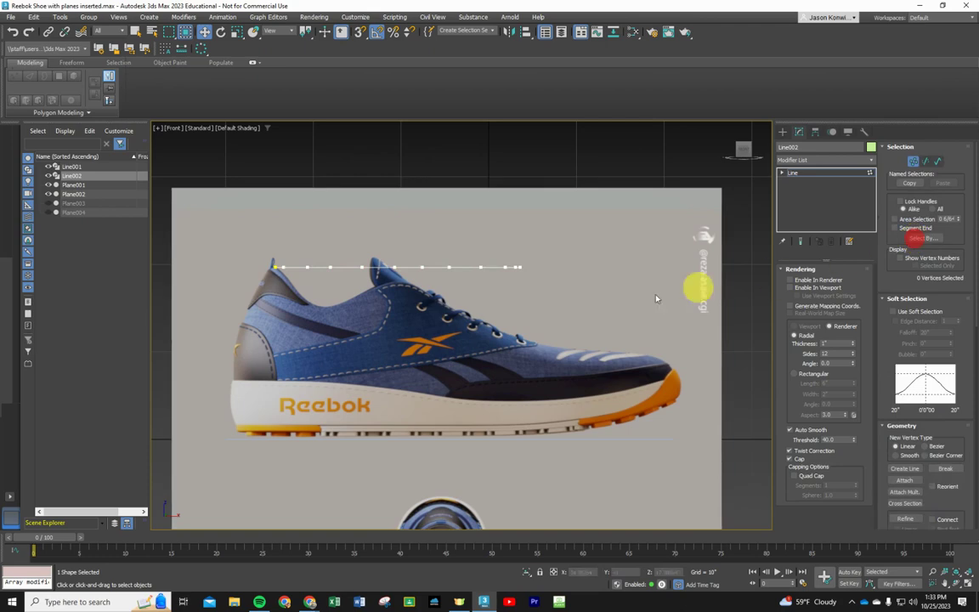
pyautogui.click(281, 269)
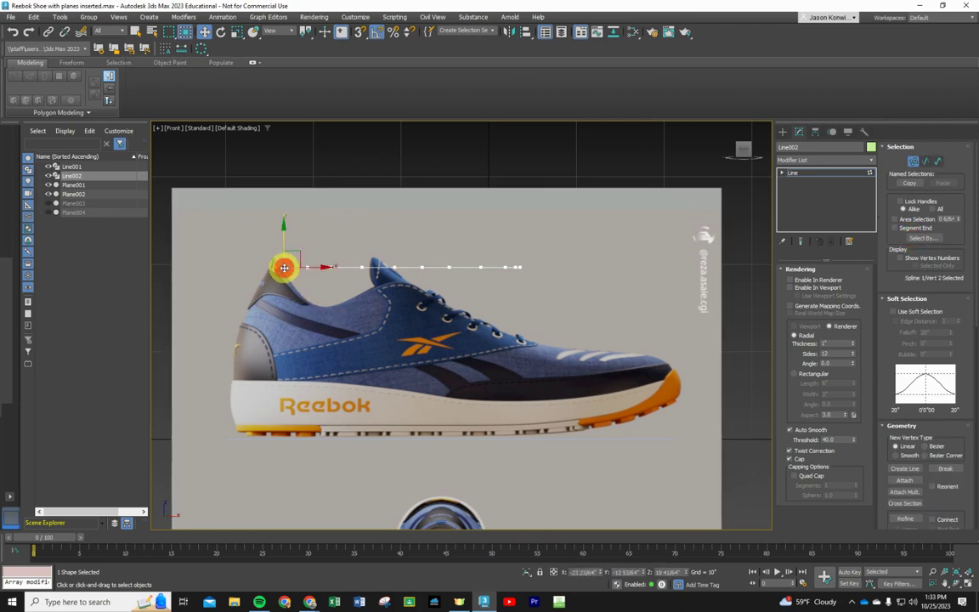
pyautogui.scroll(5, 281, 267)
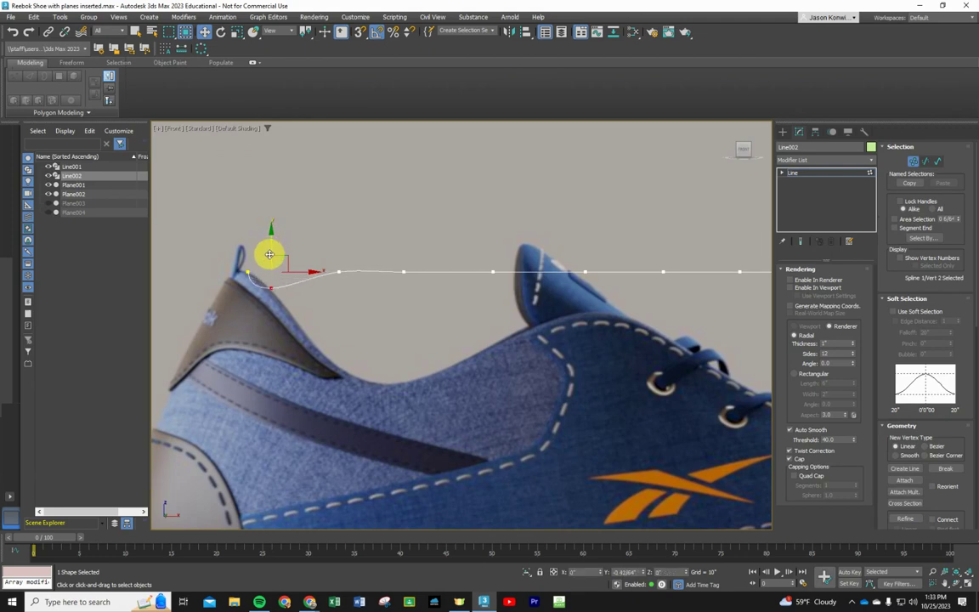
pyautogui.moveTo(324, 233); pyautogui.dragTo(428, 306)
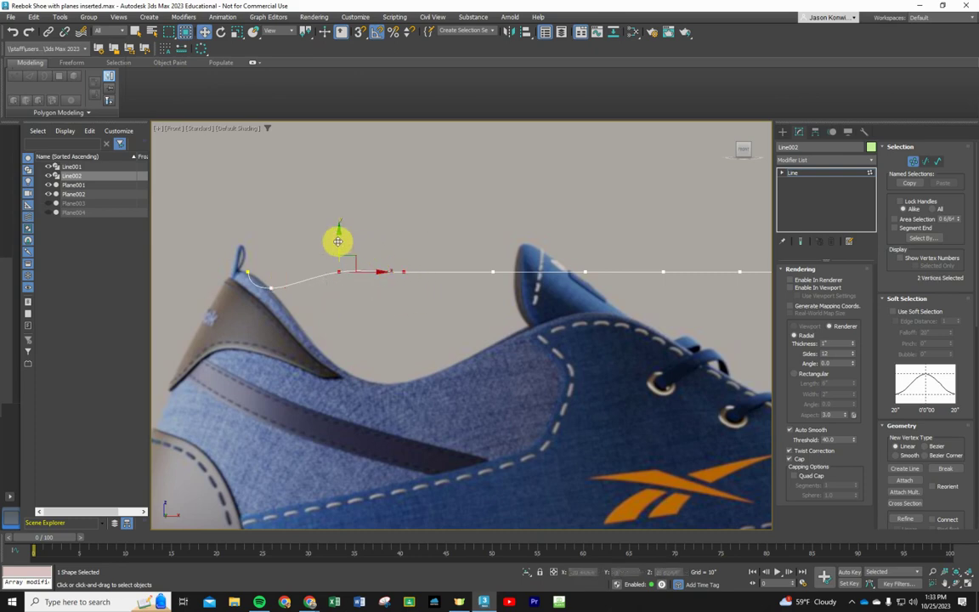
pyautogui.moveTo(339, 242); pyautogui.dragTo(409, 345)
pyautogui.click(401, 366)
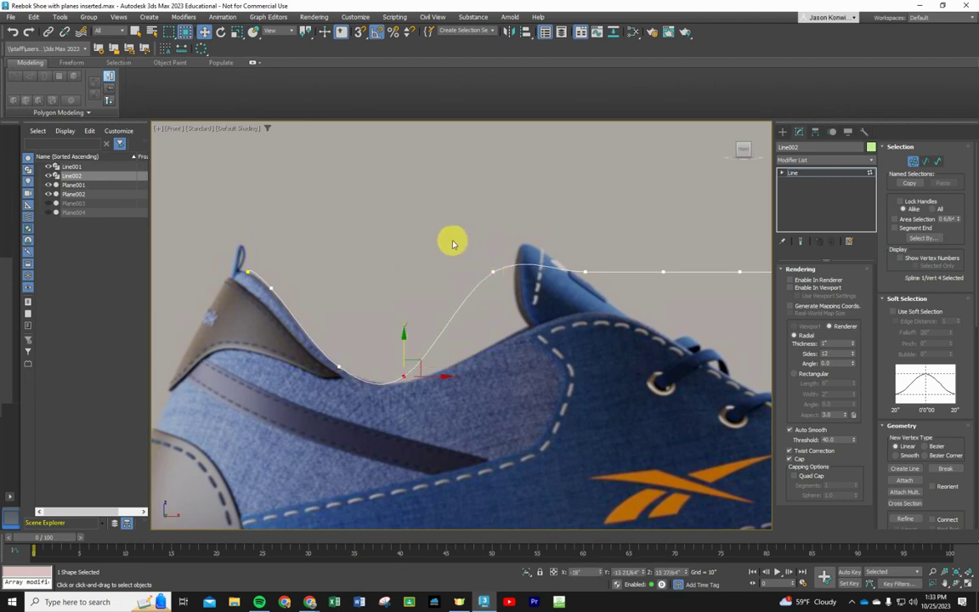
# Step: Lower the fifth to seventh vertices to the collar's upper edge, refining the fifth and fourth to follow the rise toward the tongue
pyautogui.moveTo(453, 244); pyautogui.dragTo(697, 284)
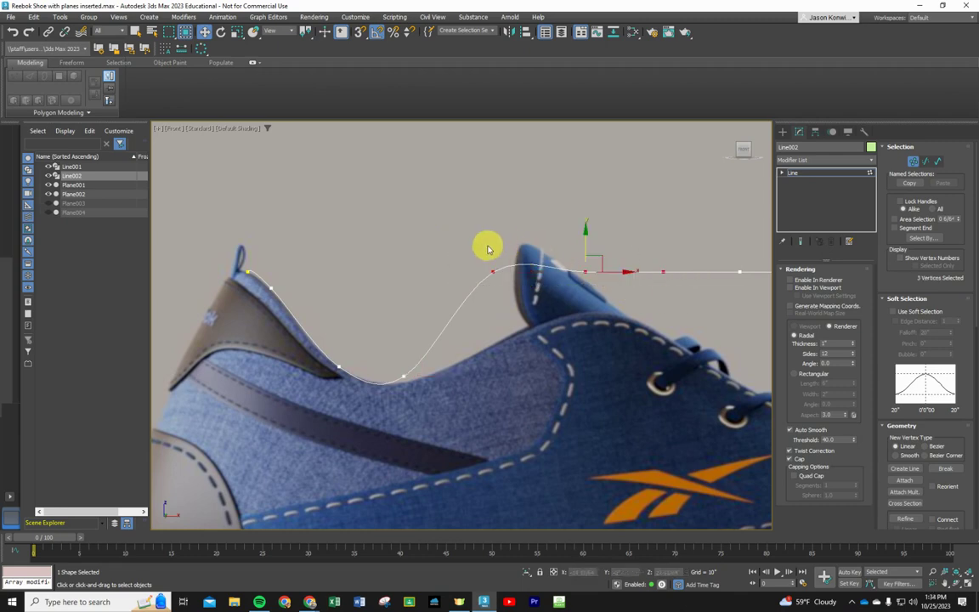
pyautogui.moveTo(585, 241); pyautogui.dragTo(605, 285)
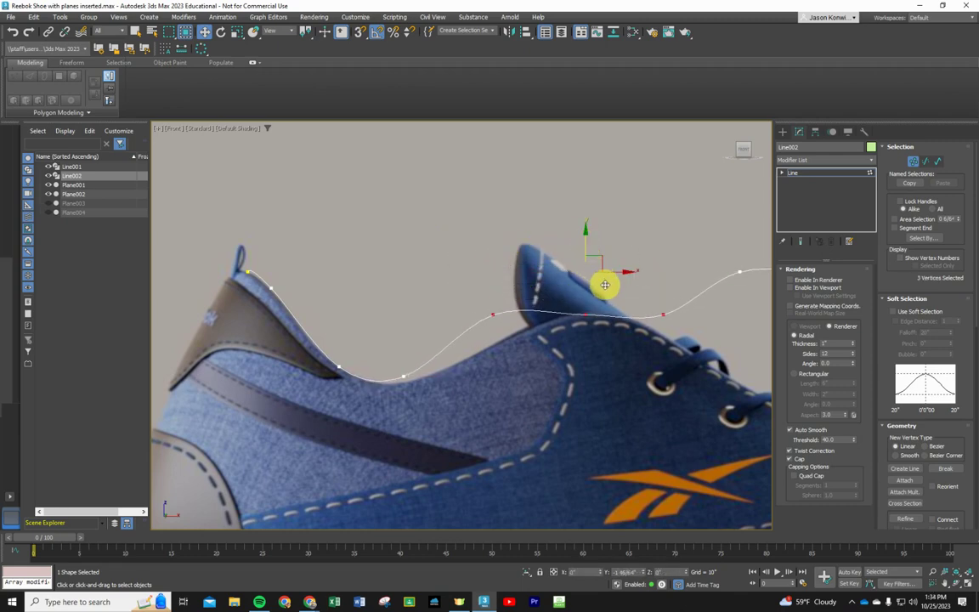
pyautogui.click(494, 313)
pyautogui.moveTo(493, 281); pyautogui.dragTo(500, 307)
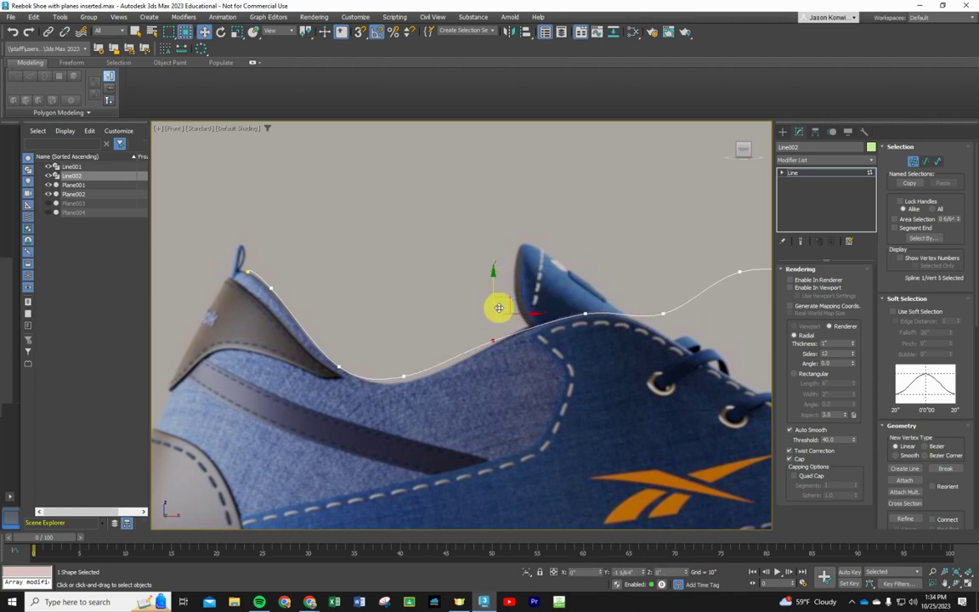
pyautogui.click(402, 376)
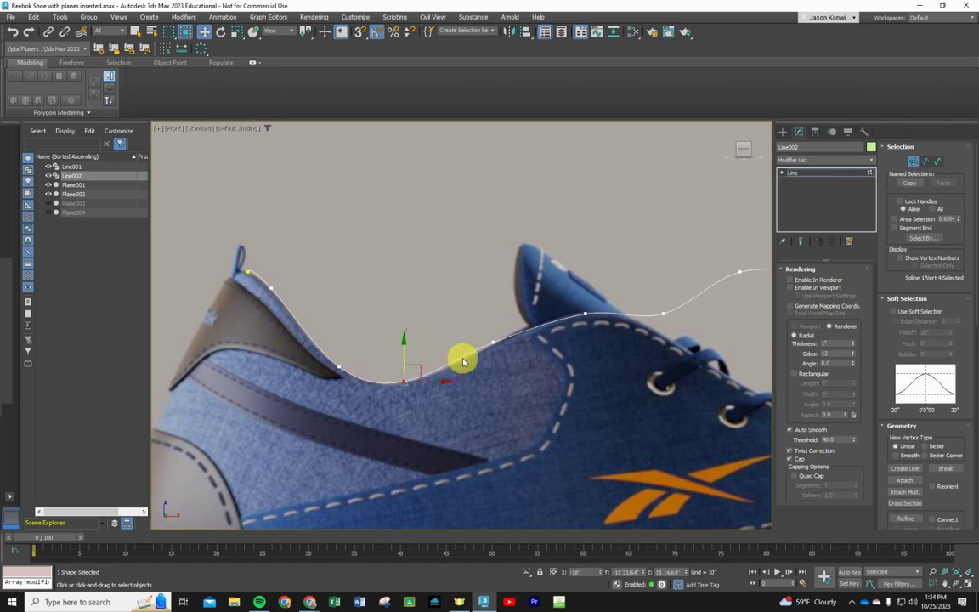
# Step: Lower the seventh vertex slightly, and bring the five remaining front vertices down so the eighth meets the lacing edge
pyautogui.moveTo(629, 343); pyautogui.dragTo(400, 291, button='middle')
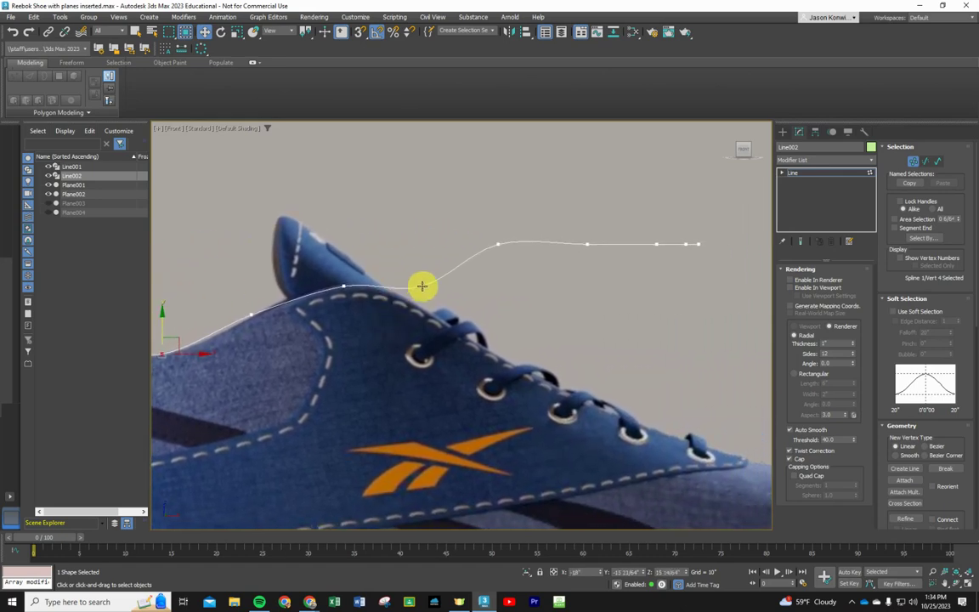
pyautogui.click(423, 286)
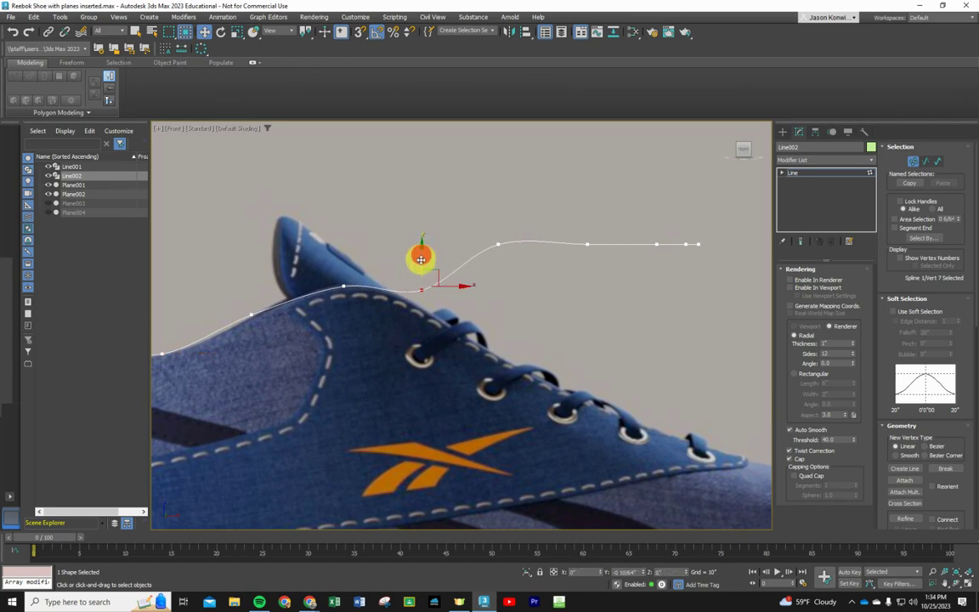
pyautogui.moveTo(460, 213); pyautogui.dragTo(719, 276)
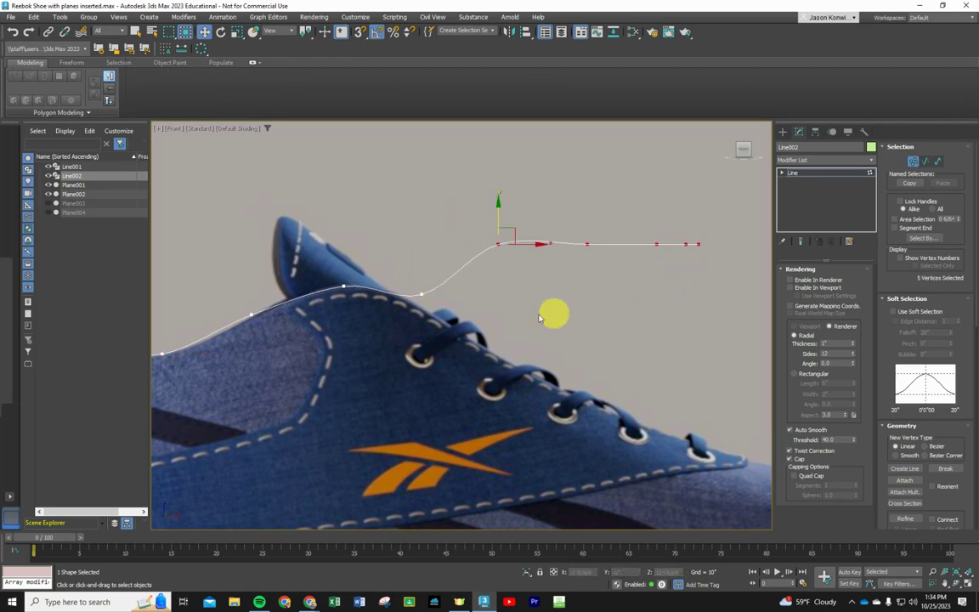
pyautogui.moveTo(498, 215); pyautogui.dragTo(467, 334)
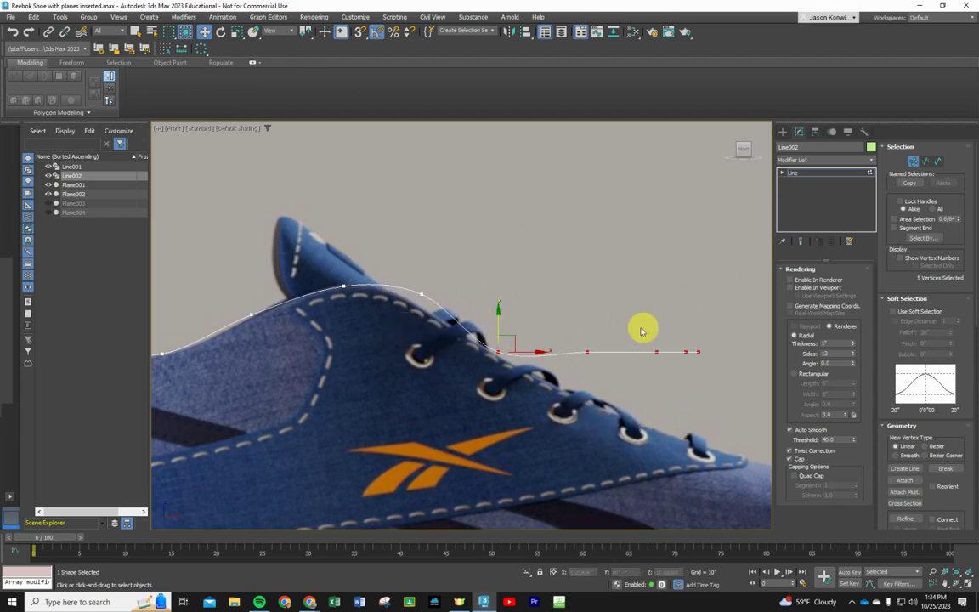
# Step: Lower the remaining front vertices in successively smaller groups so the ninth to eleventh descend along the sloping lacing edge
pyautogui.click(730, 309)
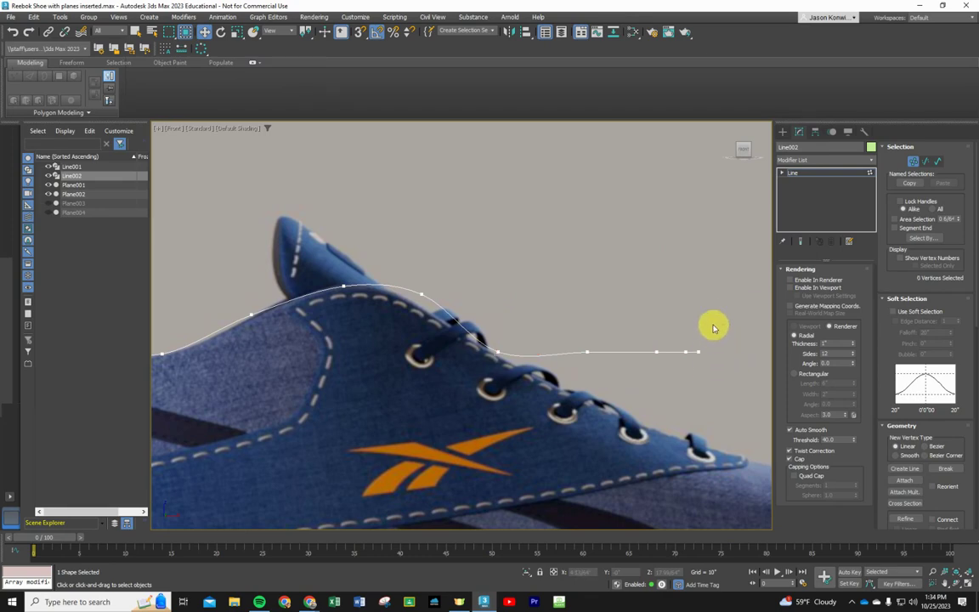
pyautogui.moveTo(712, 322); pyautogui.dragTo(565, 376)
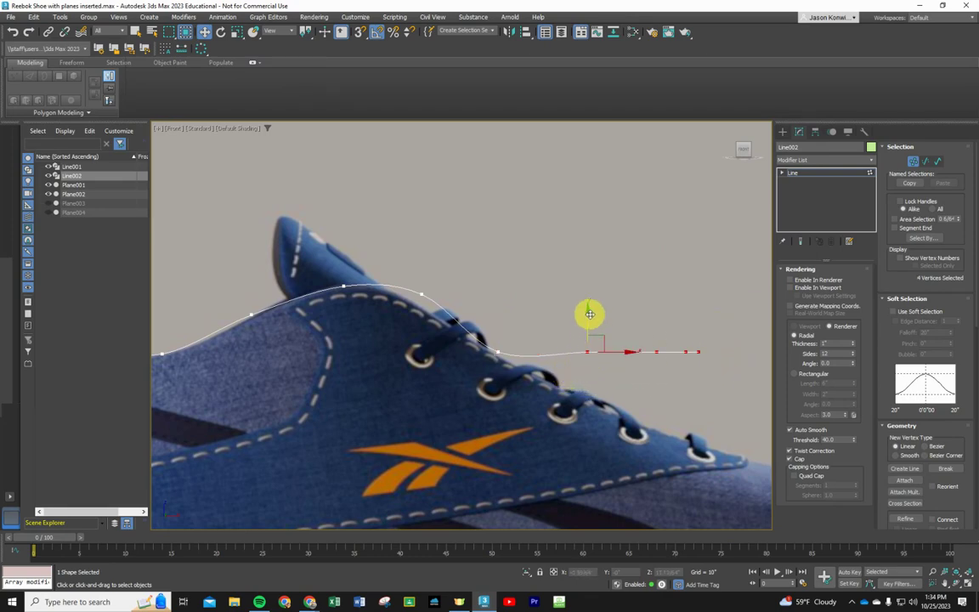
pyautogui.moveTo(586, 318); pyautogui.dragTo(655, 412)
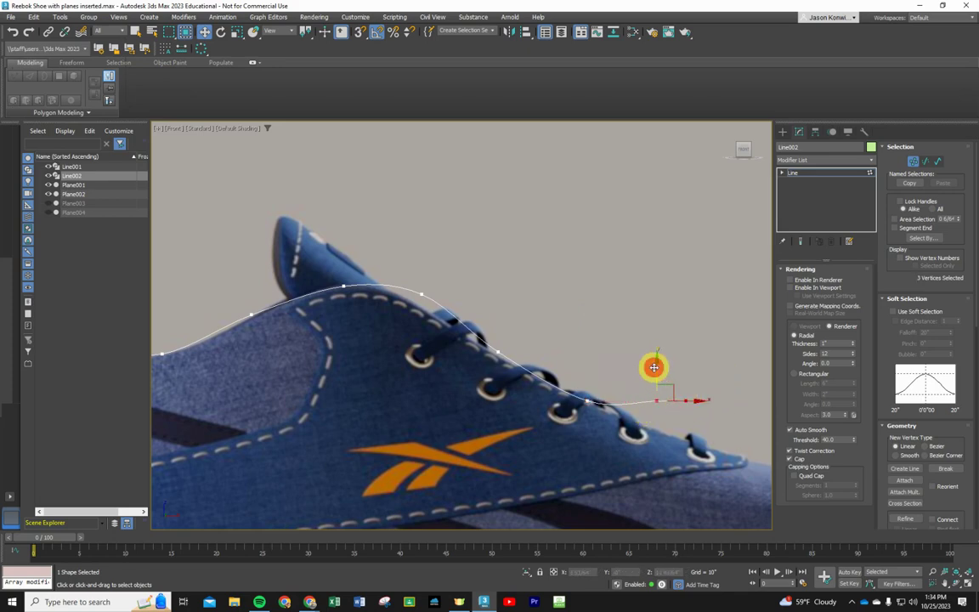
pyautogui.moveTo(656, 367); pyautogui.dragTo(667, 395)
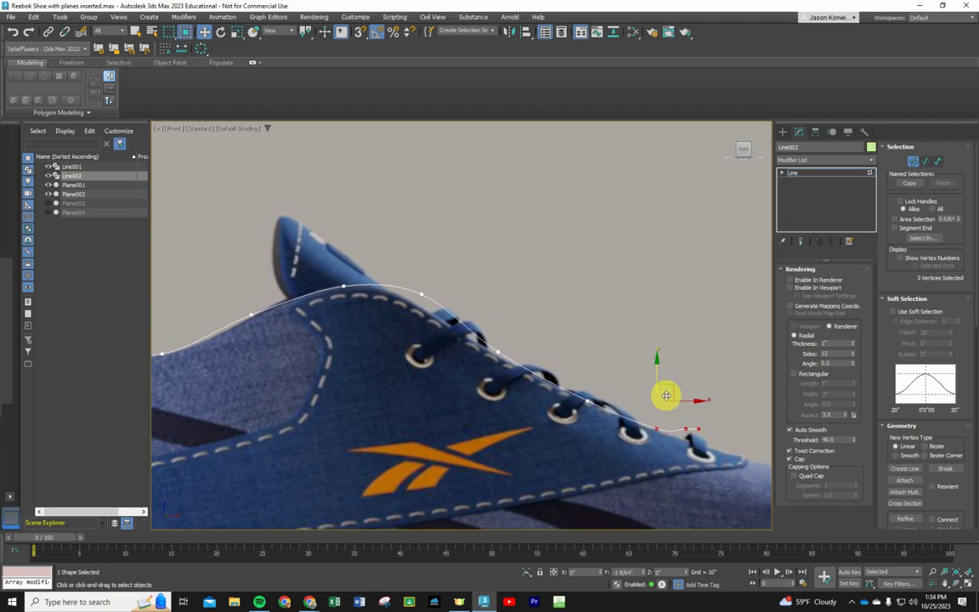
pyautogui.click(711, 398)
pyautogui.moveTo(729, 422); pyautogui.dragTo(690, 444)
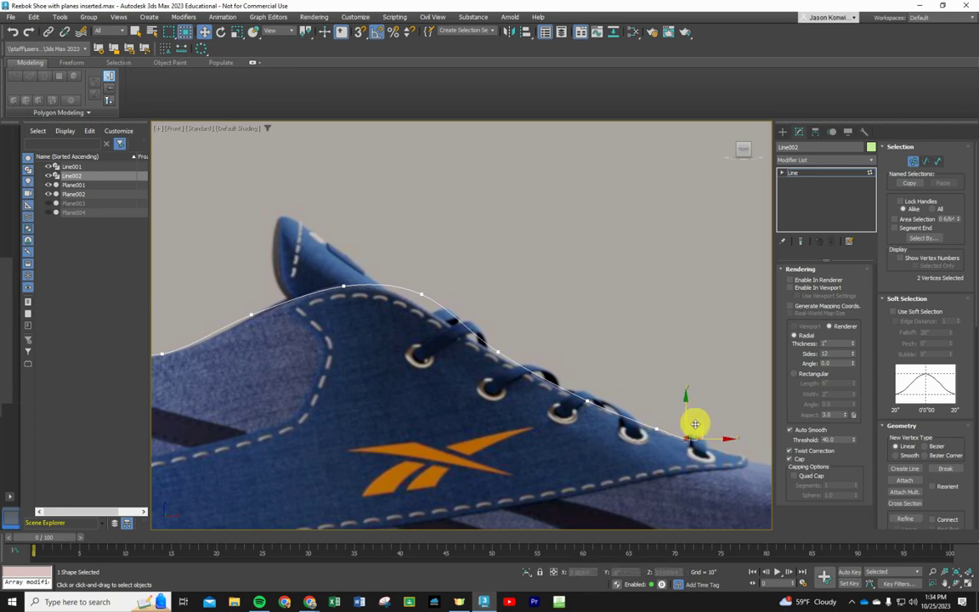
# Step: Fine-tune the heights of the last two vertices at the front eyelet and lower the seventh vertex onto the lacing edge
pyautogui.click(723, 401)
pyautogui.click(697, 439)
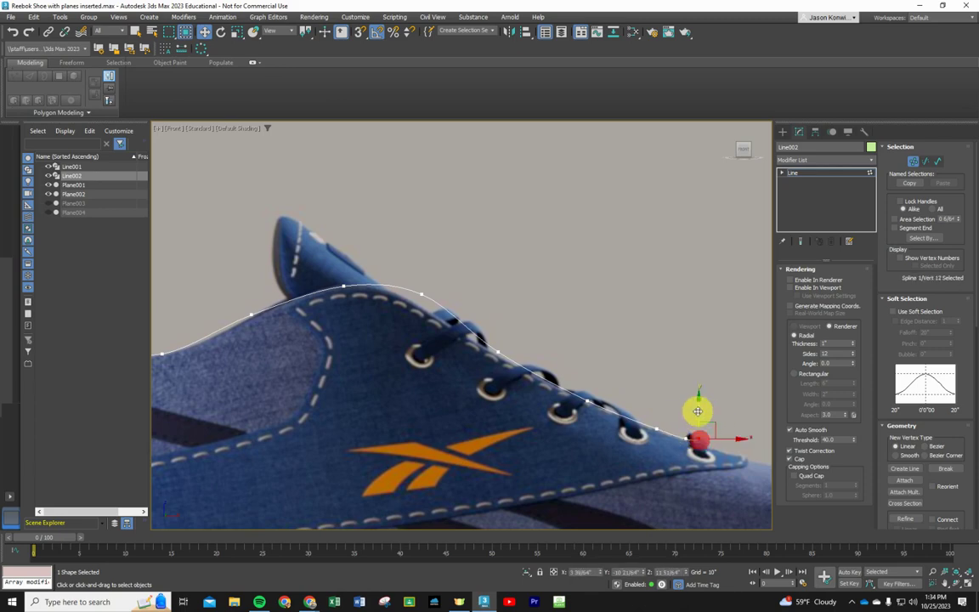
pyautogui.moveTo(699, 416); pyautogui.dragTo(692, 433)
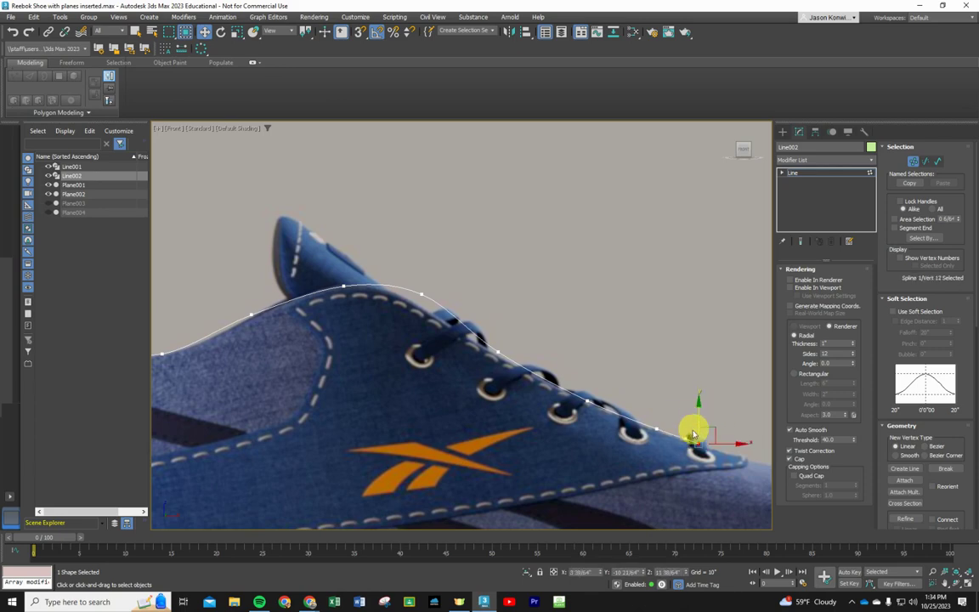
pyautogui.click(686, 435)
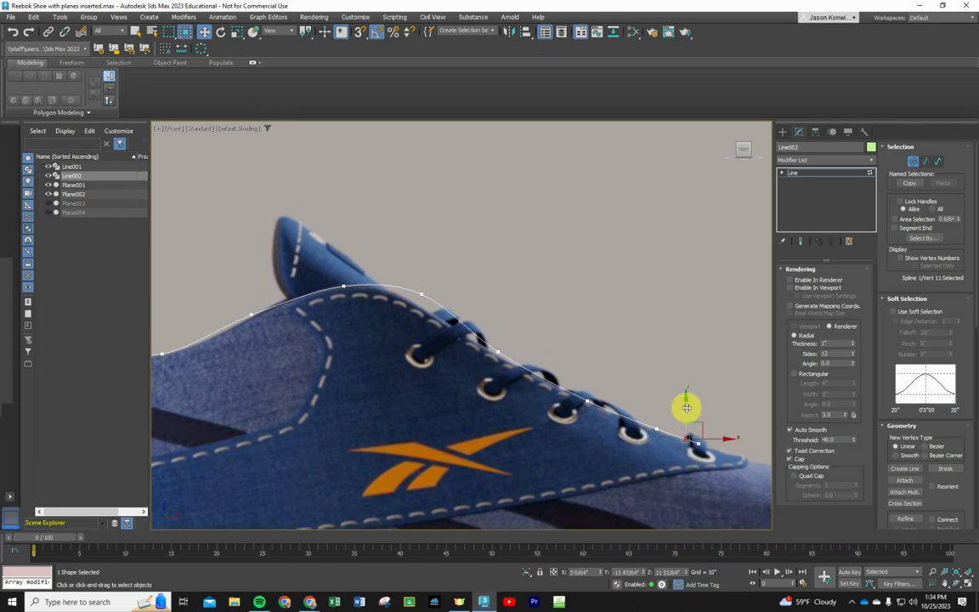
pyautogui.click(601, 333)
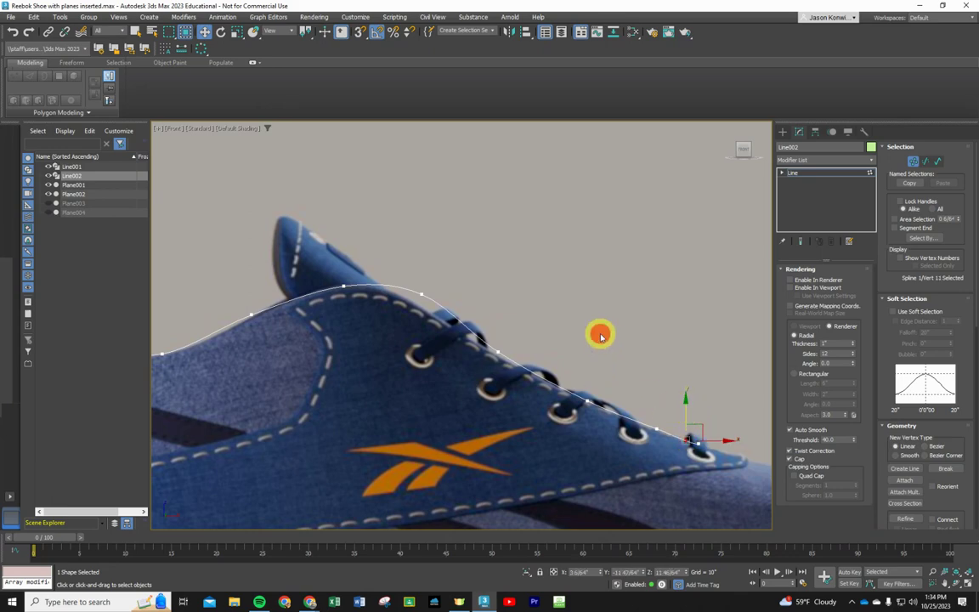
pyautogui.click(421, 295)
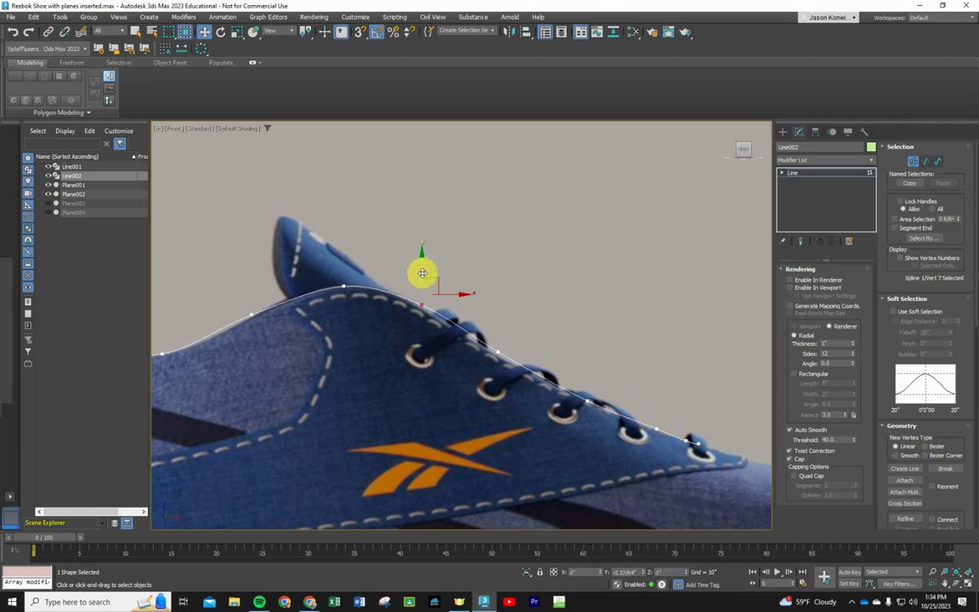
# Step: Fine-tune the heights of the foot-opening line's eighth and fifth vertices along the lacing and collar edges
pyautogui.click(498, 351)
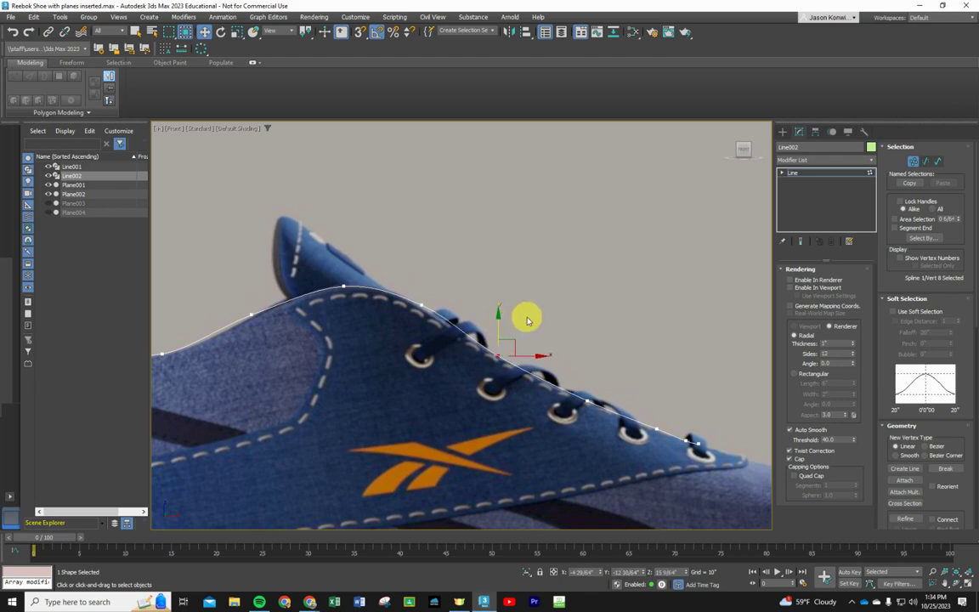
pyautogui.moveTo(501, 332); pyautogui.dragTo(502, 336)
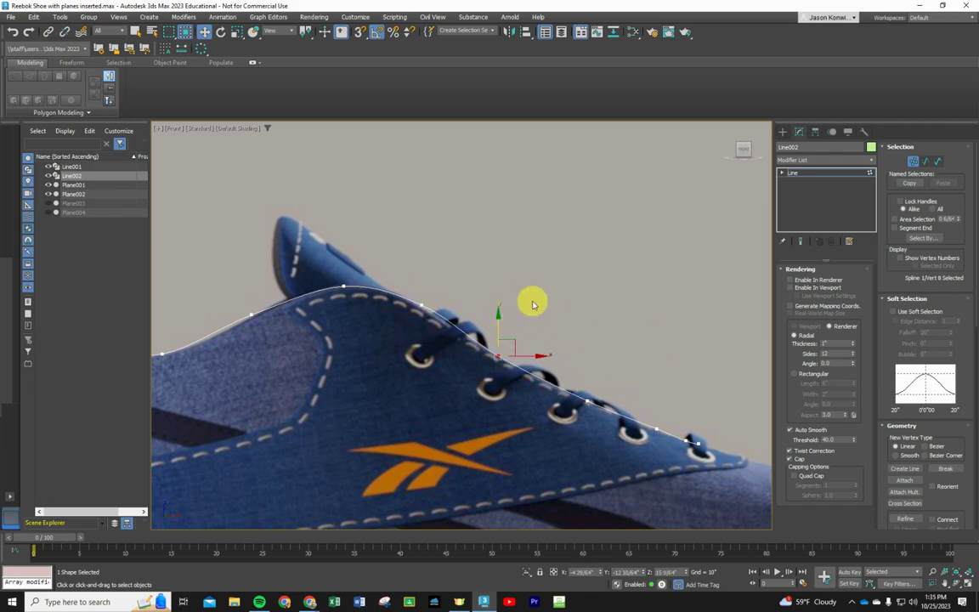
pyautogui.moveTo(532, 301); pyautogui.dragTo(665, 267, button='middle')
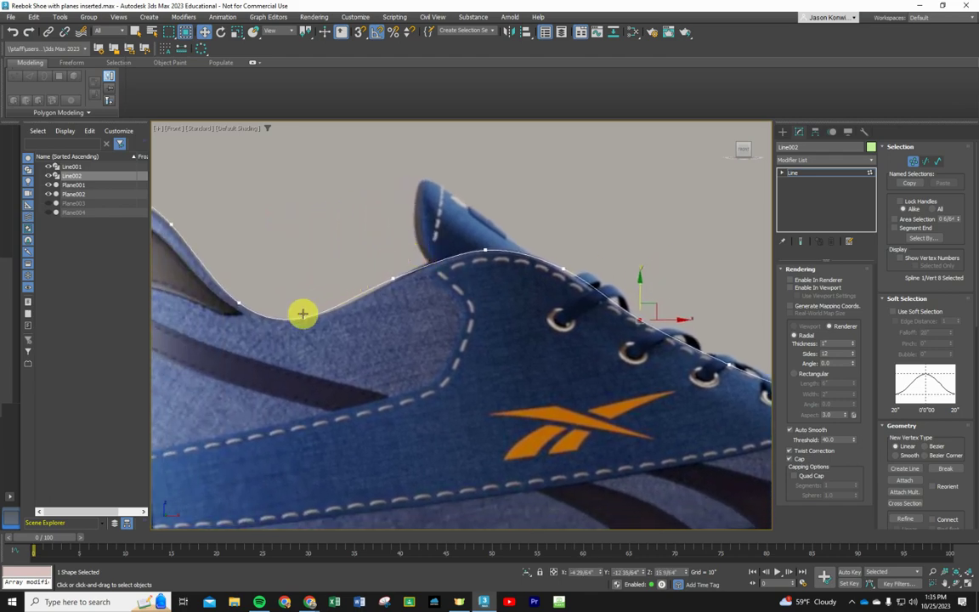
pyautogui.click(393, 278)
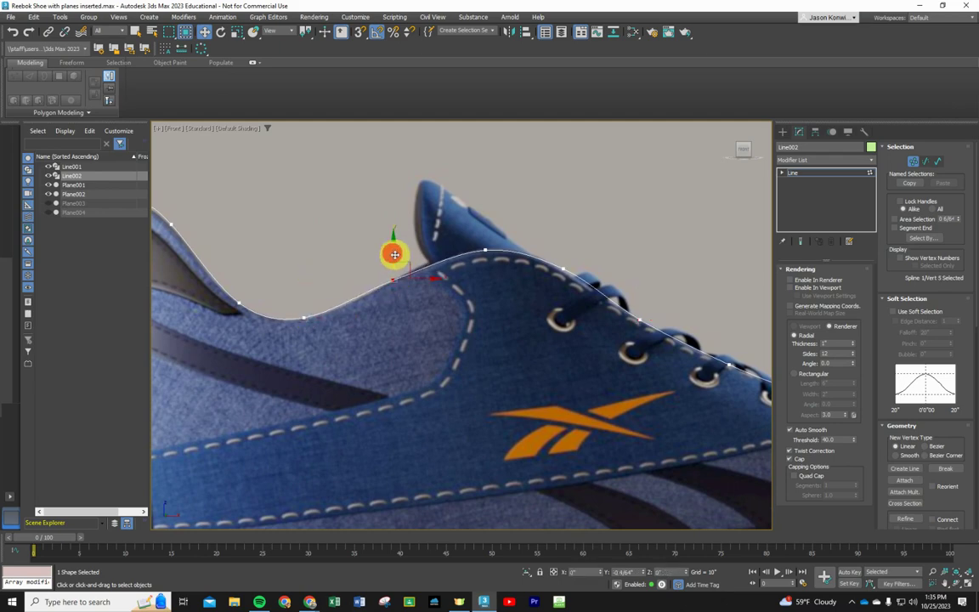
pyautogui.moveTo(394, 254); pyautogui.dragTo(397, 252)
pyautogui.scroll(-3, 241, 273)
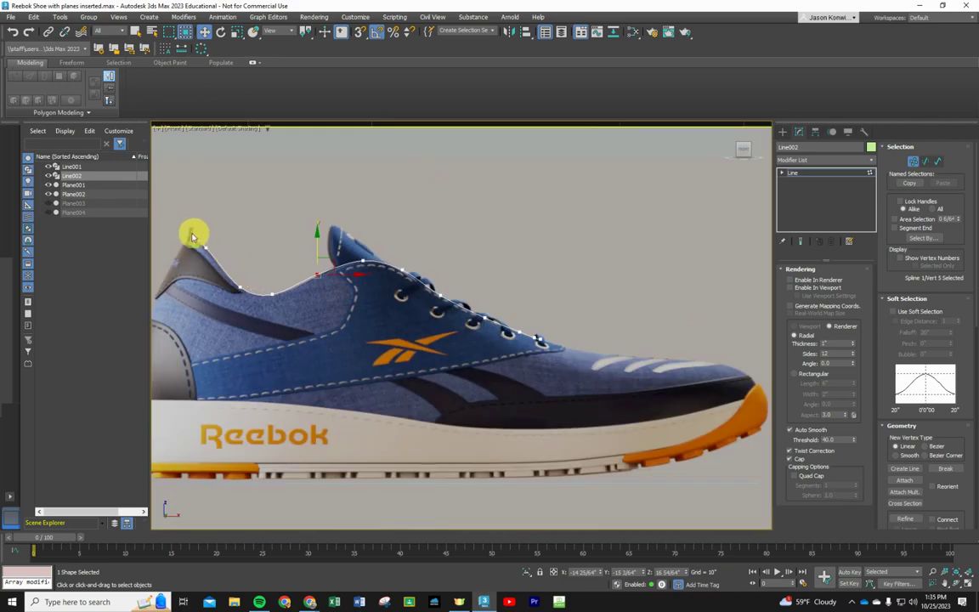
pyautogui.scroll(3, 218, 230)
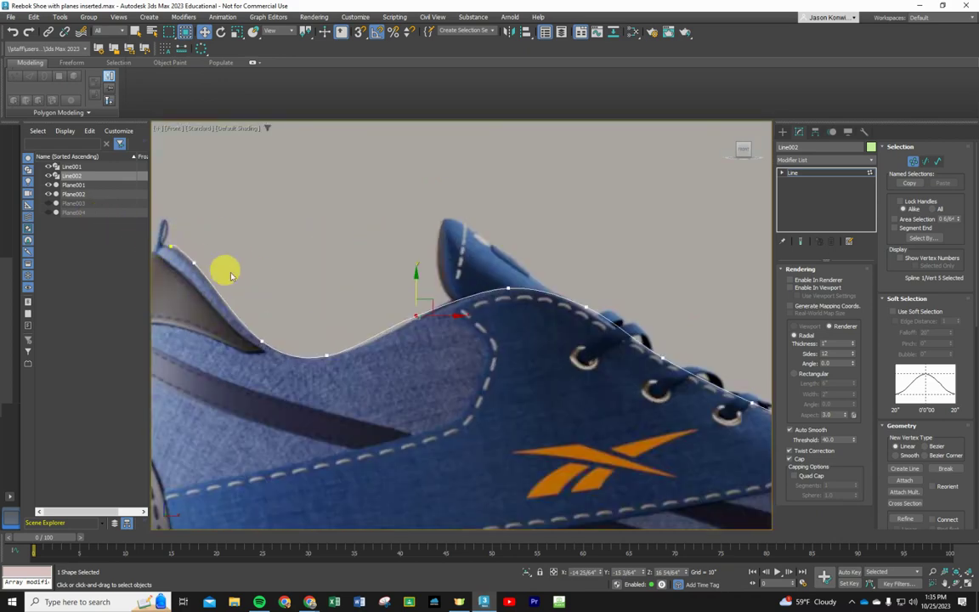
pyautogui.scroll(-3, 238, 270)
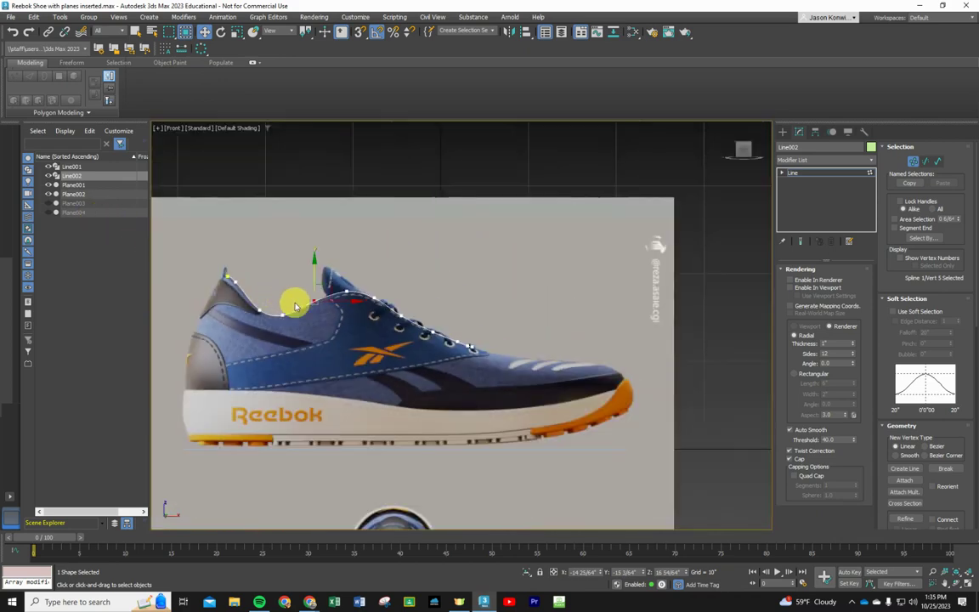
pyautogui.click(74, 167)
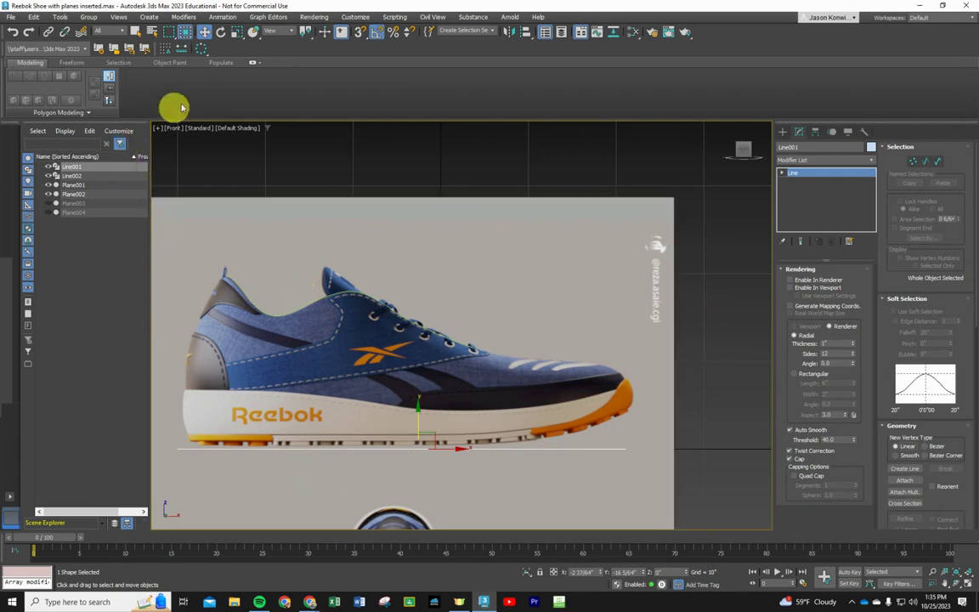
pyautogui.click(204, 32)
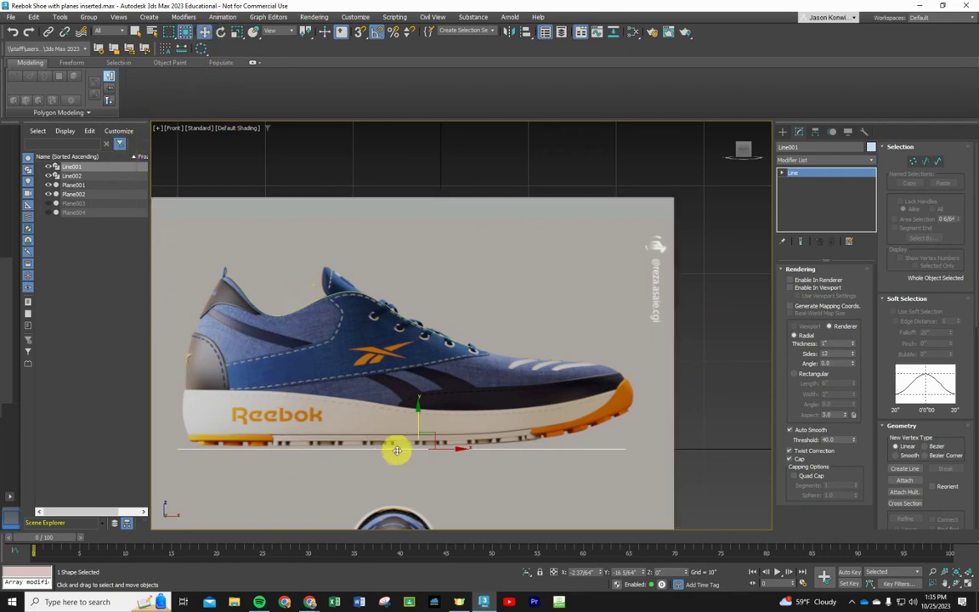
pyautogui.click(282, 483)
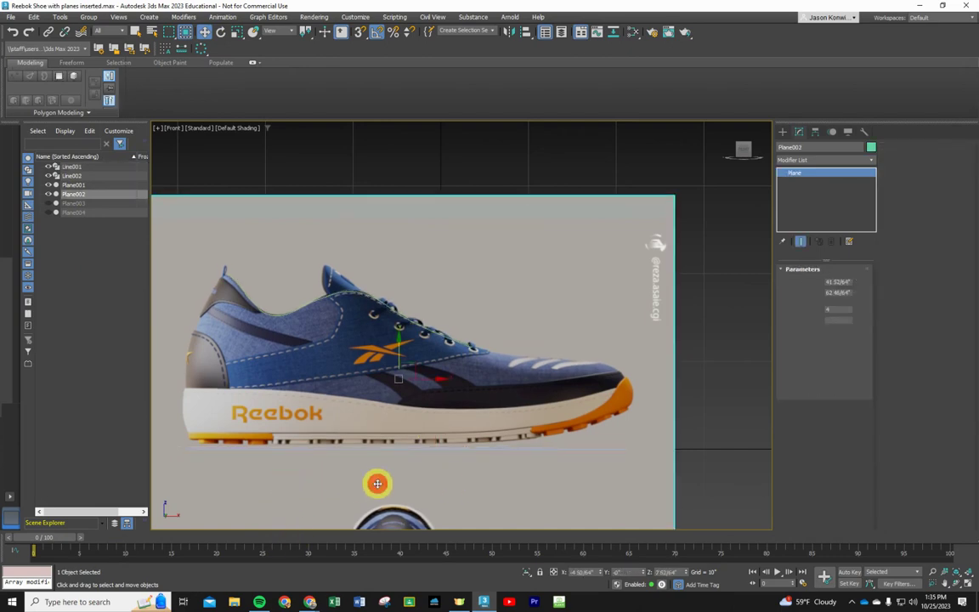
pyautogui.moveTo(377, 483); pyautogui.dragTo(654, 375)
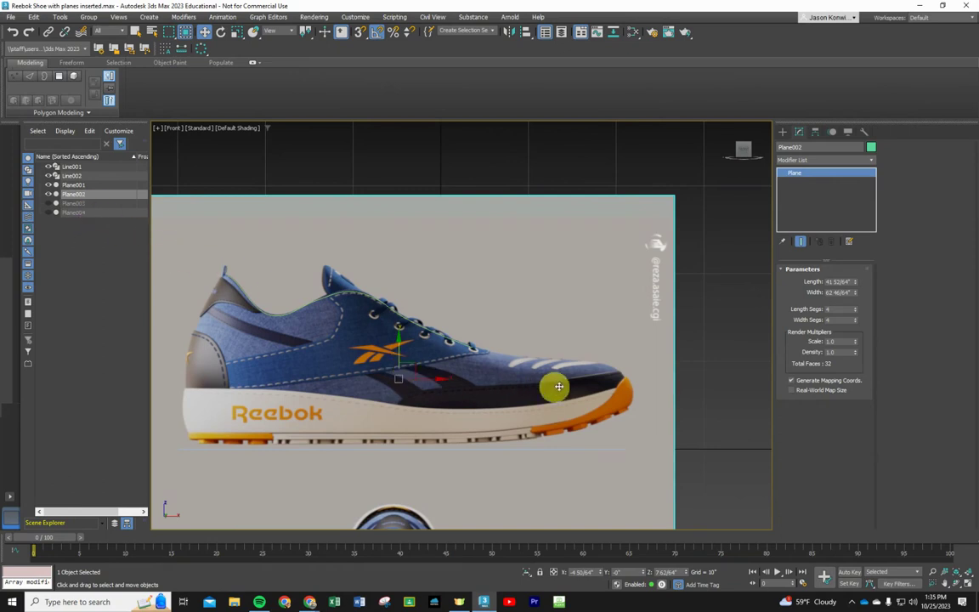
pyautogui.click(75, 174)
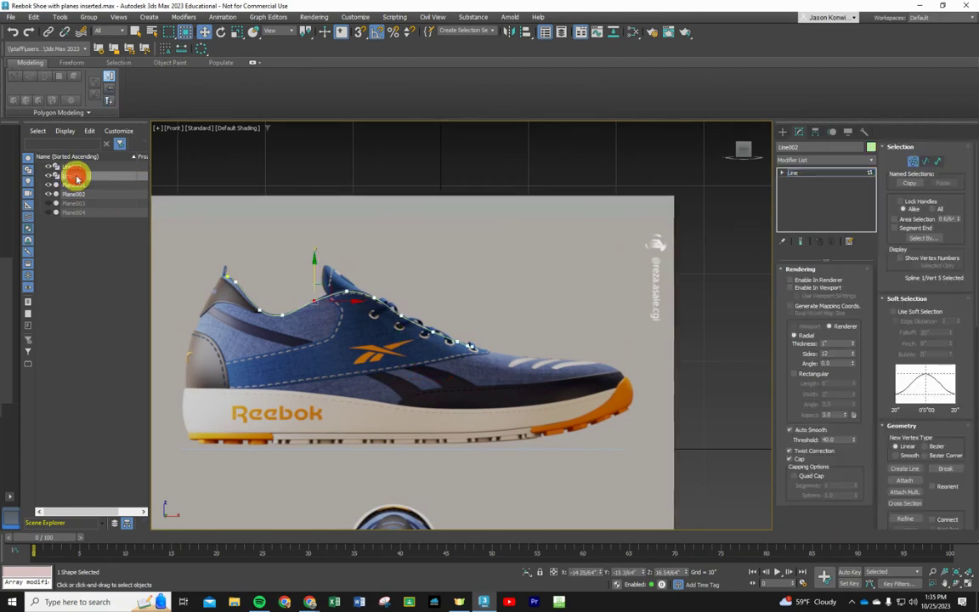
pyautogui.click(920, 163)
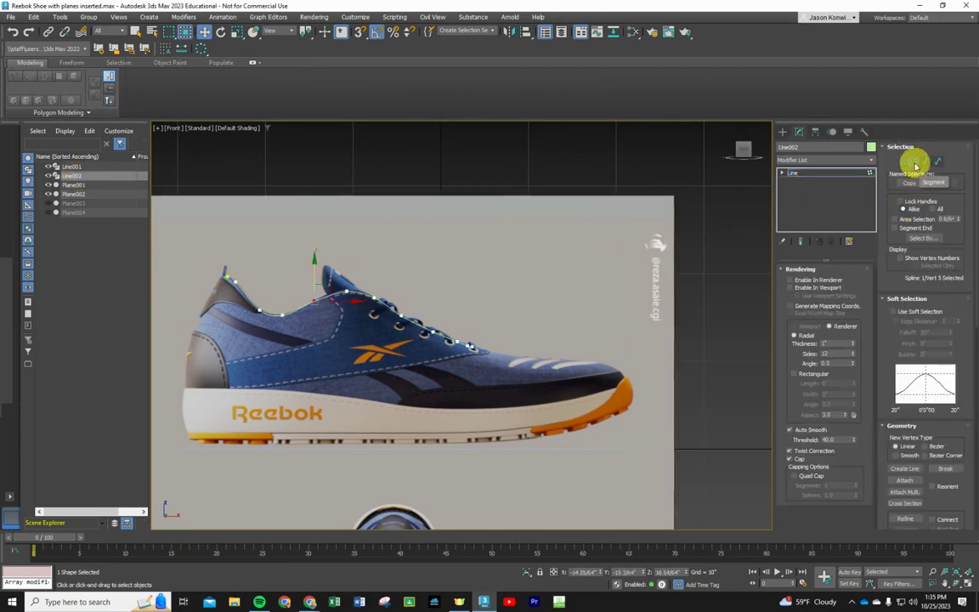
pyautogui.click(915, 163)
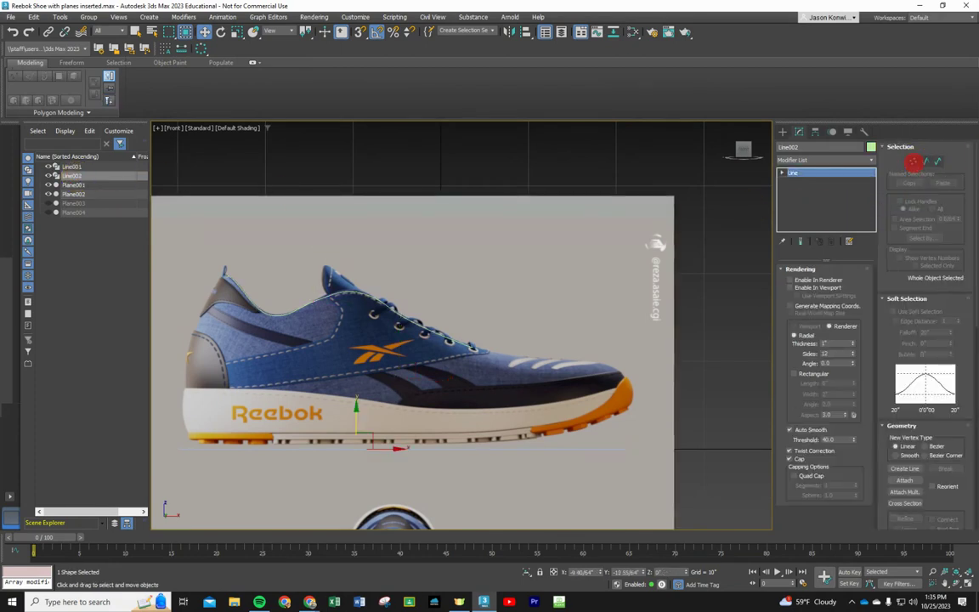
pyautogui.click(914, 163)
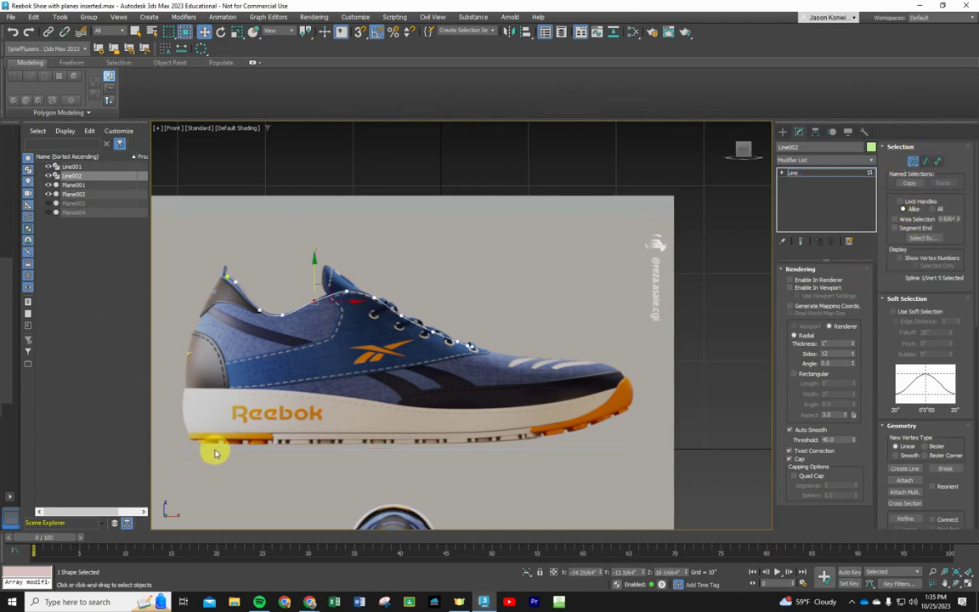
pyautogui.moveTo(167, 396)
pyautogui.mouseDown()
pyautogui.moveTo(218, 488)
pyautogui.moveTo(629, 508)
pyautogui.moveTo(655, 478)
pyautogui.mouseUp()
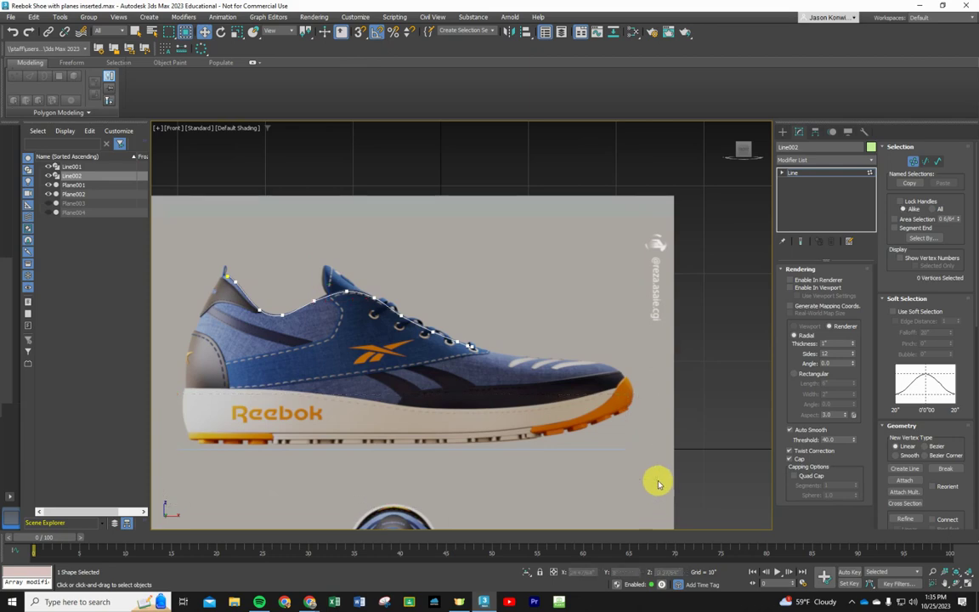
# Step: Edit the vertices of Line001 and raise its first two vertices to the bottom edge of the heel
pyautogui.click(75, 166)
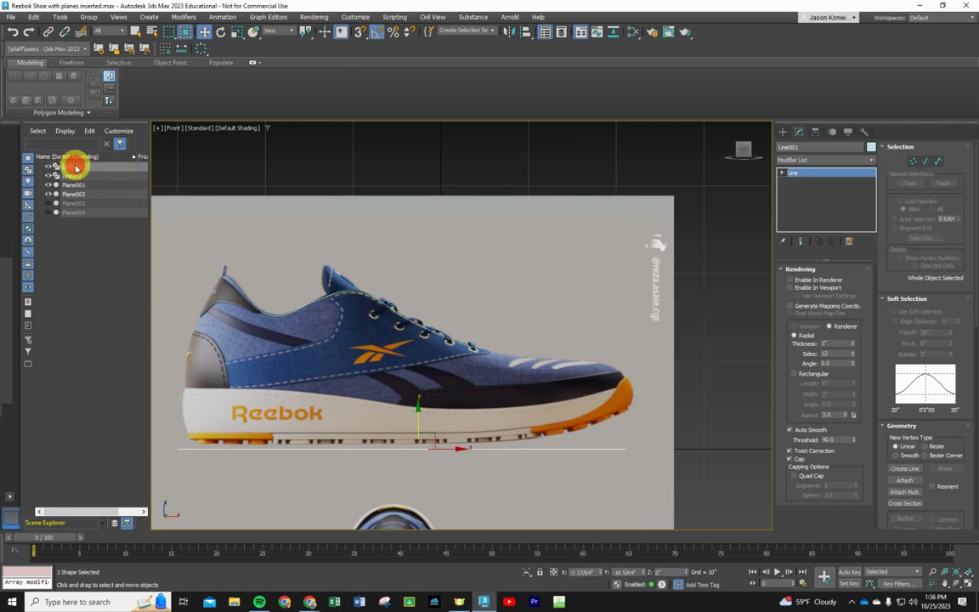
pyautogui.click(913, 161)
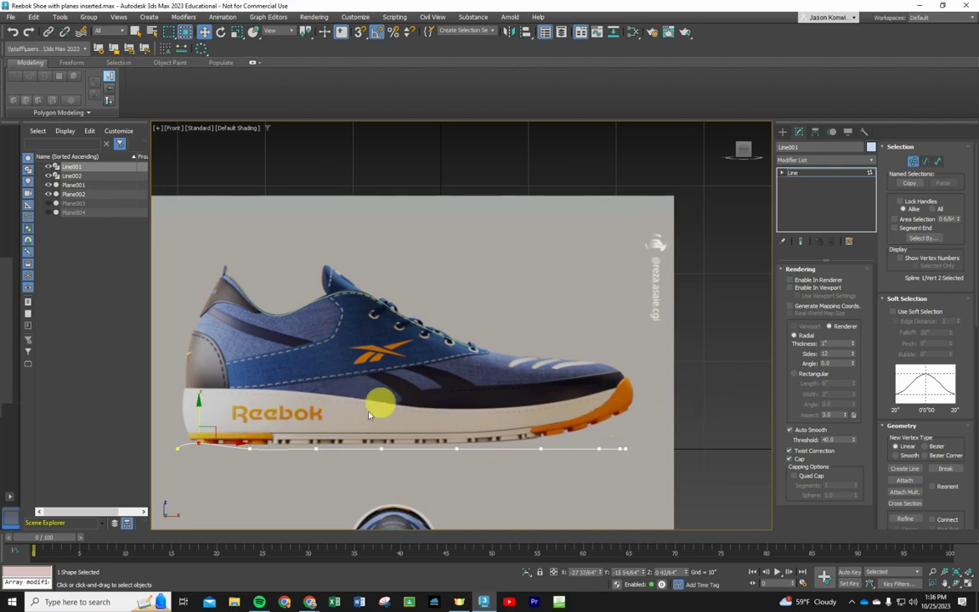
pyautogui.click(176, 450)
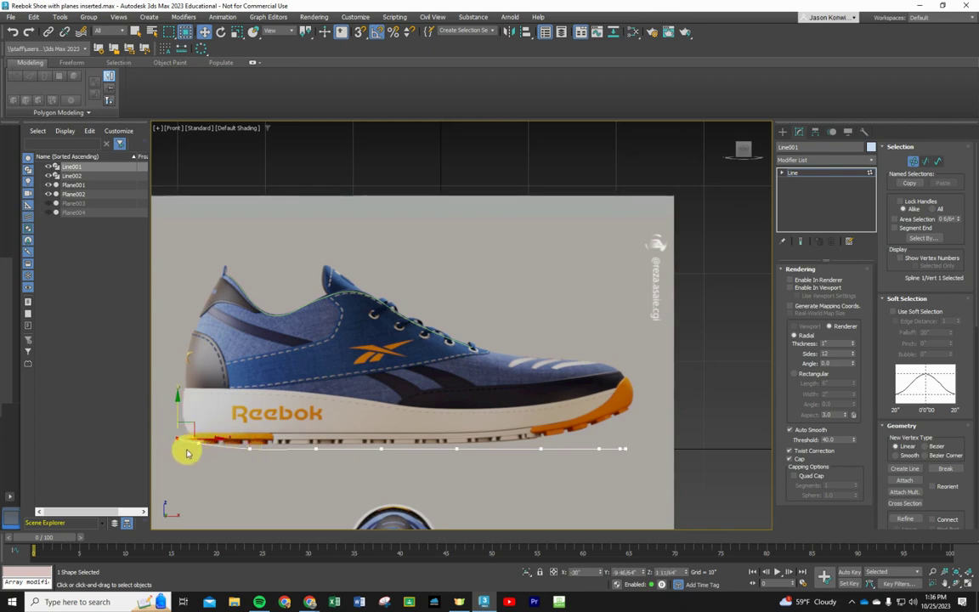
# Step: Select the eight remaining vertices of the sole line together and raise them to the bottom of the outsole
pyautogui.click(248, 448)
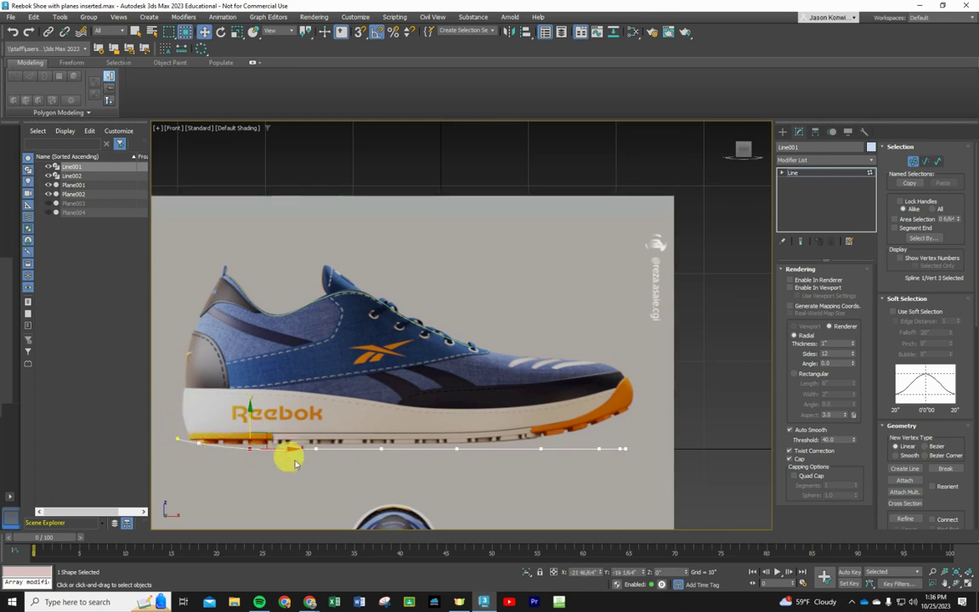
pyautogui.click(286, 470)
pyautogui.moveTo(233, 470); pyautogui.dragTo(630, 435)
pyautogui.moveTo(252, 441); pyautogui.dragTo(251, 410)
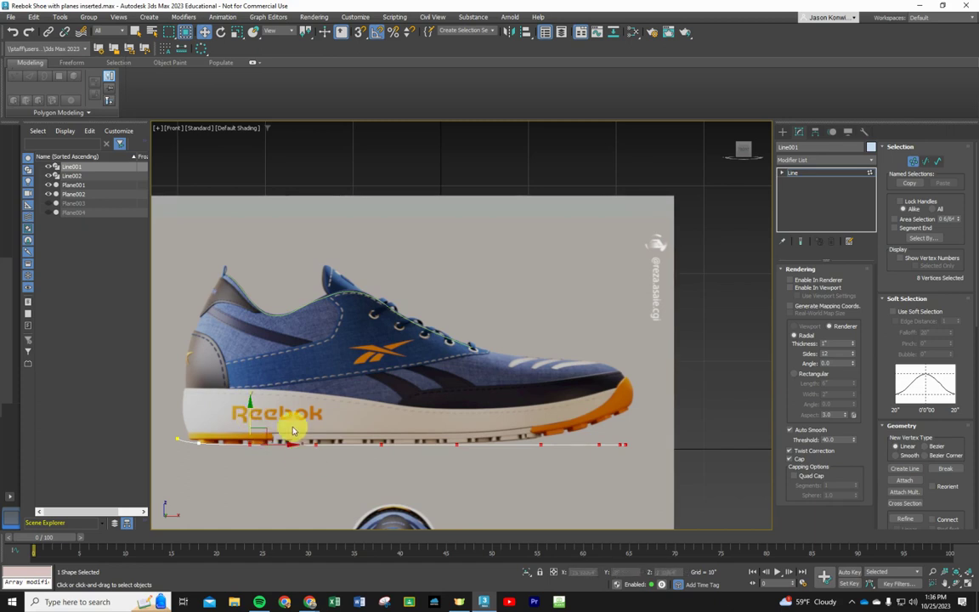
pyautogui.moveTo(251, 415); pyautogui.dragTo(251, 410)
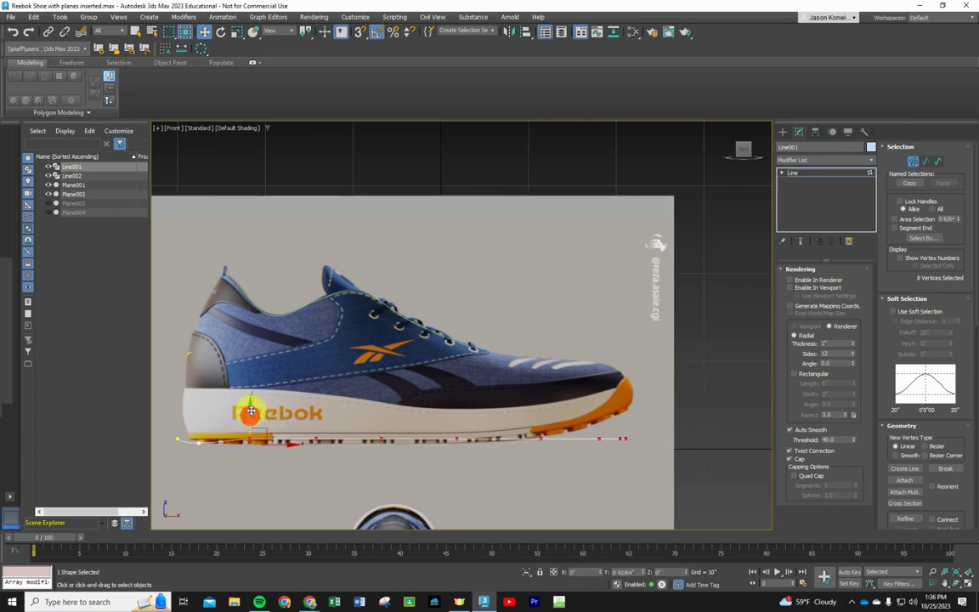
# Step: Raise the first two vertices of the sole line slightly so it follows the heel's upward curve
pyautogui.click(197, 438)
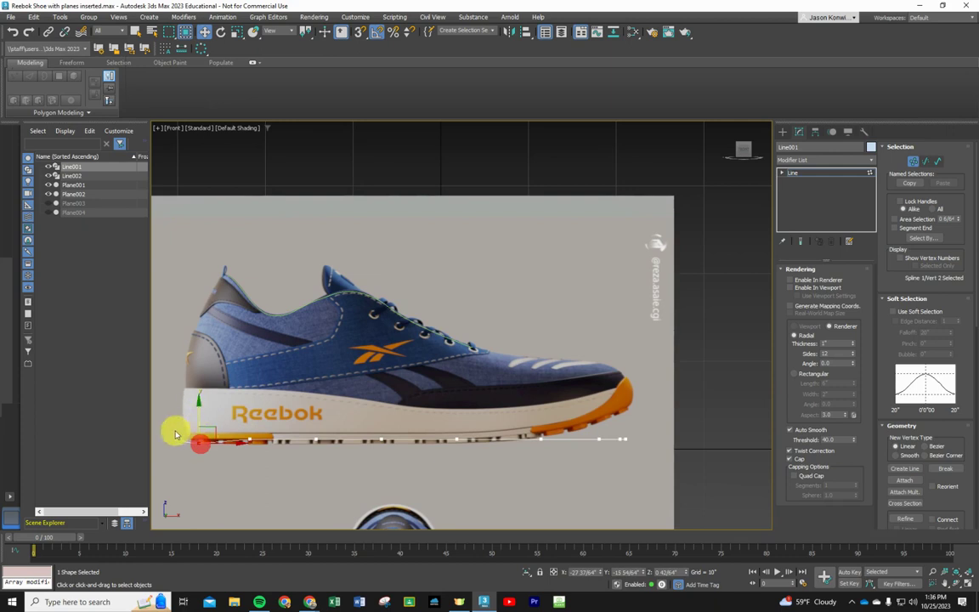
pyautogui.click(175, 430)
pyautogui.moveTo(170, 430); pyautogui.dragTo(207, 452)
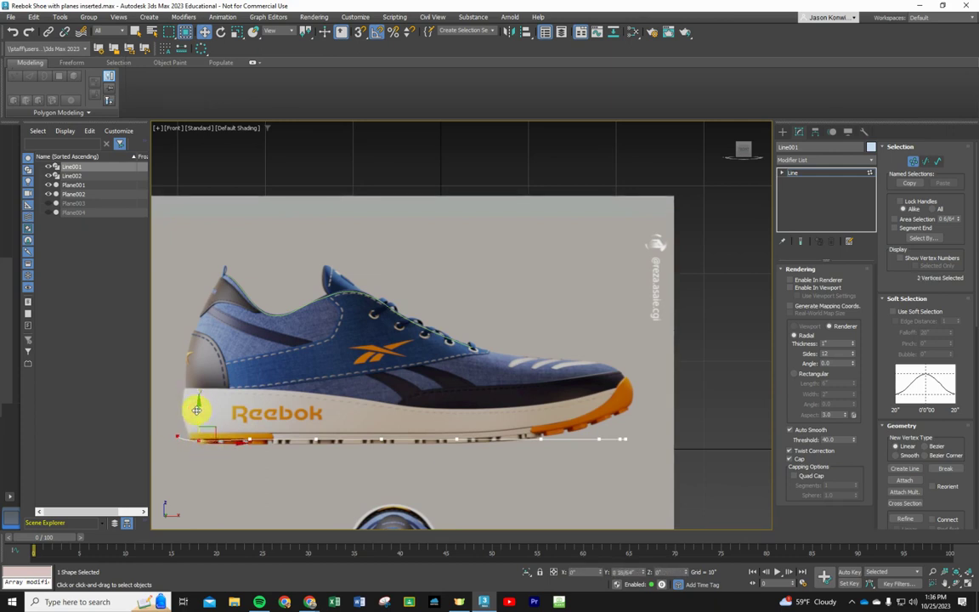
# Step: Raise the front four vertices and then the last three so the sole line follows the upward curve toward the toe
pyautogui.moveTo(643, 430); pyautogui.dragTo(522, 456)
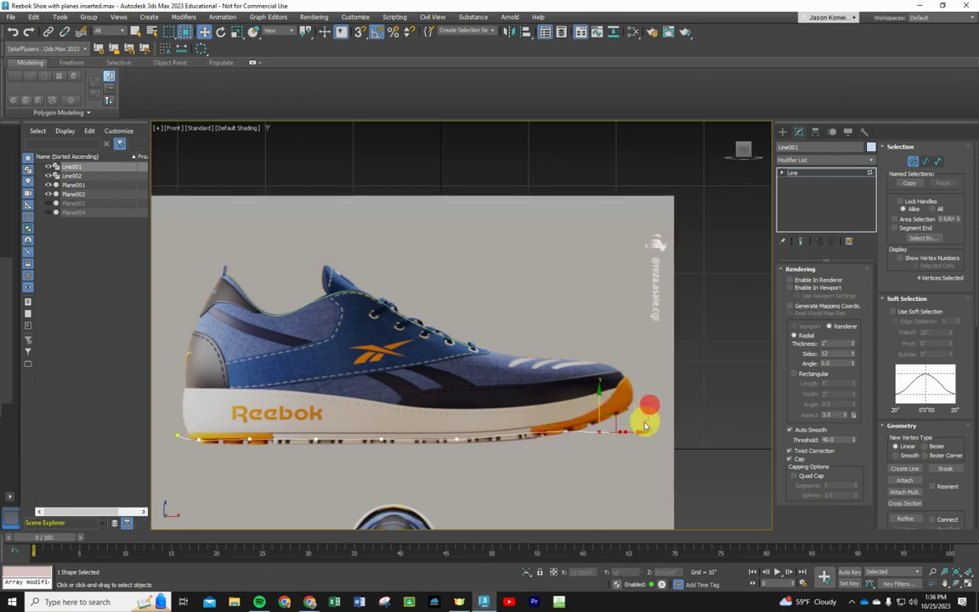
pyautogui.moveTo(650, 416); pyautogui.dragTo(590, 451)
pyautogui.moveTo(619, 399); pyautogui.dragTo(617, 392)
pyautogui.scroll(3, 617, 392)
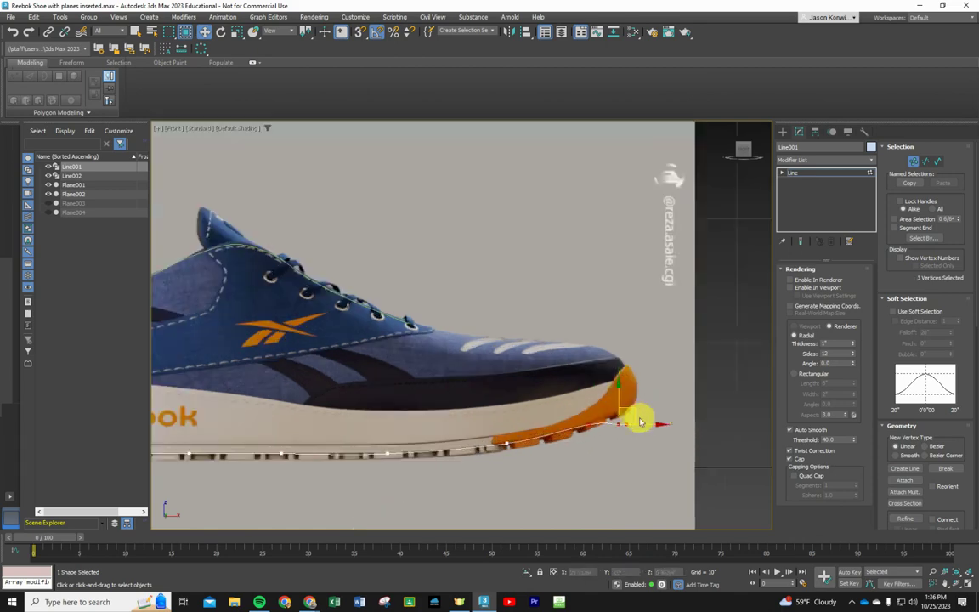
# Step: Raise the last two vertices to the orange toe tread, and lift the final vertex a little more to continue the curve
pyautogui.moveTo(665, 398)
pyautogui.mouseDown()
pyautogui.moveTo(614, 451)
pyautogui.moveTo(634, 425)
pyautogui.moveTo(564, 434)
pyautogui.mouseUp()
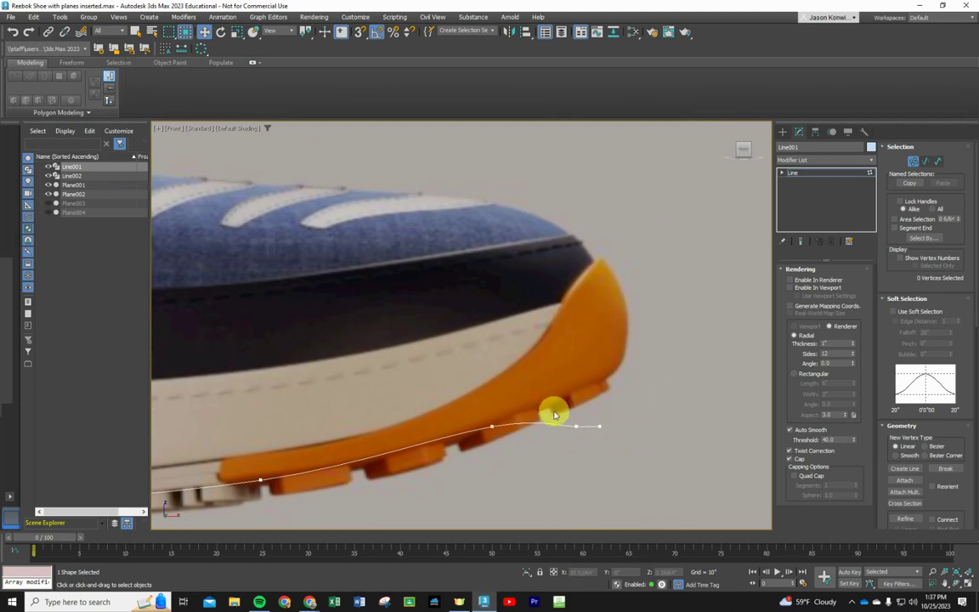
pyautogui.moveTo(613, 411); pyautogui.dragTo(558, 443)
pyautogui.moveTo(575, 399); pyautogui.dragTo(578, 371)
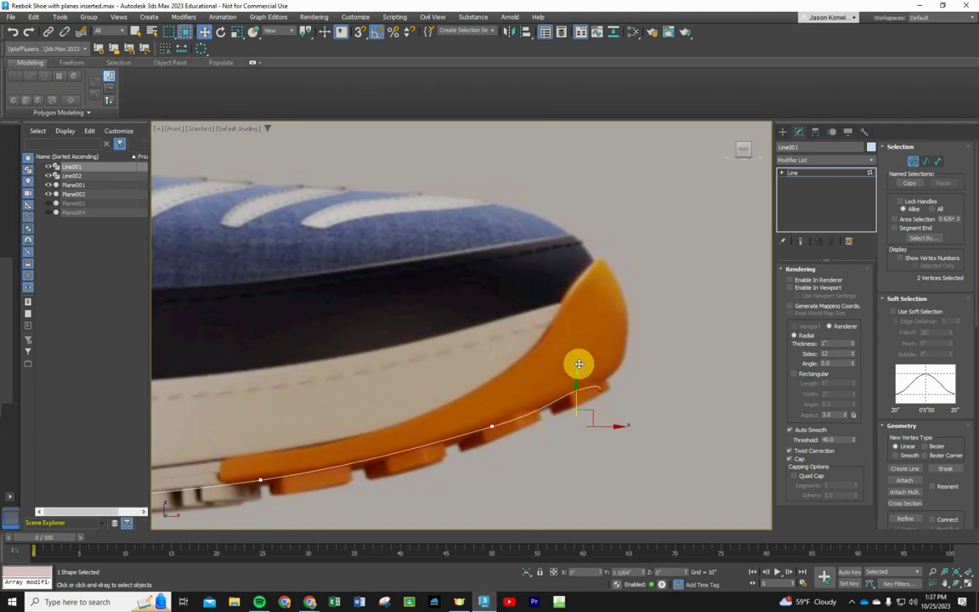
pyautogui.click(600, 390)
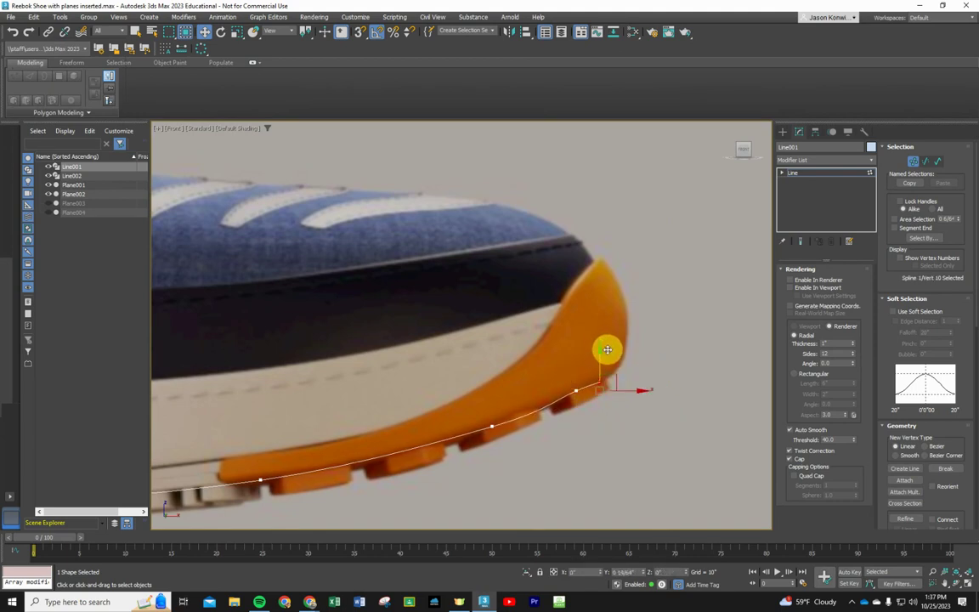
pyautogui.moveTo(609, 348); pyautogui.dragTo(664, 340)
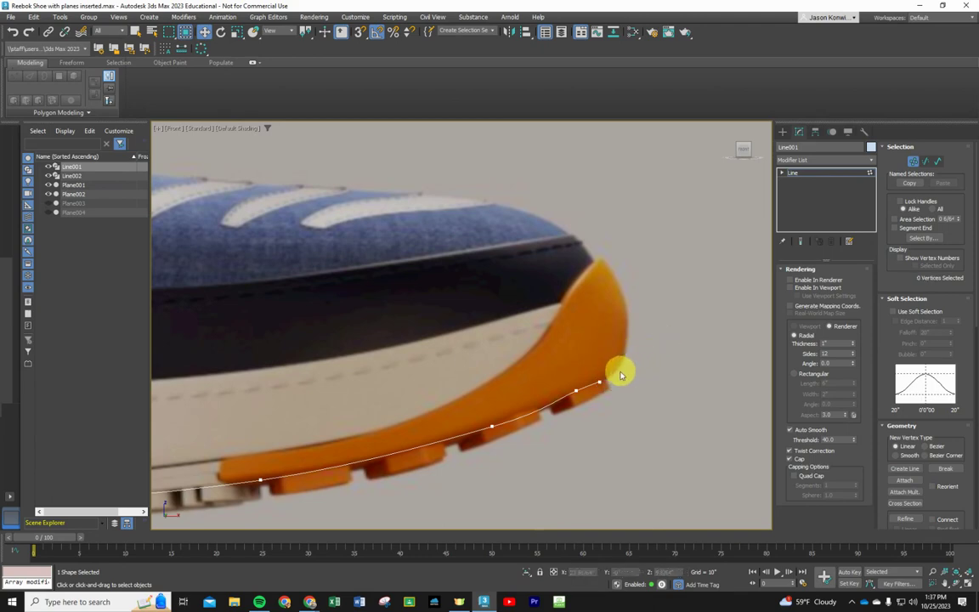
# Step: Try to copy all ten sole-line vertices upward to the top edge of the white midsole
pyautogui.scroll(-6, 619, 371)
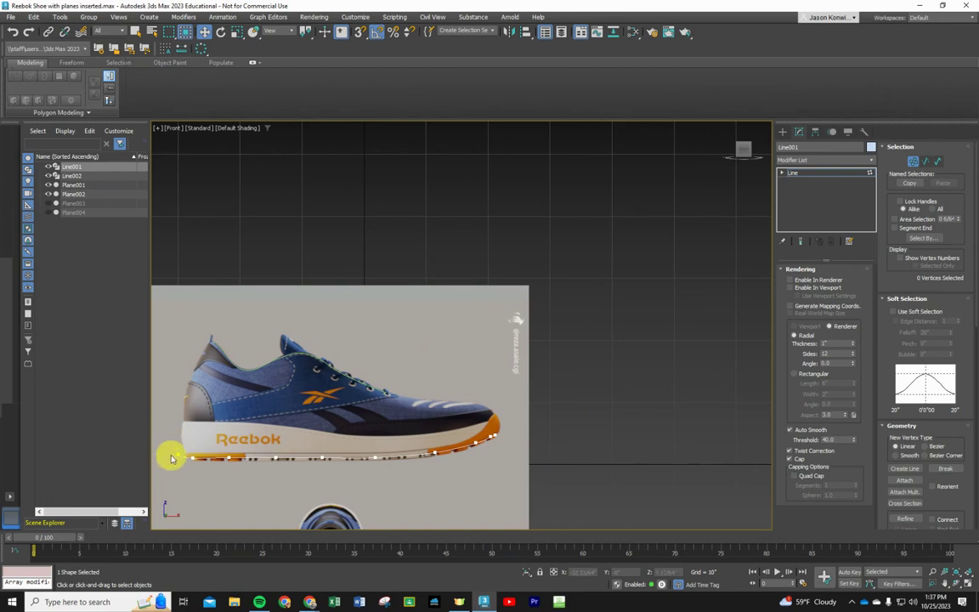
pyautogui.moveTo(166, 438); pyautogui.dragTo(511, 486)
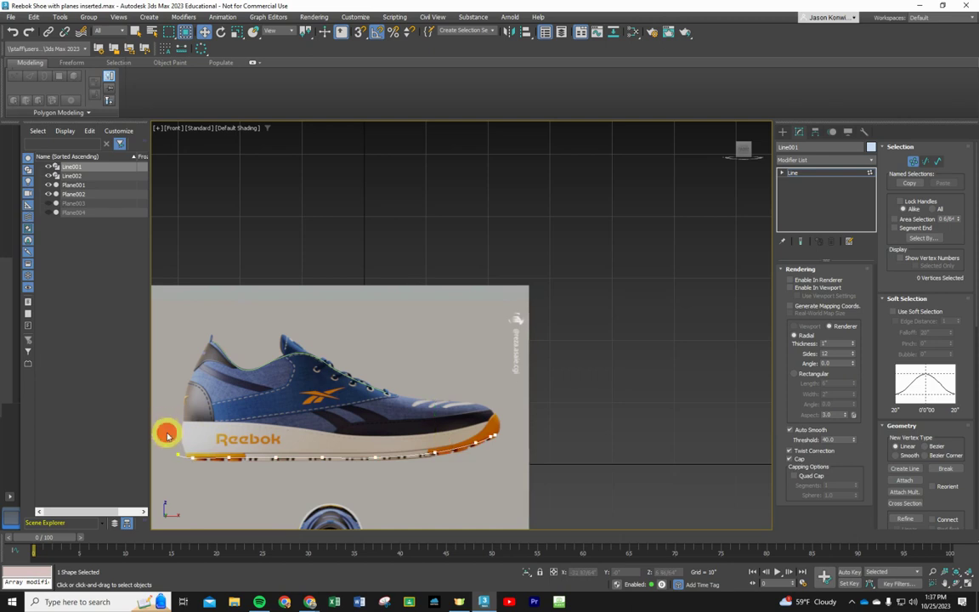
pyautogui.moveTo(167, 436); pyautogui.dragTo(416, 457)
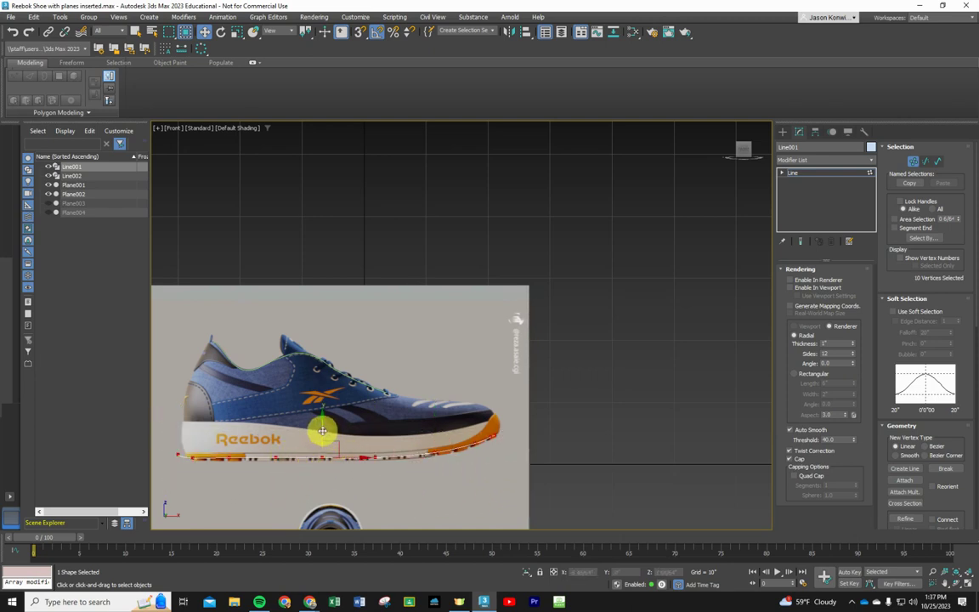
pyautogui.moveTo(322, 431); pyautogui.dragTo(325, 411)
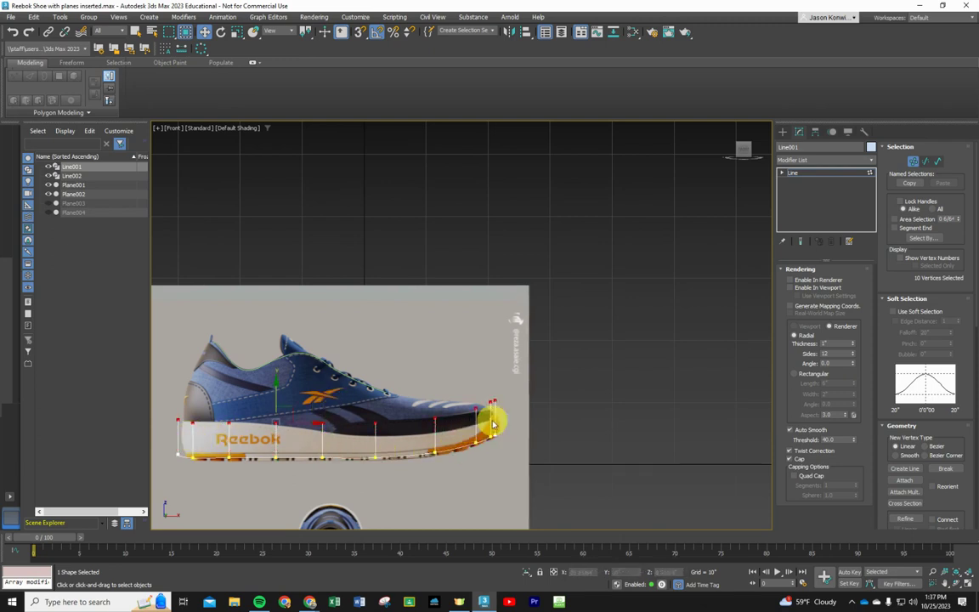
pyautogui.click(279, 406)
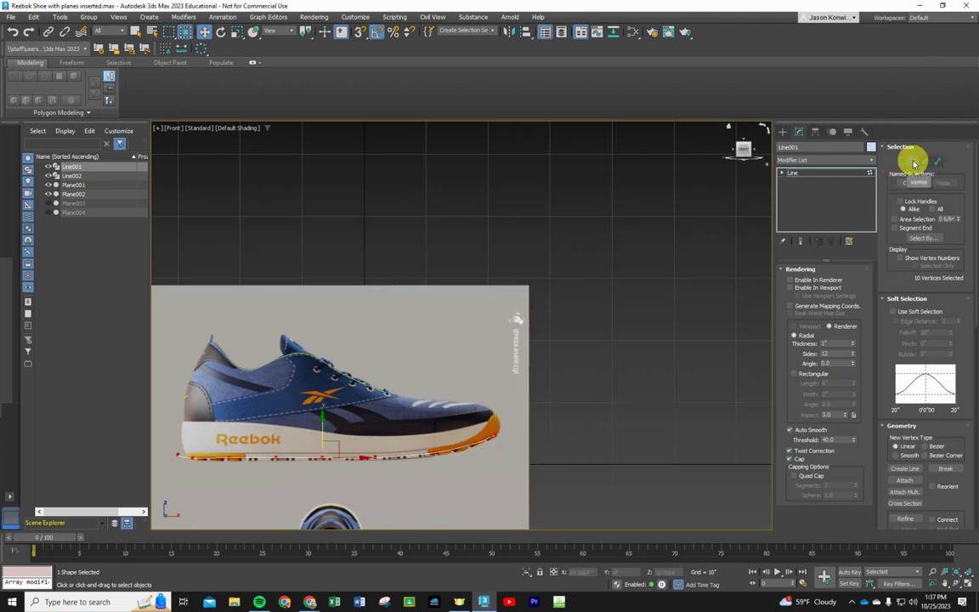
# Step: Copy the whole sole spline upward as a second spline near the top edge of the white midsole
pyautogui.click(939, 163)
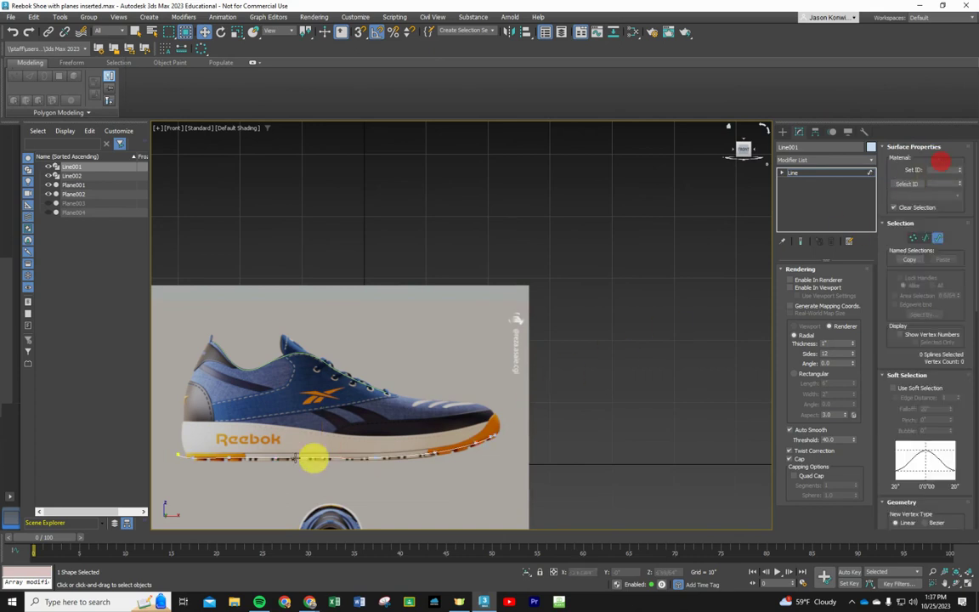
pyautogui.click(204, 459)
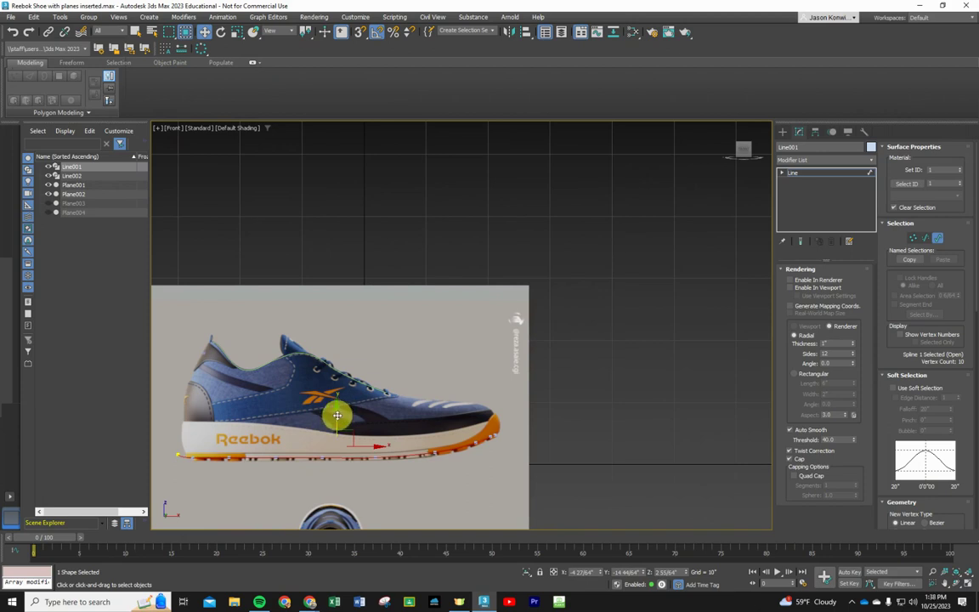
pyautogui.keyDown('shift'); pyautogui.moveTo(337, 416); pyautogui.dragTo(389, 433); pyautogui.keyUp('shift')
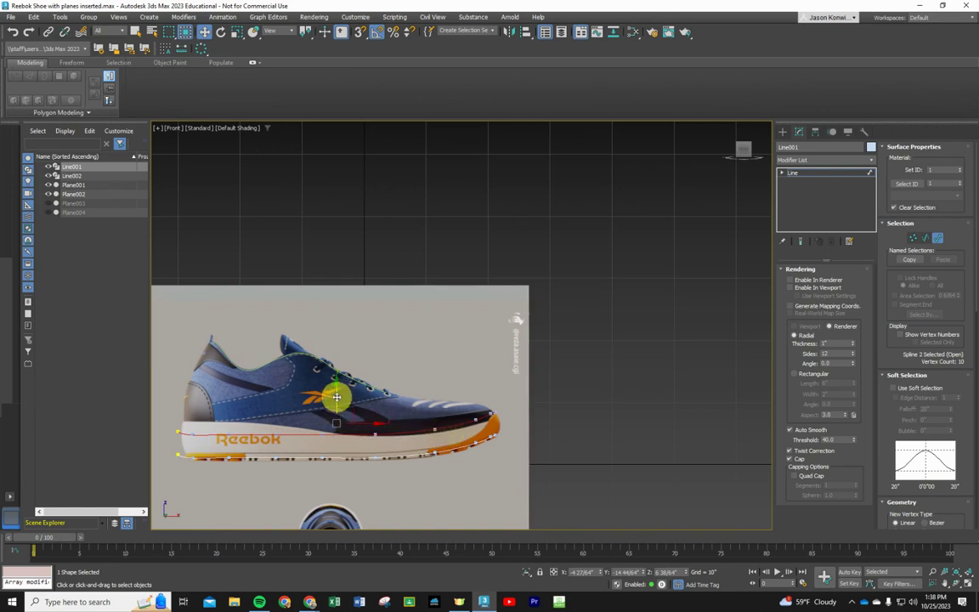
pyautogui.moveTo(337, 397); pyautogui.dragTo(338, 400)
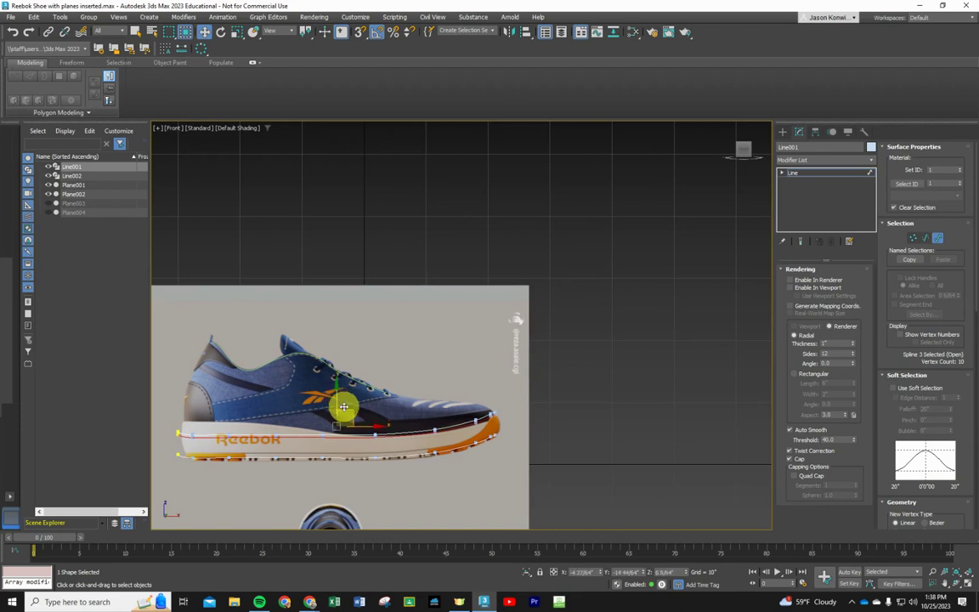
pyautogui.scroll(6, 416, 438)
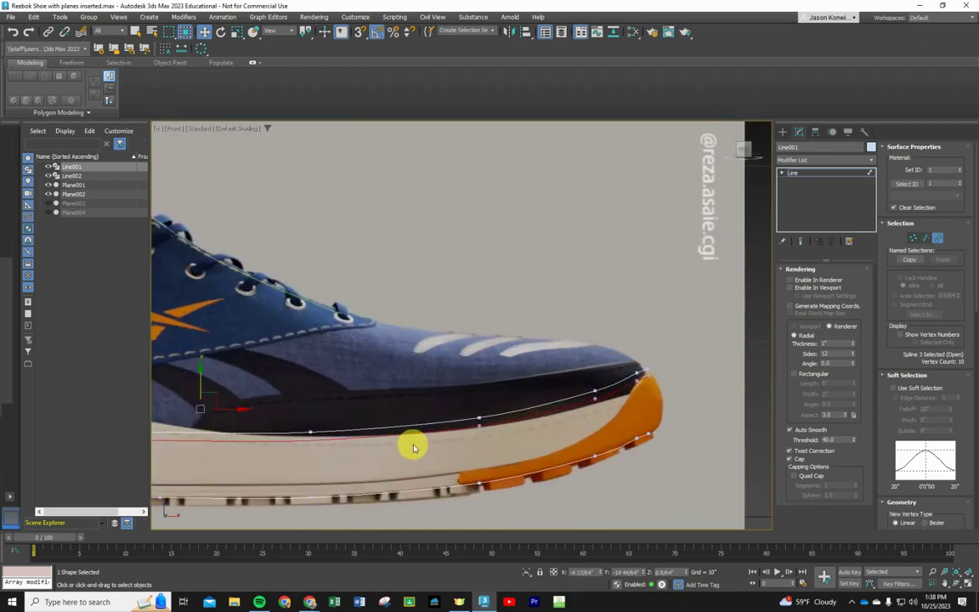
pyautogui.hotkey('ctrl', 'z')
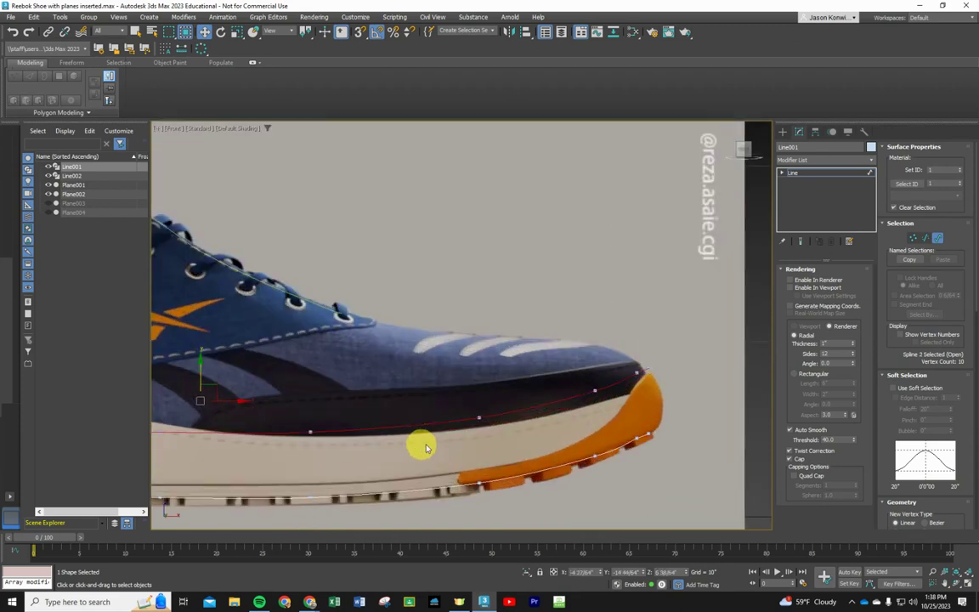
# Step: Uniformly scale the copied midsole spline down slightly to fit the heel, and slightly shrink the lower sole spline as well
pyautogui.scroll(-2, 455, 447)
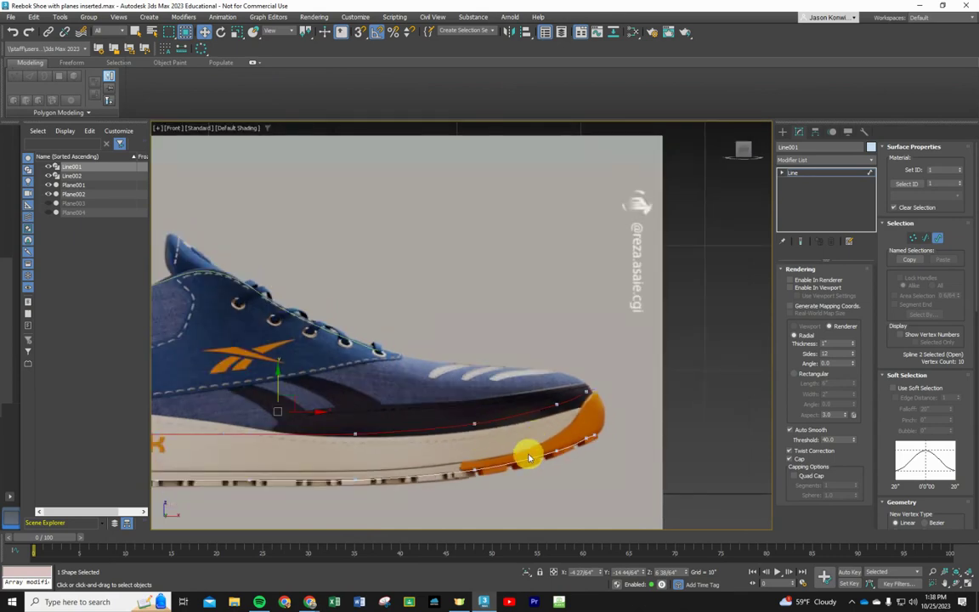
pyautogui.scroll(-1, 528, 454)
pyautogui.scroll(-1, 477, 439)
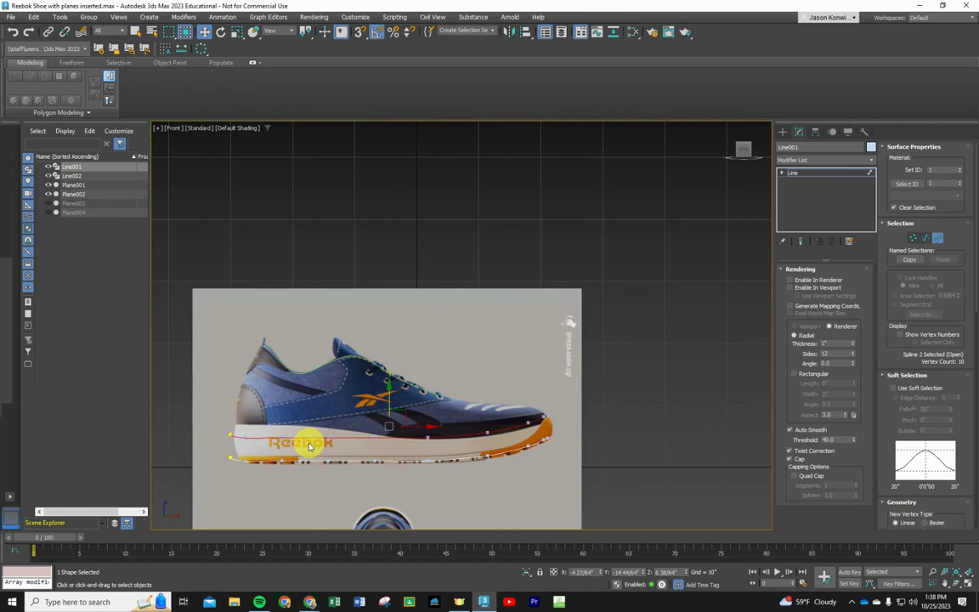
pyautogui.scroll(1, 290, 448)
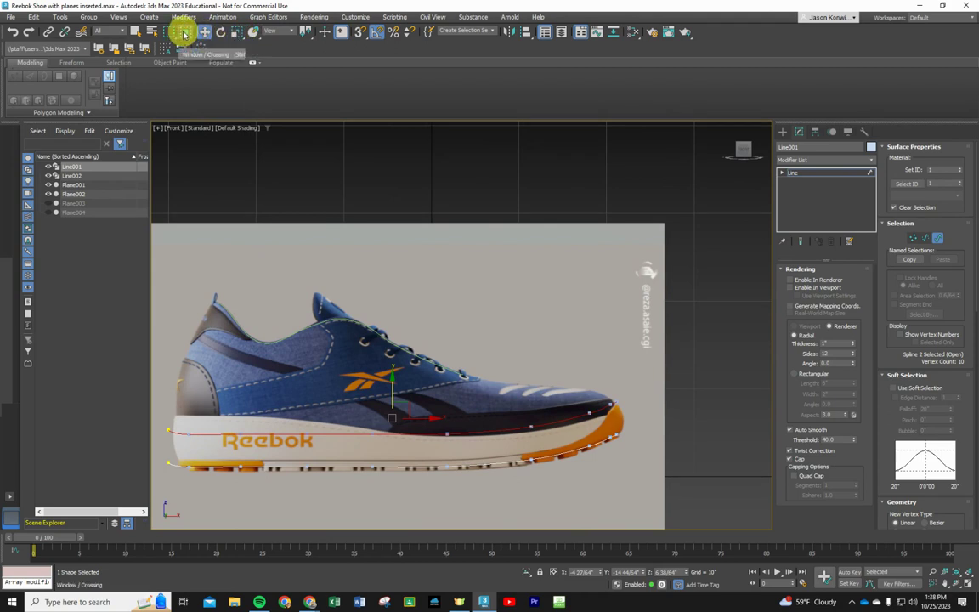
pyautogui.click(237, 33)
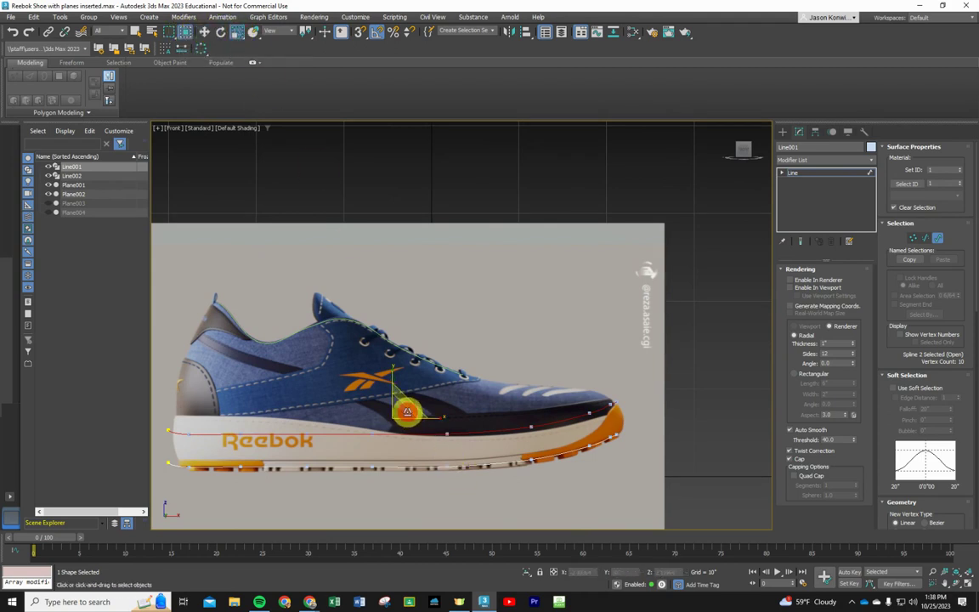
pyautogui.moveTo(407, 412); pyautogui.dragTo(415, 410)
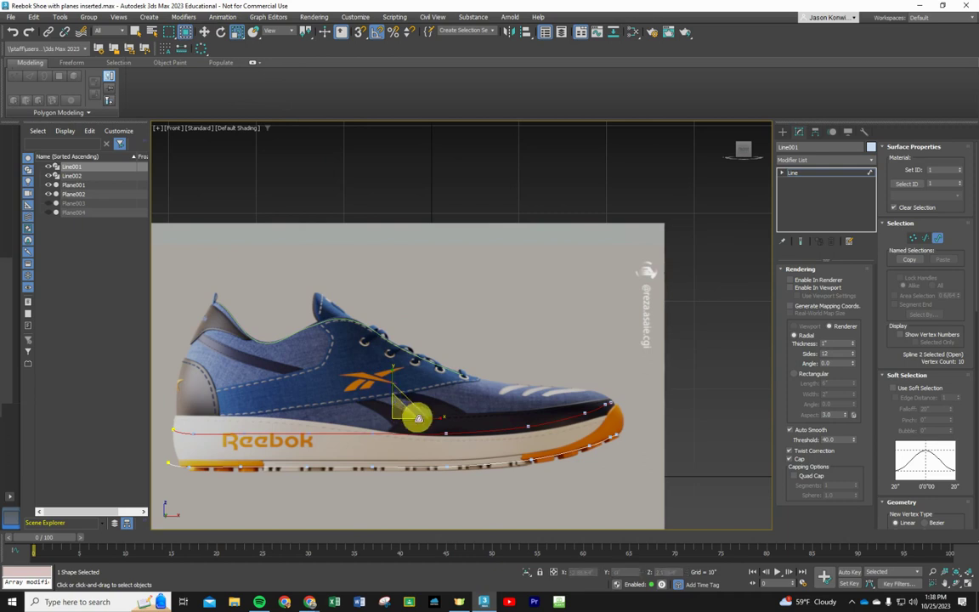
pyautogui.click(412, 466)
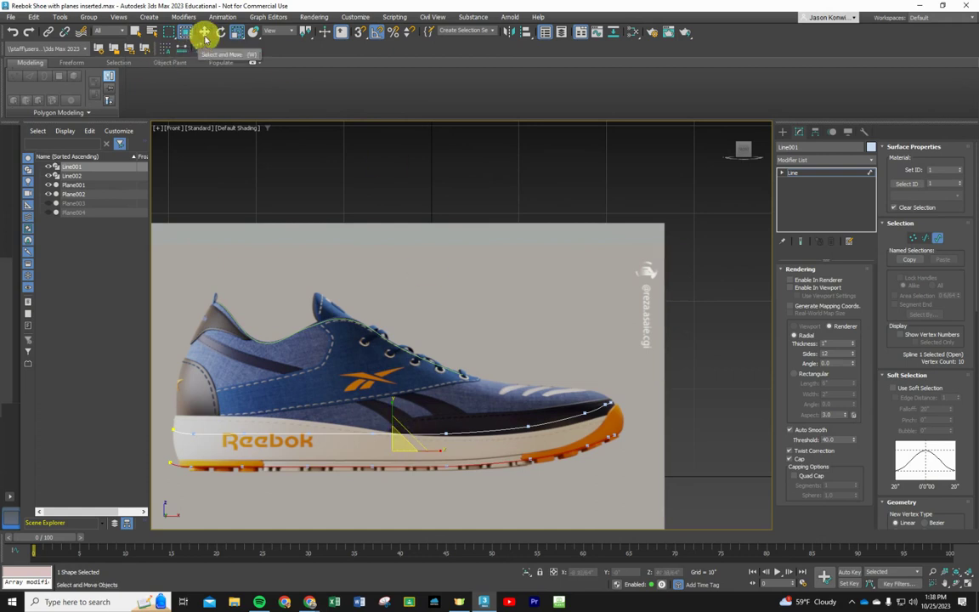
# Step: Lower the first heel vertex of the lower sole spline until it is level with its neighbouring vertex
pyautogui.click(205, 35)
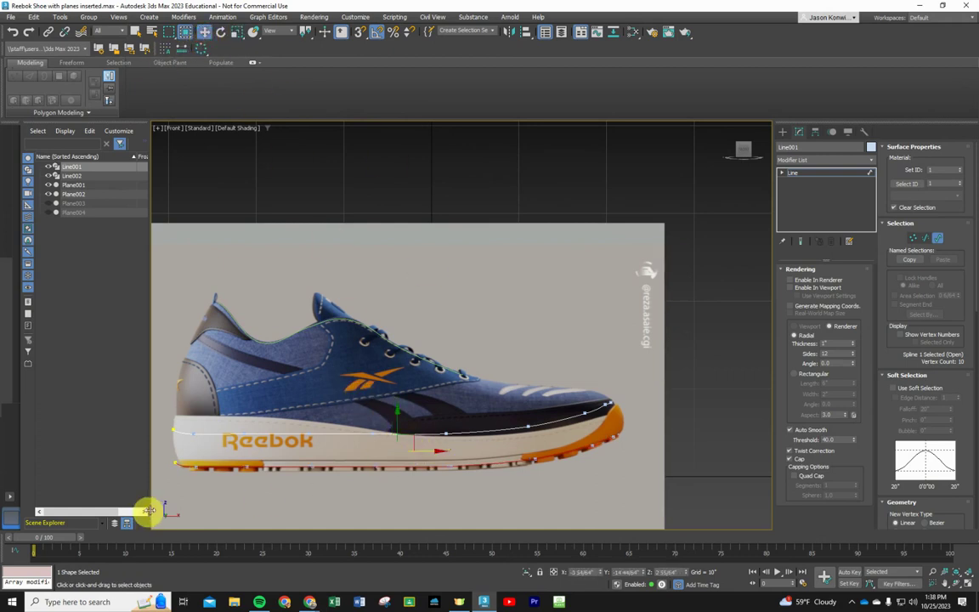
pyautogui.scroll(6, 190, 474)
pyautogui.scroll(-3, 206, 501)
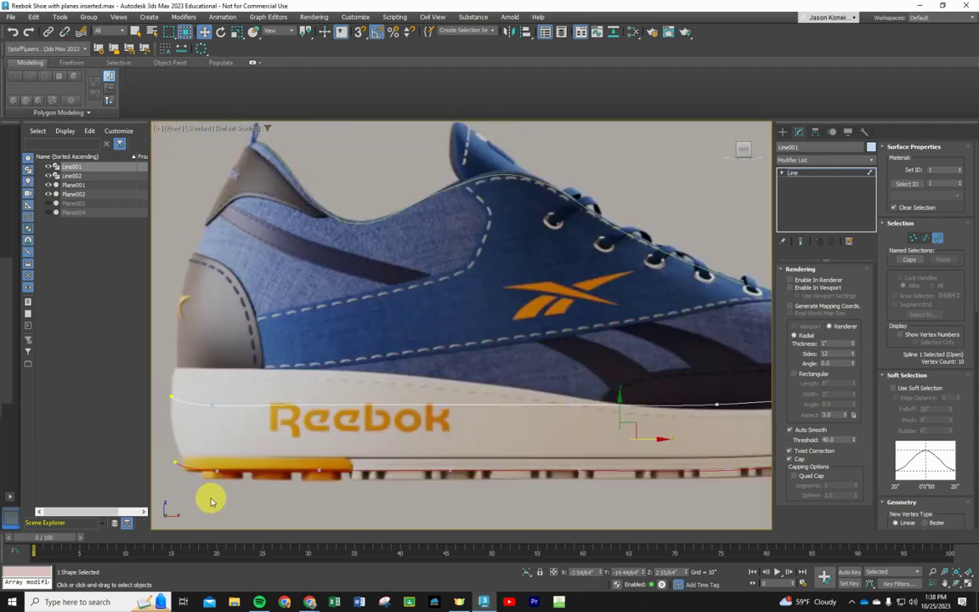
pyautogui.moveTo(210, 498); pyautogui.dragTo(254, 468, button='middle')
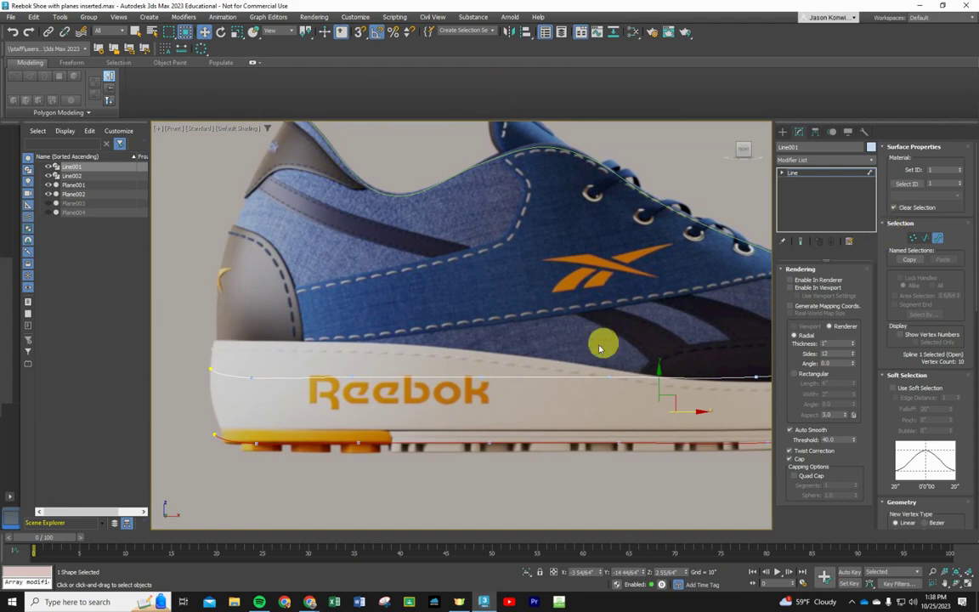
pyautogui.click(914, 240)
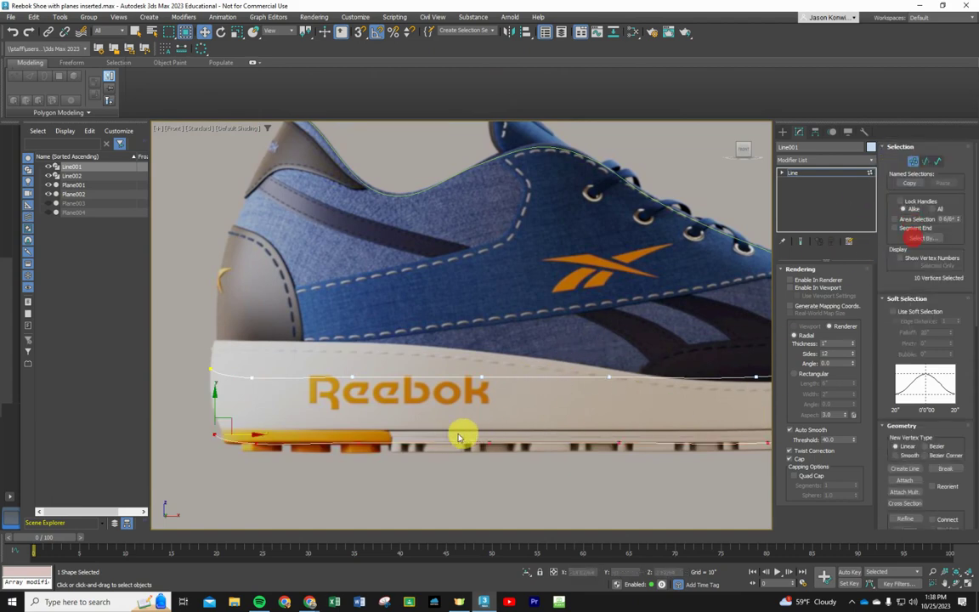
pyautogui.click(214, 435)
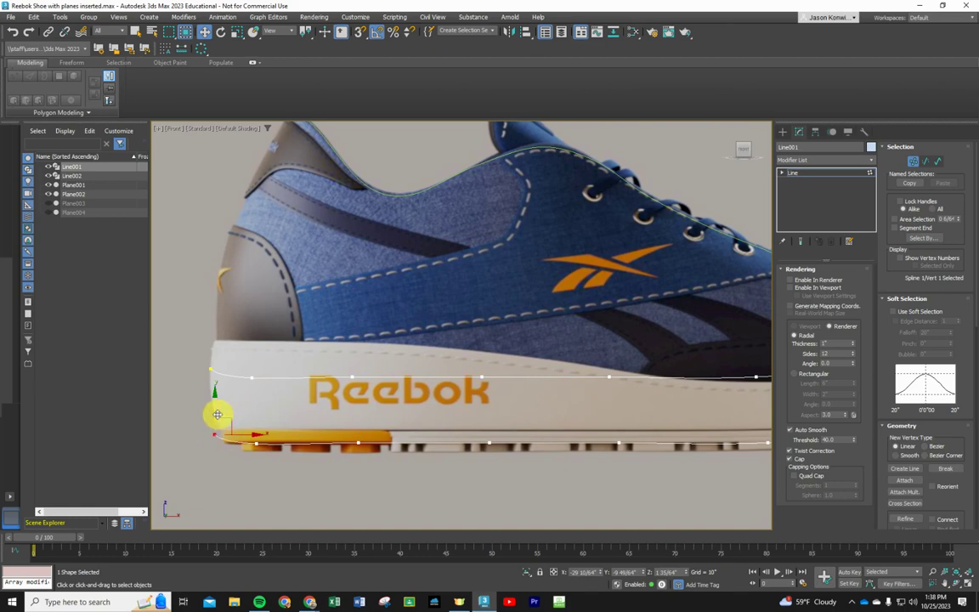
pyautogui.click(186, 425)
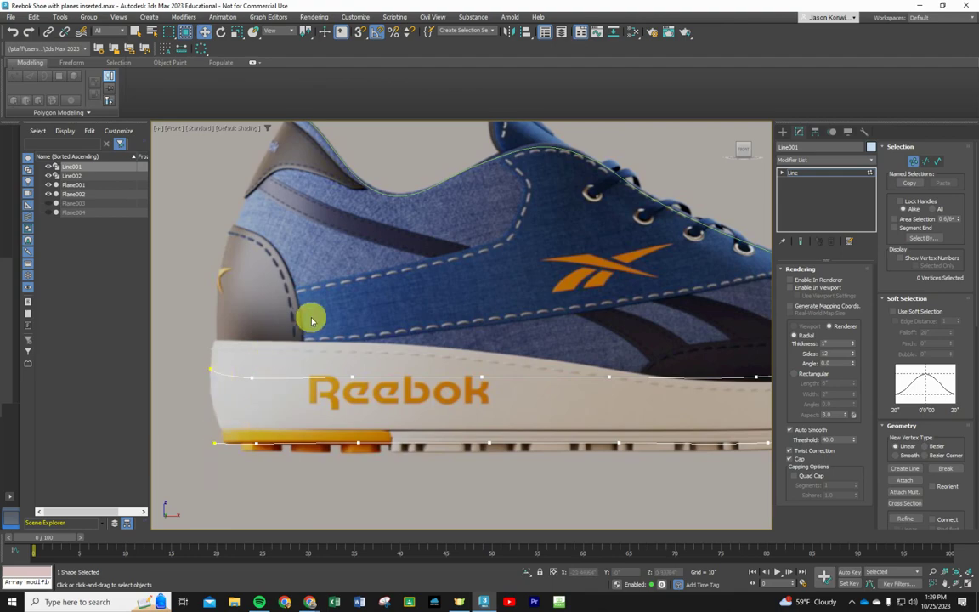
# Step: Orbit to inspect both splines, return to the Front view, and shift the lower spline's first two heel vertices slightly toward the toe
pyautogui.moveTo(312, 320)
pyautogui.keyDown('alt'); pyautogui.mouseDown(button='middle')
pyautogui.moveTo(317, 406)
pyautogui.moveTo(322, 302)
pyautogui.moveTo(319, 327)
pyautogui.mouseUp(button='middle'); pyautogui.keyUp('alt')
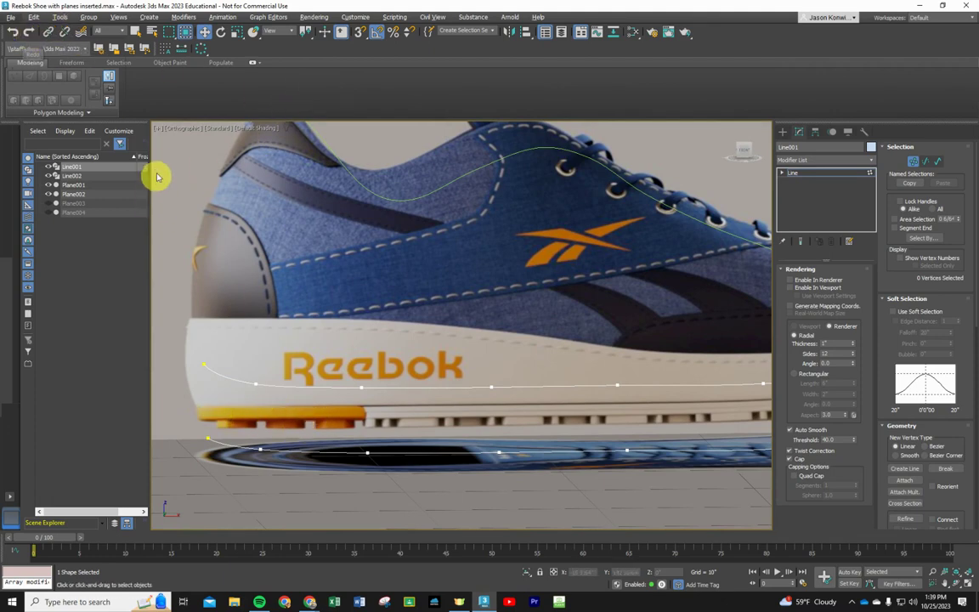
pyautogui.click(157, 128)
pyautogui.click(183, 132)
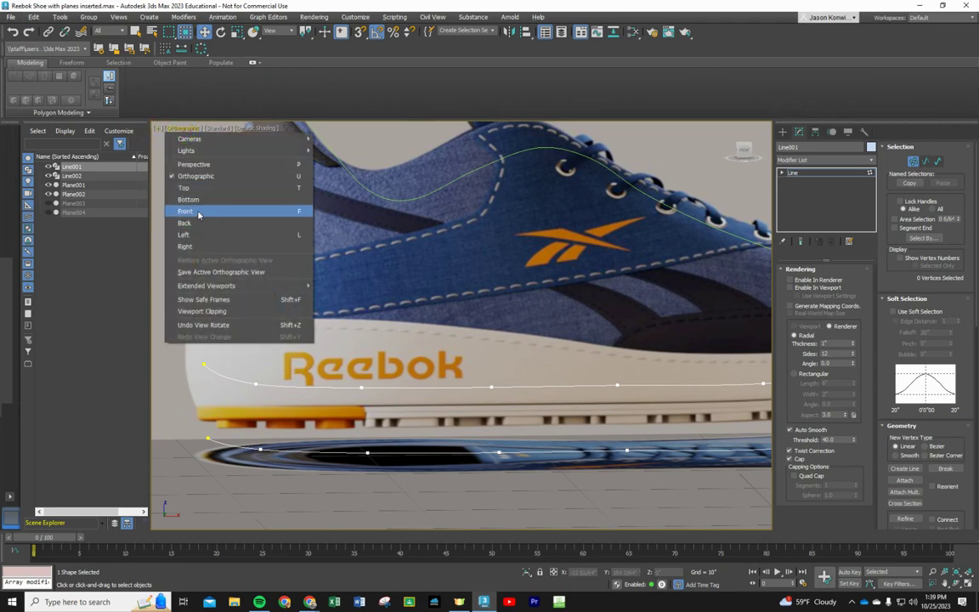
pyautogui.click(198, 215)
pyautogui.scroll(10, 595, 327)
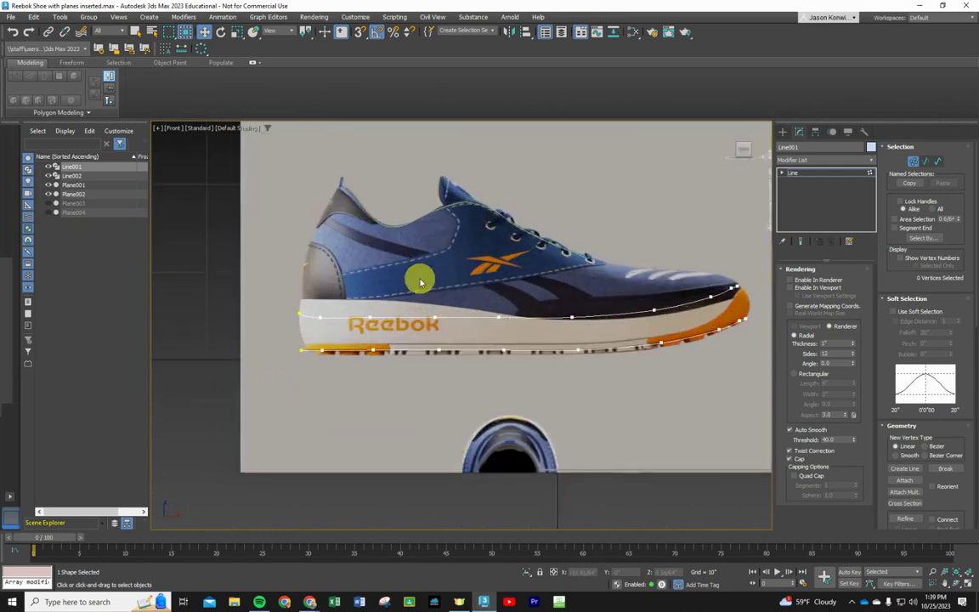
pyautogui.scroll(3, 420, 283)
pyautogui.moveTo(233, 372); pyautogui.dragTo(298, 399)
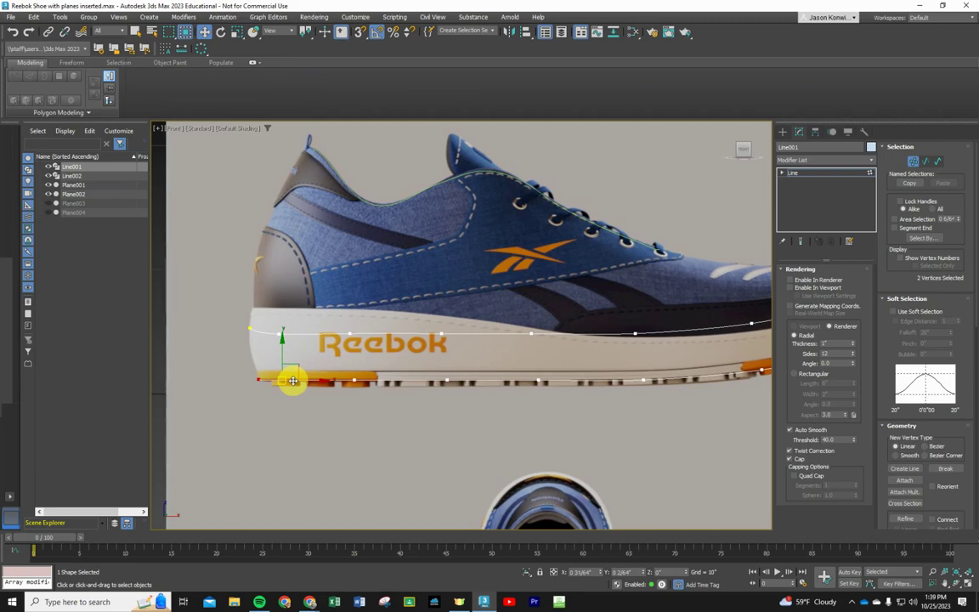
pyautogui.click(346, 448)
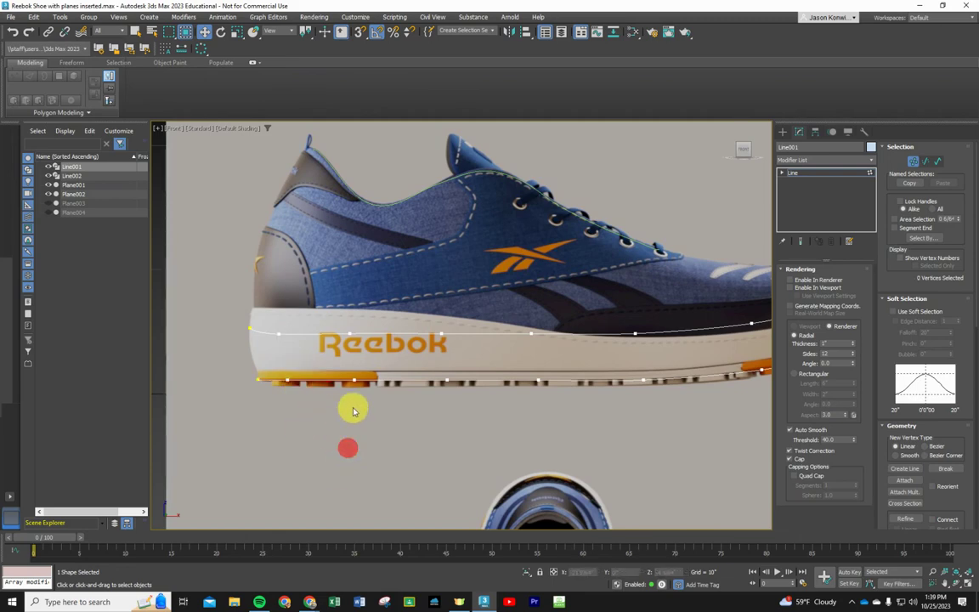
# Step: Raise the last three vertices of the lower sole spline slightly, one by one, to follow the orange toe tread
pyautogui.scroll(2, 599, 421)
pyautogui.scroll(-3, 598, 421)
pyautogui.scroll(2, 626, 420)
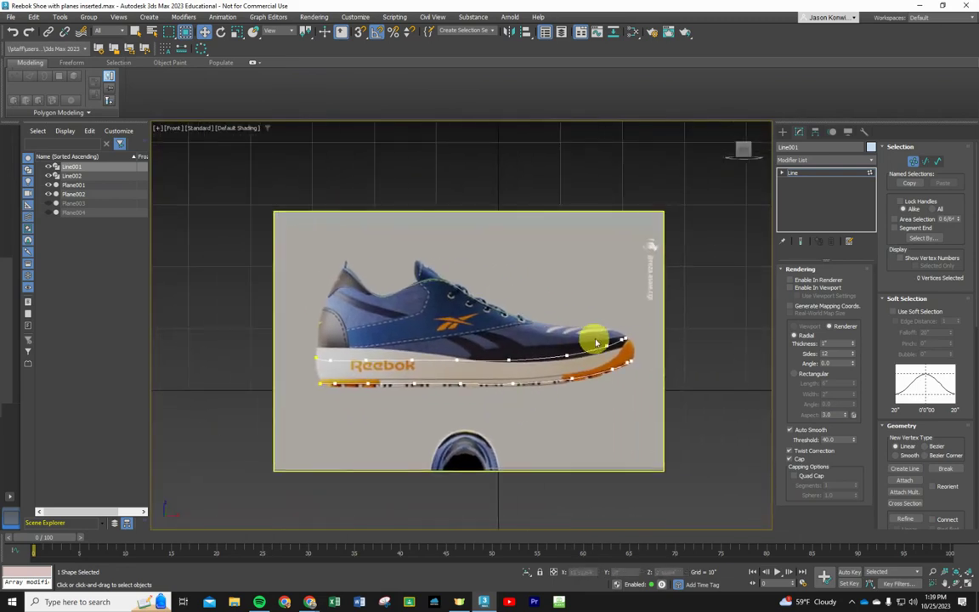
pyautogui.scroll(3, 651, 394)
pyautogui.scroll(2, 651, 394)
pyautogui.scroll(2, 608, 387)
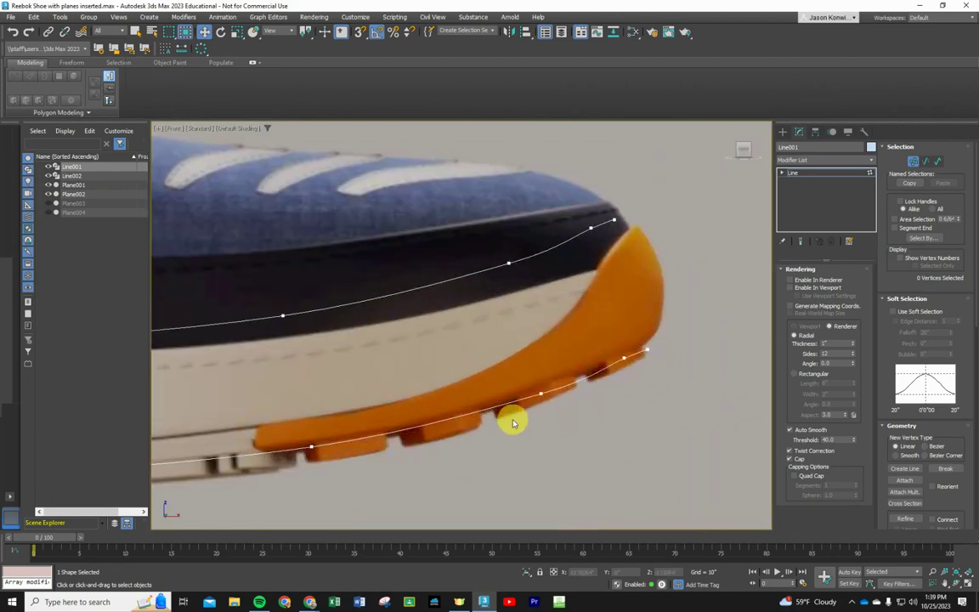
pyautogui.click(541, 392)
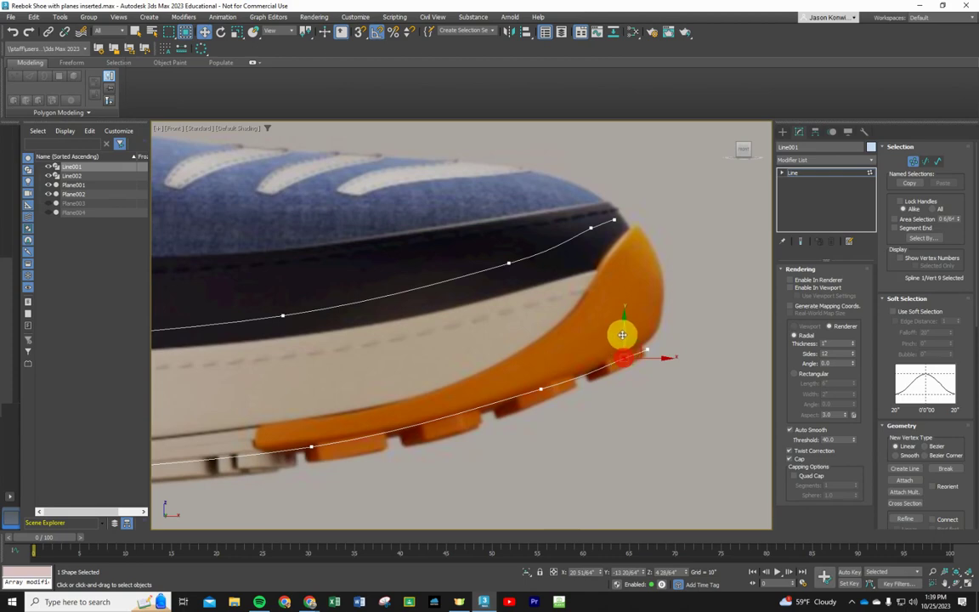
pyautogui.click(649, 348)
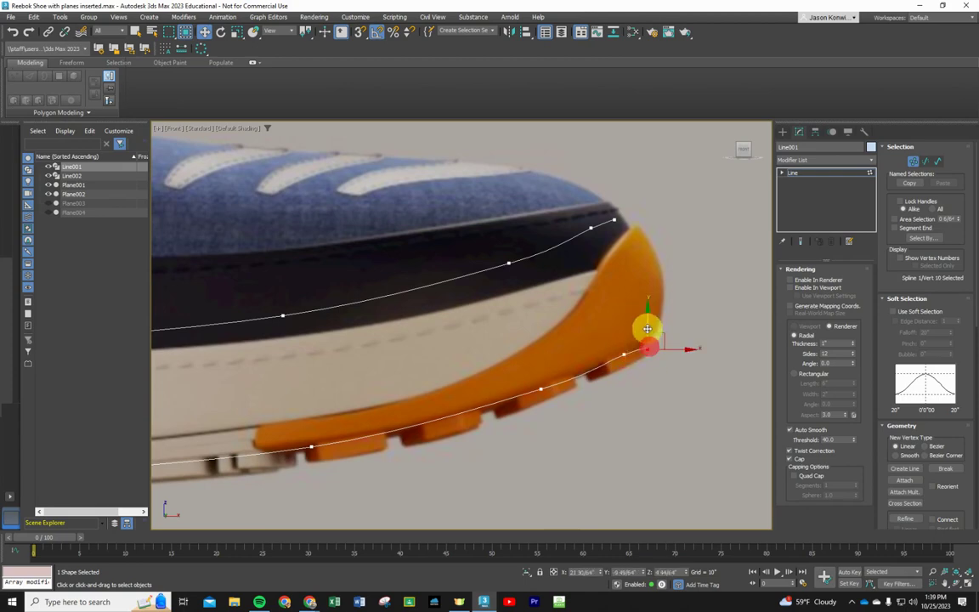
pyautogui.click(663, 388)
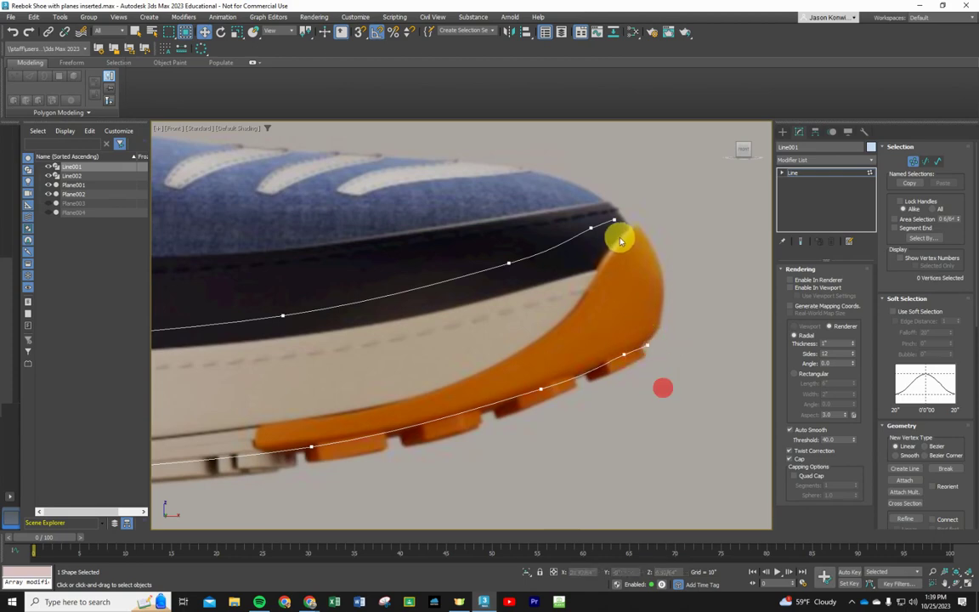
# Step: Move the last three vertices of the upper midsole spline slightly down and forward to meet the tip of the orange toe
pyautogui.scroll(-3, 621, 241)
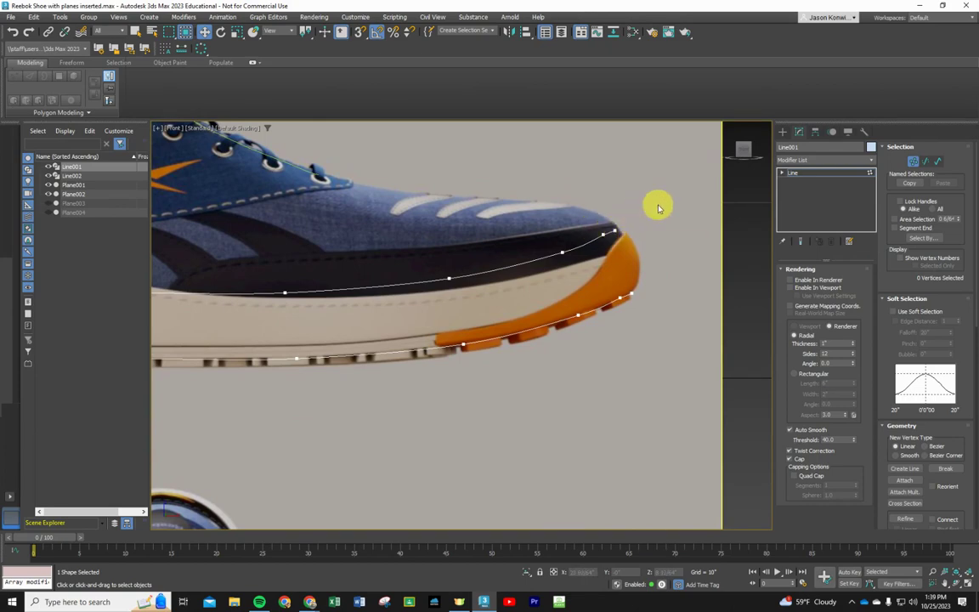
pyautogui.moveTo(658, 206); pyautogui.dragTo(527, 273)
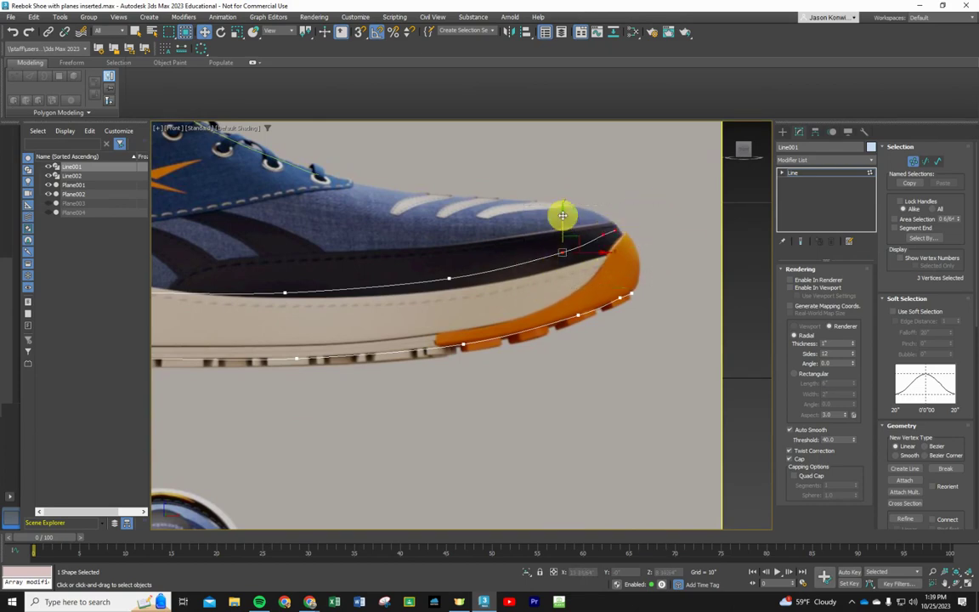
pyautogui.moveTo(563, 216); pyautogui.dragTo(611, 248)
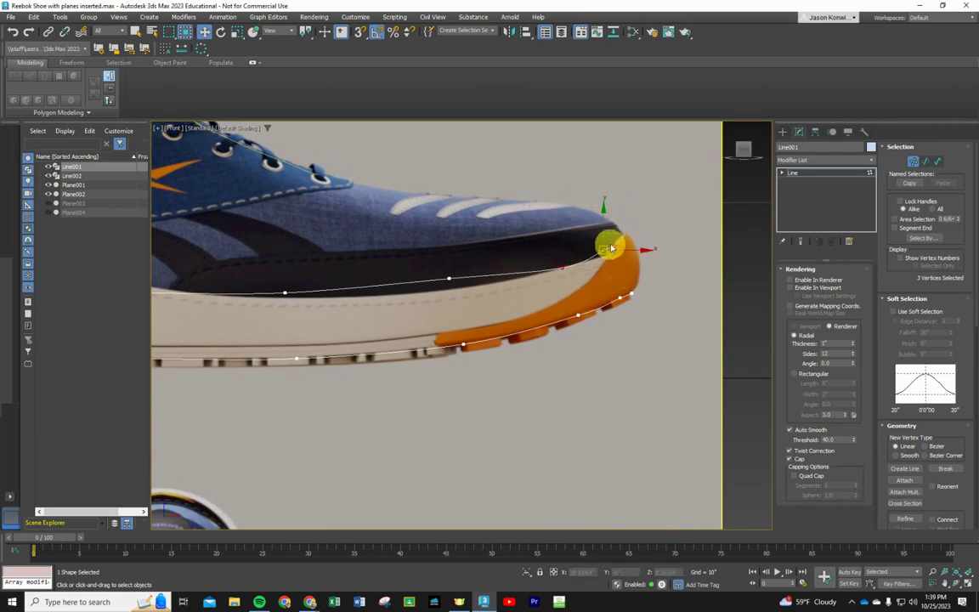
pyautogui.rightClick(647, 225)
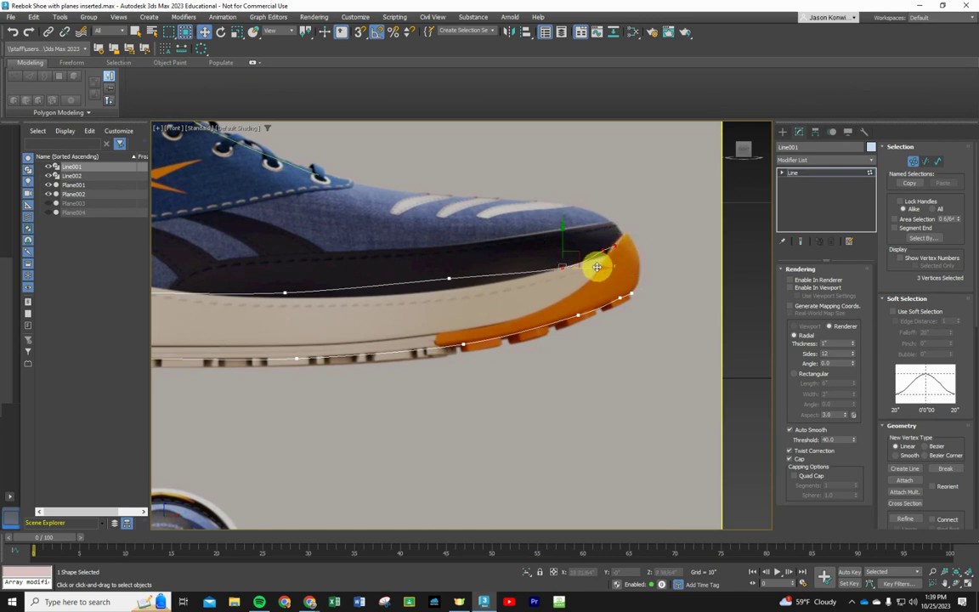
pyautogui.click(592, 268)
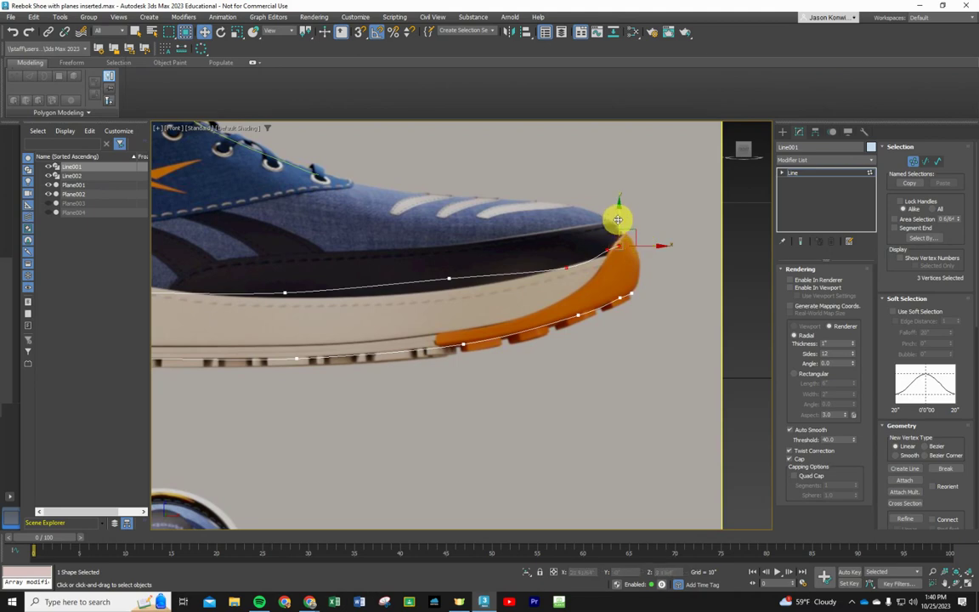
pyautogui.moveTo(618, 219)
pyautogui.mouseDown()
pyautogui.moveTo(631, 237)
pyautogui.moveTo(647, 237)
pyautogui.moveTo(623, 209)
pyautogui.mouseUp()
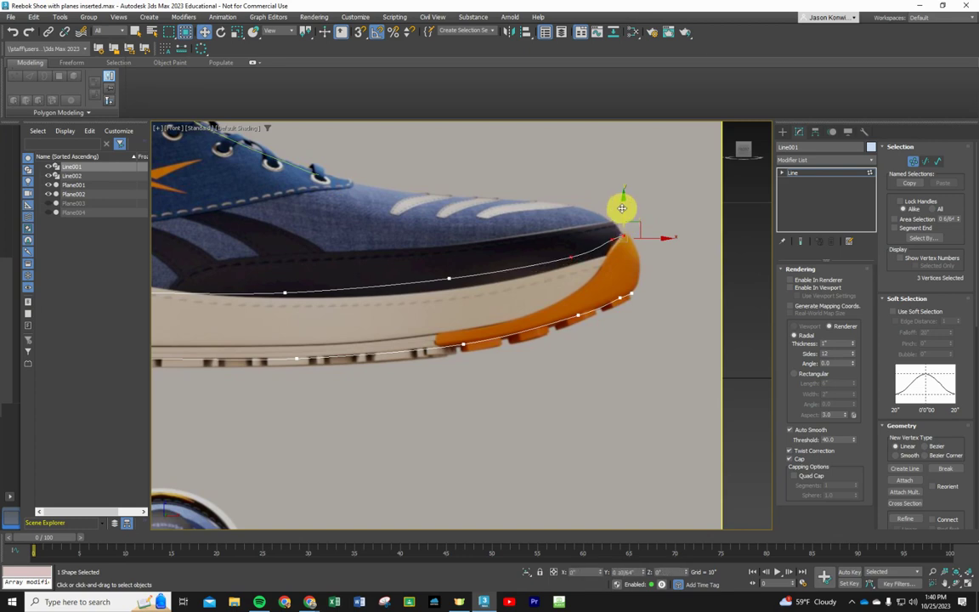
pyautogui.click(653, 275)
# Step: Lower the toe and forefoot vertices of the upper midsole spline, one by one, to follow the midsole's top edge
pyautogui.click(612, 238)
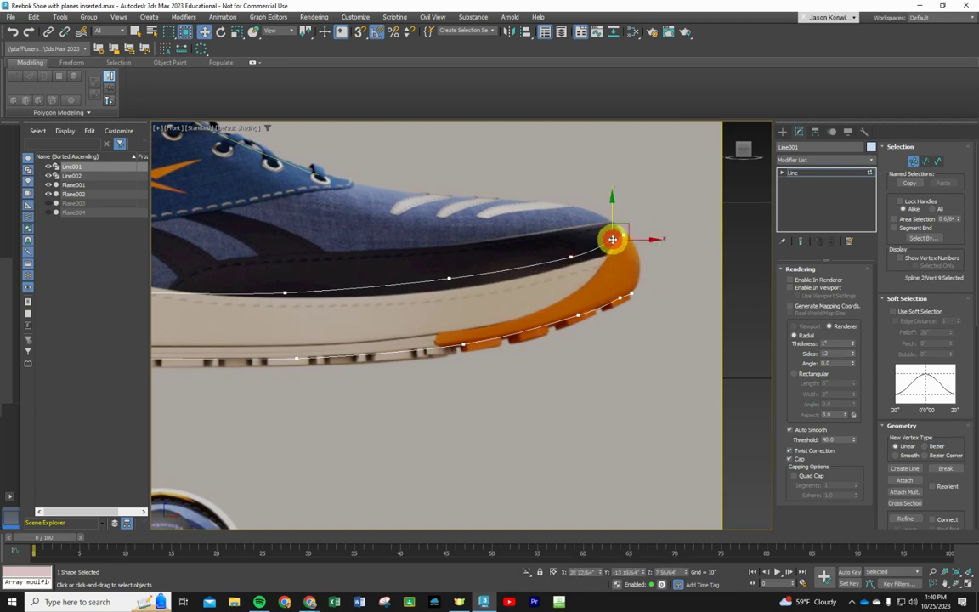
pyautogui.moveTo(611, 211); pyautogui.dragTo(571, 246)
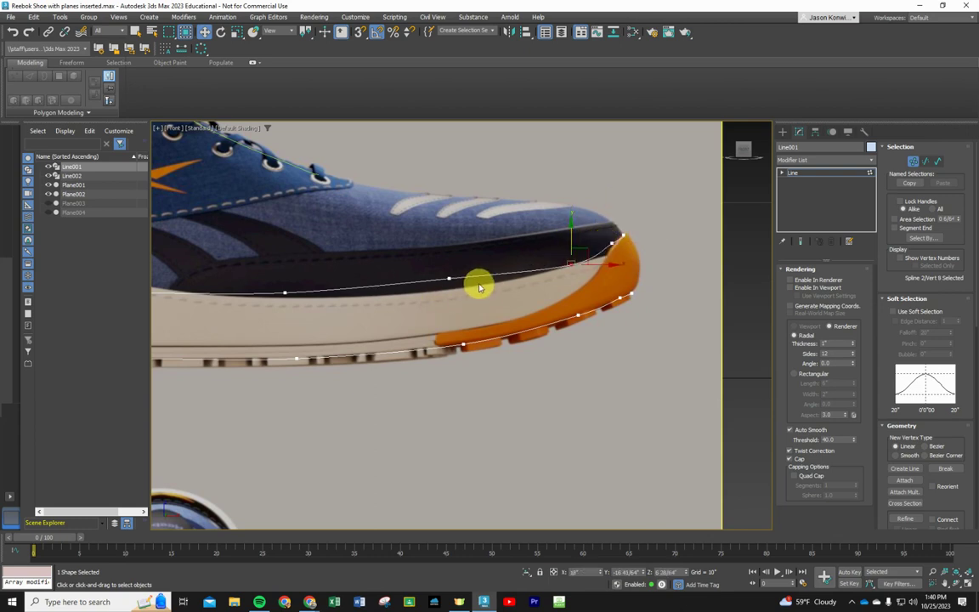
pyautogui.click(449, 278)
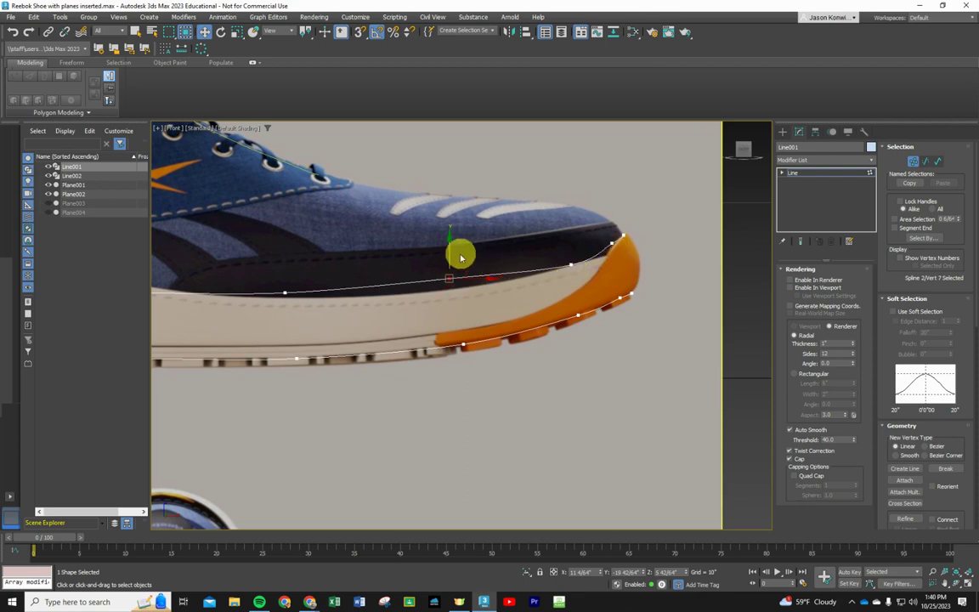
pyautogui.moveTo(451, 253); pyautogui.dragTo(448, 265)
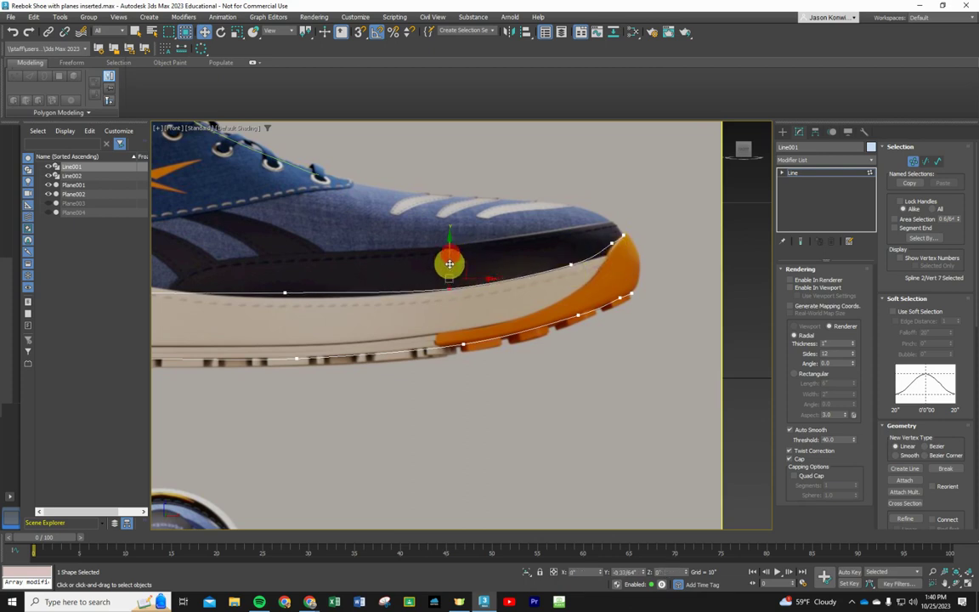
pyautogui.click(285, 291)
pyautogui.moveTo(283, 262); pyautogui.dragTo(286, 267)
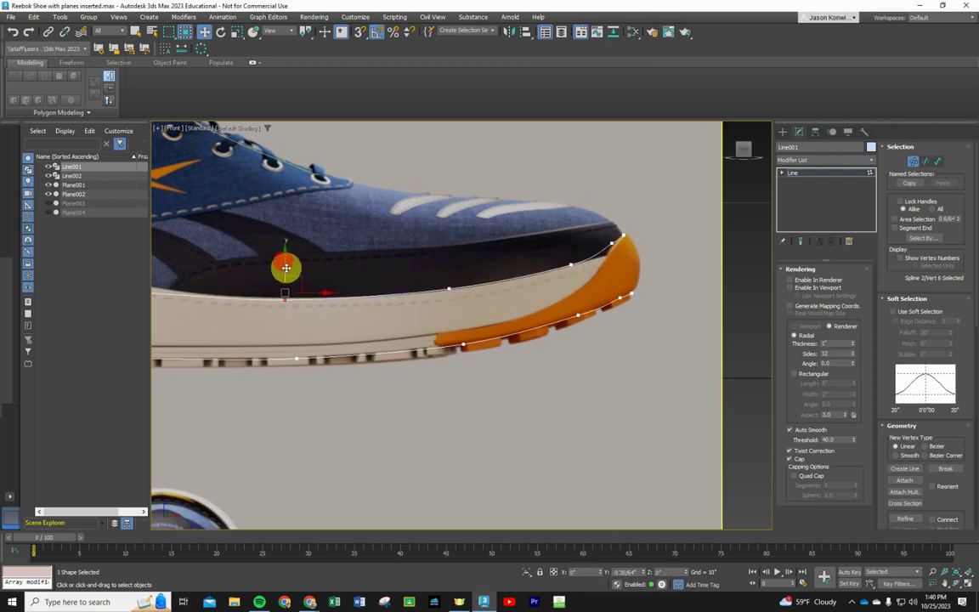
# Step: Raise the three midfoot vertices of the upper midsole spline, lifting the two nearer the heel further to match the midsole's top edge
pyautogui.moveTo(284, 400); pyautogui.dragTo(678, 371, button='middle')
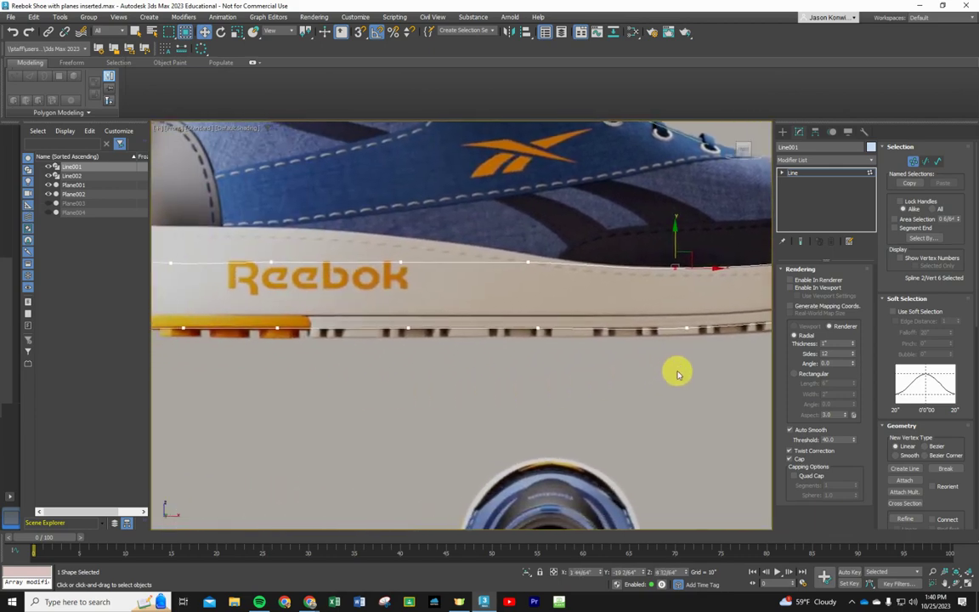
pyautogui.moveTo(544, 278); pyautogui.dragTo(217, 255)
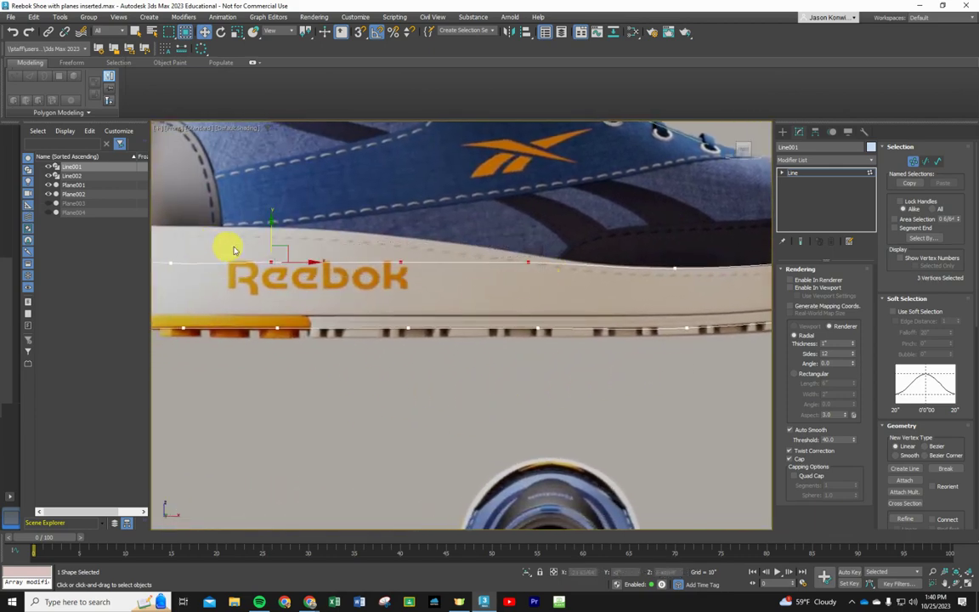
pyautogui.moveTo(270, 229)
pyautogui.mouseDown()
pyautogui.moveTo(278, 207)
pyautogui.moveTo(280, 221)
pyautogui.mouseUp()
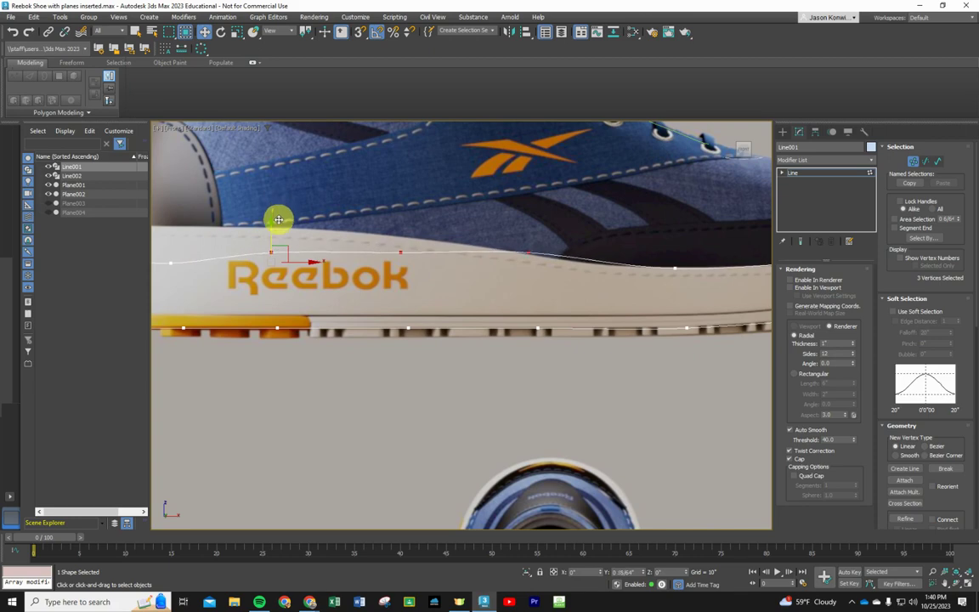
pyautogui.moveTo(423, 267); pyautogui.dragTo(275, 205)
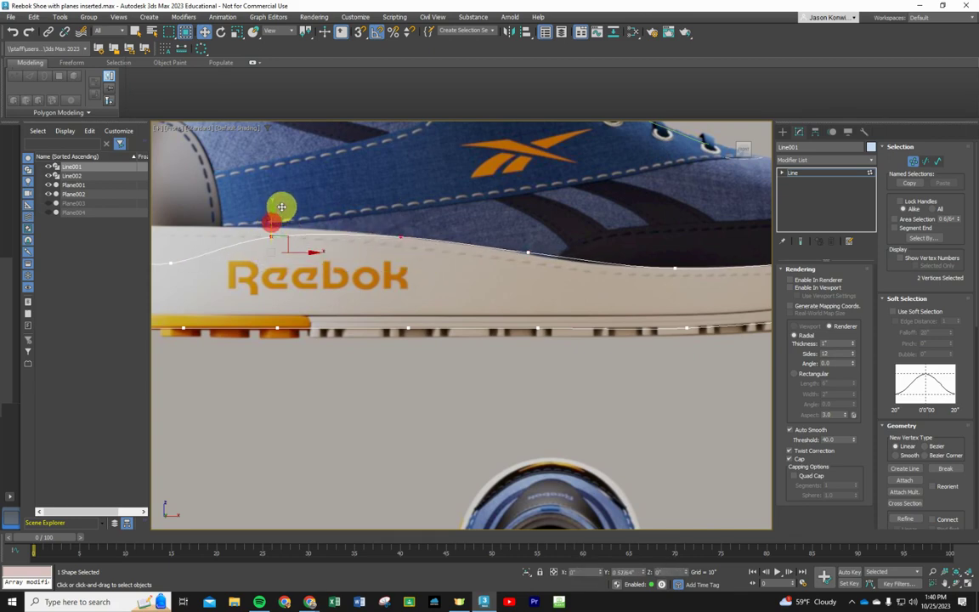
# Step: Raise the heel vertices of the upper midsole spline to the midsole's top edge and shift the first vertex slightly toward the toe
pyautogui.moveTo(263, 281); pyautogui.dragTo(481, 276, button='middle')
pyautogui.moveTo(319, 220); pyautogui.dragTo(478, 276)
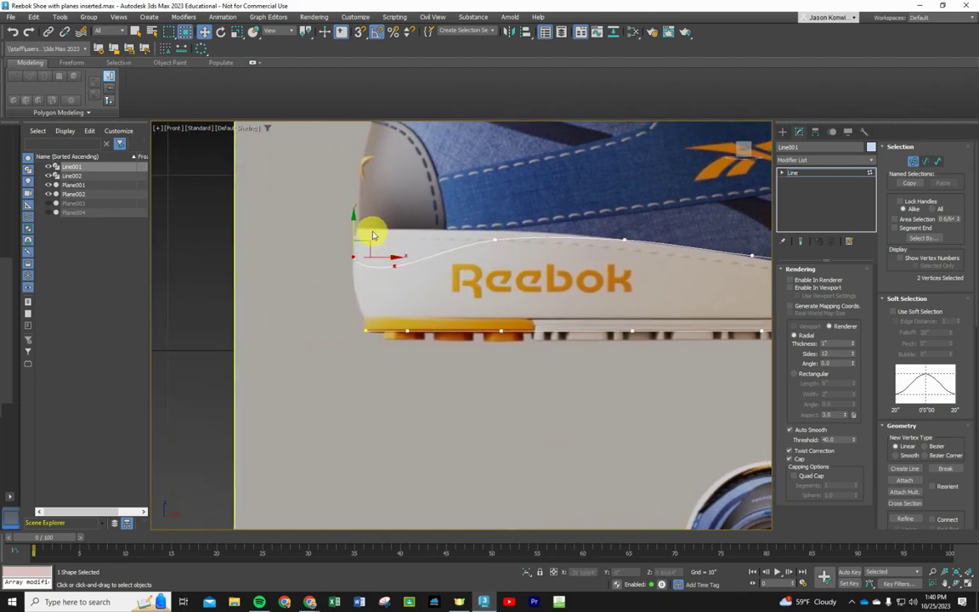
pyautogui.moveTo(355, 229); pyautogui.dragTo(355, 213)
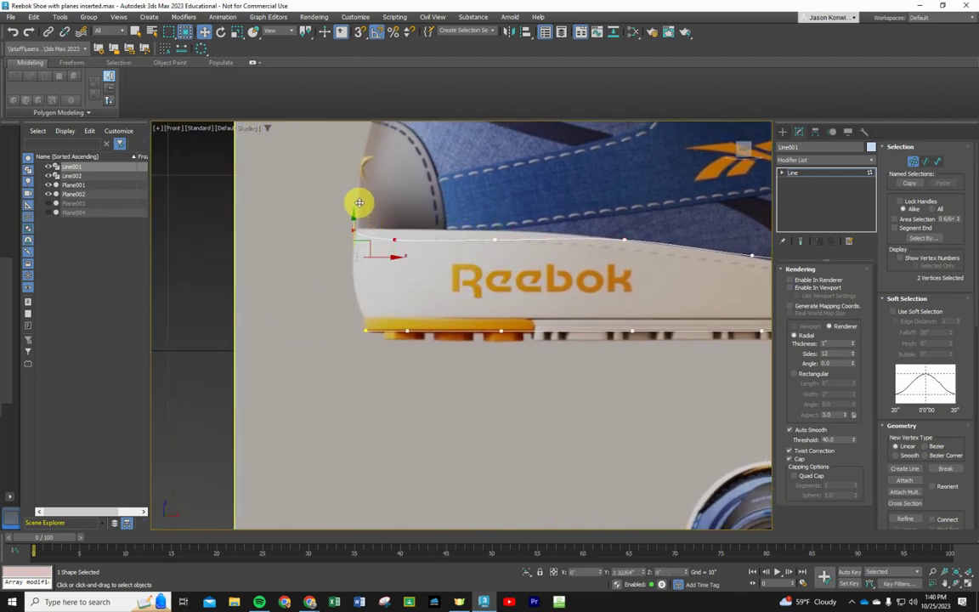
pyautogui.moveTo(383, 256); pyautogui.dragTo(517, 230)
pyautogui.moveTo(396, 208); pyautogui.dragTo(395, 201)
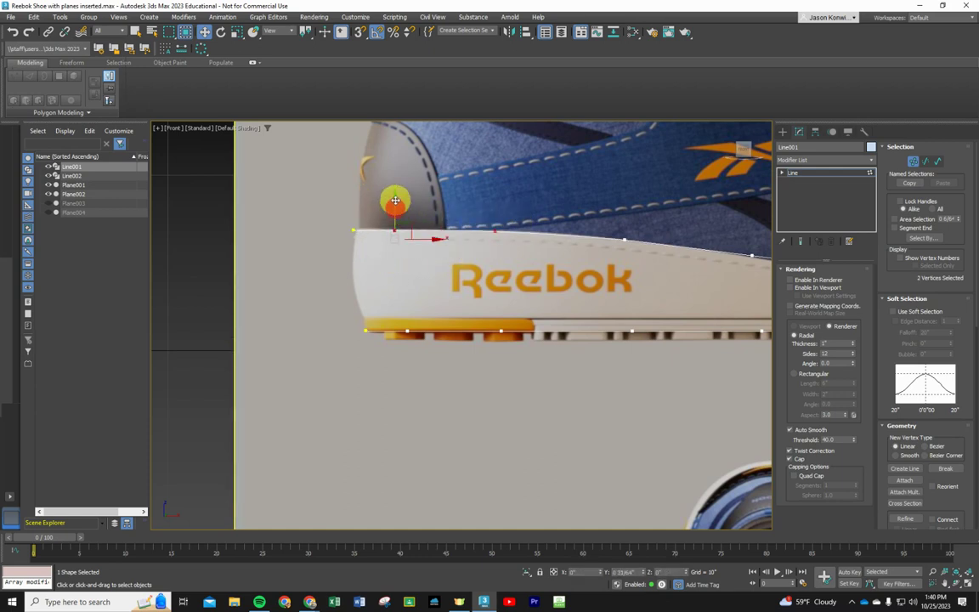
pyautogui.click(353, 229)
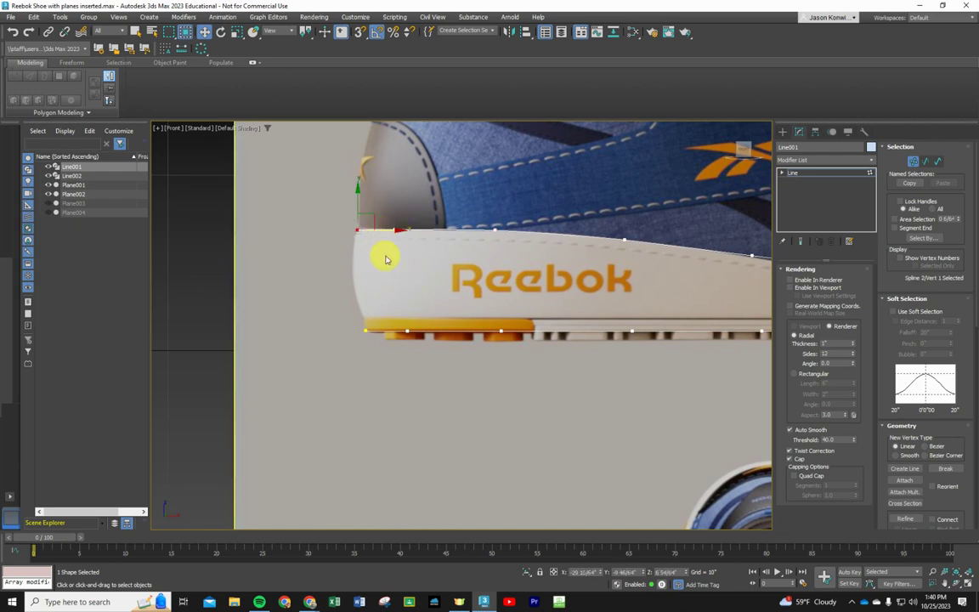
pyautogui.click(385, 250)
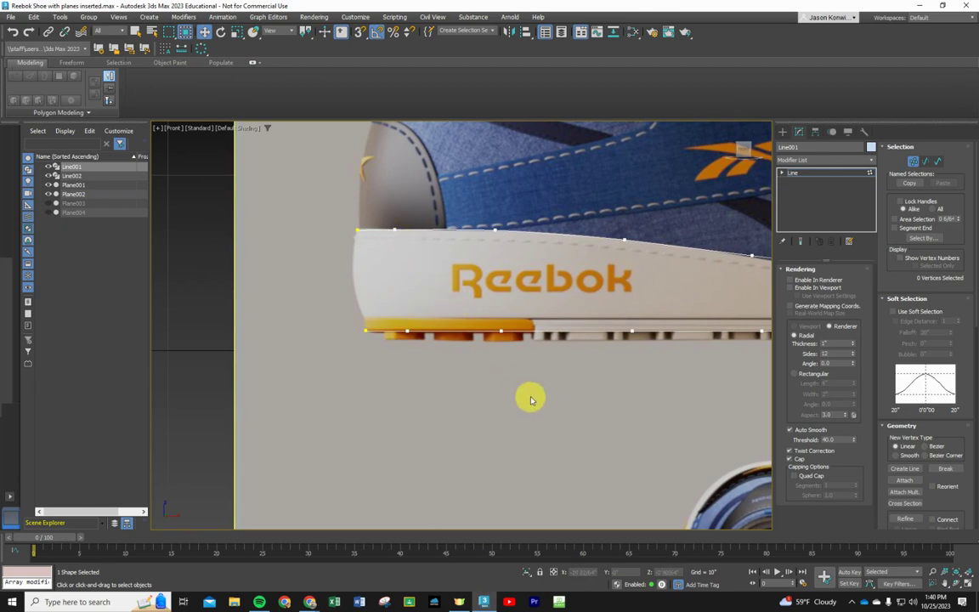
# Step: Lower the upper midsole spline's midfoot vertex and its second-to-last toe vertex slightly to refine the fit
pyautogui.moveTo(529, 395); pyautogui.dragTo(273, 400, button='middle')
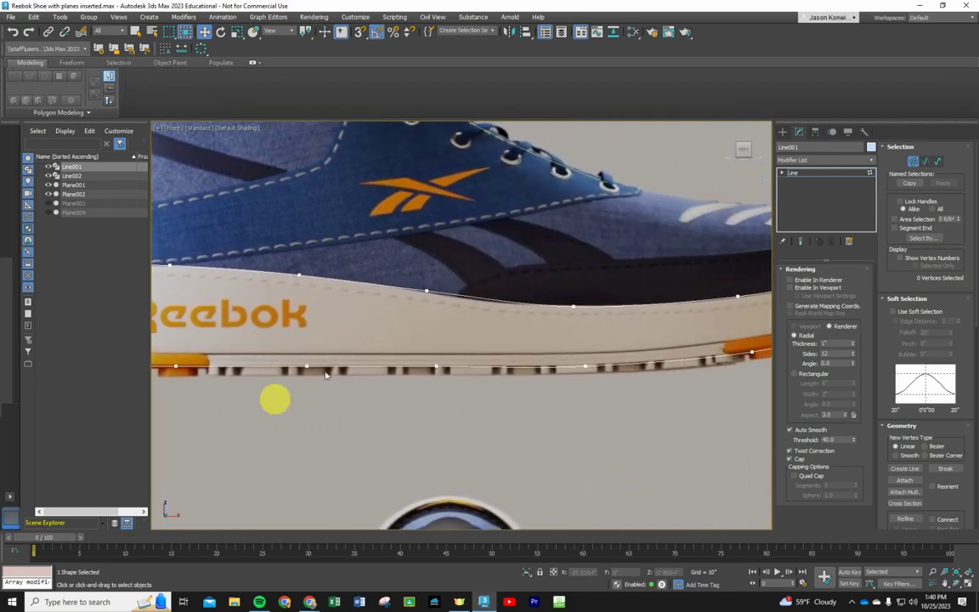
pyautogui.click(426, 290)
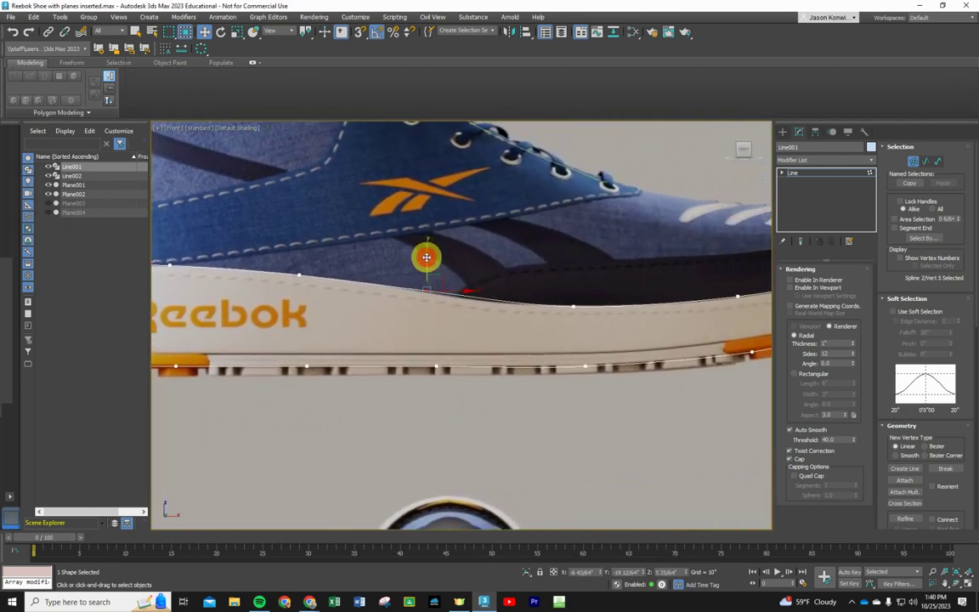
pyautogui.scroll(-3, 542, 337)
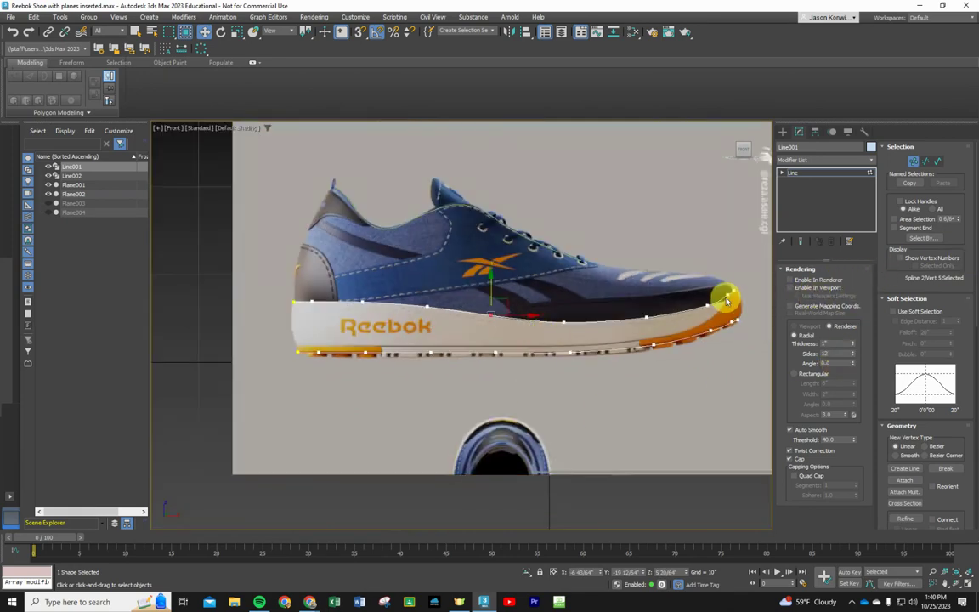
pyautogui.scroll(4, 727, 298)
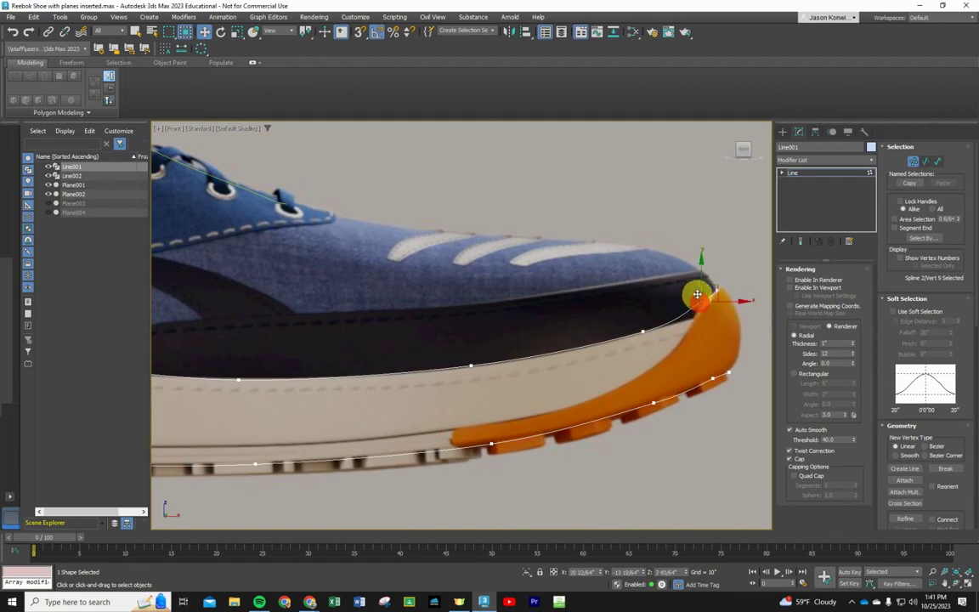
pyautogui.click(697, 294)
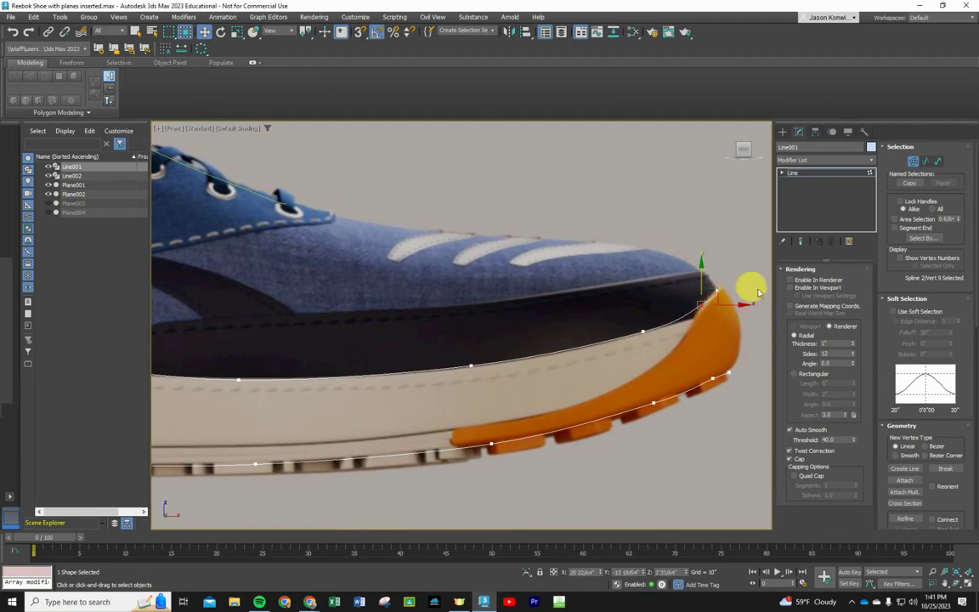
pyautogui.click(737, 215)
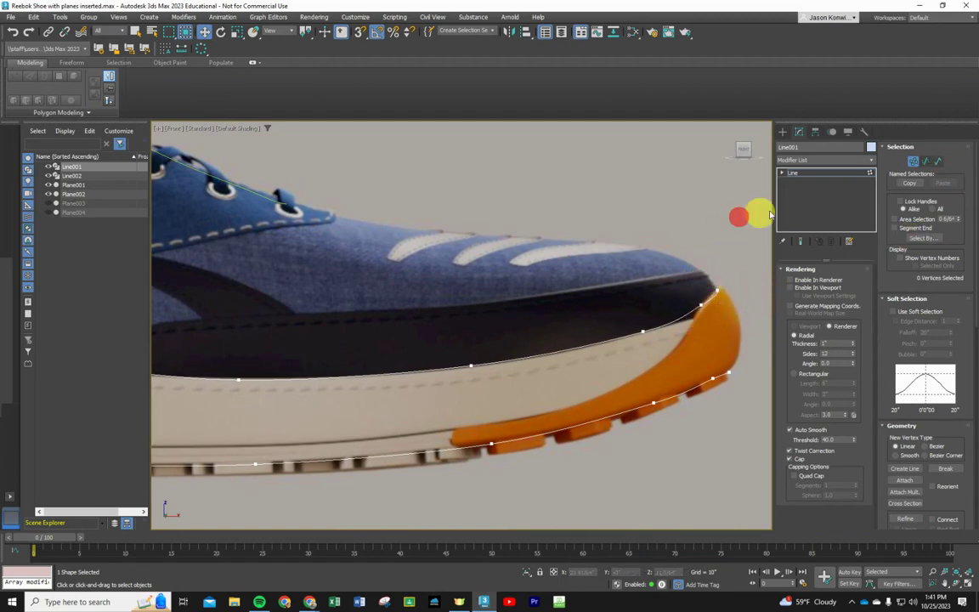
# Step: Copy the upper midsole spline at spline level and place the copy higher, across the middle of the shoe's upper
pyautogui.click(939, 164)
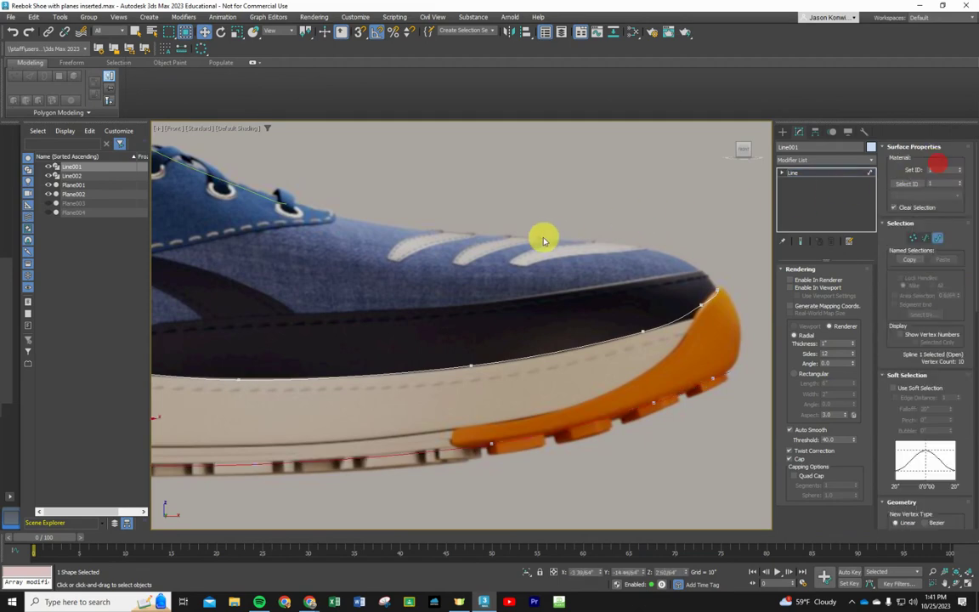
pyautogui.scroll(-6, 343, 332)
pyautogui.moveTo(260, 377); pyautogui.dragTo(313, 375, button='middle')
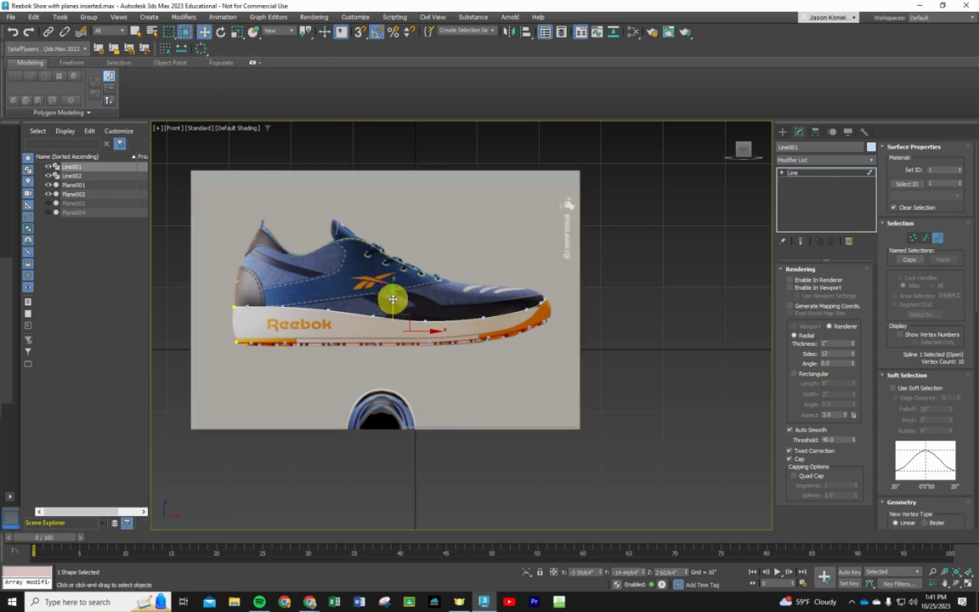
pyautogui.moveTo(393, 299); pyautogui.dragTo(415, 297)
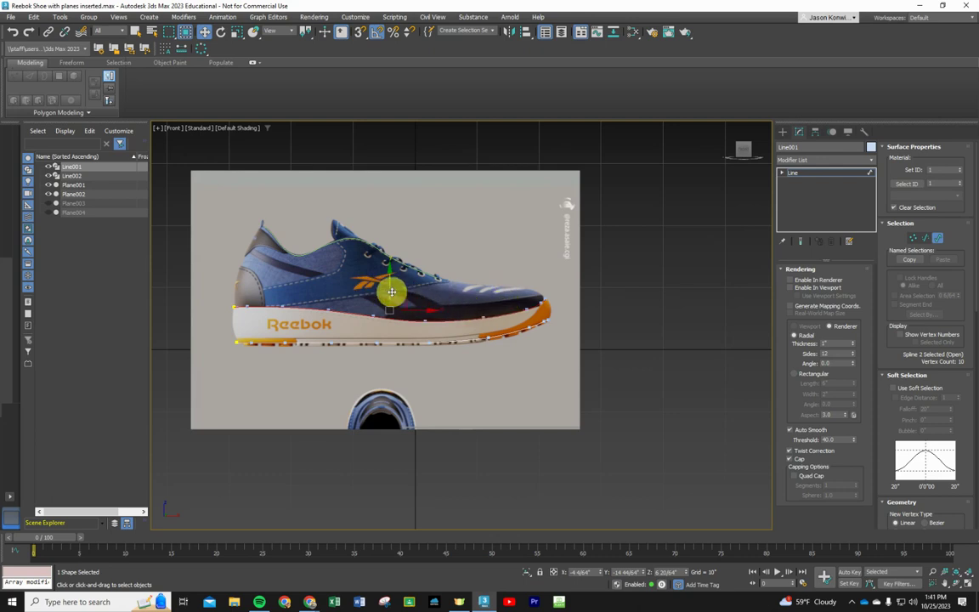
pyautogui.moveTo(388, 289); pyautogui.dragTo(391, 269)
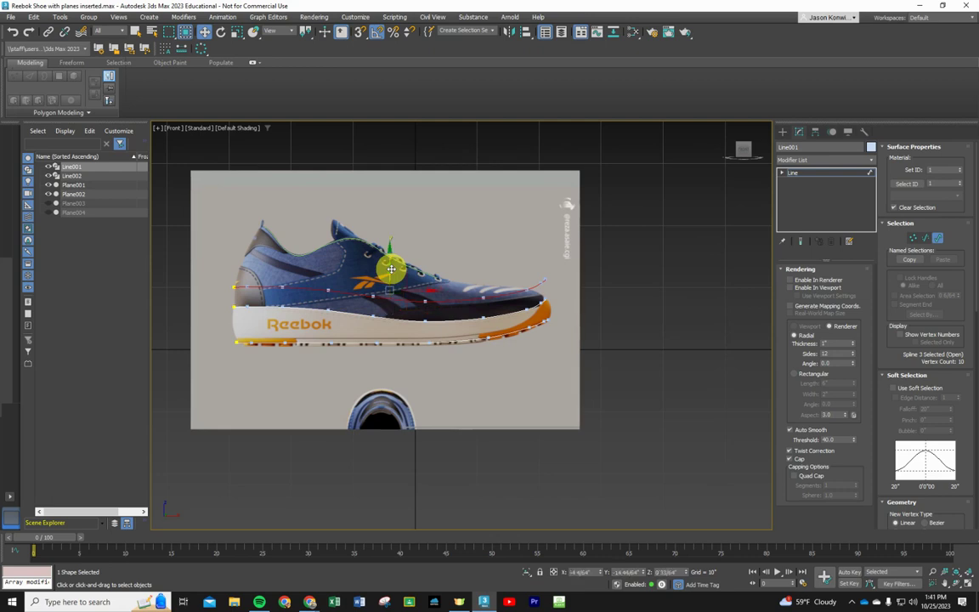
# Step: Scale the copied spline down slightly and move it toward the heel to fit within the shoe's upper
pyautogui.click(239, 32)
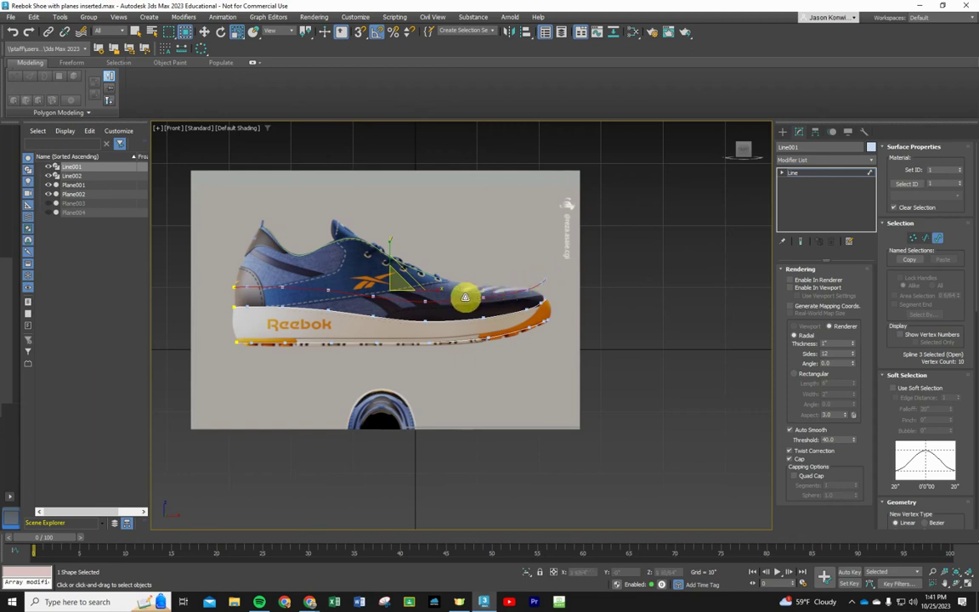
pyautogui.moveTo(398, 281); pyautogui.dragTo(396, 283)
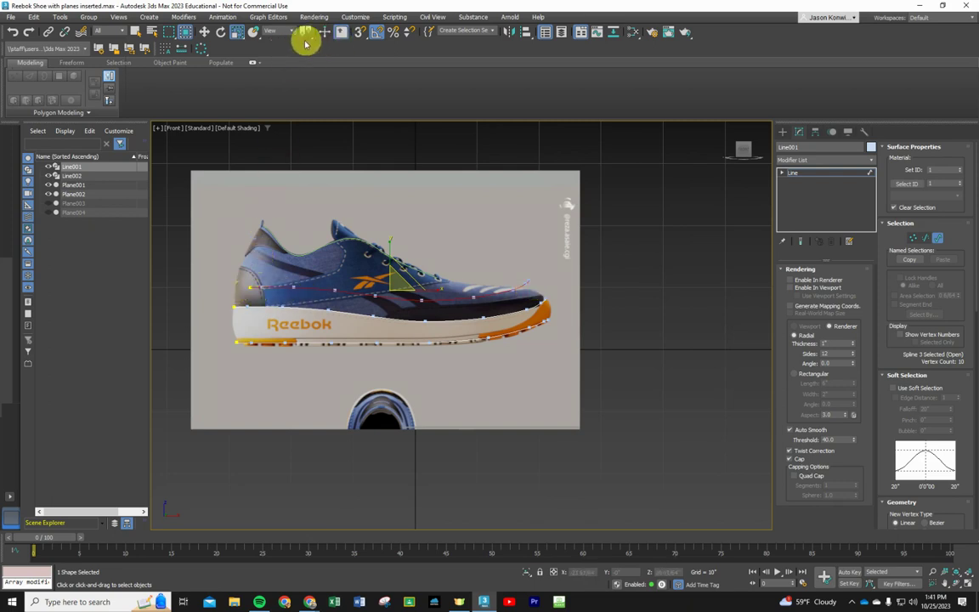
pyautogui.click(206, 33)
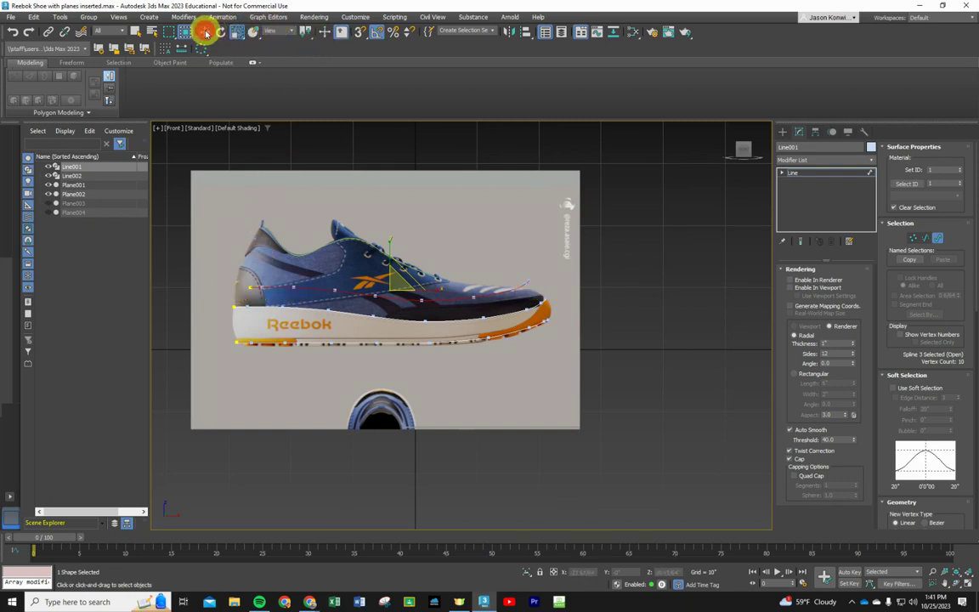
pyautogui.moveTo(415, 289); pyautogui.dragTo(408, 289)
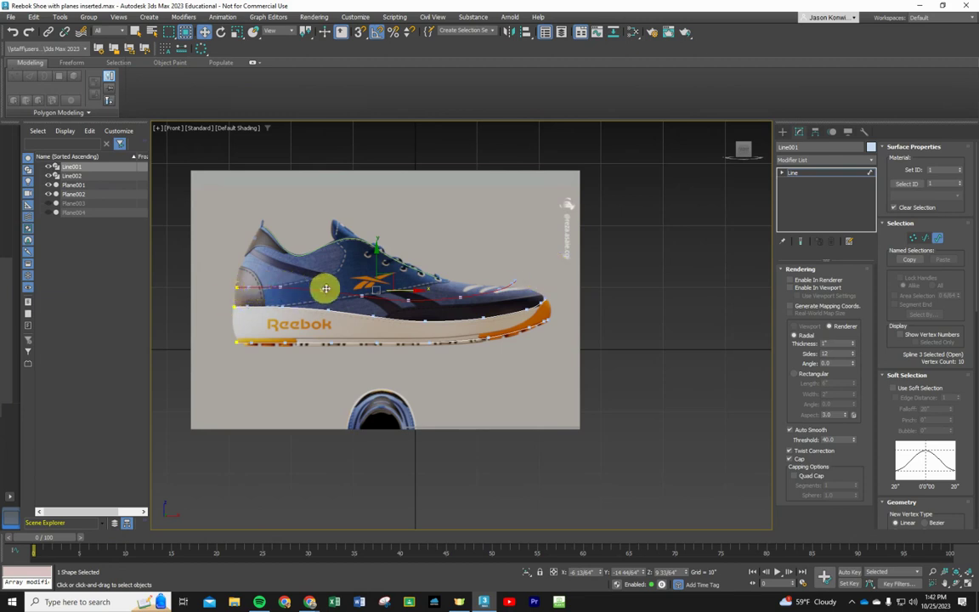
pyautogui.click(536, 267)
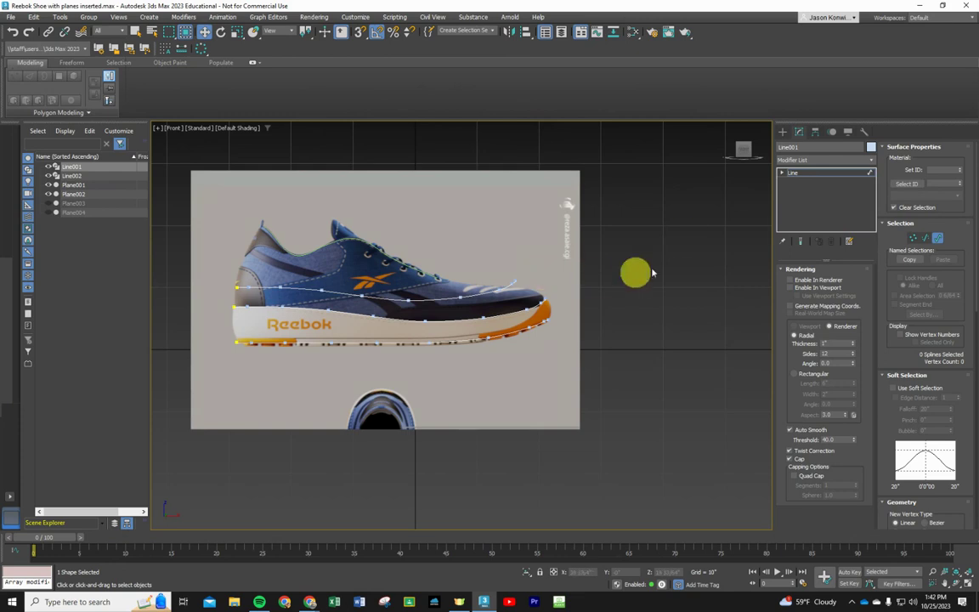
# Step: Lower the four toe-end vertices of the copied upper spline slightly
pyautogui.click(918, 239)
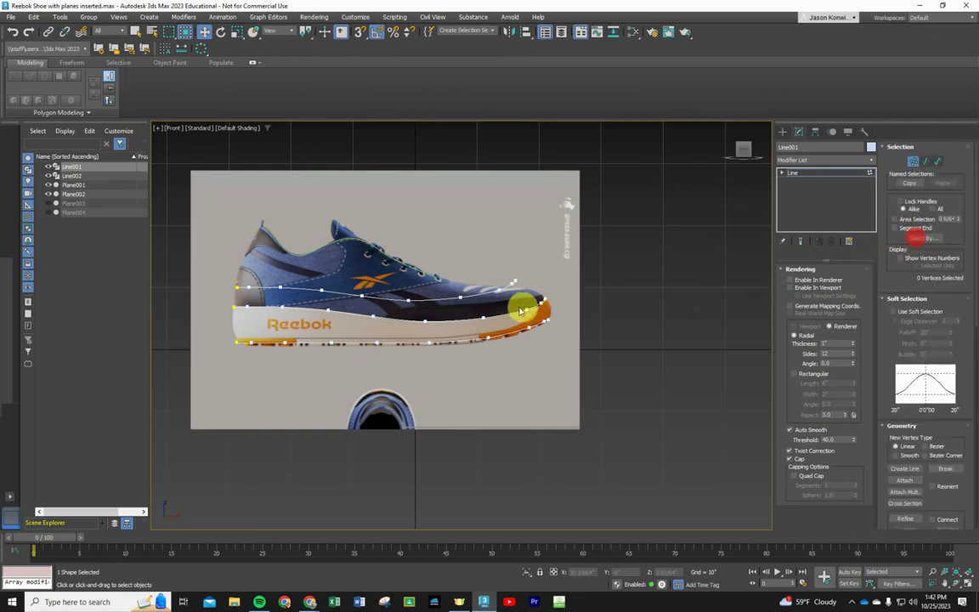
pyautogui.moveTo(537, 267); pyautogui.dragTo(443, 304)
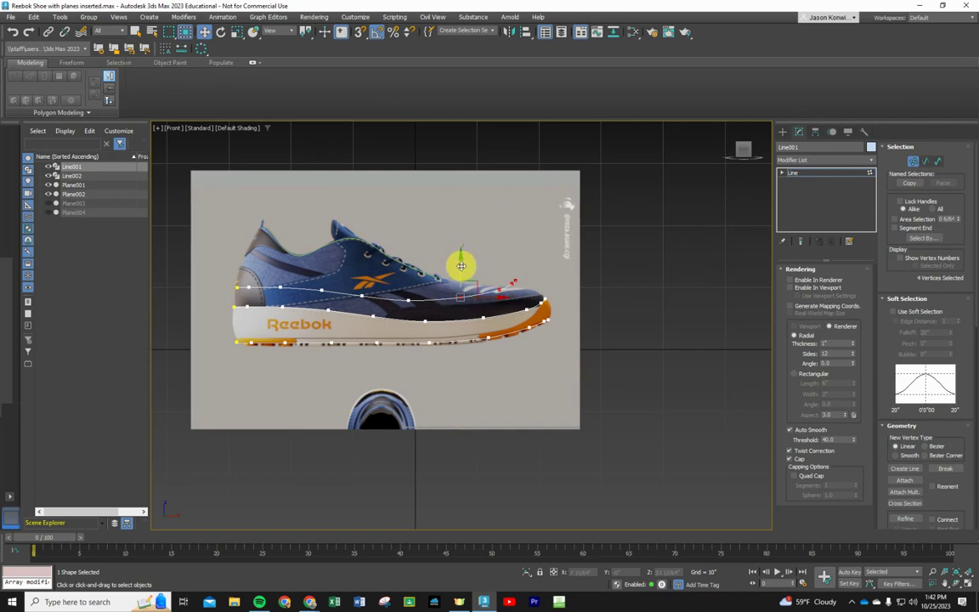
pyautogui.moveTo(460, 266); pyautogui.dragTo(462, 269)
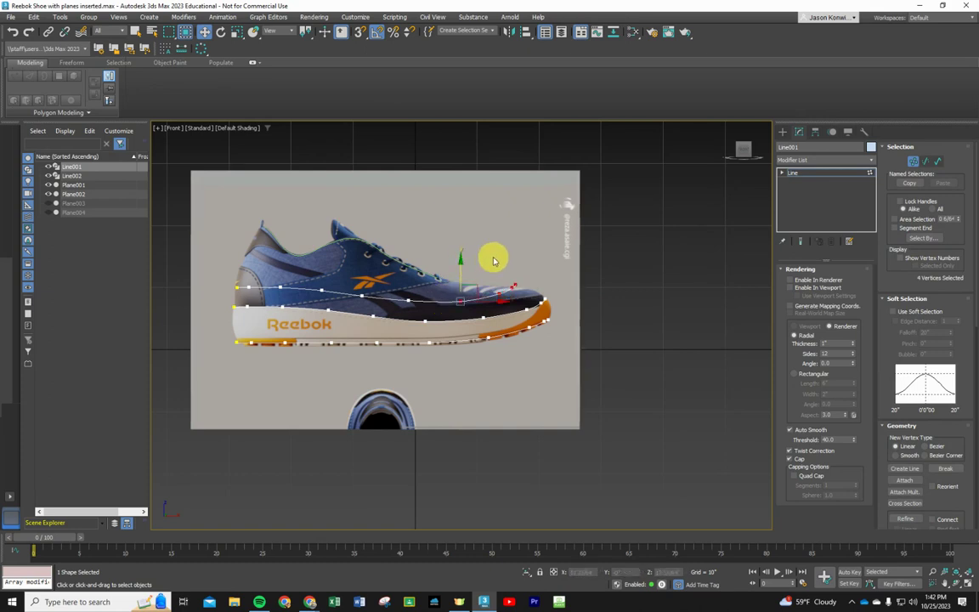
pyautogui.click(492, 247)
# Step: Lower the last two toe vertices of the copied upper spline slightly to meet the top of the toe
pyautogui.scroll(3, 527, 272)
pyautogui.moveTo(513, 261)
pyautogui.mouseDown()
pyautogui.moveTo(435, 294)
pyautogui.moveTo(454, 270)
pyautogui.moveTo(463, 307)
pyautogui.moveTo(486, 323)
pyautogui.mouseUp()
pyautogui.scroll(3, 481, 278)
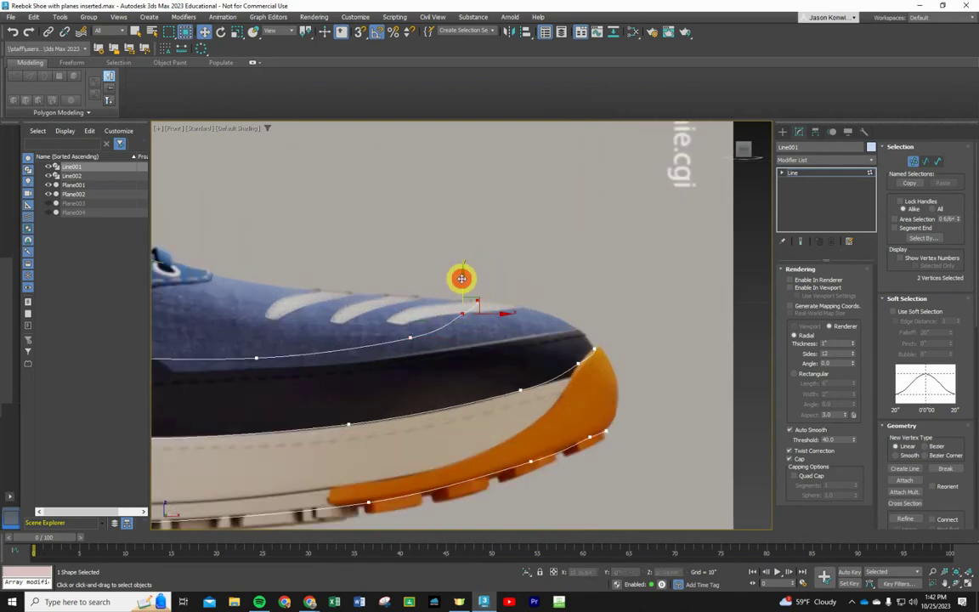
pyautogui.moveTo(461, 278); pyautogui.dragTo(464, 281)
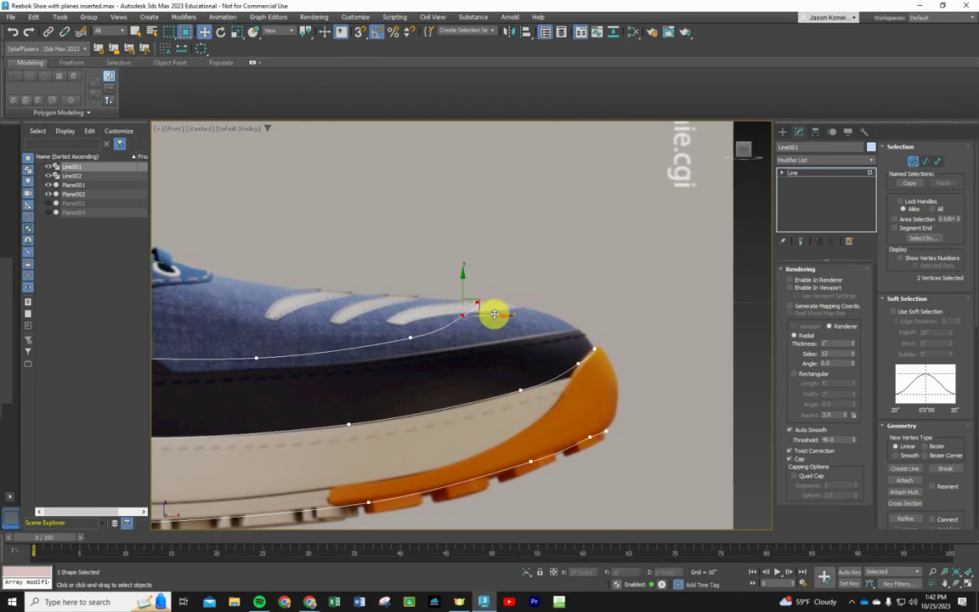
pyautogui.click(514, 277)
pyautogui.scroll(-3, 512, 281)
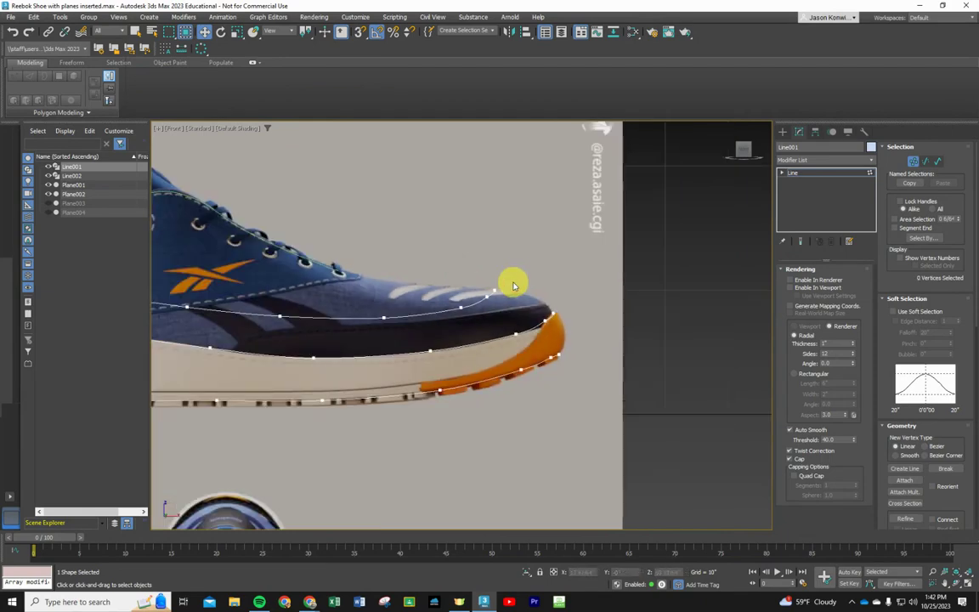
# Step: Return to the four-viewport layout and examine how the splines' toe ends line up with the shoe in the Top view
pyautogui.scroll(-3, 466, 344)
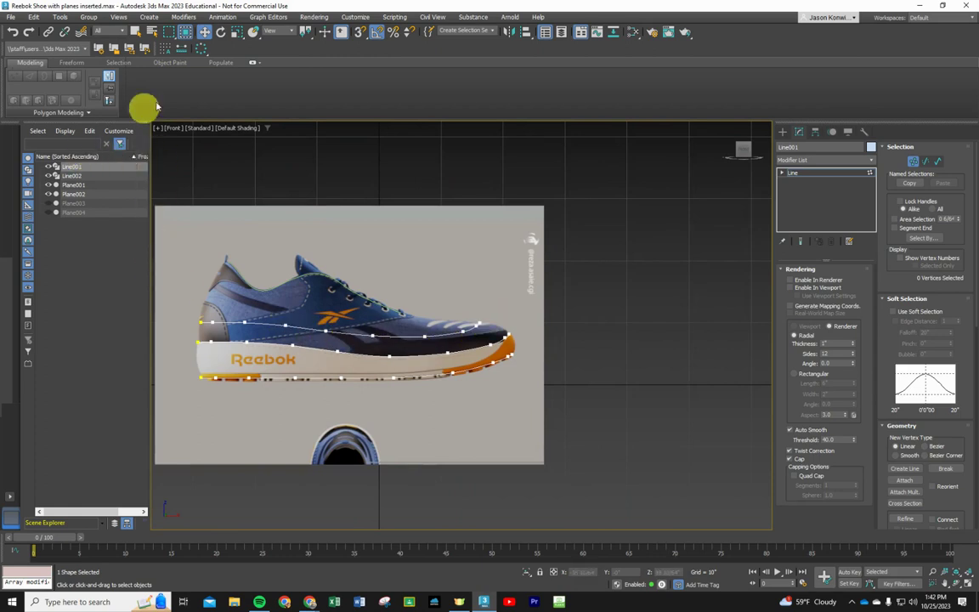
pyautogui.click(154, 130)
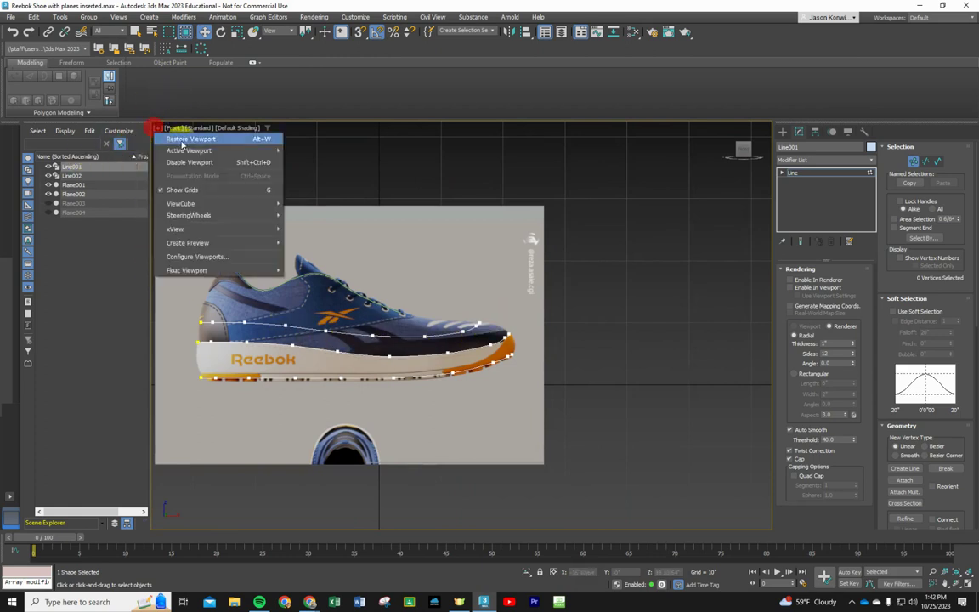
pyautogui.click(155, 137)
pyautogui.scroll(4, 455, 257)
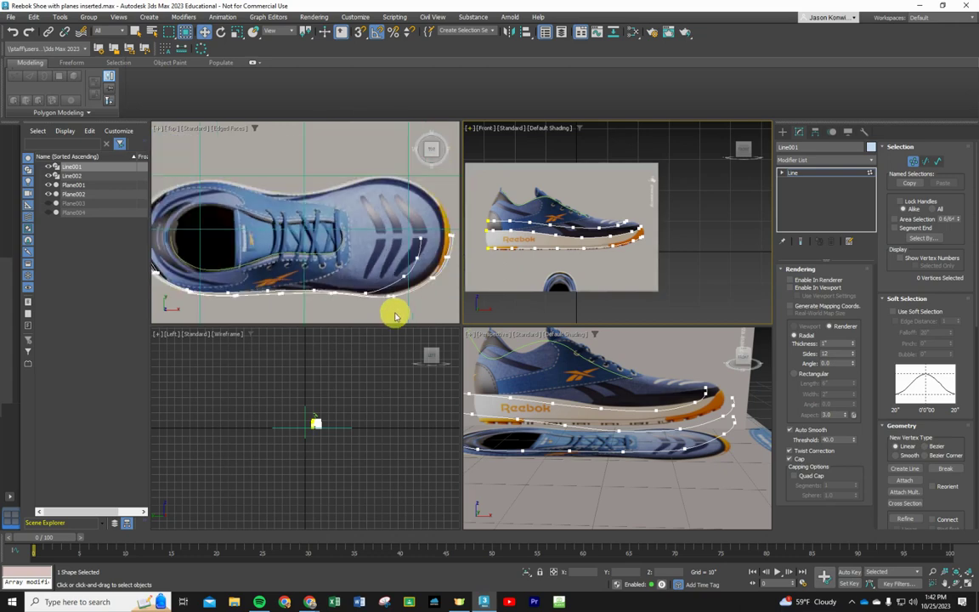
pyautogui.scroll(6, 455, 234)
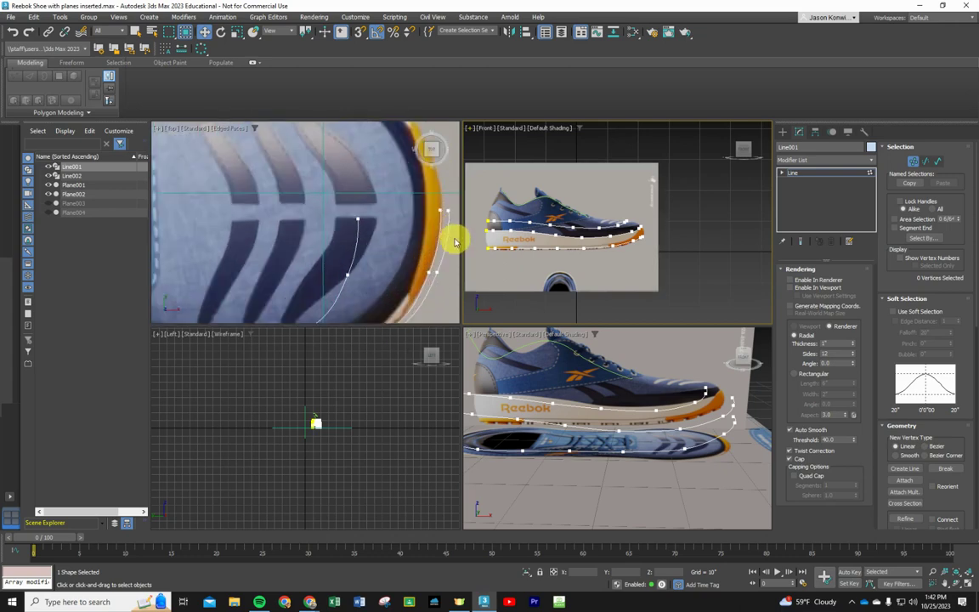
pyautogui.scroll(-8, 443, 217)
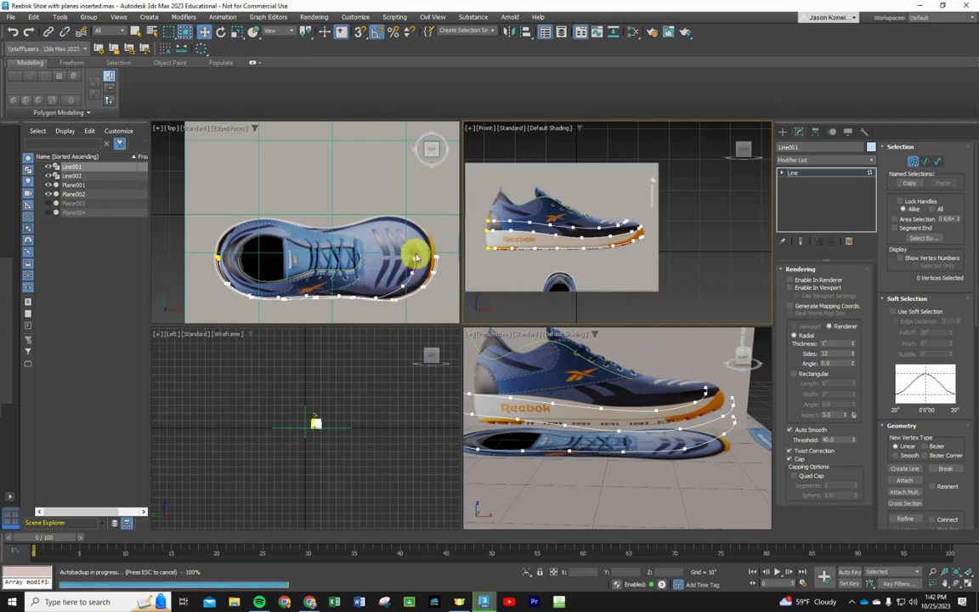
# Step: Try to shift the side-view reference plane, Plane002, slightly toward the toe
pyautogui.click(378, 201)
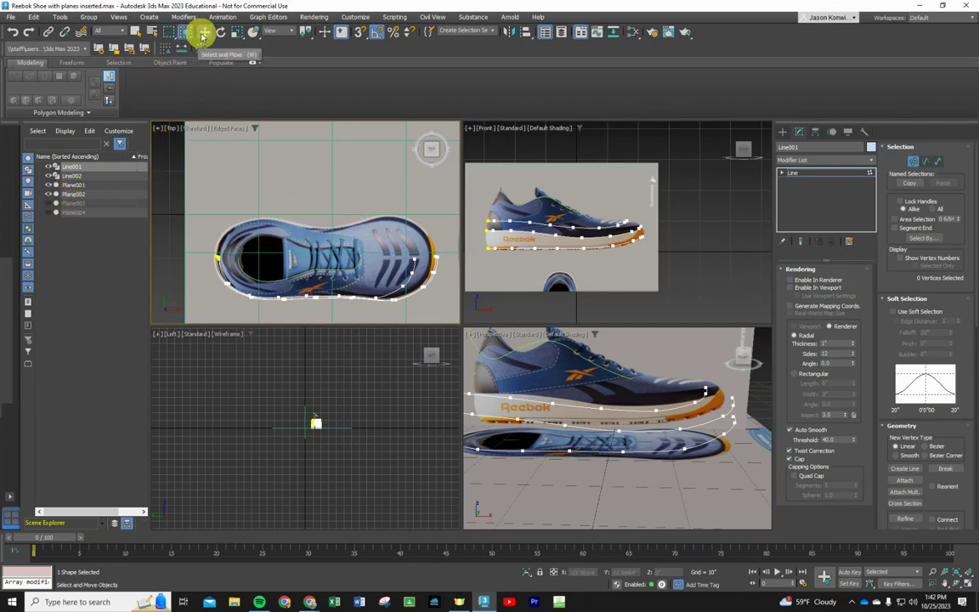
pyautogui.click(203, 34)
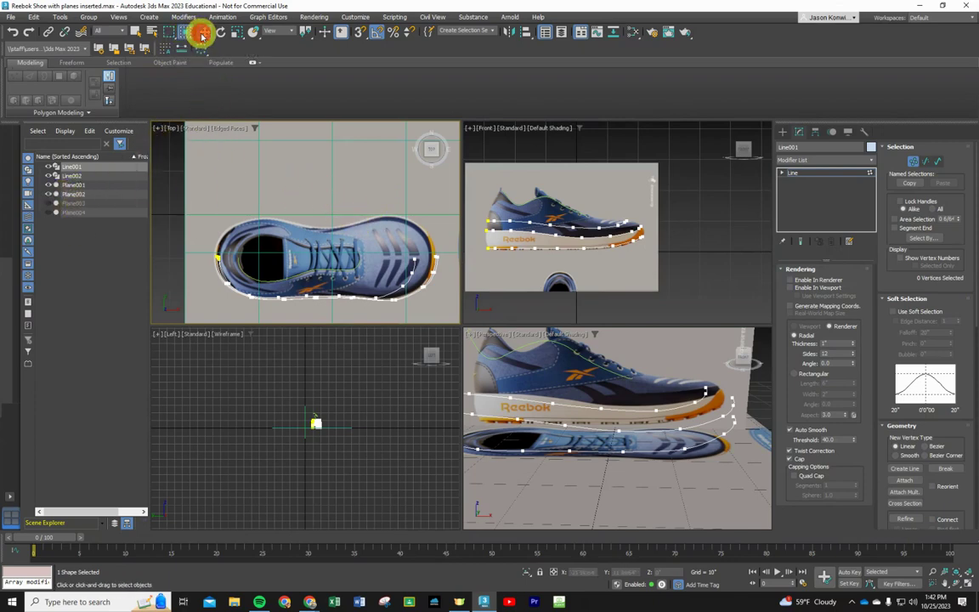
pyautogui.click(90, 195)
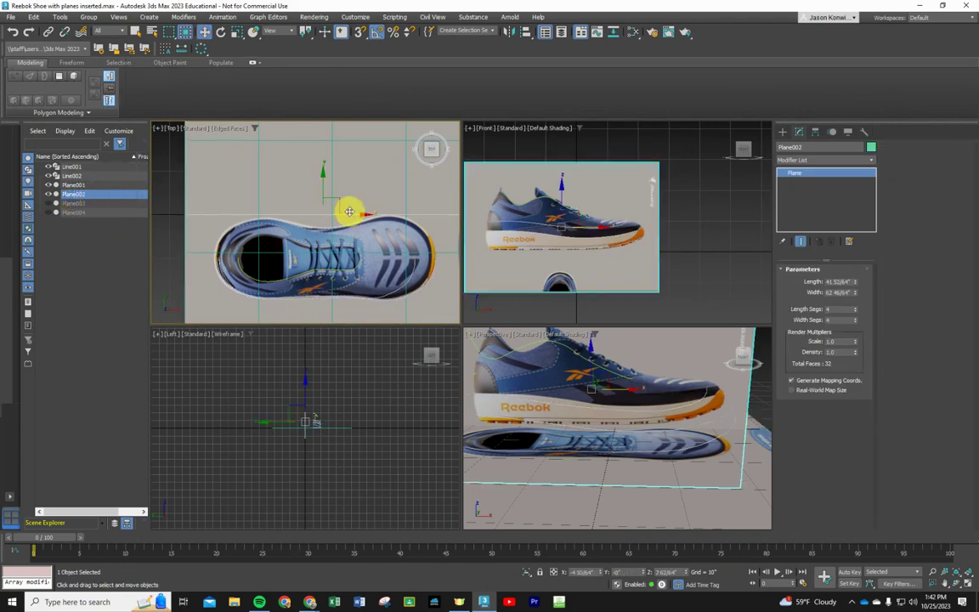
pyautogui.moveTo(349, 211); pyautogui.dragTo(352, 210)
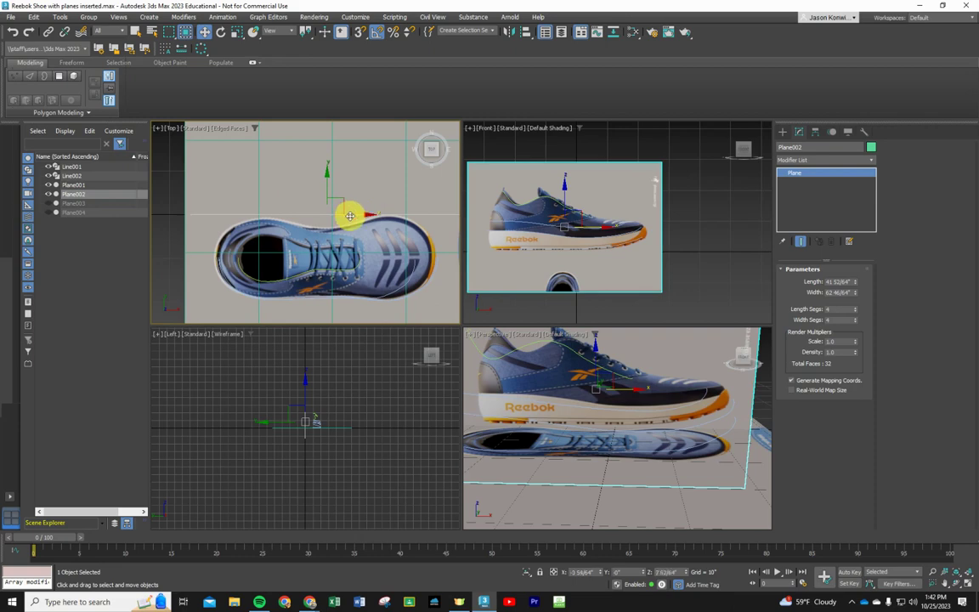
# Step: Shift the top-view reference plane, Plane001, slightly toward the toe
pyautogui.click(90, 204)
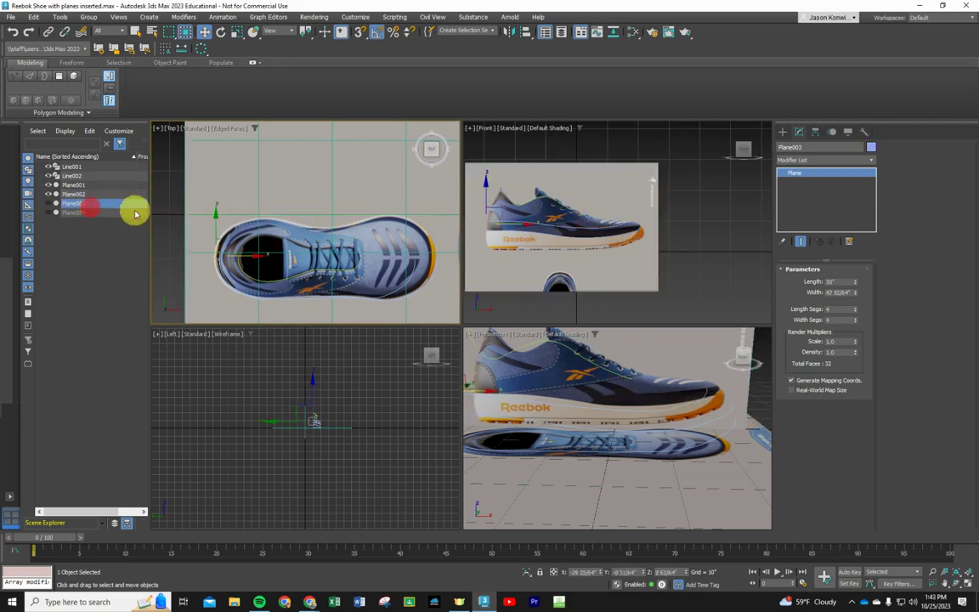
pyautogui.click(92, 185)
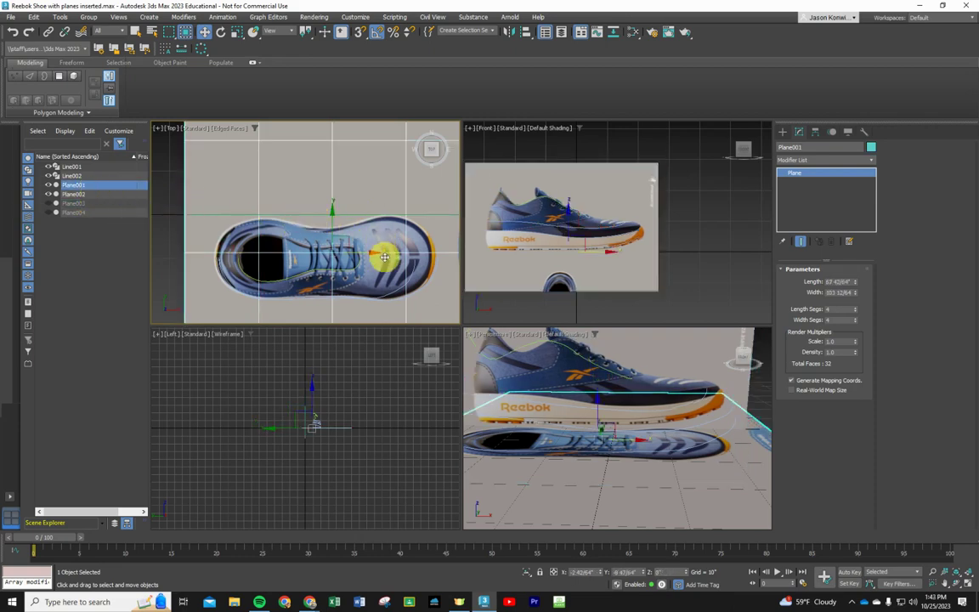
pyautogui.scroll(3, 384, 257)
pyautogui.scroll(-3, 395, 258)
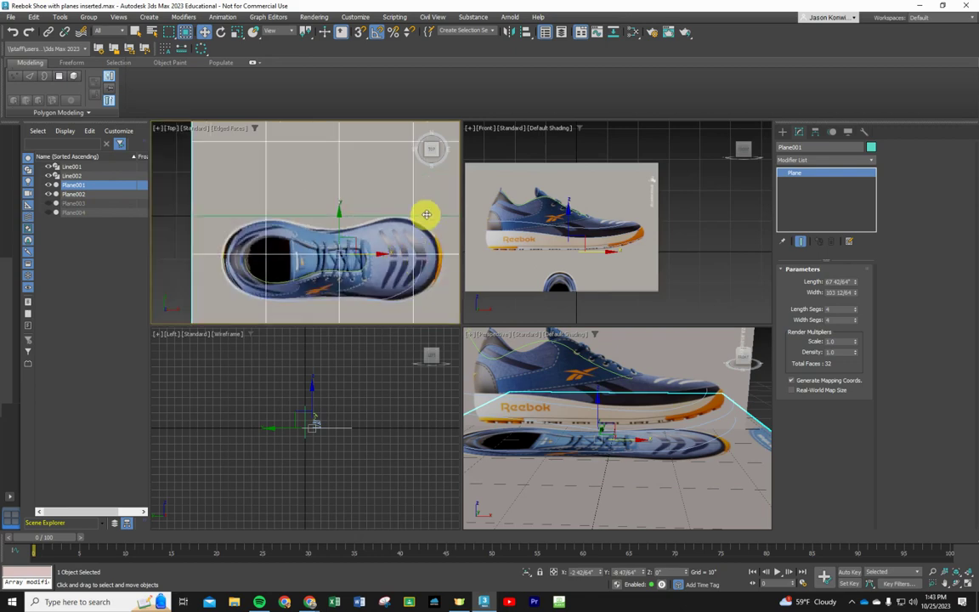
pyautogui.moveTo(433, 204); pyautogui.dragTo(437, 205, button='middle')
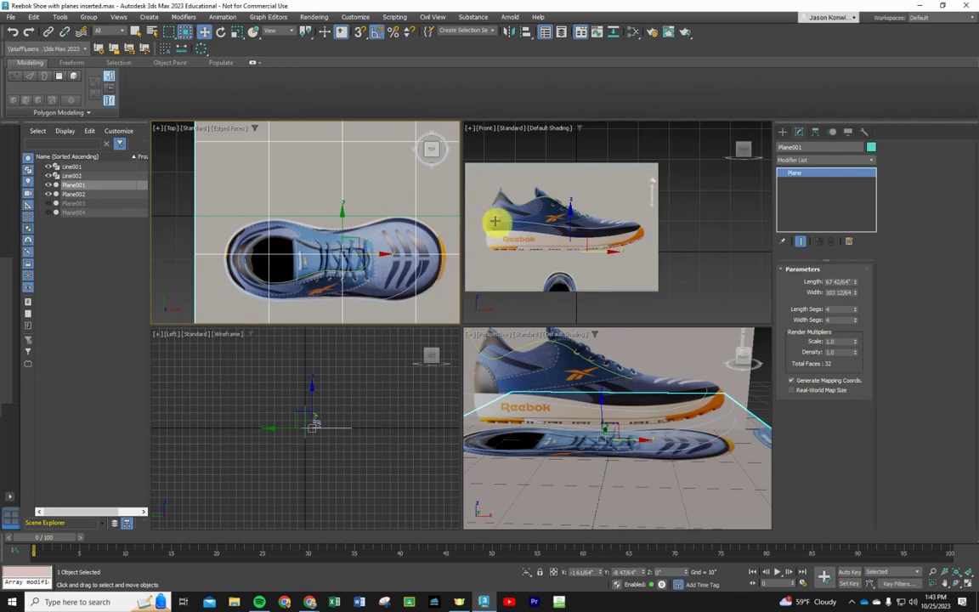
pyautogui.press('z')
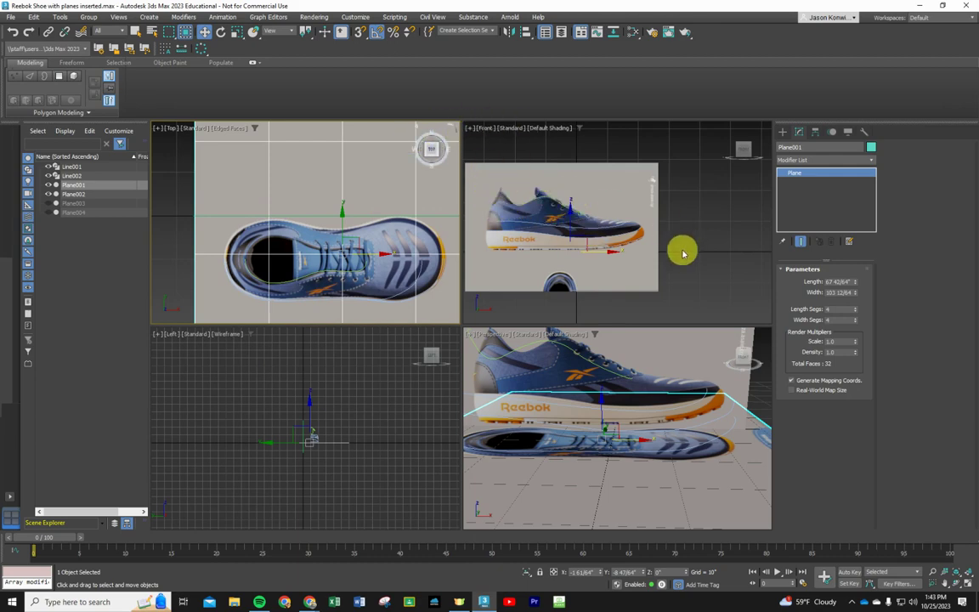
# Step: Copy the foot-opening spline of Line002 at spline level in the maximized Front view and place the copy slightly below the original
pyautogui.click(474, 129)
pyautogui.click(499, 137)
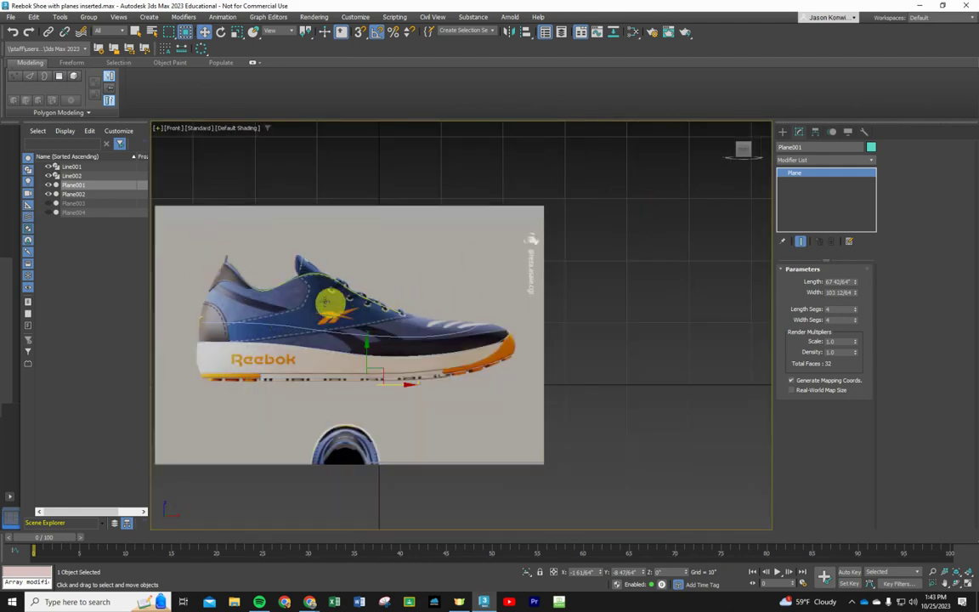
pyautogui.click(242, 277)
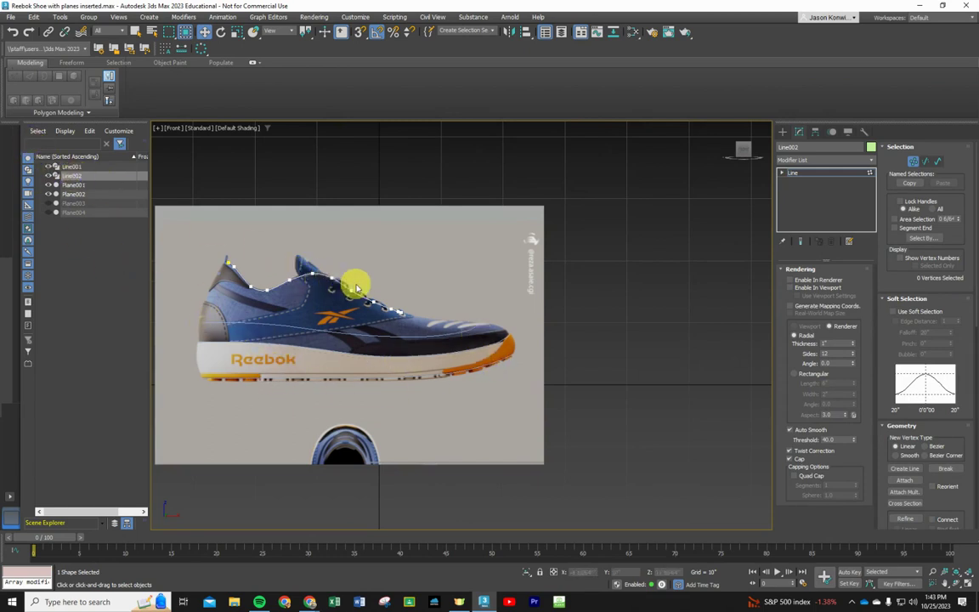
pyautogui.click(941, 167)
pyautogui.click(326, 271)
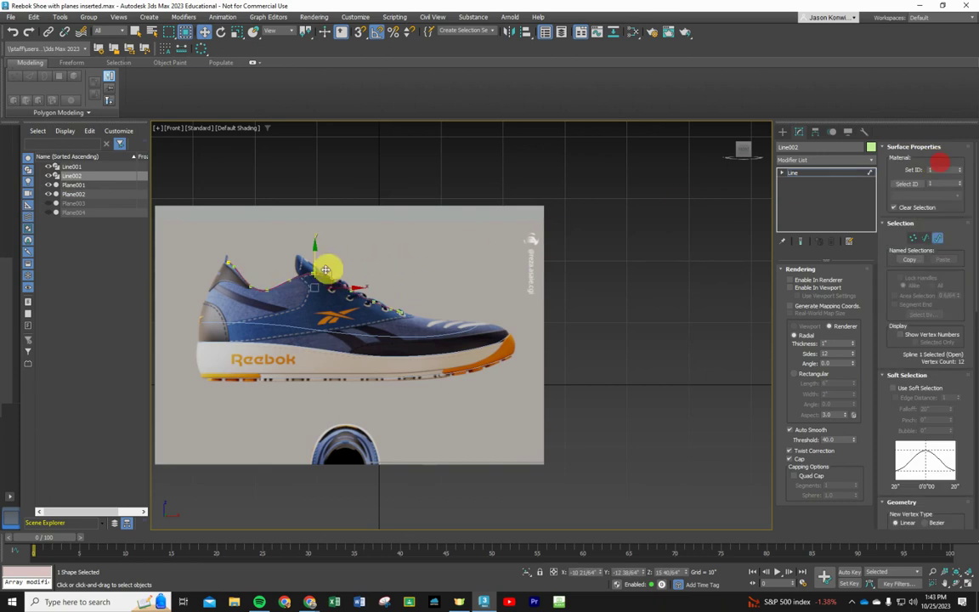
pyautogui.click(938, 239)
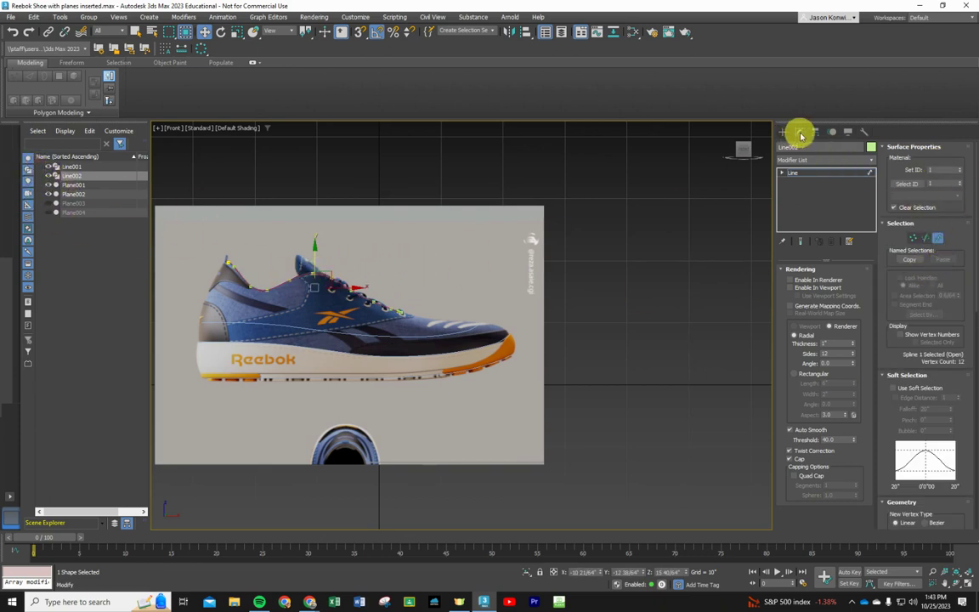
pyautogui.click(313, 259)
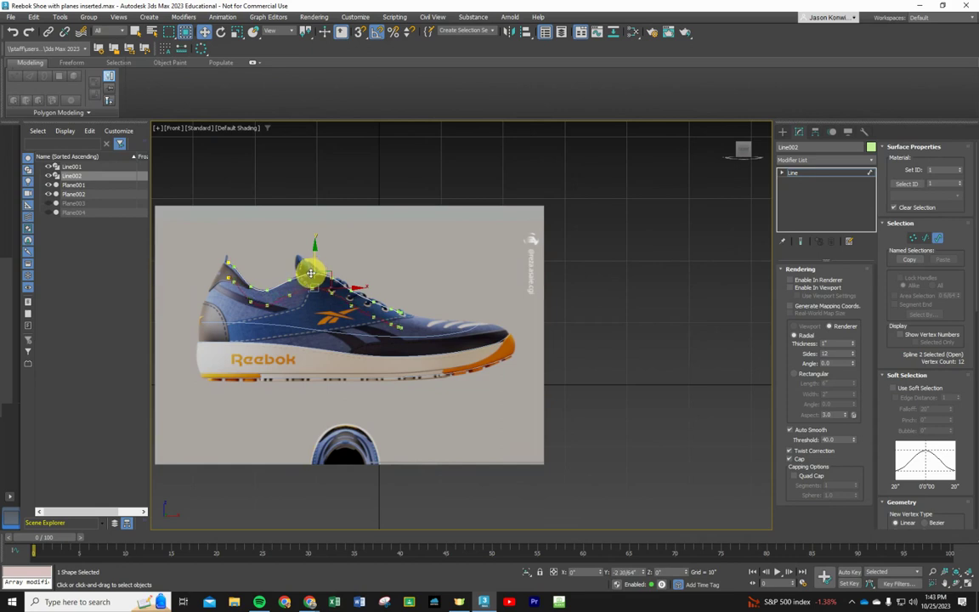
pyautogui.moveTo(312, 273); pyautogui.dragTo(304, 299)
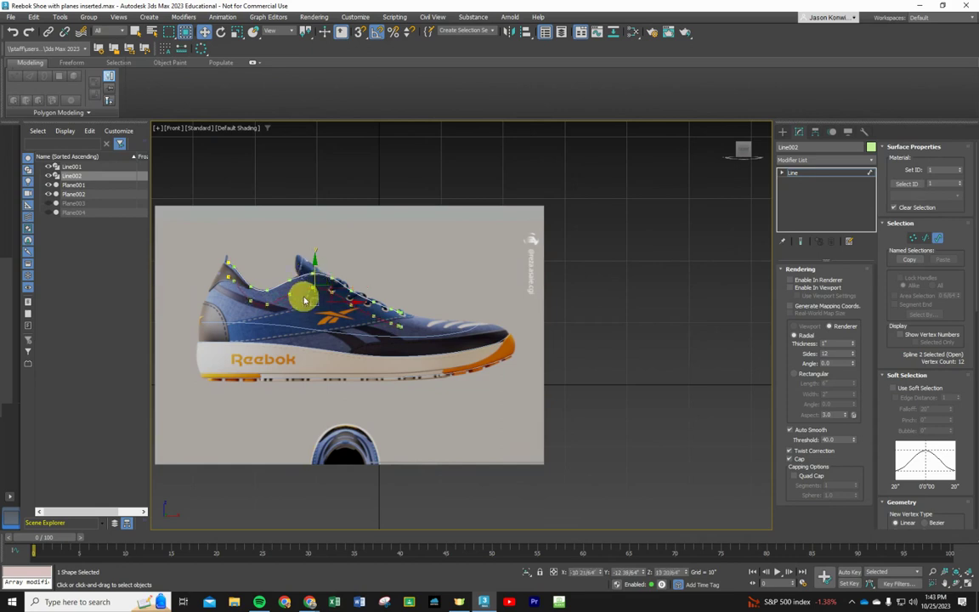
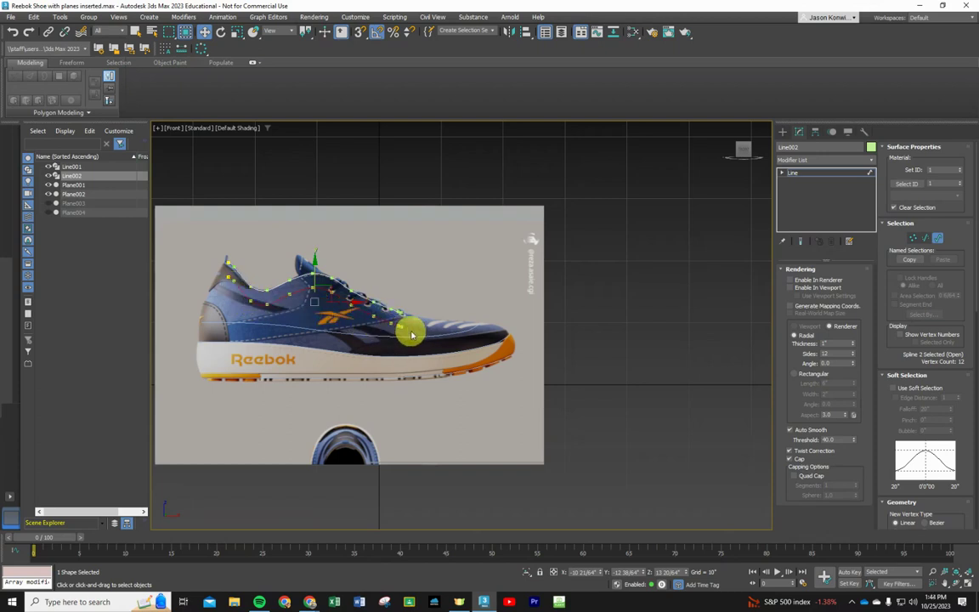
# Step: Try to shift the copied foot-opening spline toward the heel
pyautogui.click(236, 299)
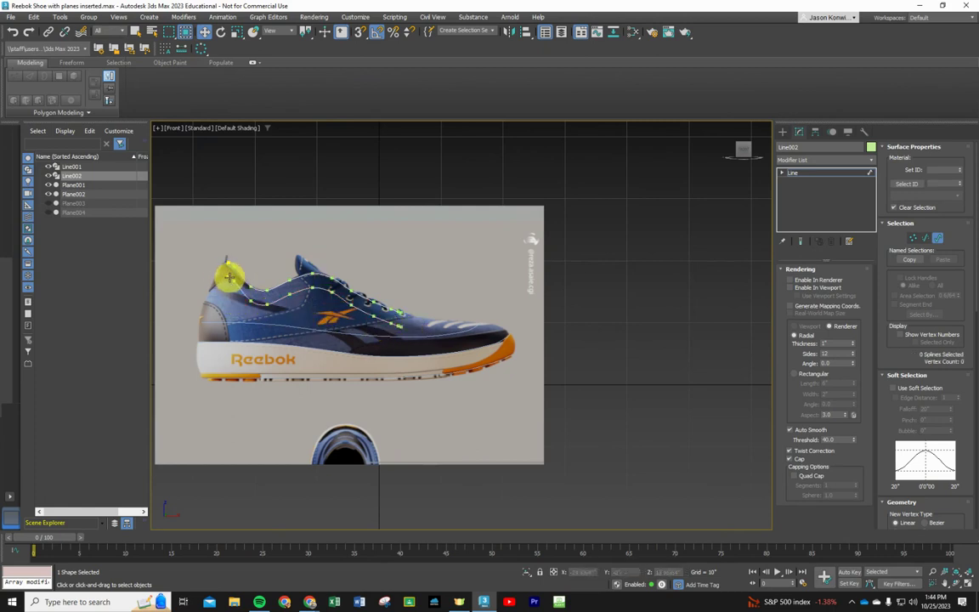
pyautogui.click(238, 295)
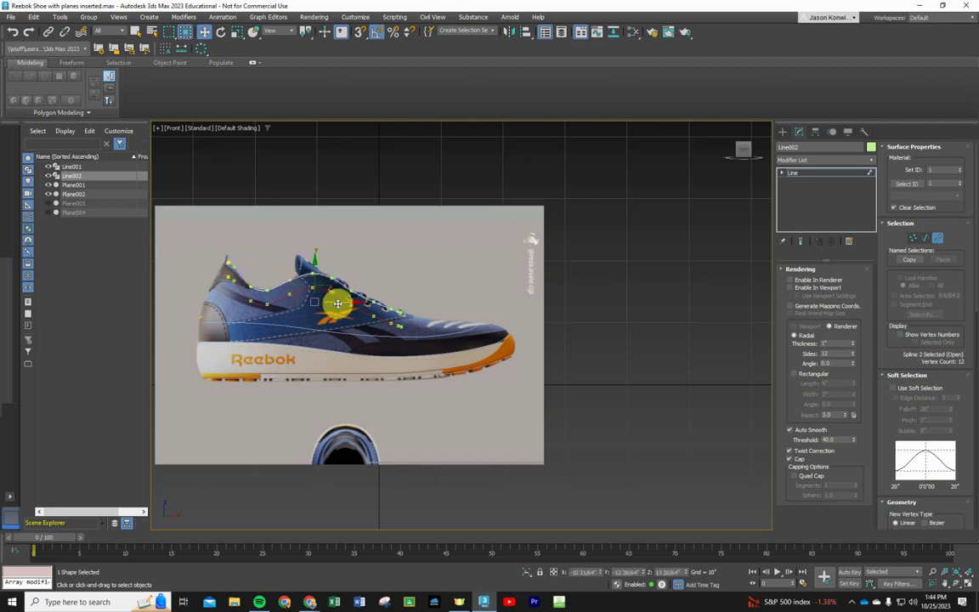
pyautogui.click(336, 303)
pyautogui.moveTo(337, 302); pyautogui.dragTo(327, 302)
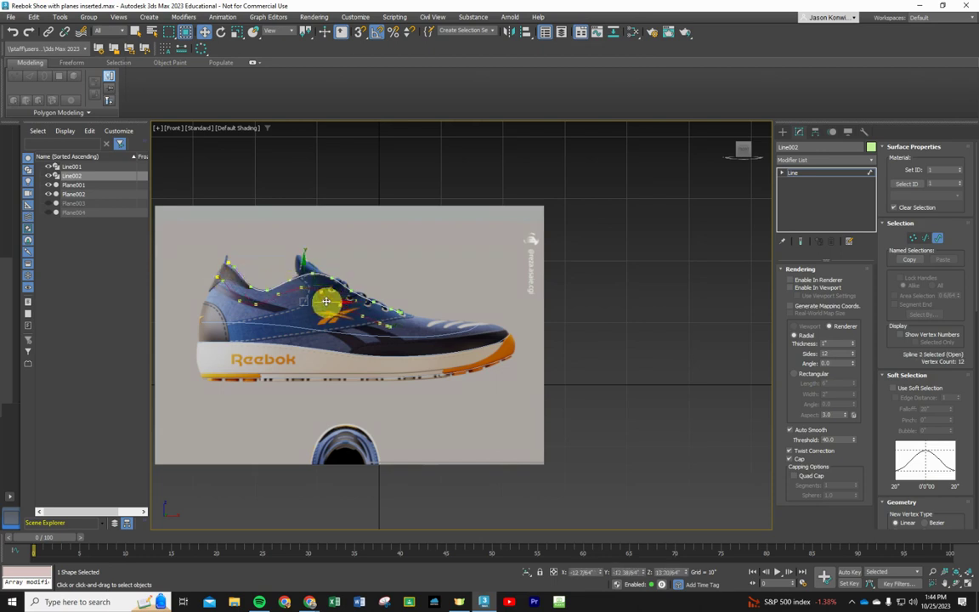
pyautogui.click(303, 274)
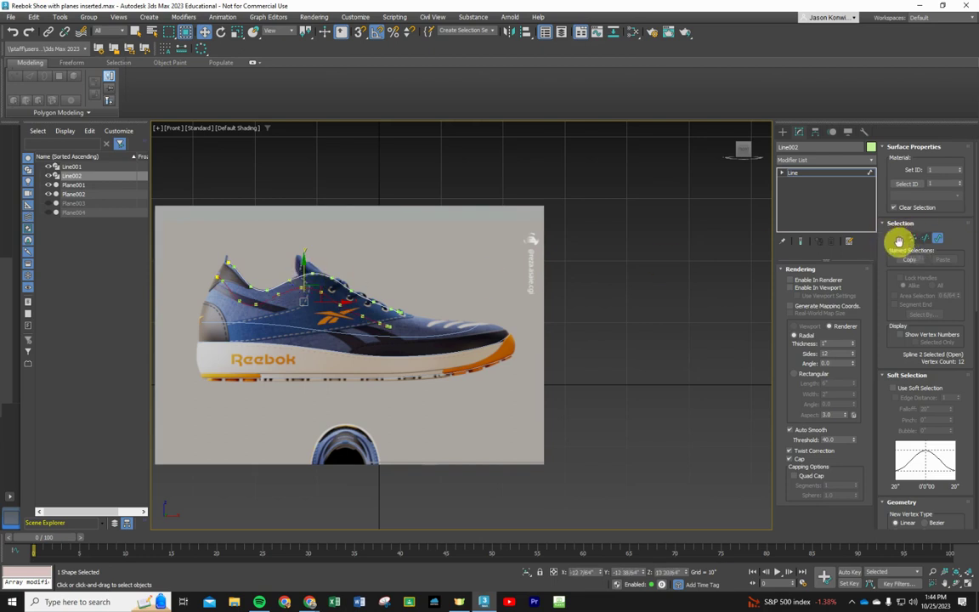
pyautogui.click(716, 259)
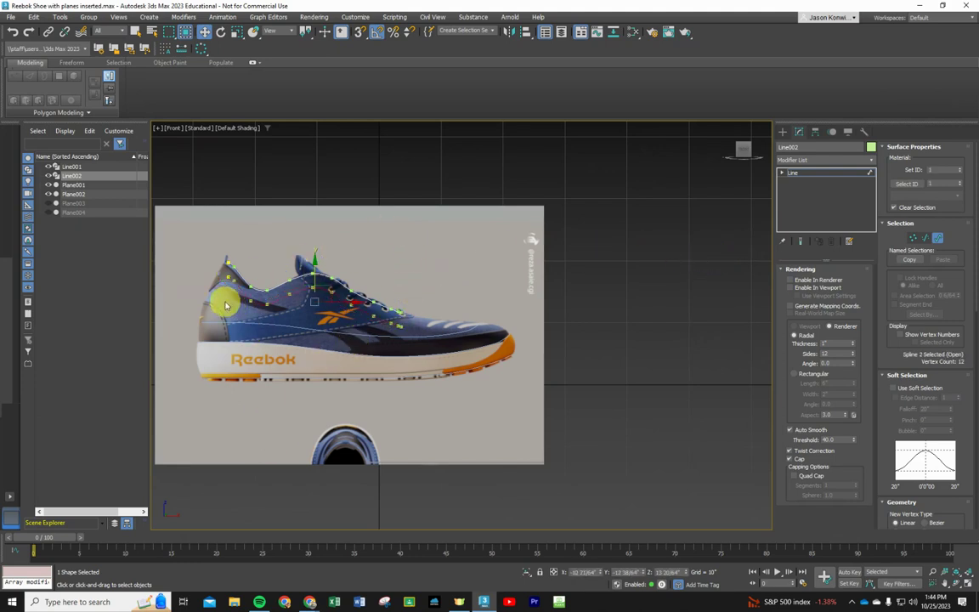
# Step: Scale the copied foot-opening spline up to about 119% and shift it slightly toward the toe
pyautogui.click(236, 32)
pyautogui.moveTo(321, 292); pyautogui.dragTo(325, 287)
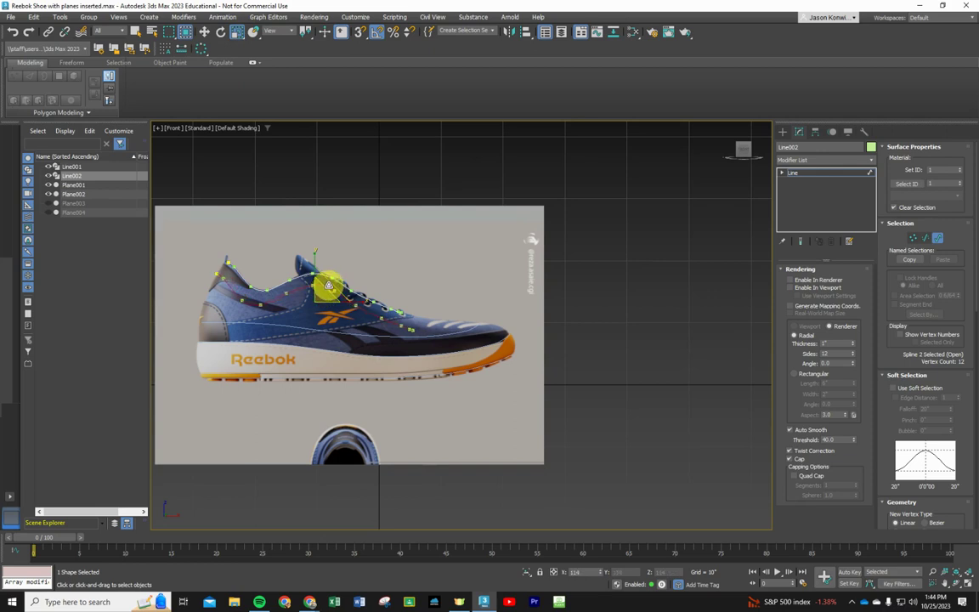
pyautogui.moveTo(328, 286); pyautogui.dragTo(331, 281)
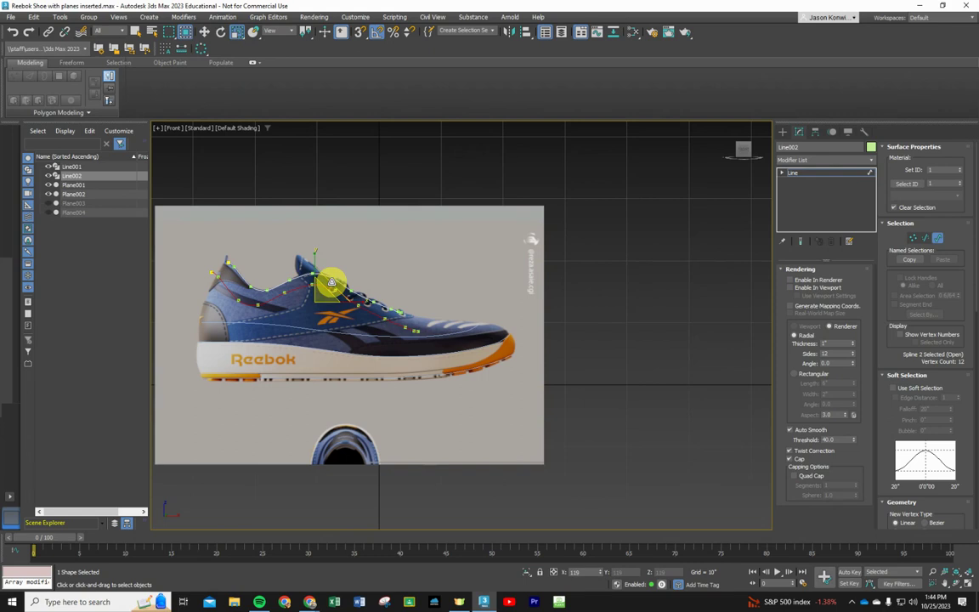
pyautogui.click(206, 32)
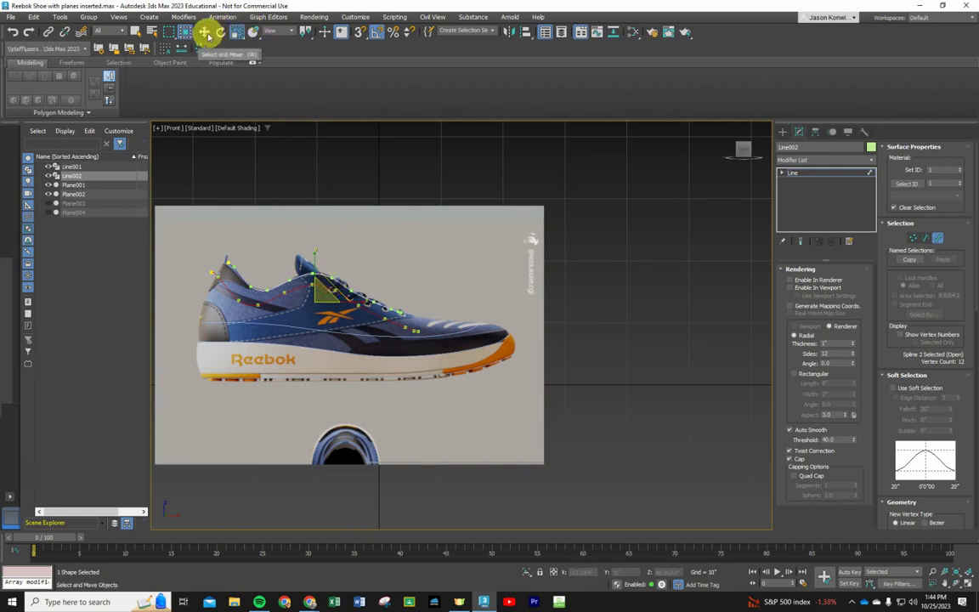
pyautogui.moveTo(324, 301); pyautogui.dragTo(331, 303)
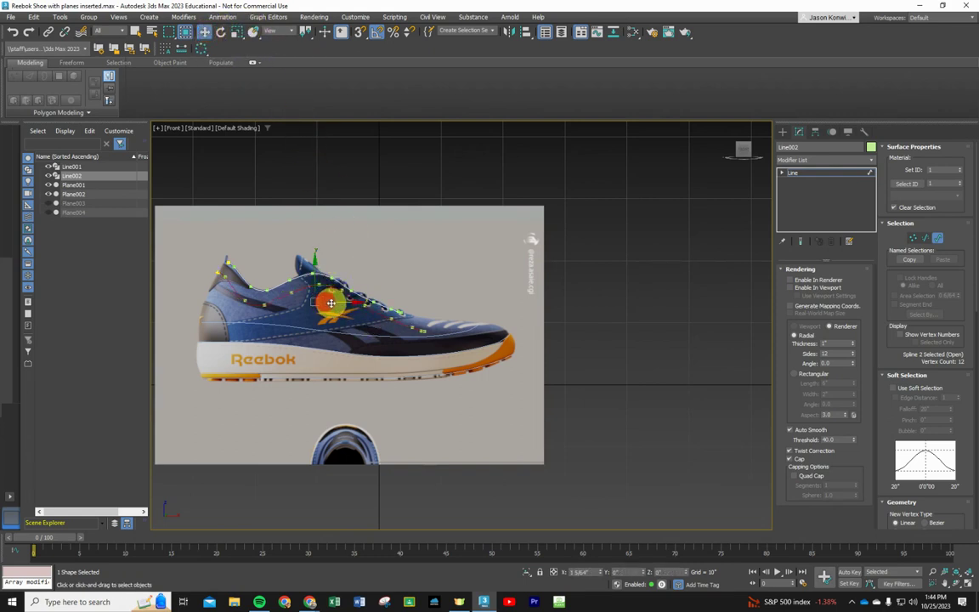
pyautogui.click(473, 301)
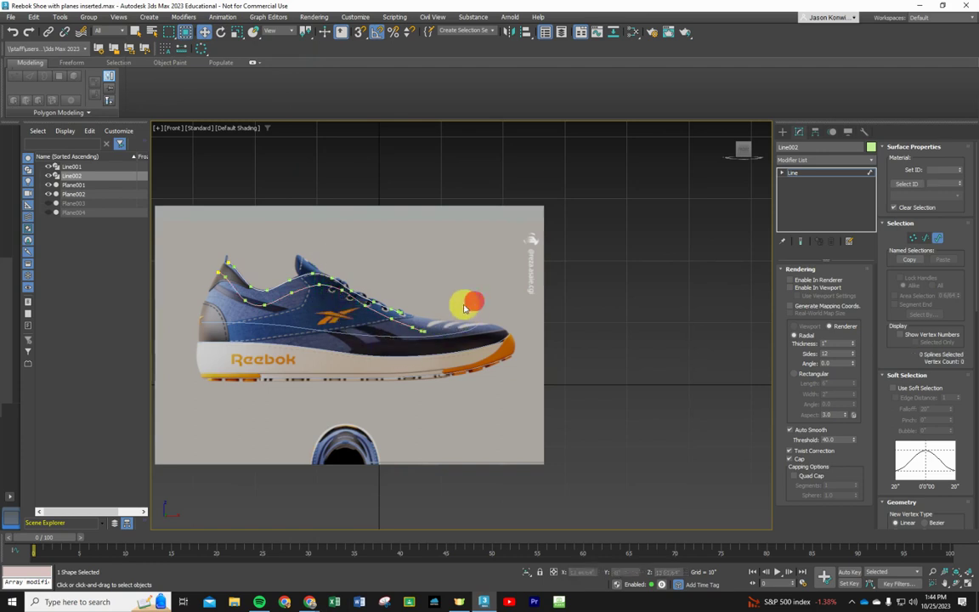
# Step: Switch the copied foot-opening spline of Line002 to vertex editing and lower its heel-end vertices along the back of the collar
pyautogui.click(208, 267)
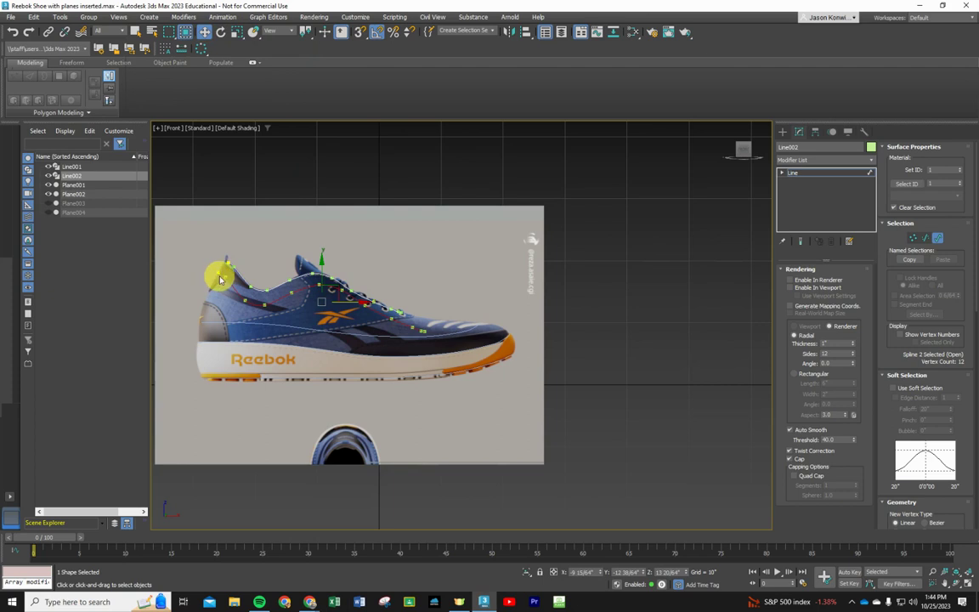
pyautogui.click(913, 238)
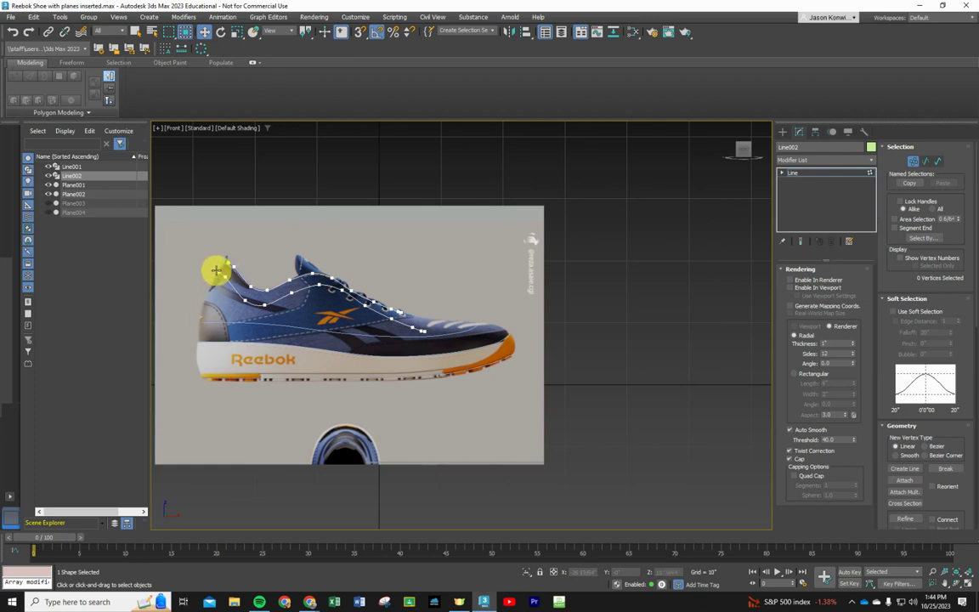
pyautogui.moveTo(231, 289)
pyautogui.mouseDown()
pyautogui.moveTo(219, 262)
pyautogui.moveTo(242, 292)
pyautogui.moveTo(233, 269)
pyautogui.mouseUp()
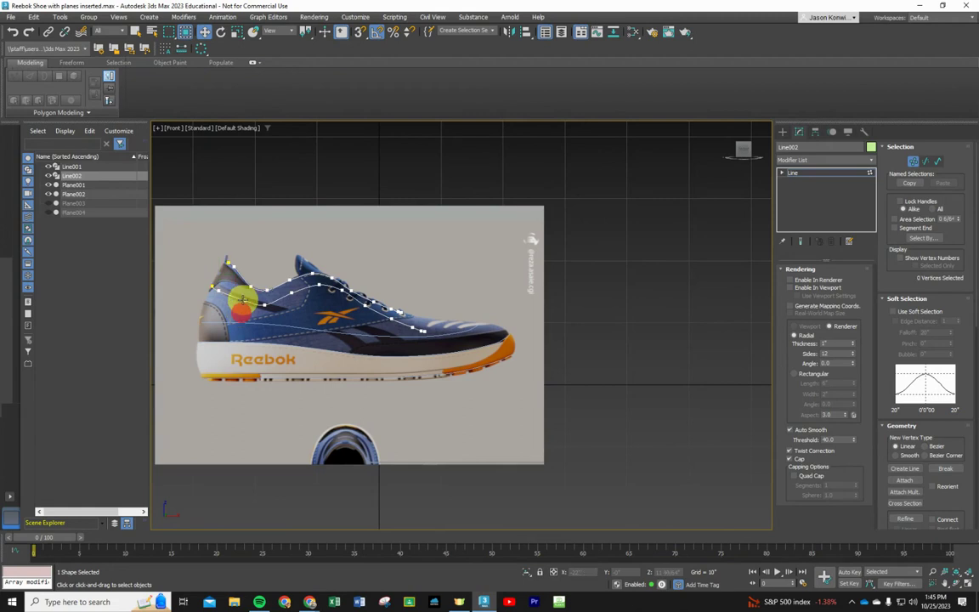
# Step: Lower the copied spline's third, fourth and fifth vertices into a smooth dip below the ankle collar
pyautogui.click(246, 298)
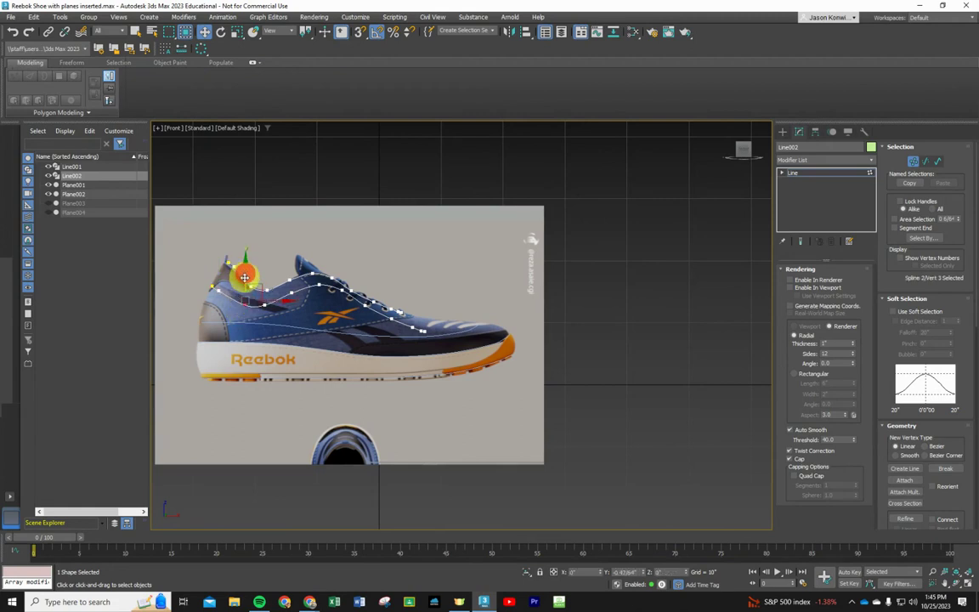
pyautogui.click(244, 278)
pyautogui.click(265, 303)
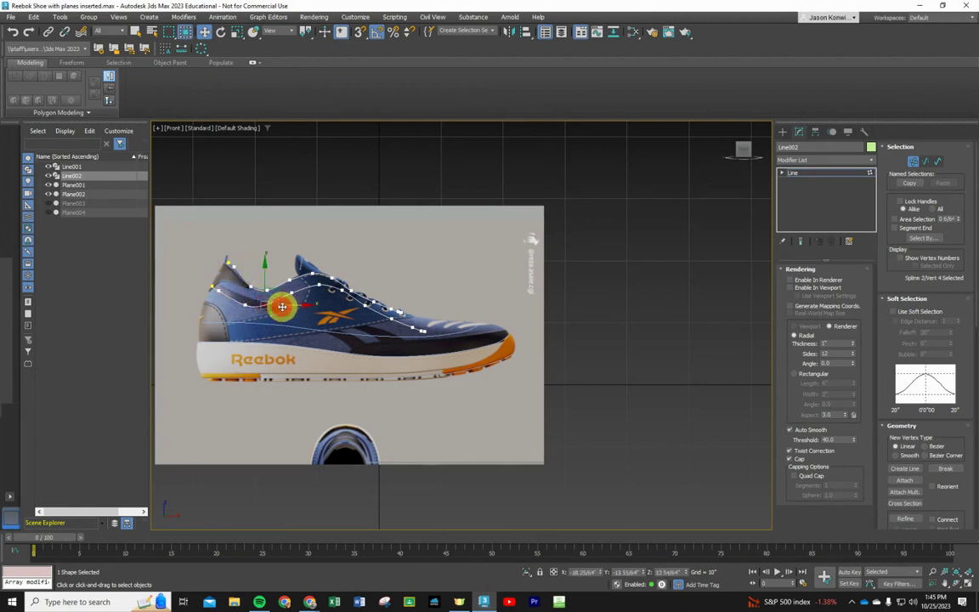
pyautogui.click(272, 276)
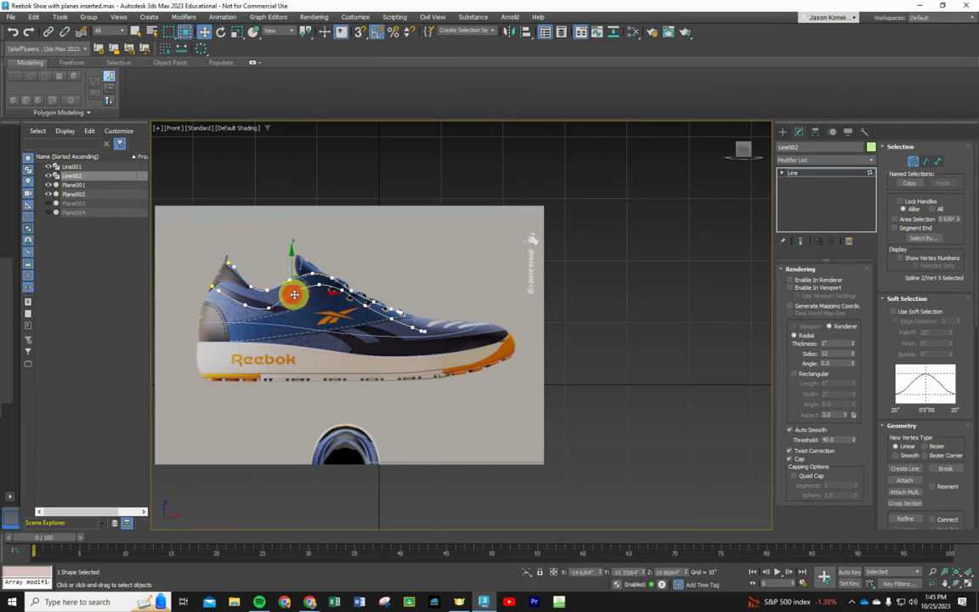
pyautogui.click(290, 276)
pyautogui.moveTo(291, 276); pyautogui.dragTo(320, 289)
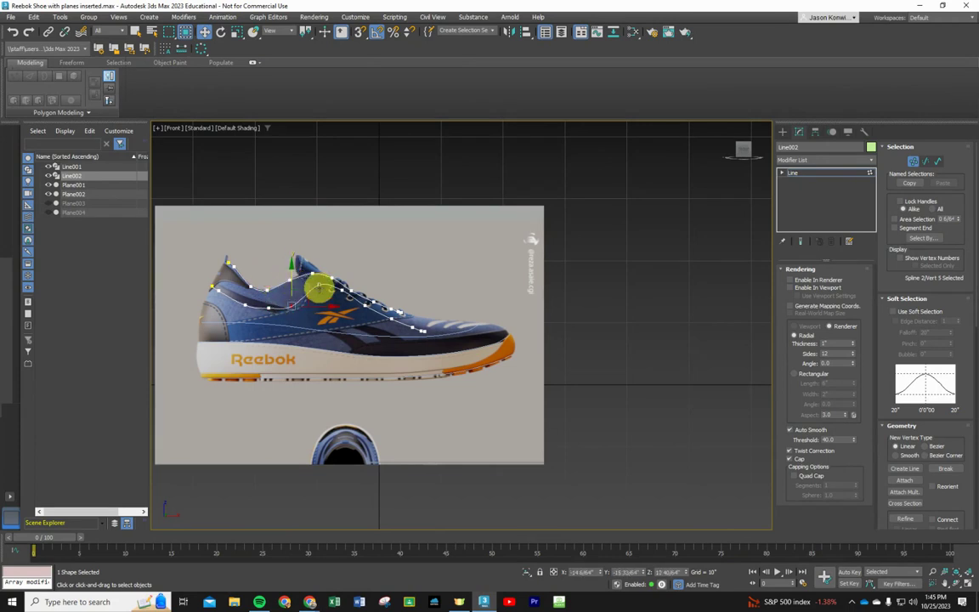
# Step: Lower the copied spline's sixth, seventh and eighth vertices together, below the upper lace eyelets
pyautogui.click(318, 286)
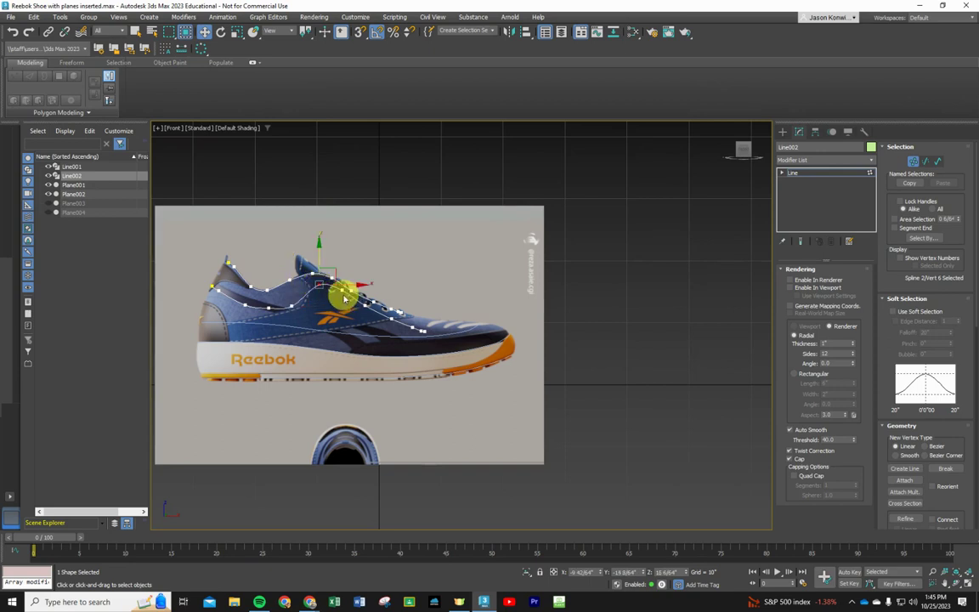
pyautogui.keyDown('ctrl'); pyautogui.click(341, 292); pyautogui.keyUp('ctrl')
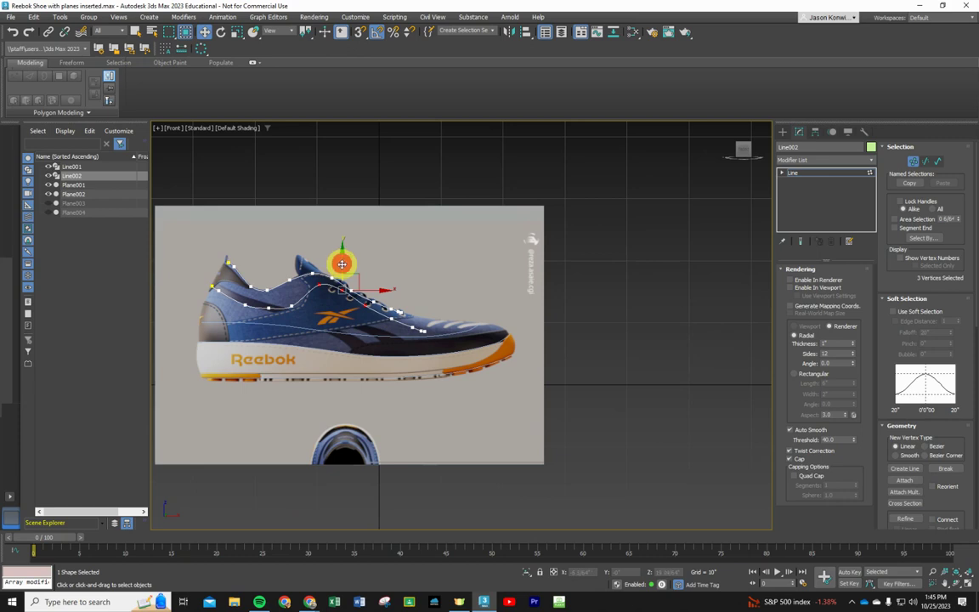
pyautogui.moveTo(341, 264); pyautogui.dragTo(376, 315)
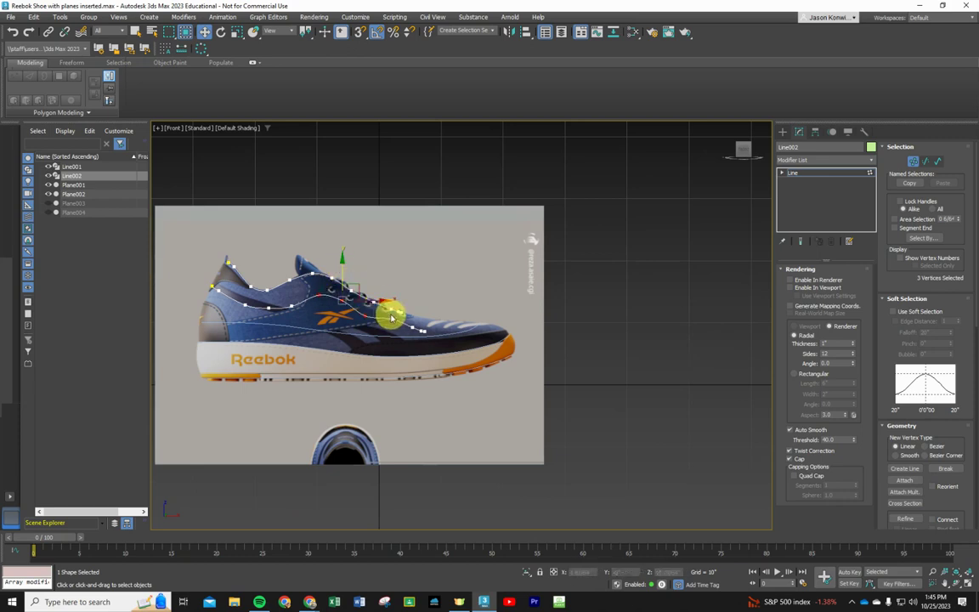
# Step: Try to lower the copied spline's ninth vertex and reposition a vertex at its toe end, and undo both moves
pyautogui.click(390, 318)
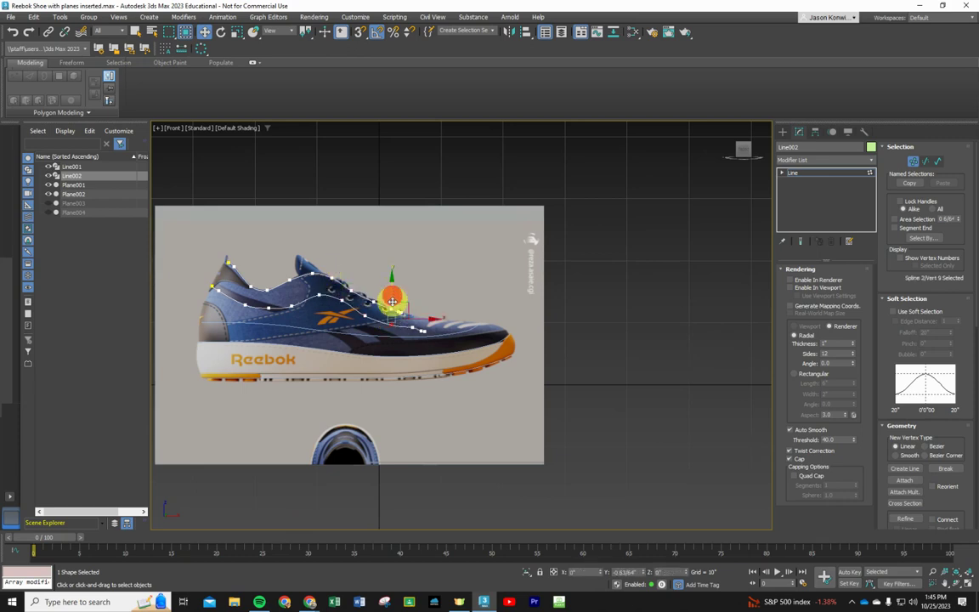
pyautogui.moveTo(392, 301); pyautogui.dragTo(416, 332)
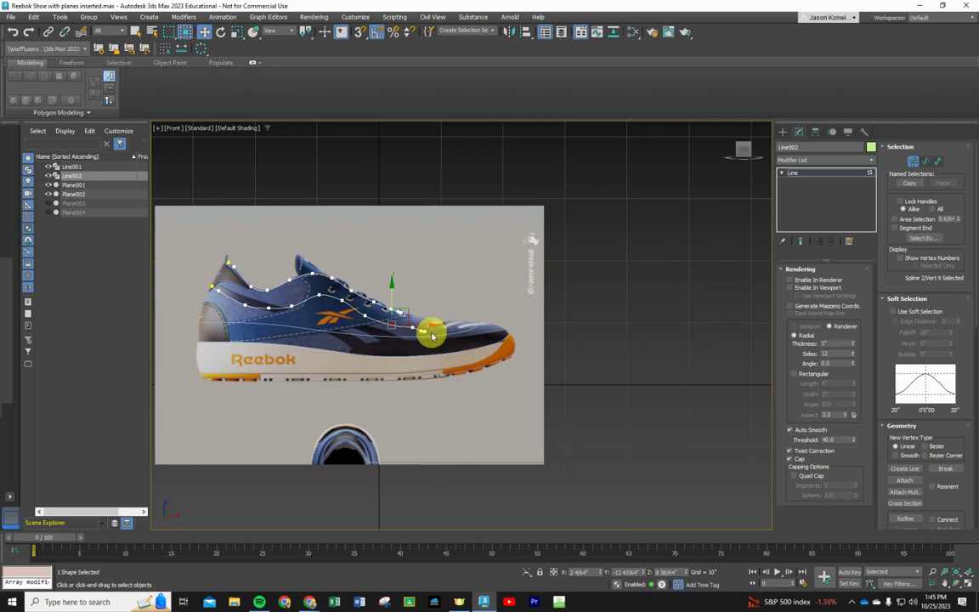
pyautogui.click(424, 331)
pyautogui.moveTo(422, 330); pyautogui.dragTo(451, 340)
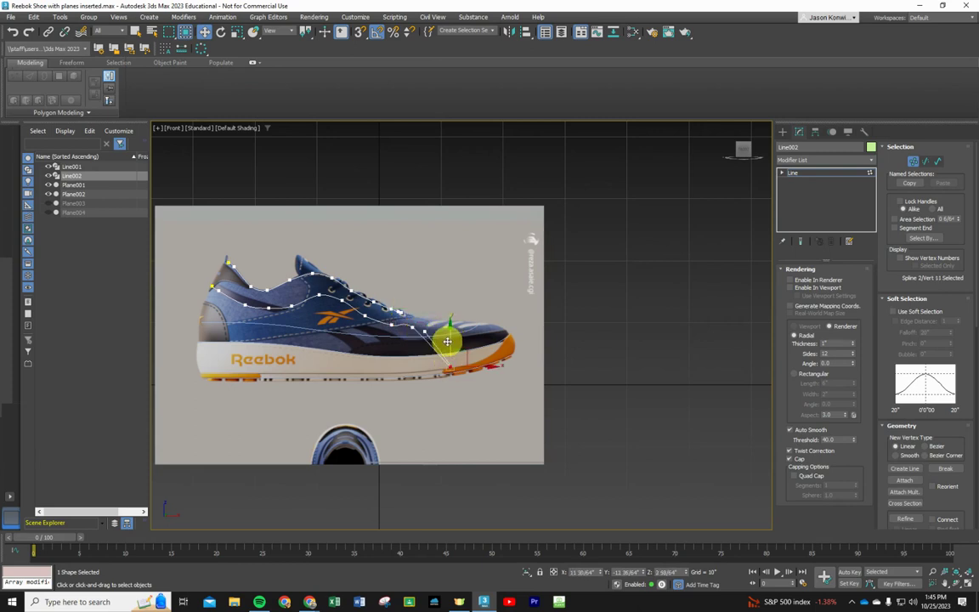
pyautogui.hotkey('ctrl', 'z')
pyautogui.hotkey('ctrl', 'z')
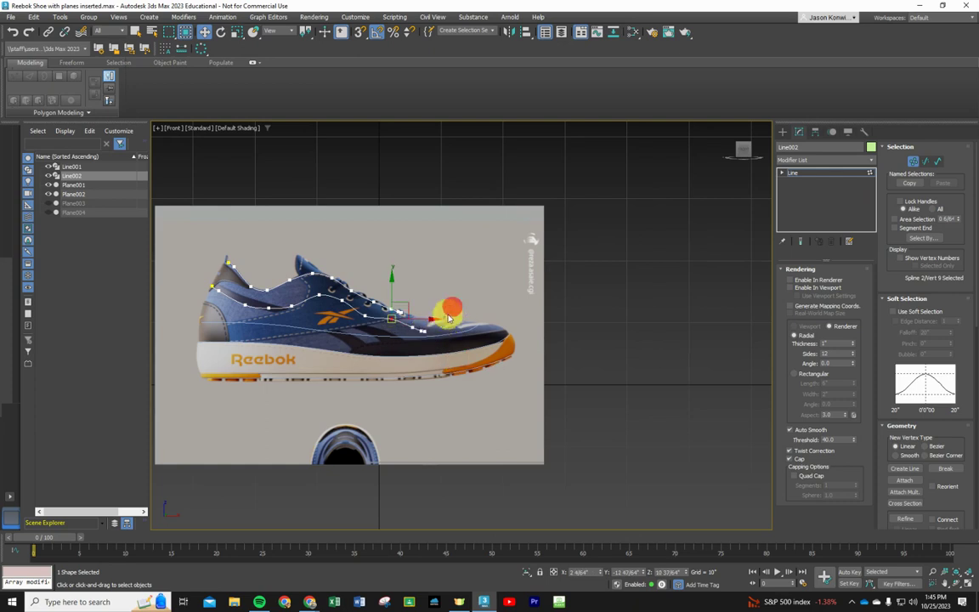
# Step: Raise the copied spline's last three vertices so its toe end meets the shoe's upper outline in front of the laces
pyautogui.moveTo(448, 317); pyautogui.dragTo(415, 334)
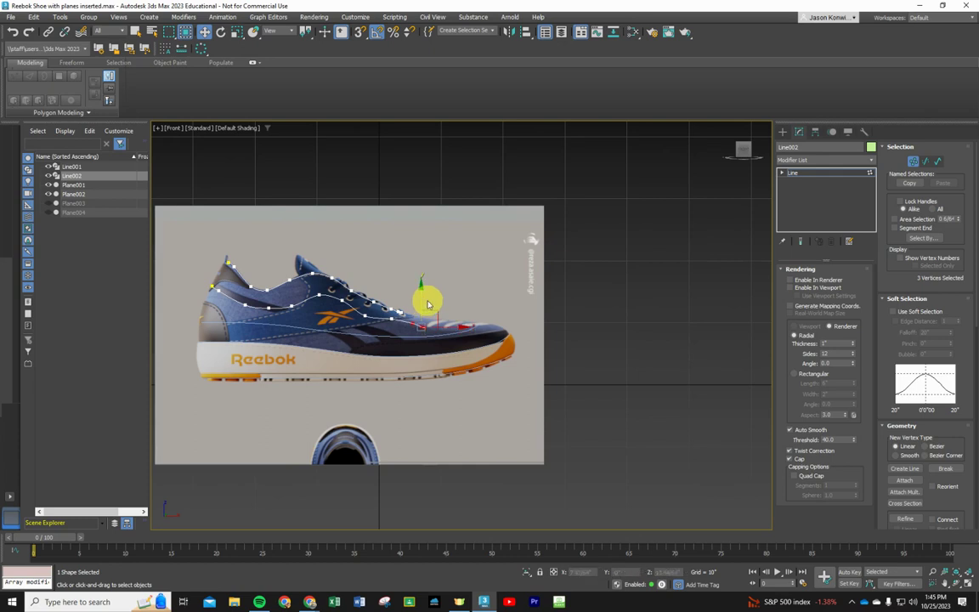
pyautogui.click(425, 304)
pyautogui.scroll(4, 425, 308)
pyautogui.moveTo(425, 304); pyautogui.dragTo(393, 323)
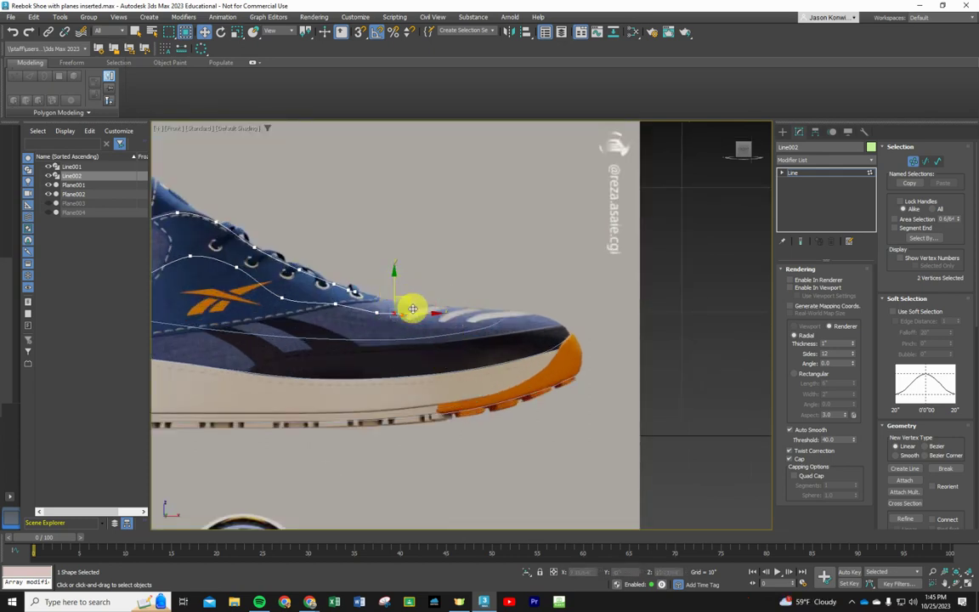
pyautogui.click(403, 316)
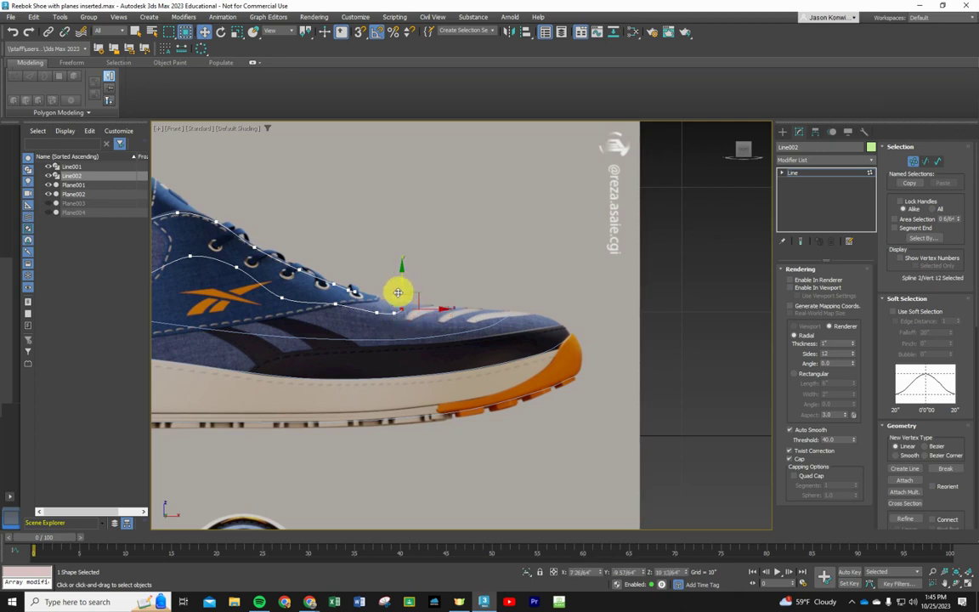
pyautogui.moveTo(438, 287)
pyautogui.mouseDown()
pyautogui.moveTo(368, 329)
pyautogui.moveTo(384, 302)
pyautogui.moveTo(413, 316)
pyautogui.mouseUp()
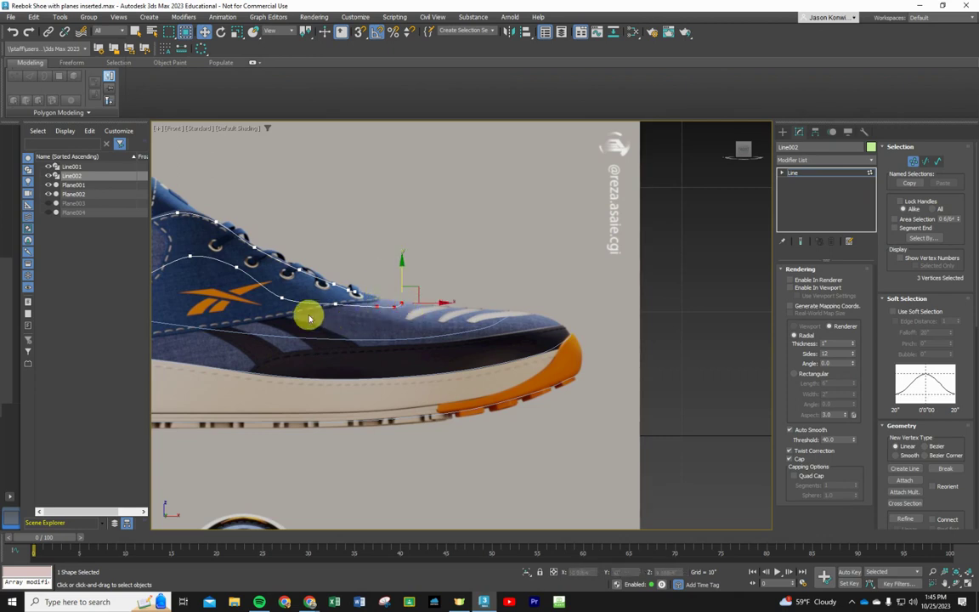
# Step: Lower the copied spline's ninth and tenth vertices slightly to smooth the curve below the front eyelets
pyautogui.click(336, 306)
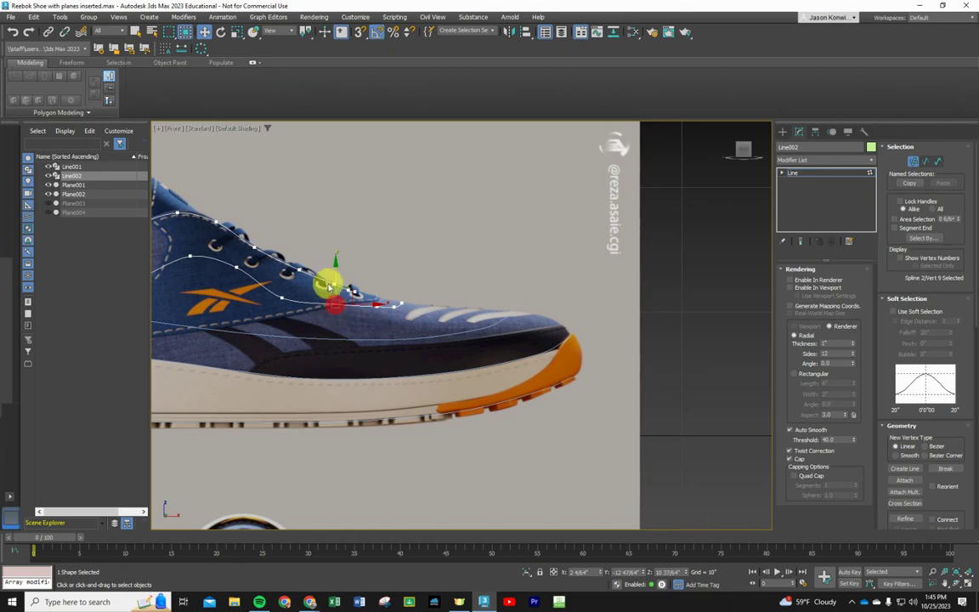
pyautogui.moveTo(336, 274); pyautogui.dragTo(336, 279)
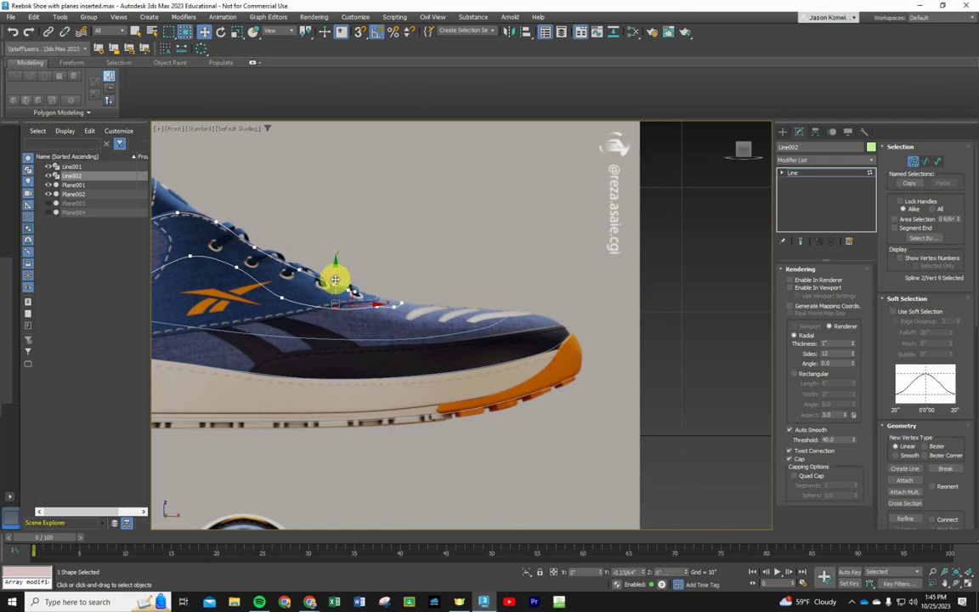
pyautogui.click(377, 306)
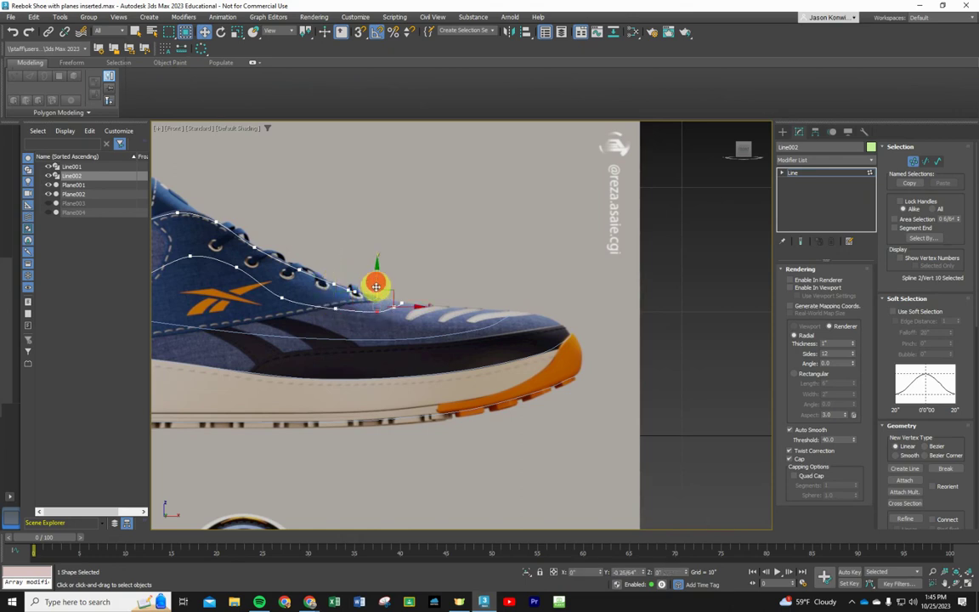
pyautogui.moveTo(375, 287); pyautogui.dragTo(378, 294)
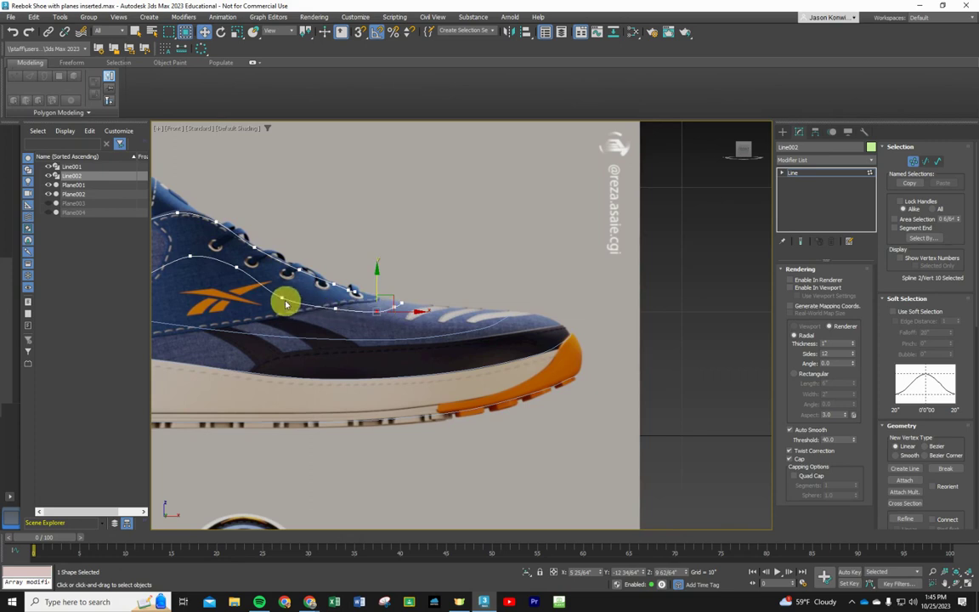
pyautogui.moveTo(336, 309); pyautogui.dragTo(335, 287)
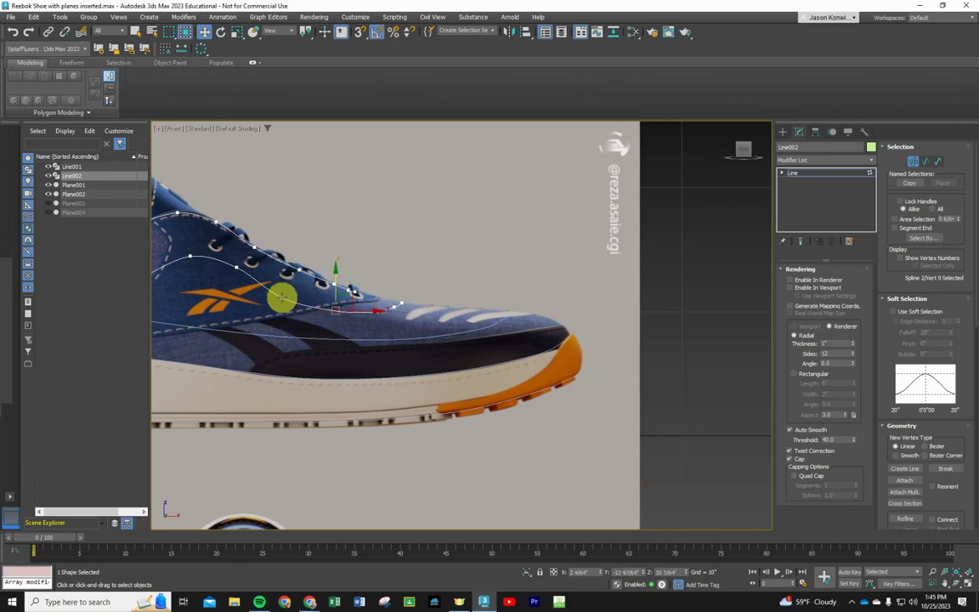
# Step: Lower the copied spline's seventh and sixth vertices to flatten the hump above the Reebok side logo
pyautogui.click(238, 270)
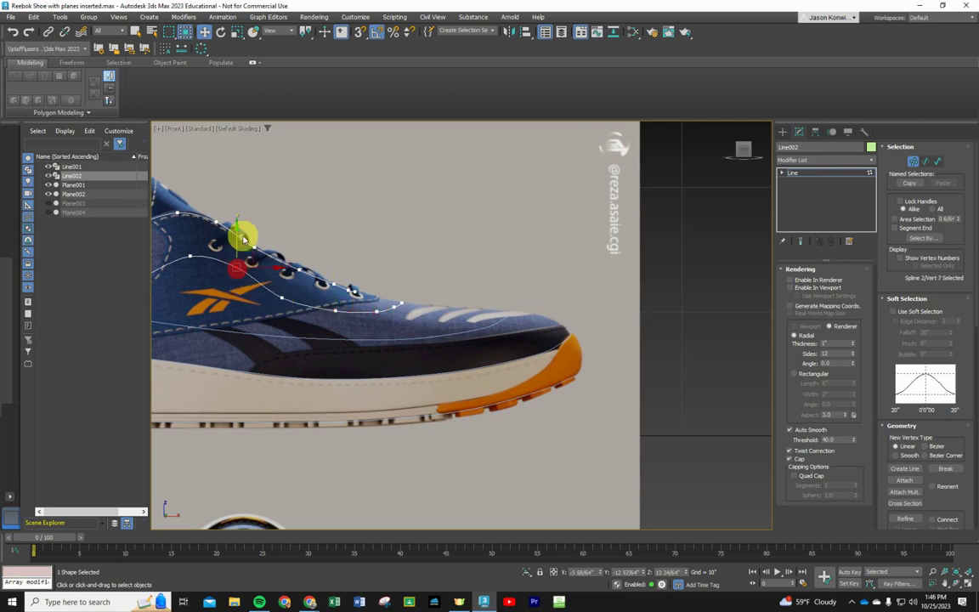
pyautogui.moveTo(237, 235); pyautogui.dragTo(236, 254)
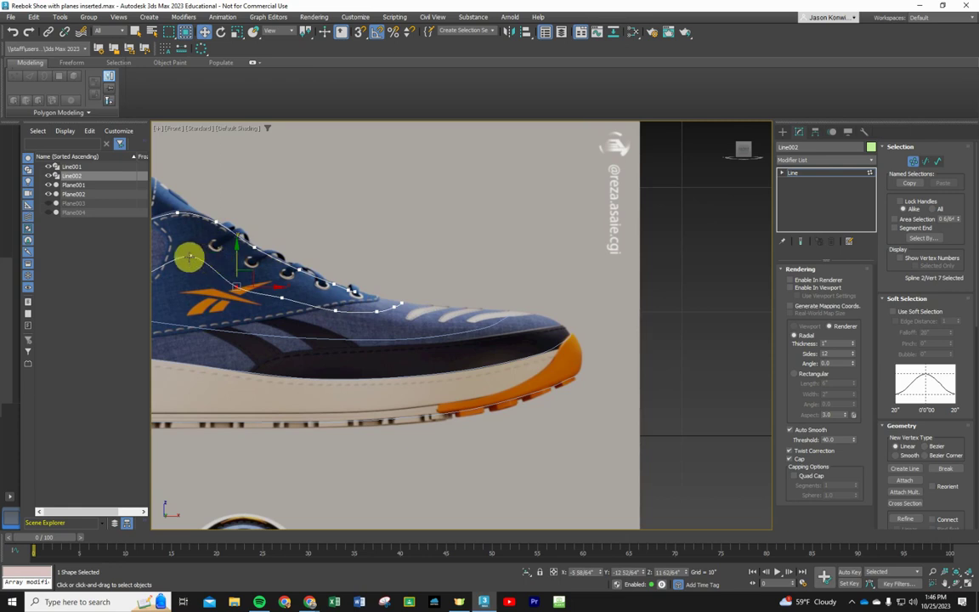
pyautogui.click(191, 255)
pyautogui.moveTo(190, 227); pyautogui.dragTo(186, 244)
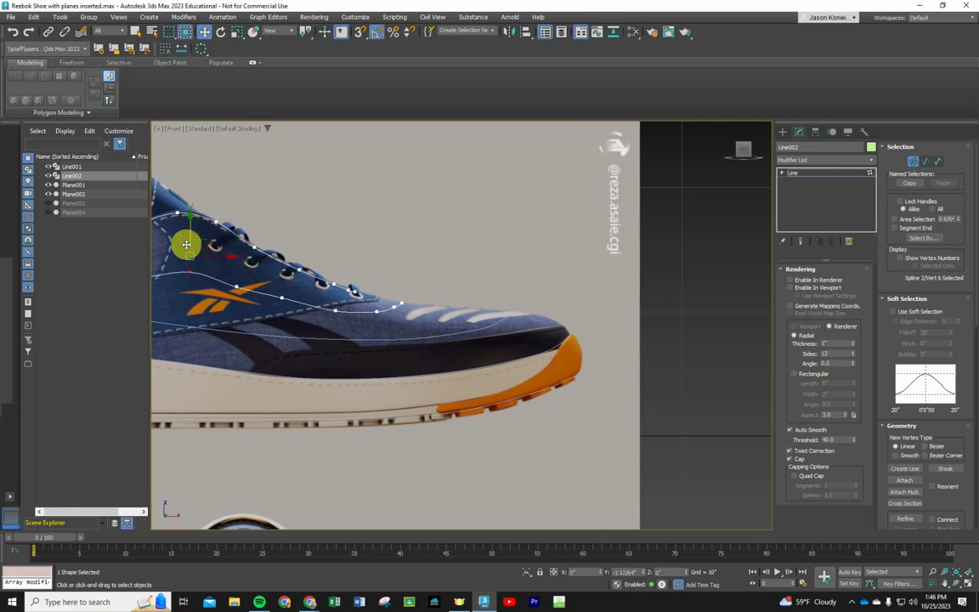
# Step: Deselect the spline's vertices, restore the four-viewport layout and maximize the Top view around the foot opening
pyautogui.moveTo(203, 343); pyautogui.dragTo(349, 364, button='middle')
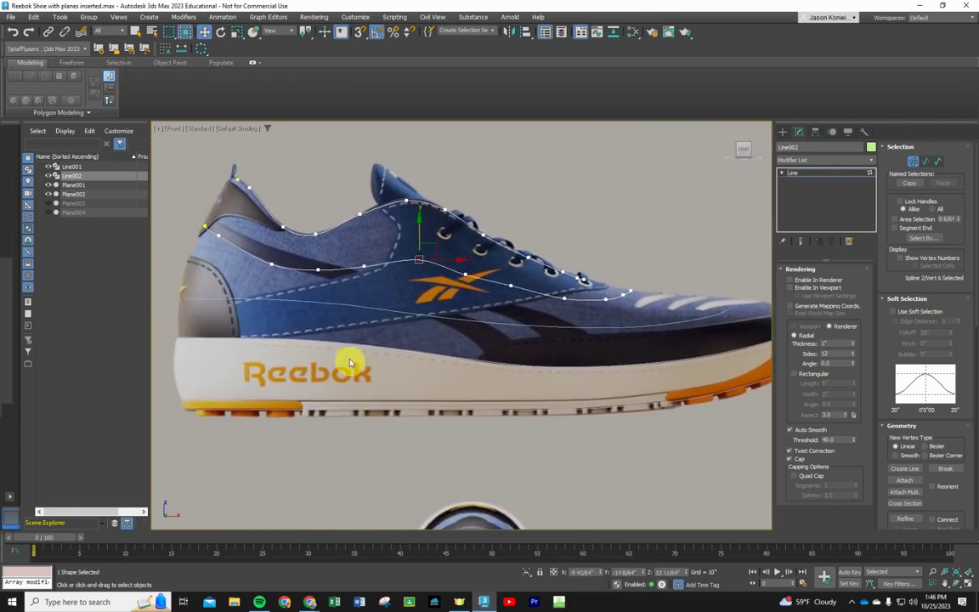
pyautogui.click(202, 226)
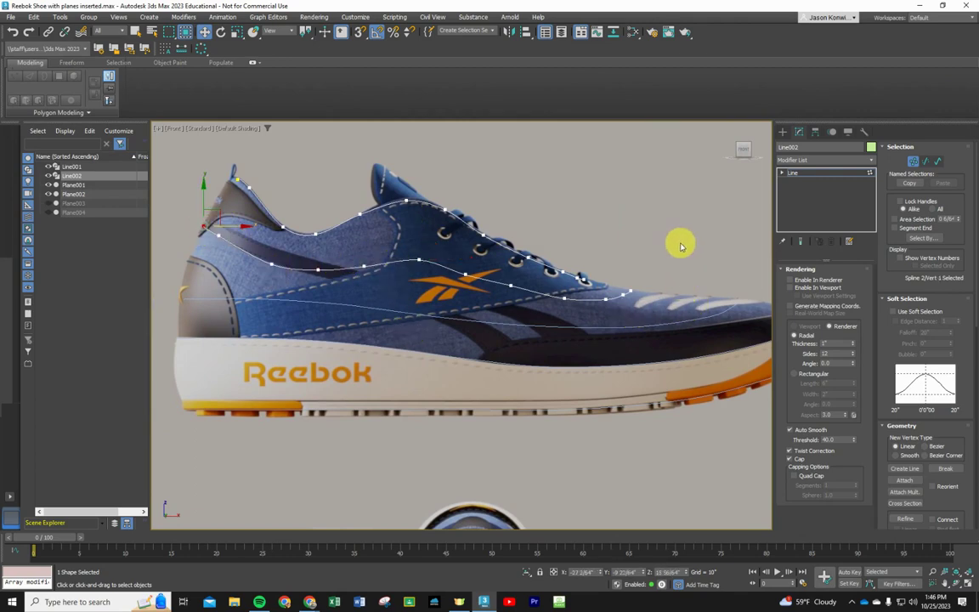
pyautogui.click(612, 218)
pyautogui.click(161, 129)
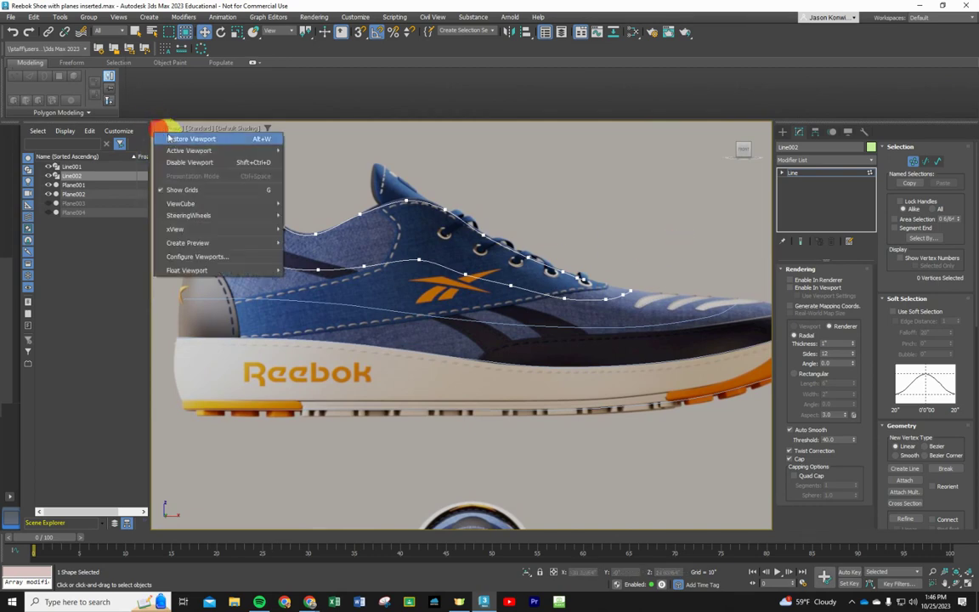
pyautogui.click(183, 138)
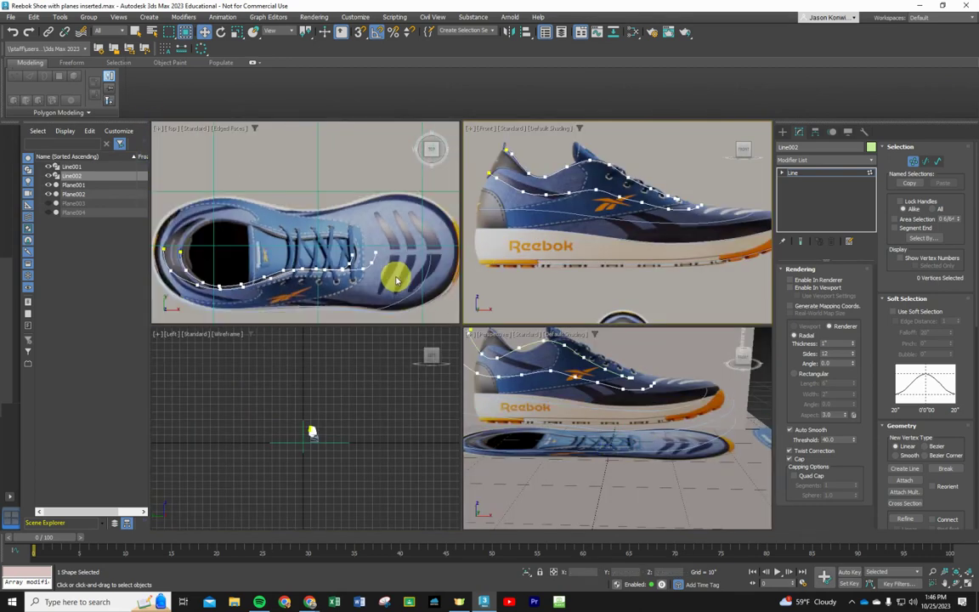
pyautogui.scroll(3, 319, 293)
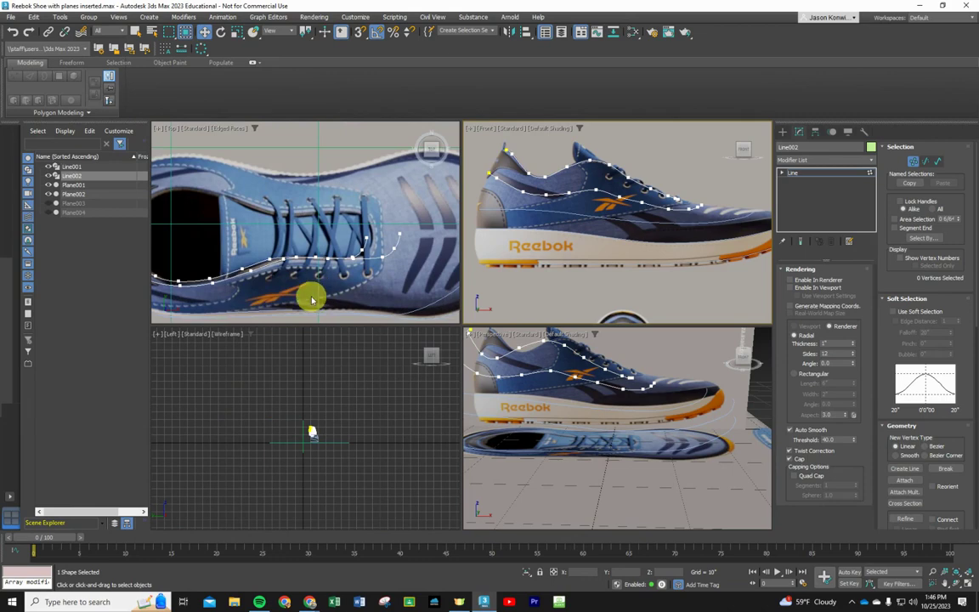
pyautogui.scroll(-3, 265, 299)
pyautogui.scroll(2, 265, 299)
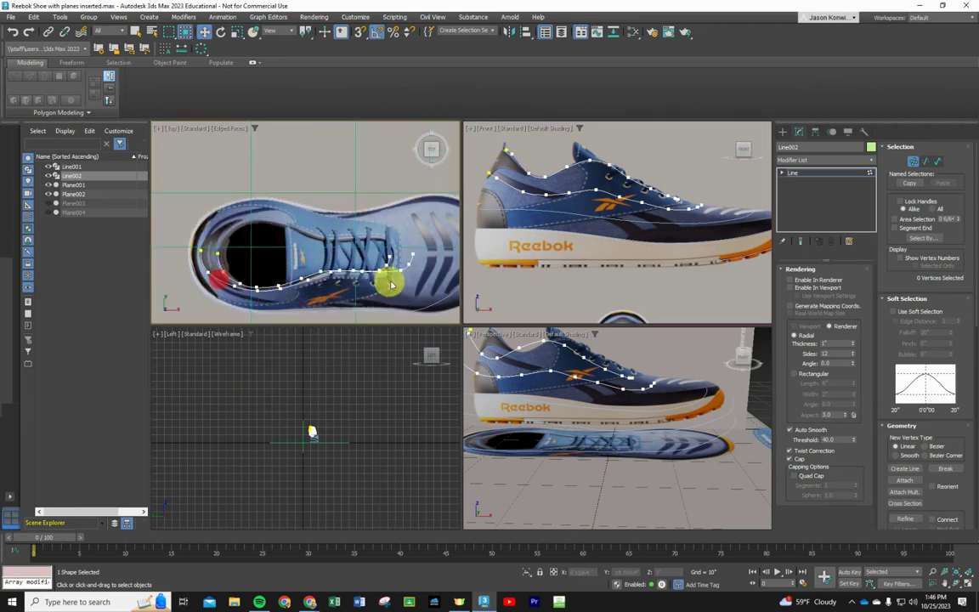
pyautogui.scroll(2, 323, 295)
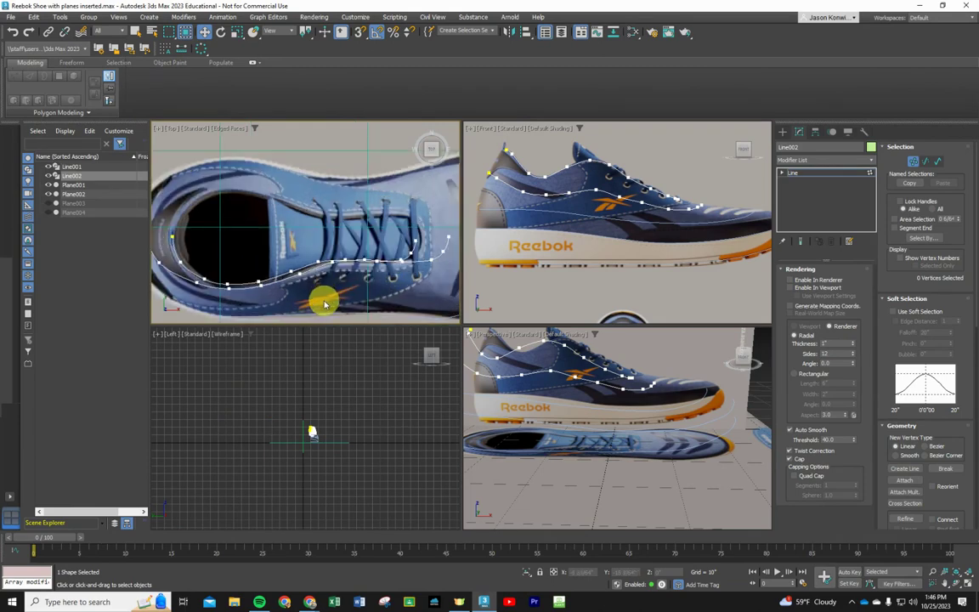
pyautogui.scroll(-2, 323, 295)
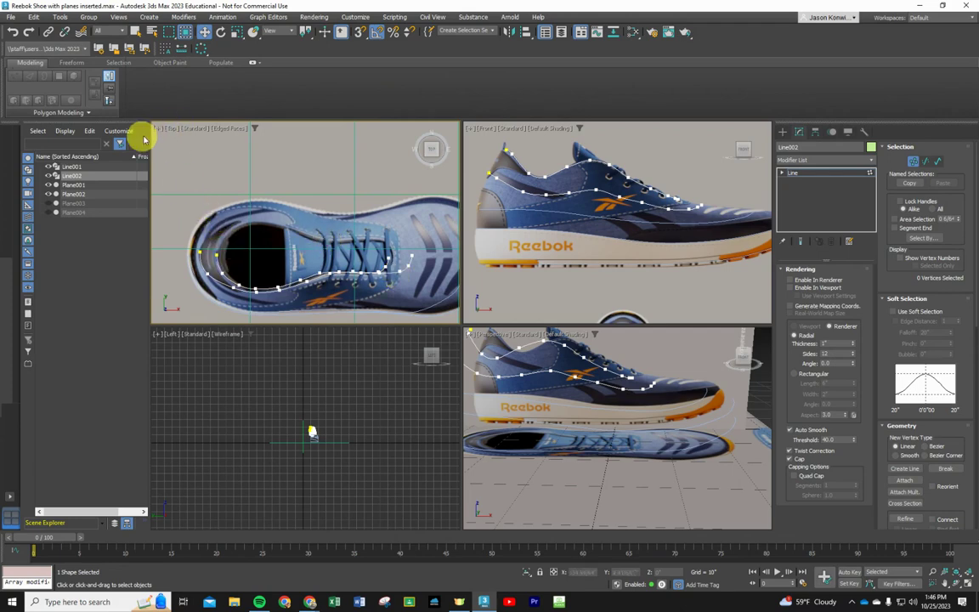
pyautogui.click(180, 139)
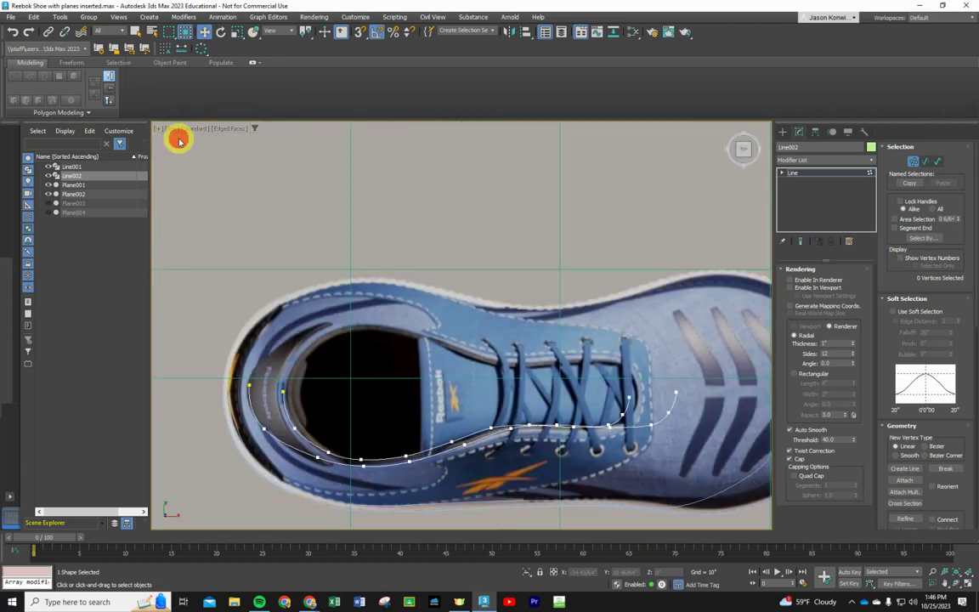
# Step: Lower the eleventh, tenth and ninth vertices of Line002's second spline in the Top view, widening the curve around the front eyelets
pyautogui.scroll(4, 633, 430)
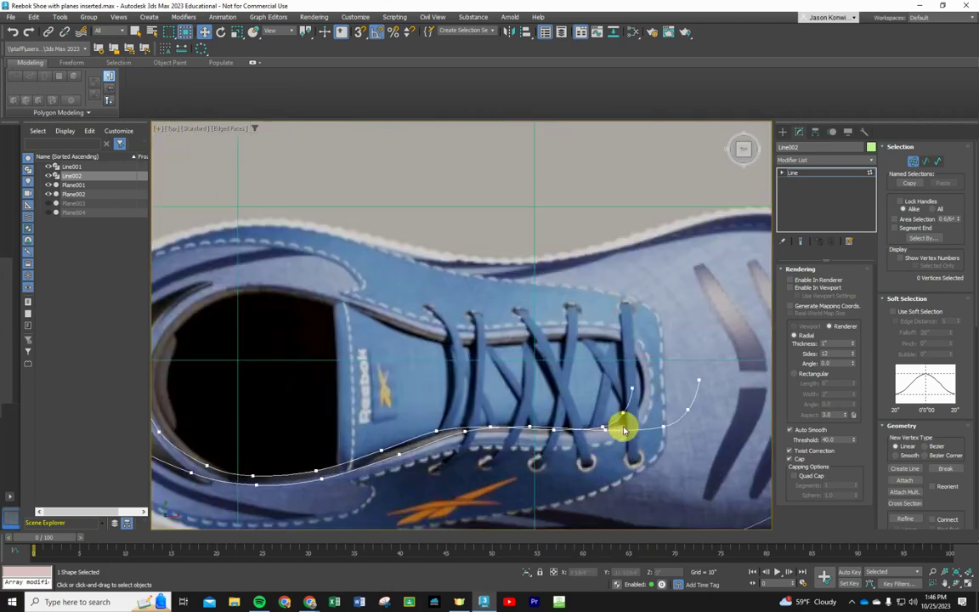
pyautogui.scroll(-3, 612, 441)
pyautogui.scroll(3, 612, 442)
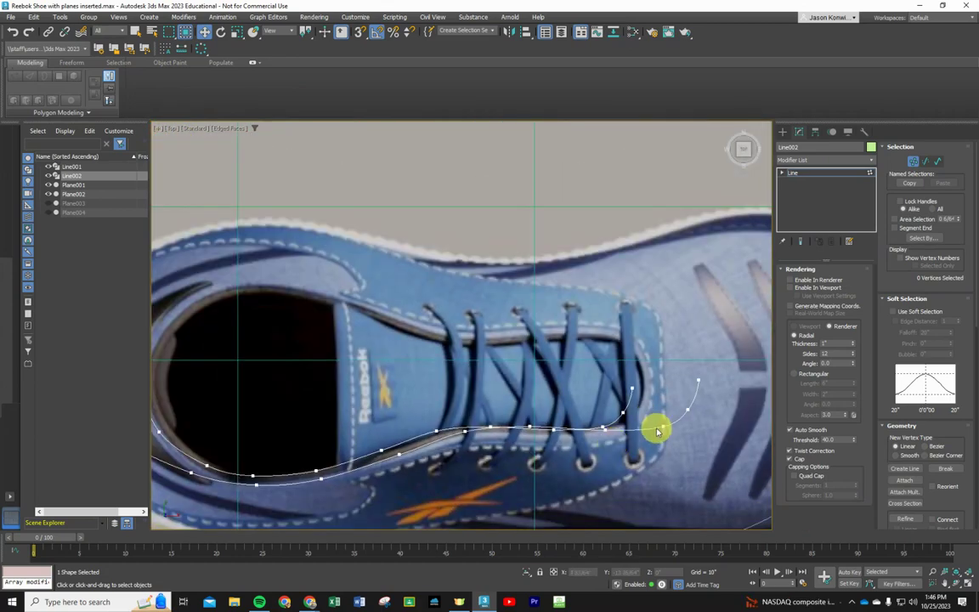
pyautogui.scroll(-3, 676, 460)
pyautogui.moveTo(673, 462); pyautogui.dragTo(644, 379, button='middle')
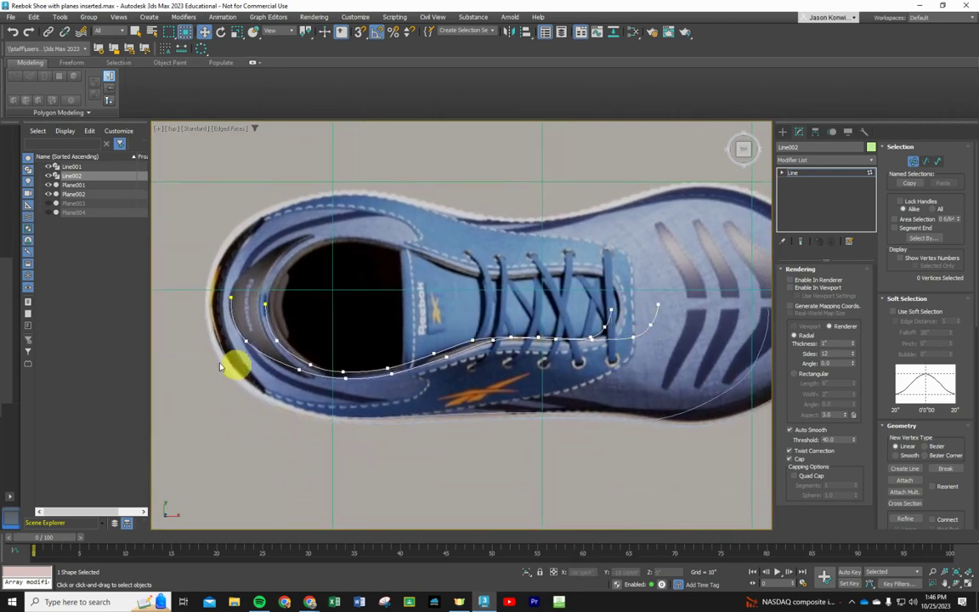
pyautogui.click(914, 163)
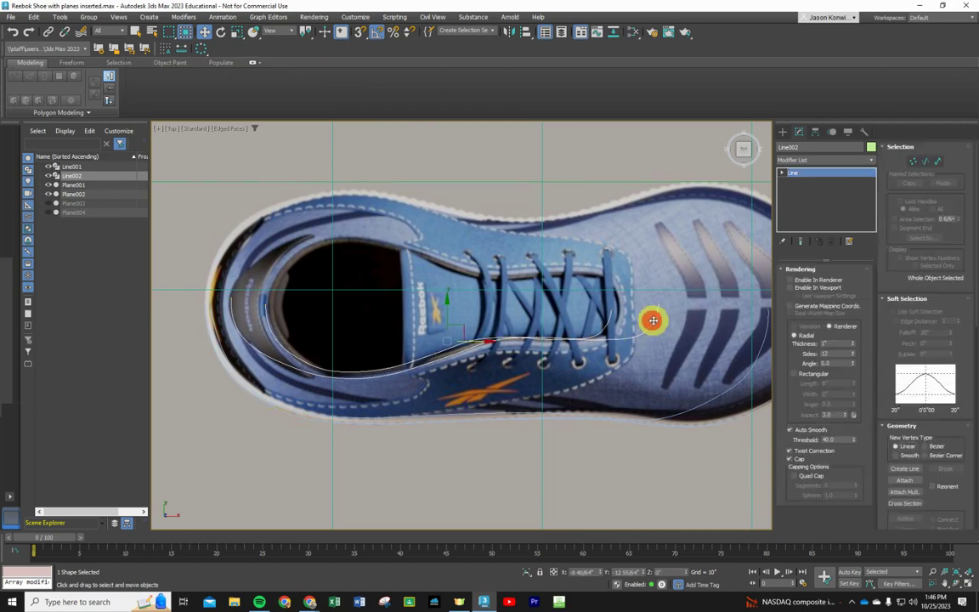
pyautogui.click(914, 161)
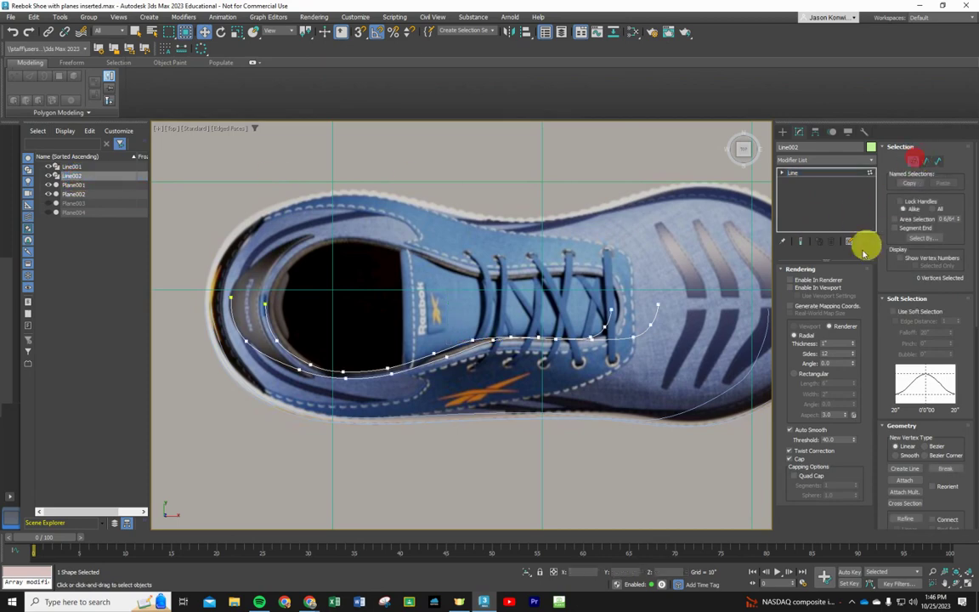
pyautogui.click(630, 337)
pyautogui.scroll(3, 591, 370)
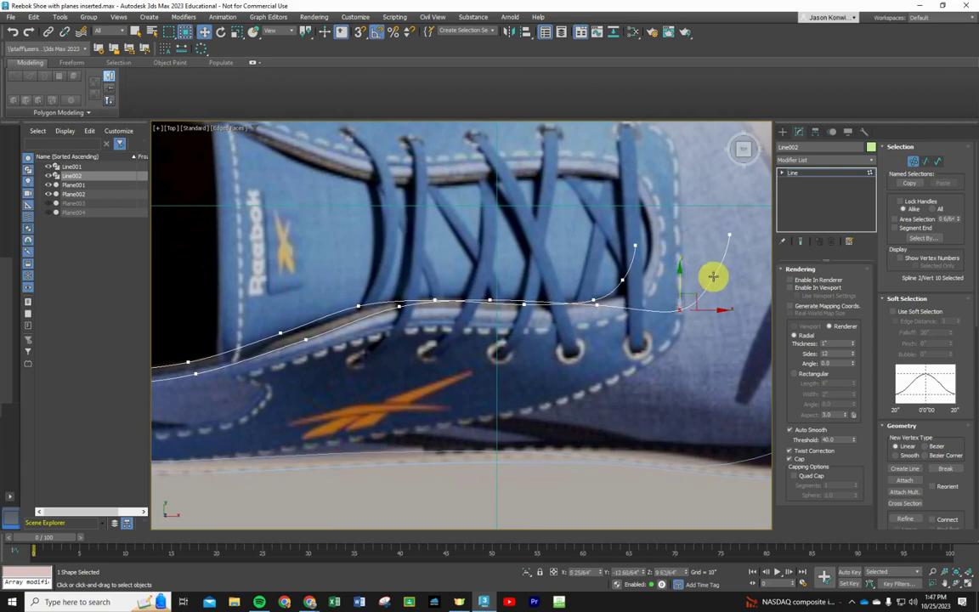
pyautogui.click(714, 275)
pyautogui.moveTo(715, 255); pyautogui.dragTo(706, 265)
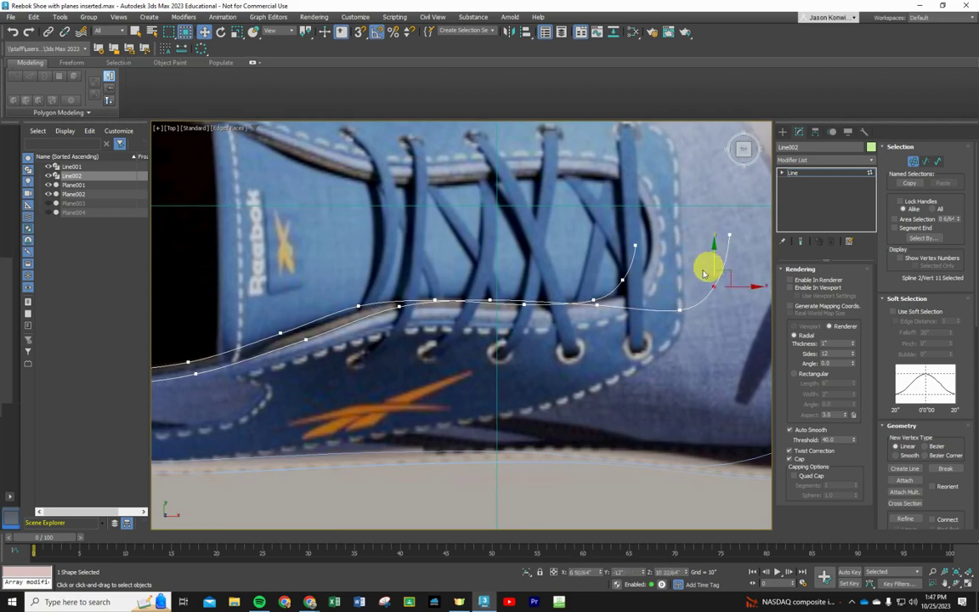
pyautogui.moveTo(596, 304); pyautogui.dragTo(597, 326)
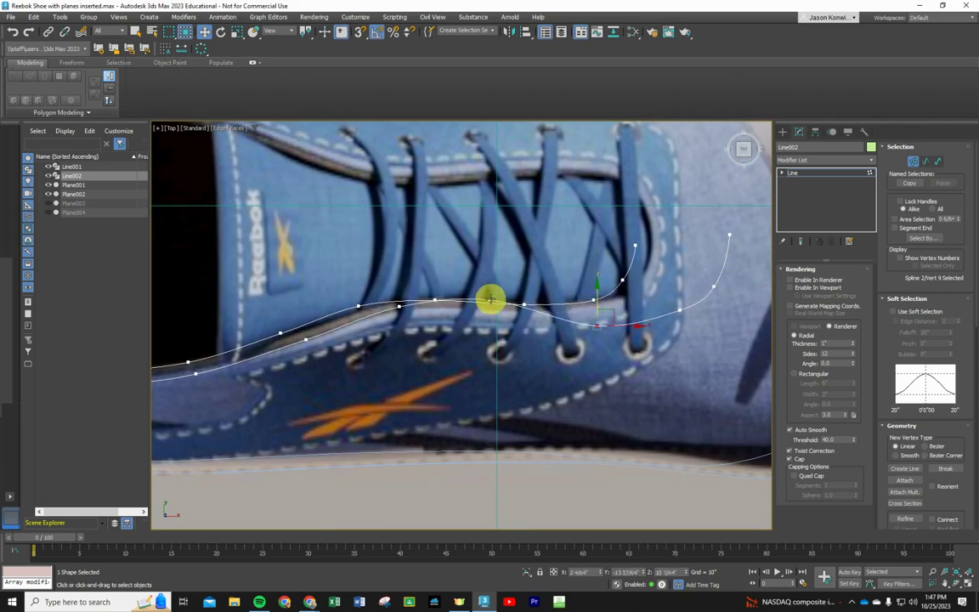
# Step: Lower the eighth through third vertices of Line002's second spline to offset it outward along the eyelets and foot opening
pyautogui.click(491, 300)
pyautogui.moveTo(489, 275); pyautogui.dragTo(542, 350)
pyautogui.scroll(-3, 621, 414)
pyautogui.scroll(-2, 625, 416)
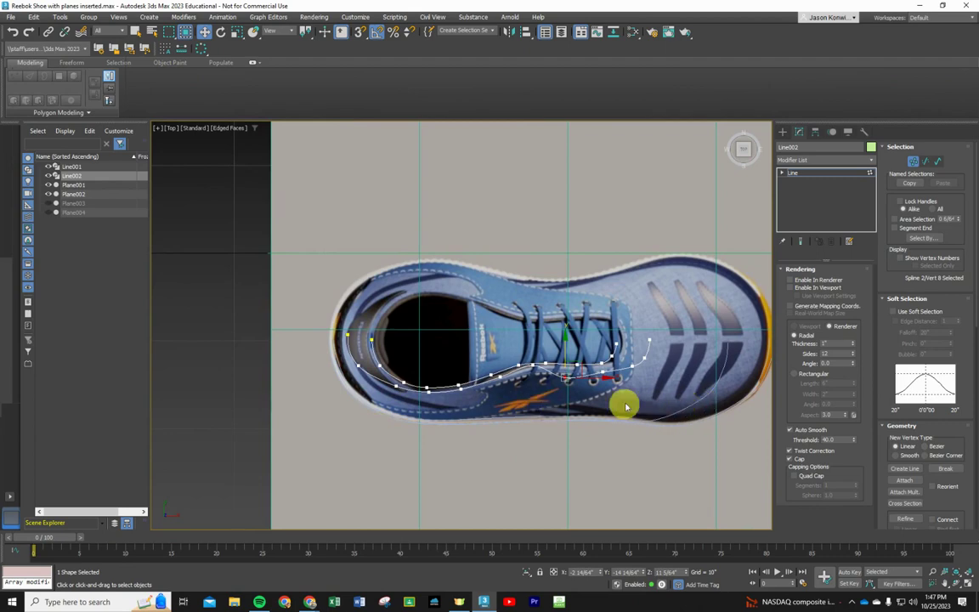
pyautogui.scroll(4, 587, 378)
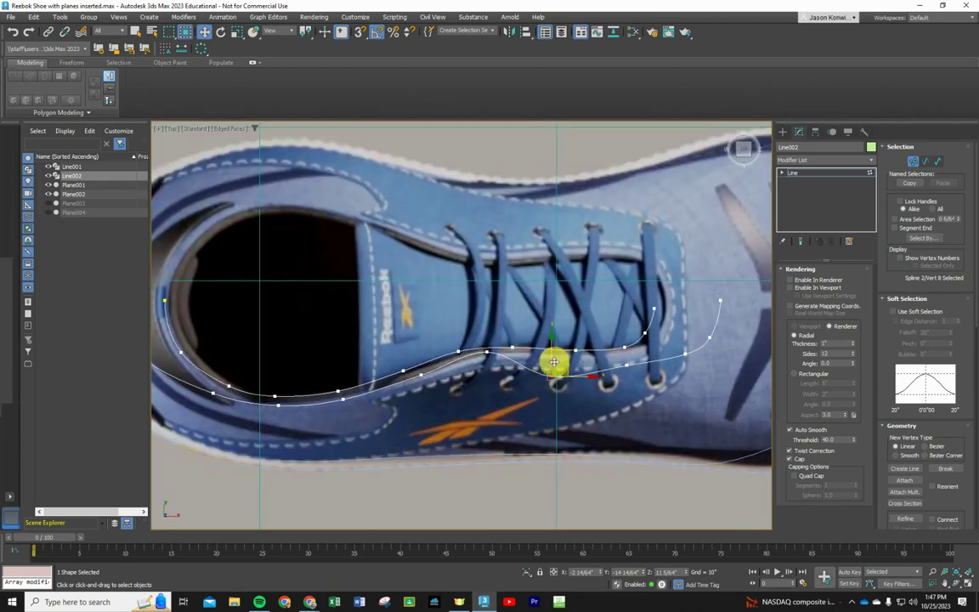
pyautogui.click(486, 352)
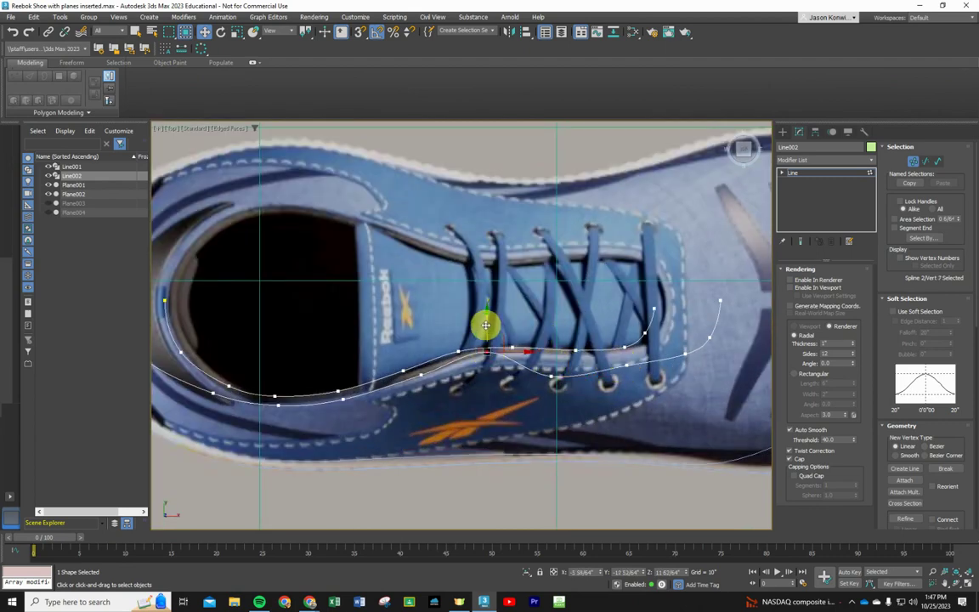
pyautogui.moveTo(483, 347); pyautogui.dragTo(355, 400)
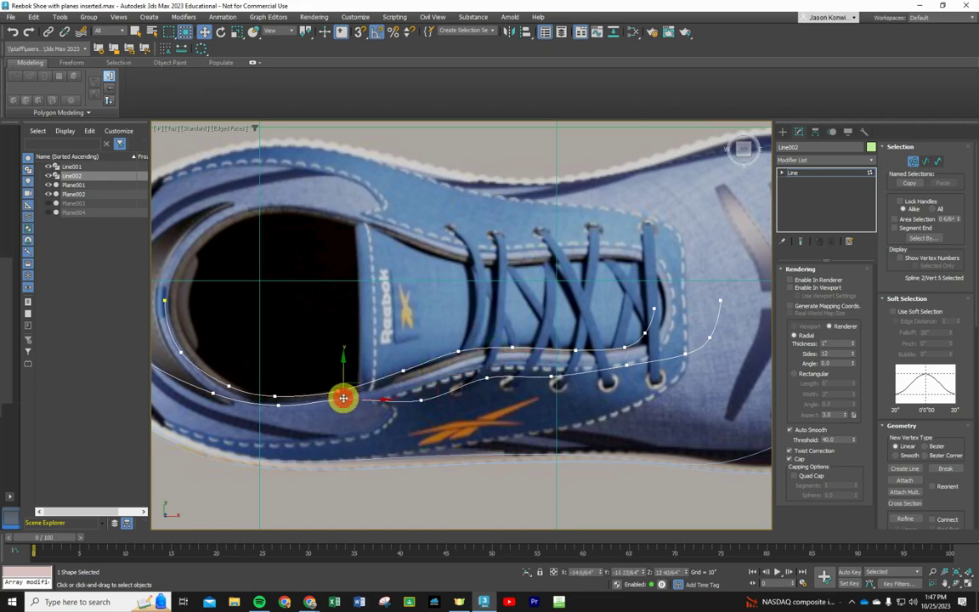
pyautogui.scroll(-5, 284, 410)
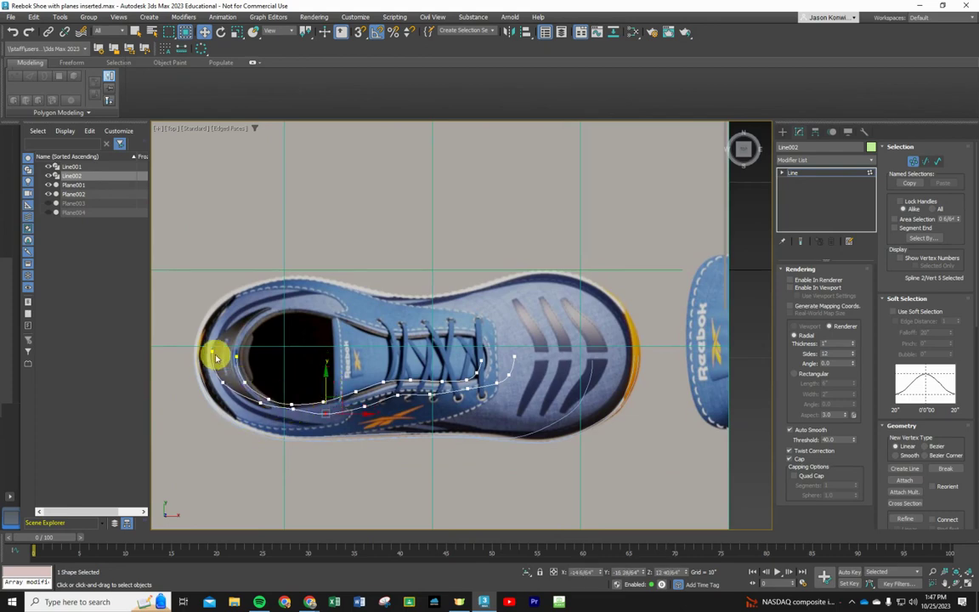
pyautogui.moveTo(324, 409); pyautogui.dragTo(258, 384)
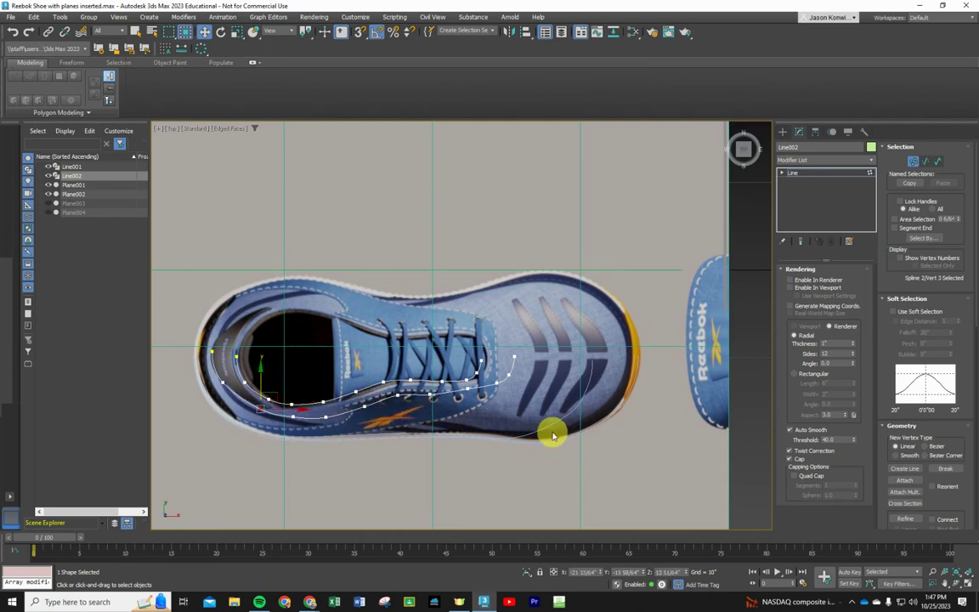
# Step: Select Line001 and raise its third spline's eighth, seventh and sixth vertices inward from the sole edge along the forefoot
pyautogui.click(71, 171)
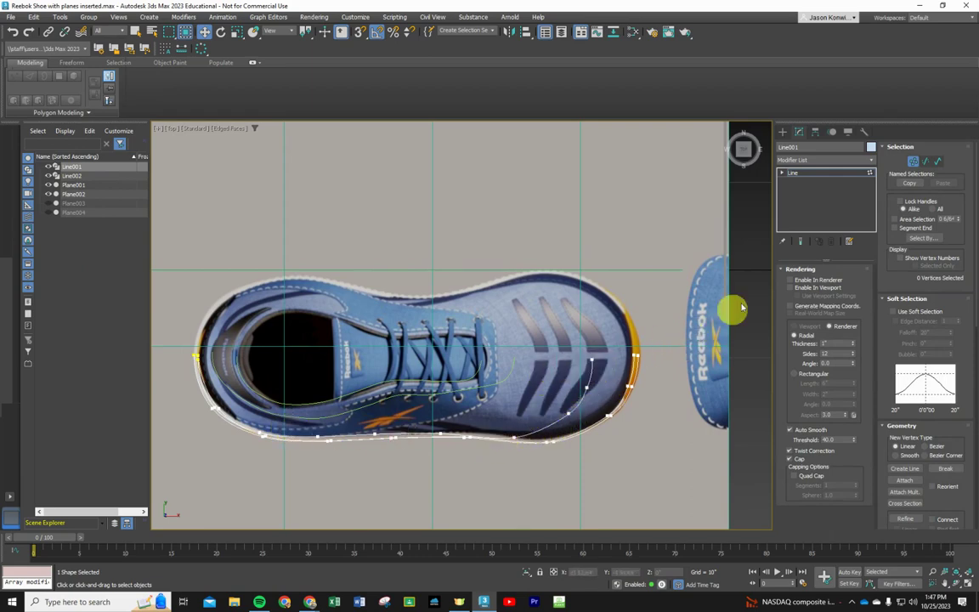
pyautogui.scroll(5, 562, 425)
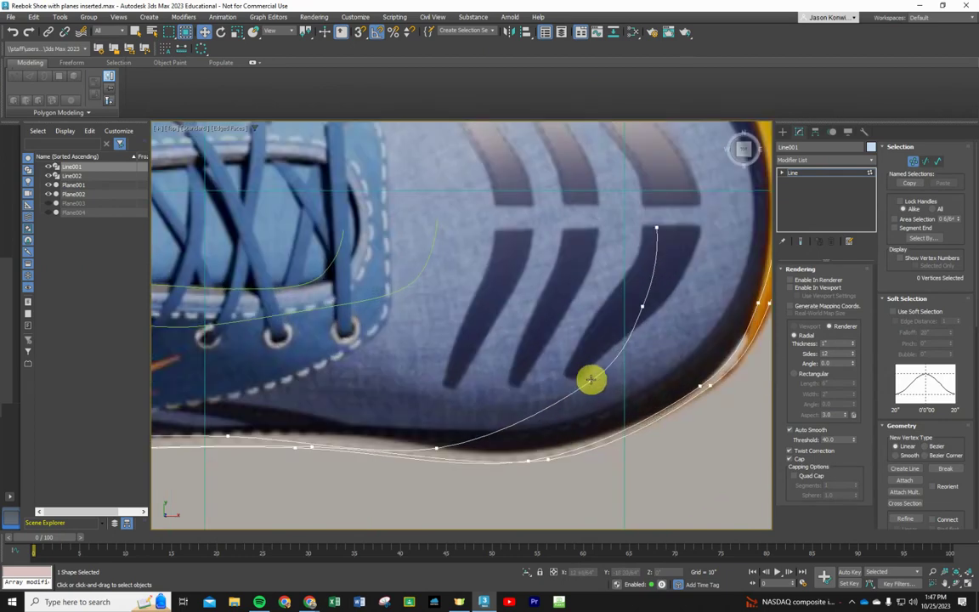
pyautogui.click(588, 381)
pyautogui.moveTo(591, 354); pyautogui.dragTo(591, 341)
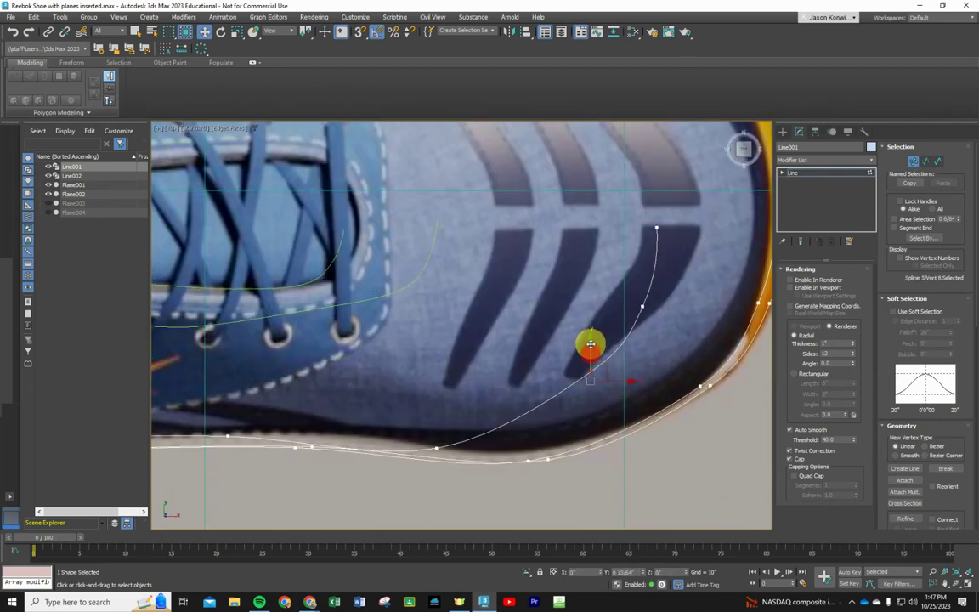
pyautogui.moveTo(434, 447); pyautogui.dragTo(415, 412)
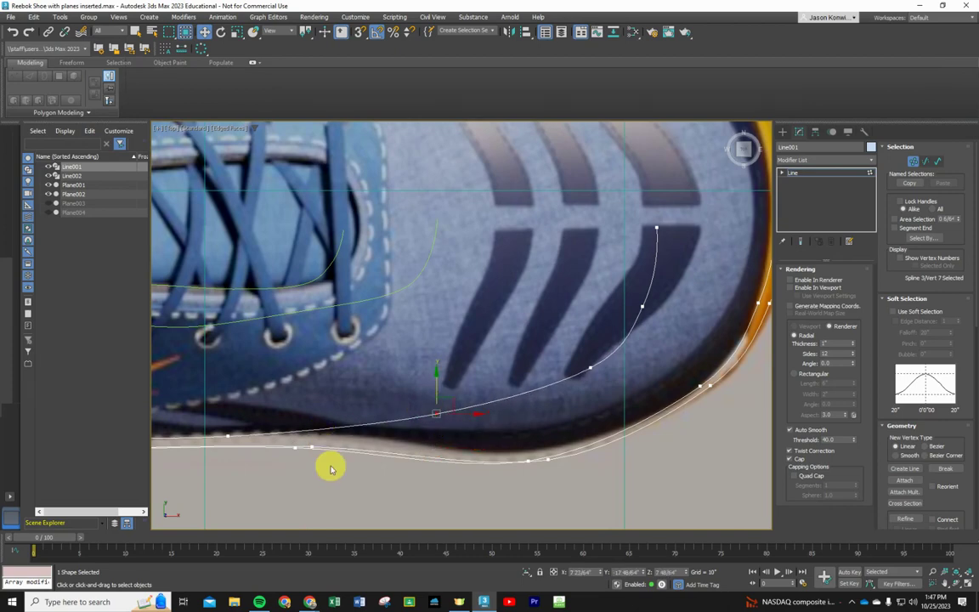
pyautogui.scroll(3, 333, 469)
pyautogui.moveTo(332, 466); pyautogui.dragTo(569, 434, button='middle')
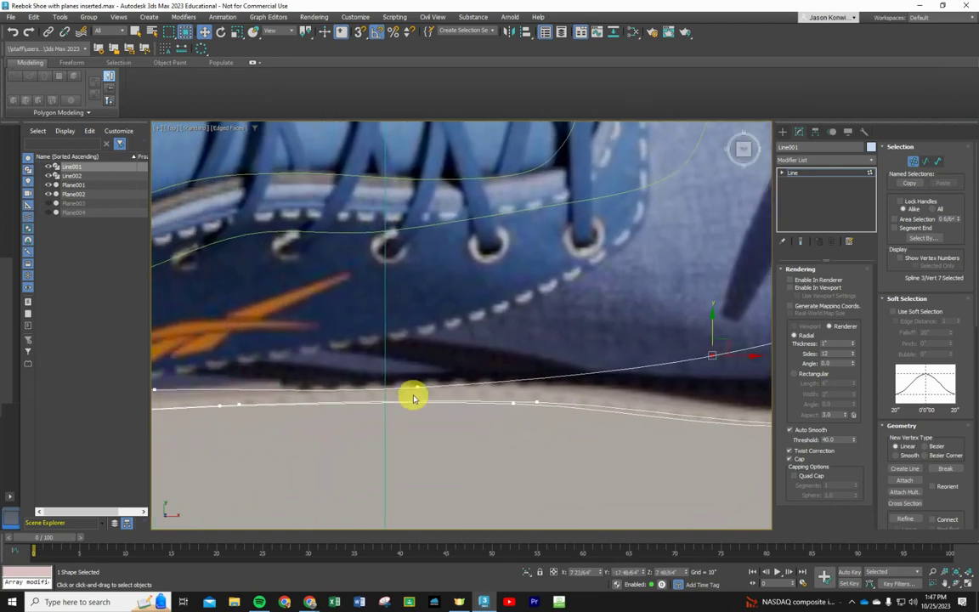
pyautogui.click(416, 388)
pyautogui.moveTo(419, 359); pyautogui.dragTo(426, 313)
pyautogui.scroll(-3, 371, 416)
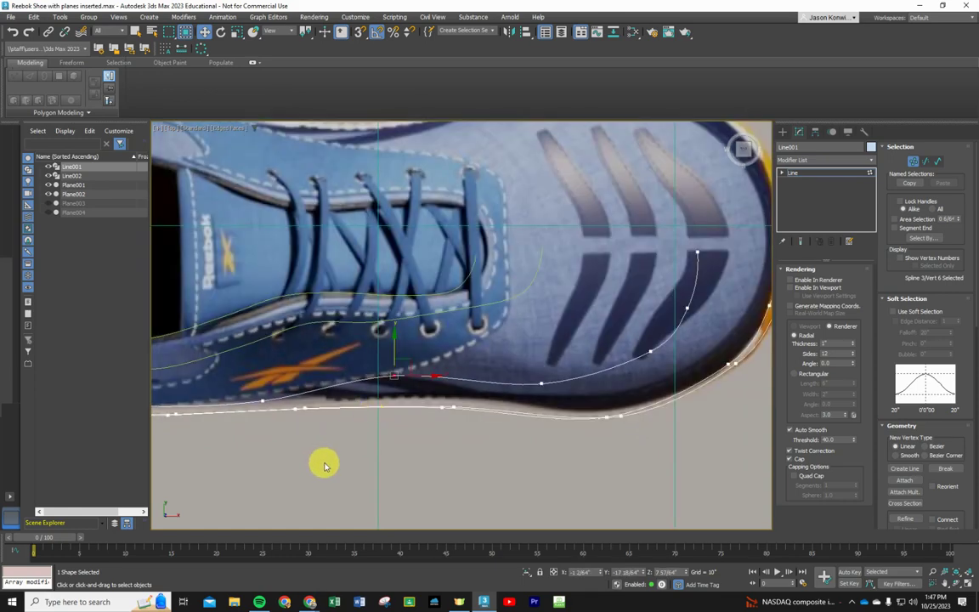
# Step: Raise the fifth through second vertices of Line001's third spline inward from the sole edge, from the side logo to the heel
pyautogui.moveTo(323, 464); pyautogui.dragTo(523, 364, button='middle')
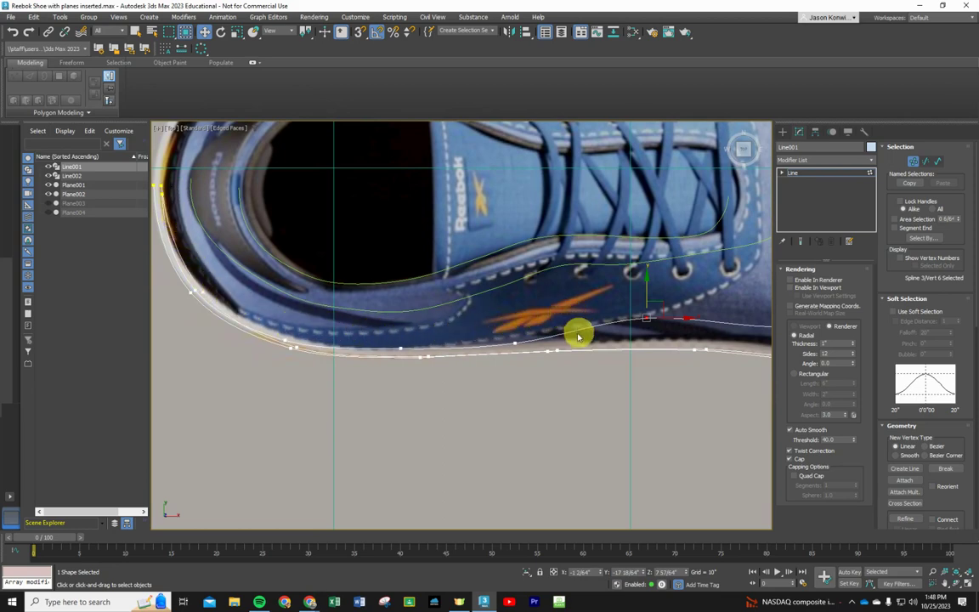
pyautogui.click(516, 341)
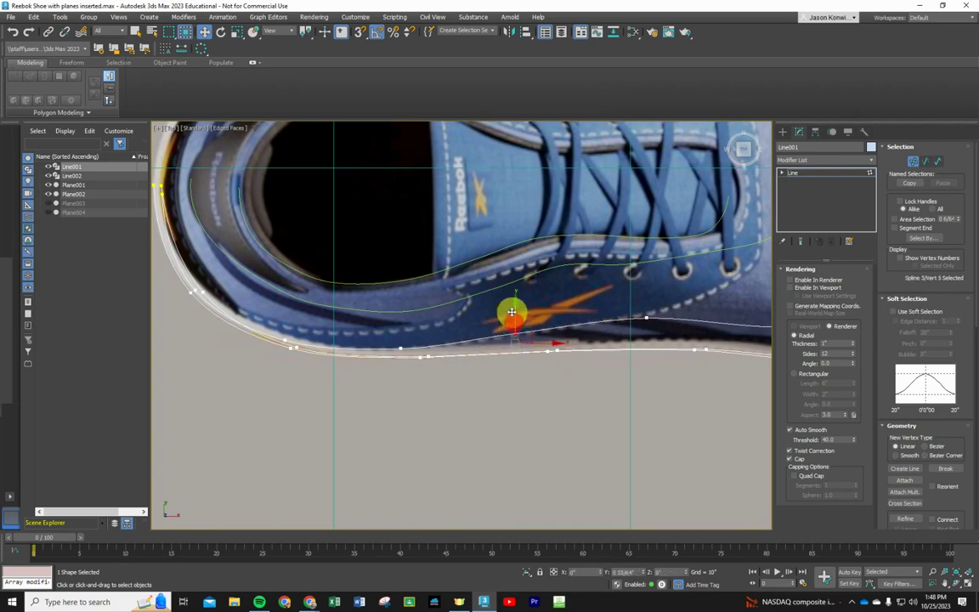
pyautogui.moveTo(512, 312); pyautogui.dragTo(508, 291)
pyautogui.moveTo(401, 347); pyautogui.dragTo(400, 332)
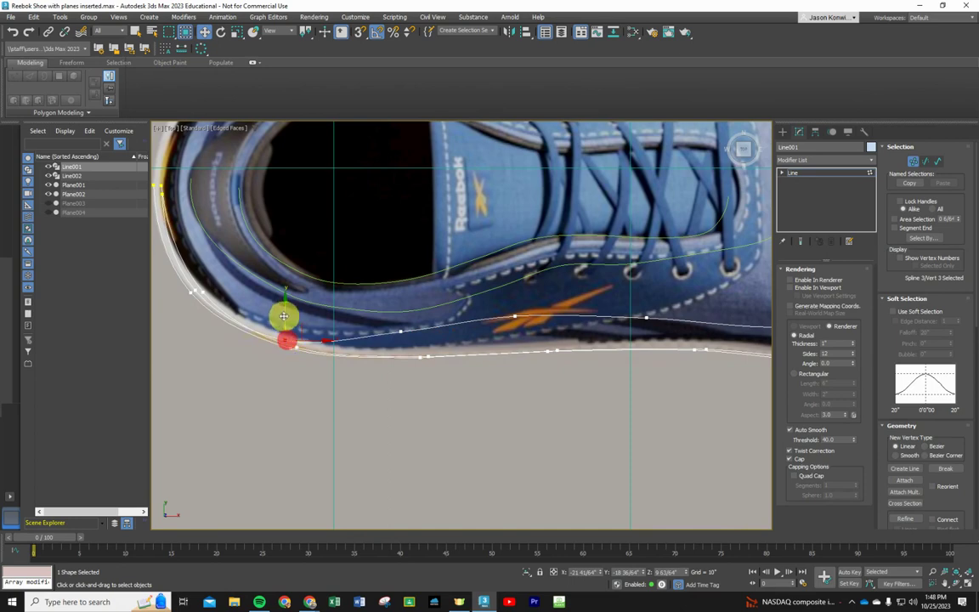
pyautogui.moveTo(284, 316); pyautogui.dragTo(286, 297)
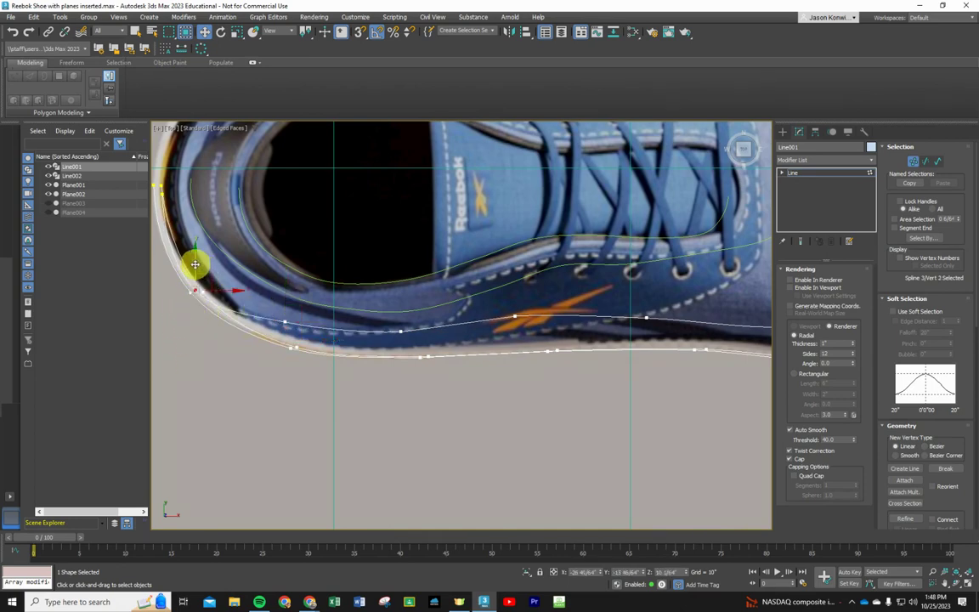
pyautogui.moveTo(195, 265); pyautogui.dragTo(197, 241)
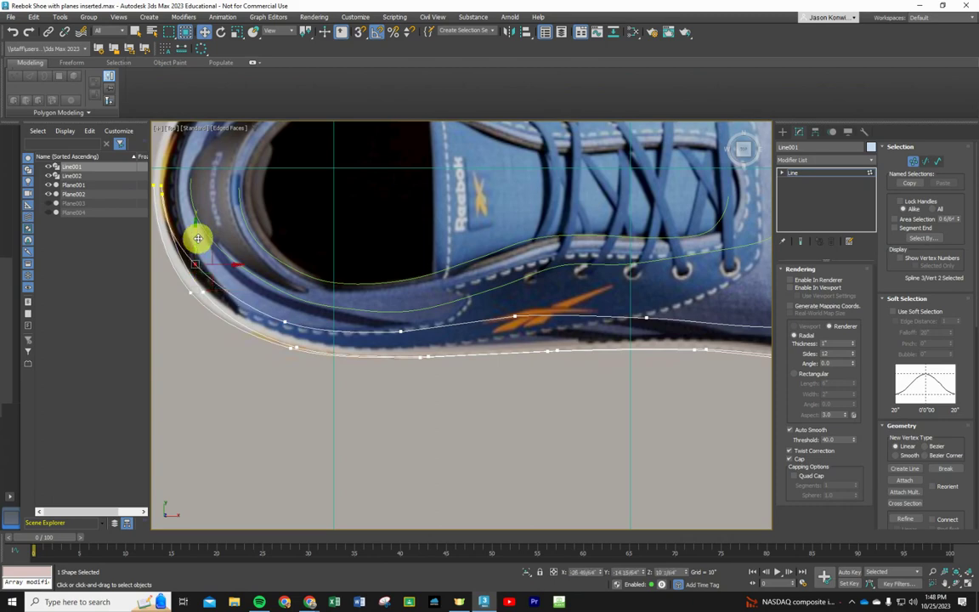
# Step: Move the heel-end first vertices of Line001's first and third splines inward in the Top view, separating them from the outer sole curve
pyautogui.scroll(-2, 194, 239)
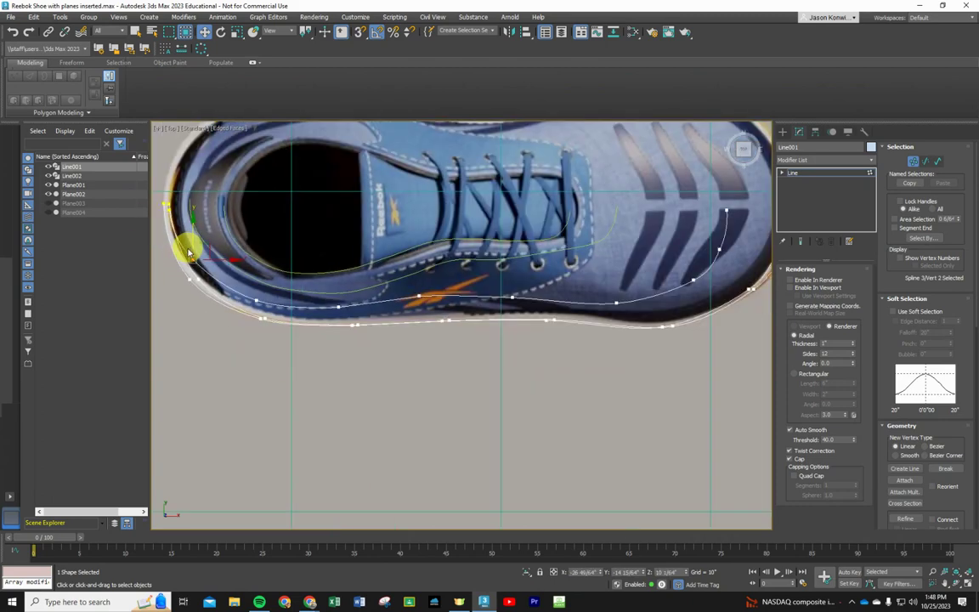
pyautogui.scroll(4, 185, 311)
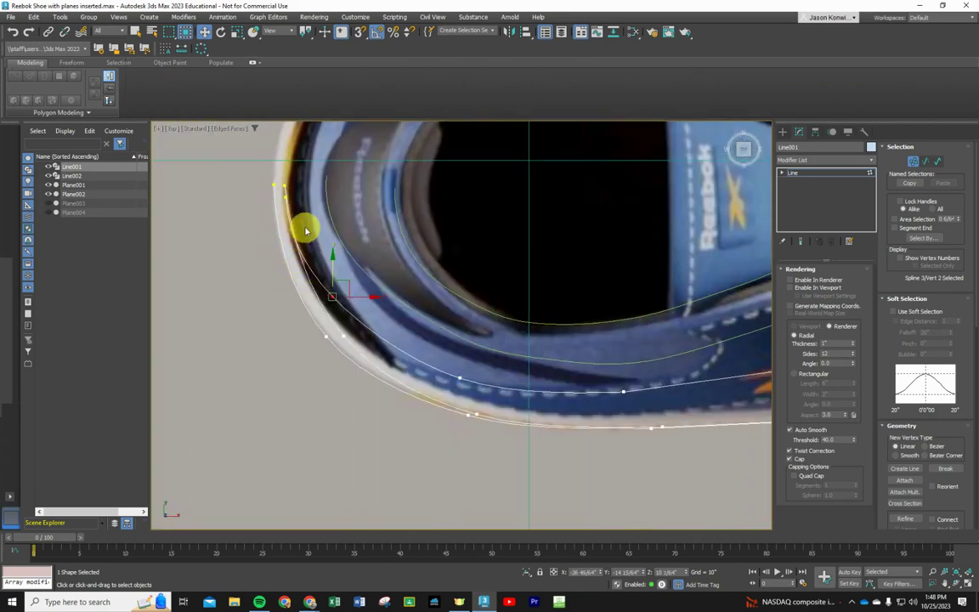
pyautogui.moveTo(284, 197); pyautogui.dragTo(299, 185)
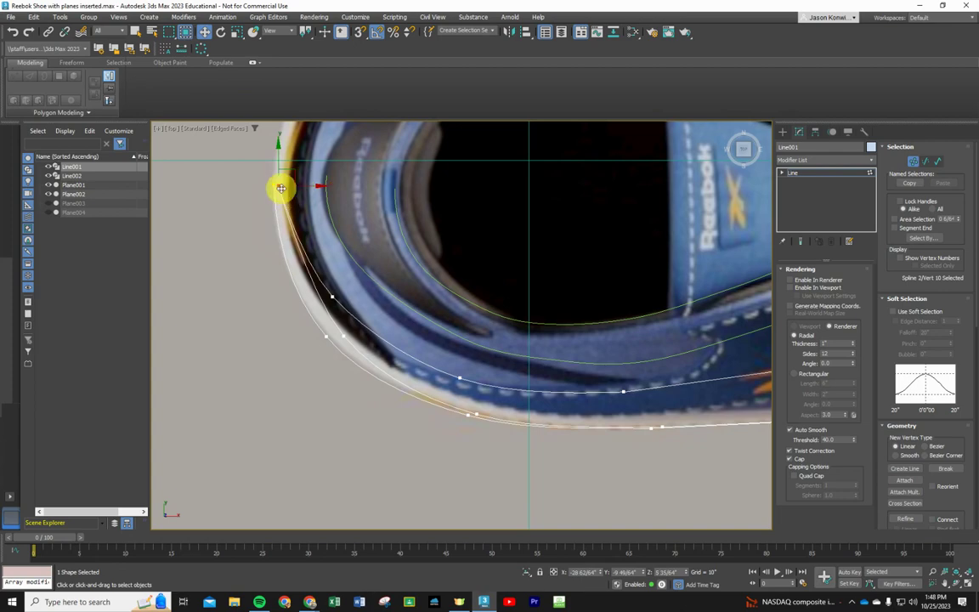
pyautogui.click(277, 184)
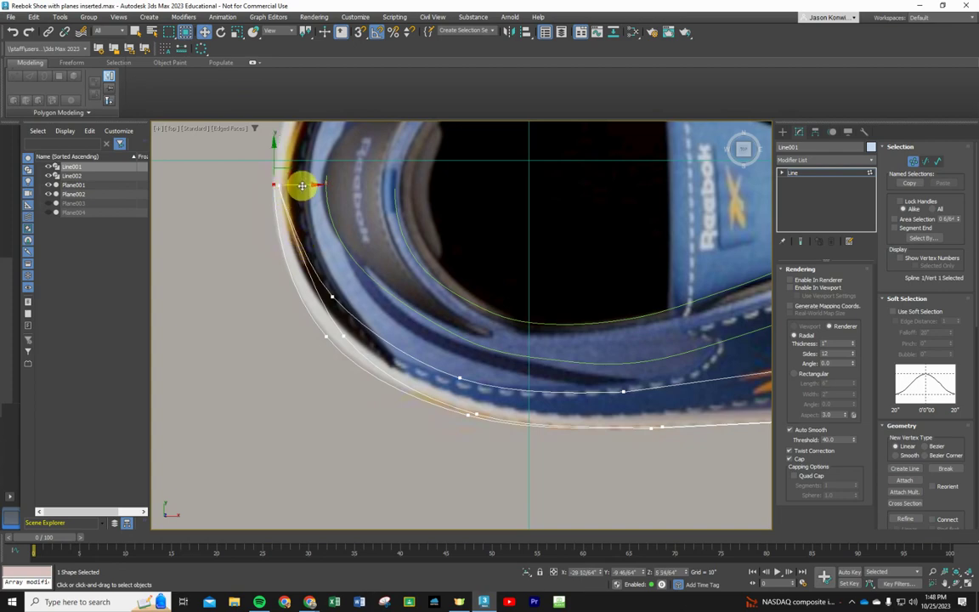
pyautogui.scroll(8, 282, 184)
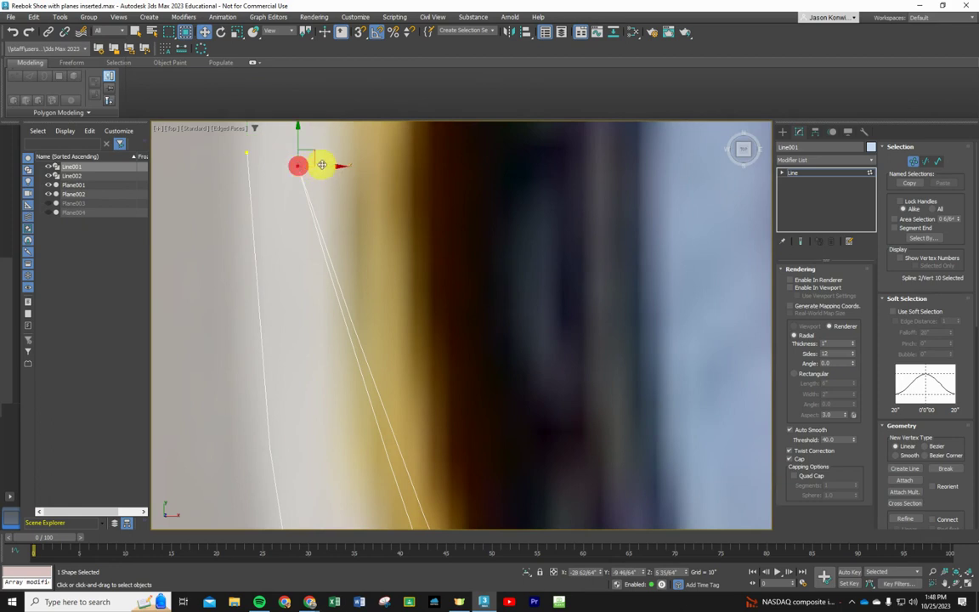
pyautogui.moveTo(322, 164); pyautogui.dragTo(376, 164)
pyautogui.hotkey('ctrl', 'z')
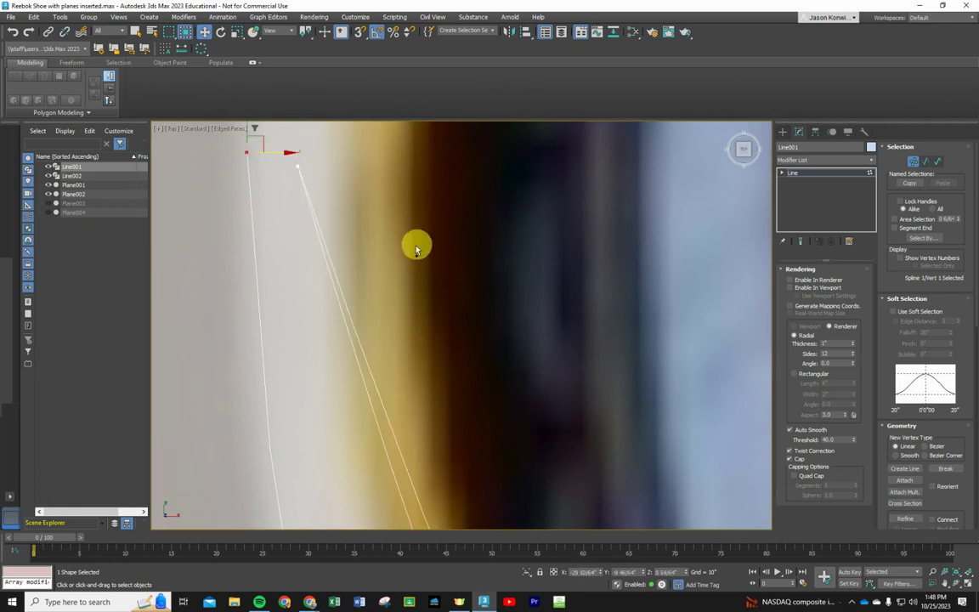
pyautogui.hotkey('ctrl', 'y')
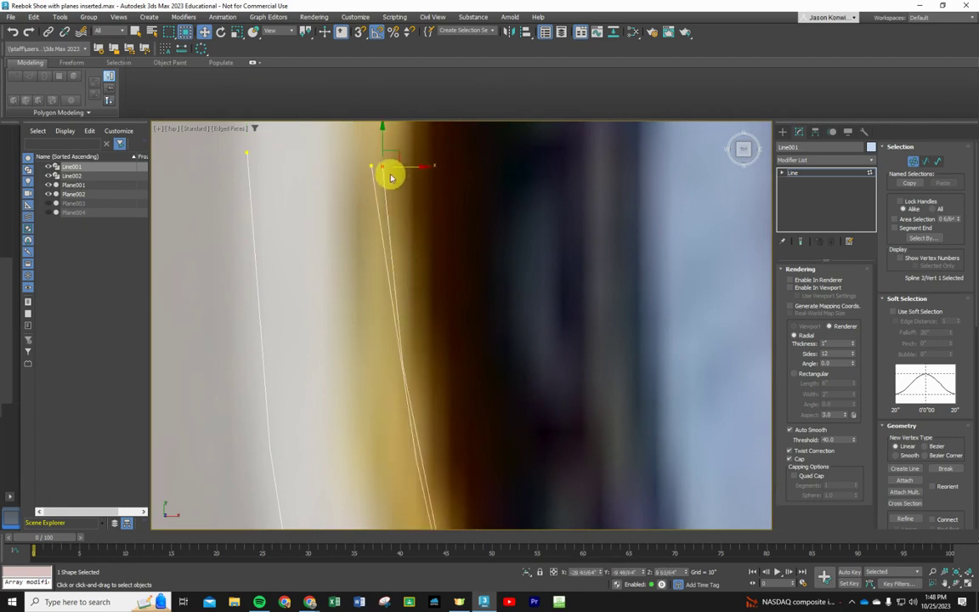
pyautogui.moveTo(408, 165); pyautogui.dragTo(345, 166)
pyautogui.scroll(-2, 427, 251)
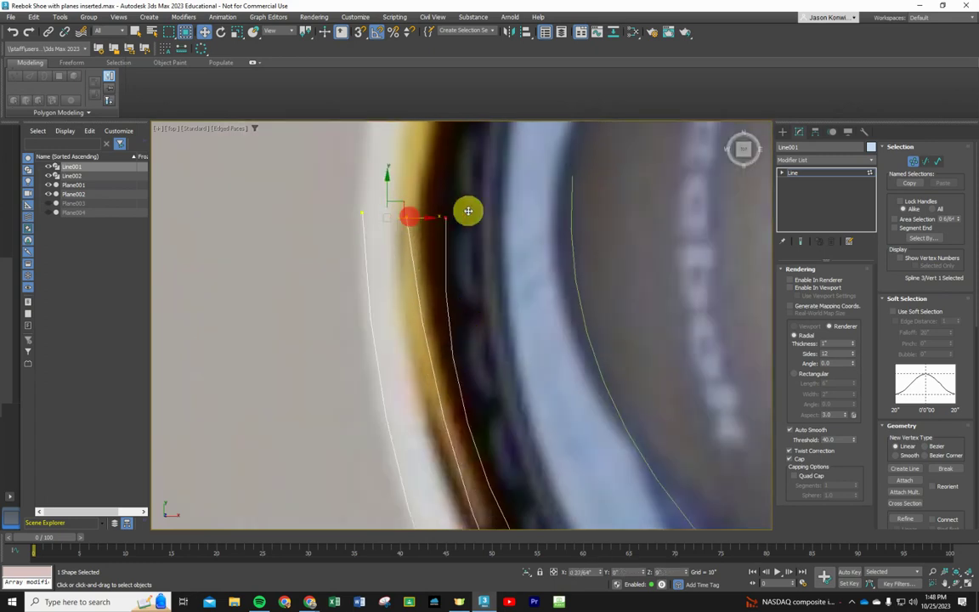
pyautogui.hotkey('ctrl', 'z')
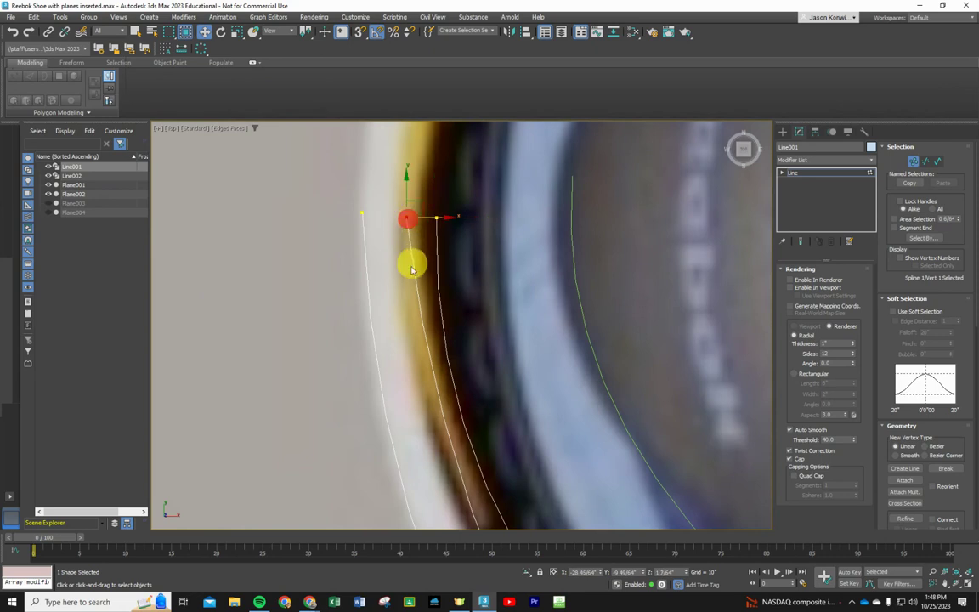
# Step: Fine-tune the heel-end vertices, nudging Line001's first spline slightly outward and its third spline slightly inward
pyautogui.scroll(-3, 406, 281)
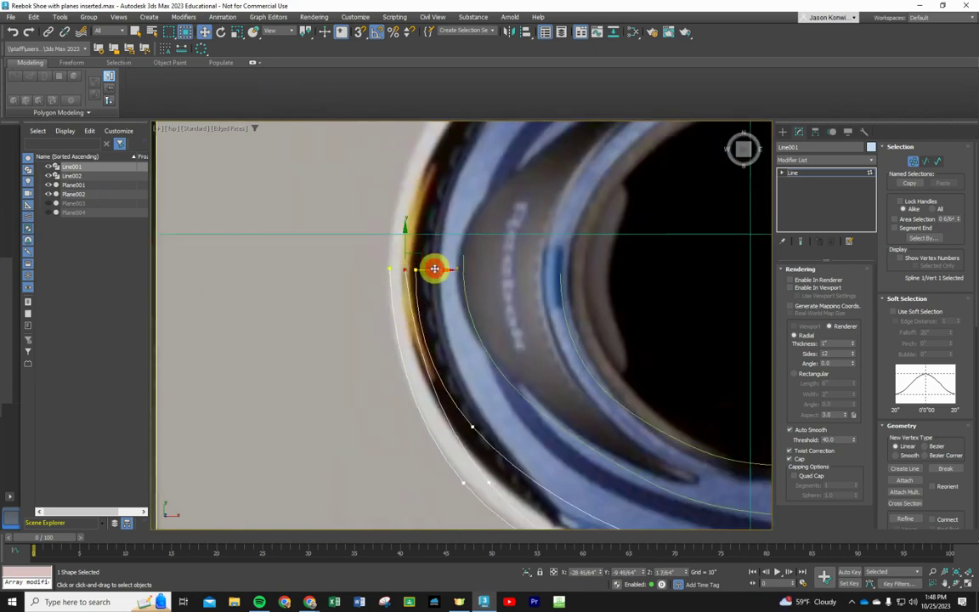
pyautogui.moveTo(434, 269); pyautogui.dragTo(430, 268)
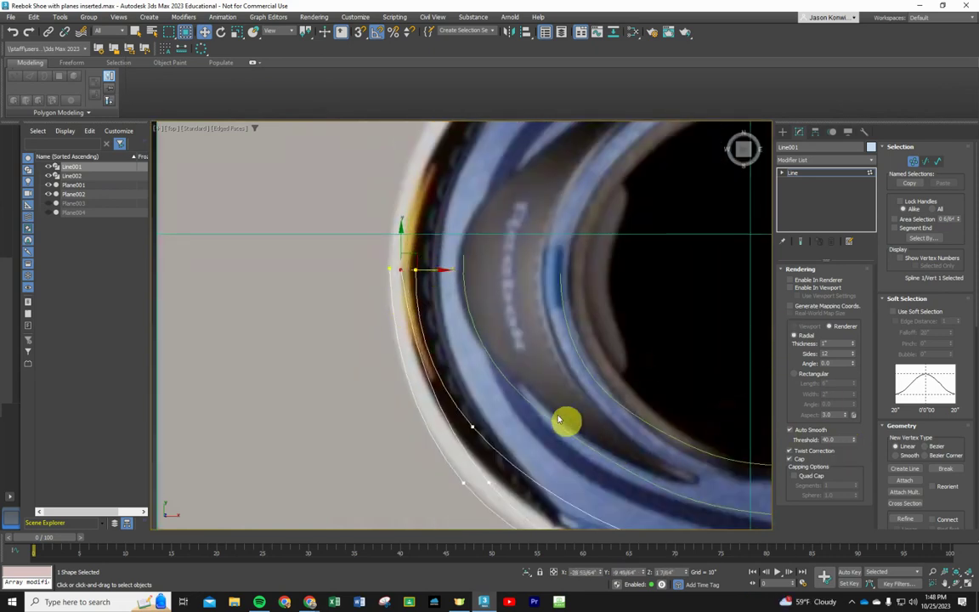
pyautogui.scroll(-2, 457, 418)
pyautogui.scroll(2, 448, 389)
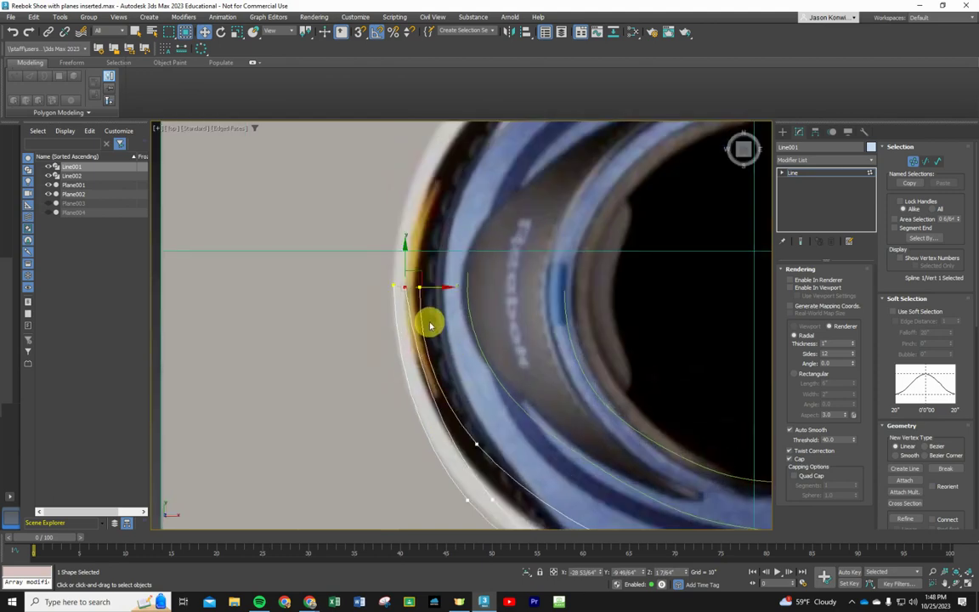
pyautogui.moveTo(432, 289)
pyautogui.mouseDown()
pyautogui.moveTo(410, 289)
pyautogui.moveTo(437, 287)
pyautogui.mouseUp()
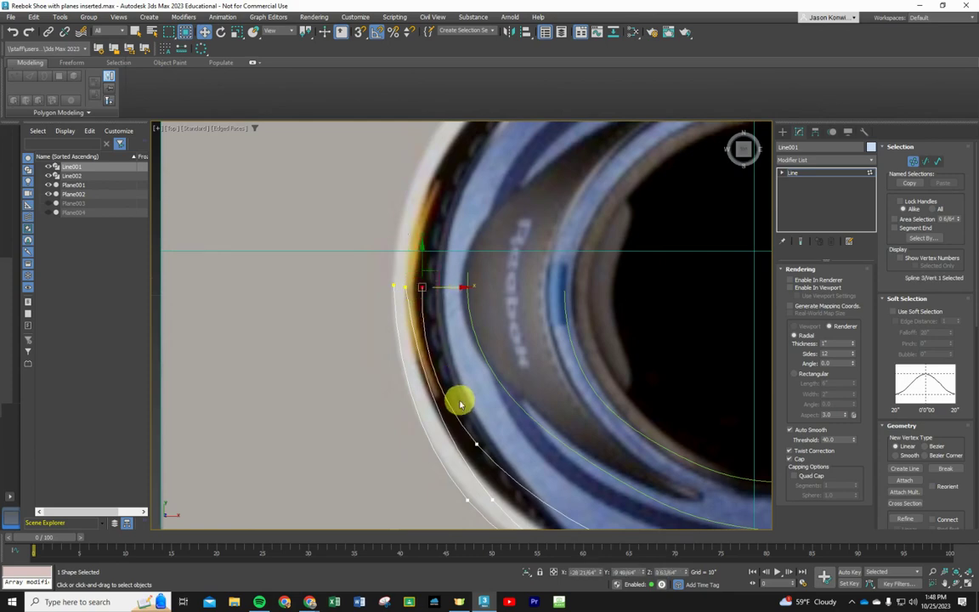
# Step: Move the second and third vertices of Line001's first spline inward around the heel curve
pyautogui.scroll(-3, 510, 482)
pyautogui.scroll(2, 481, 484)
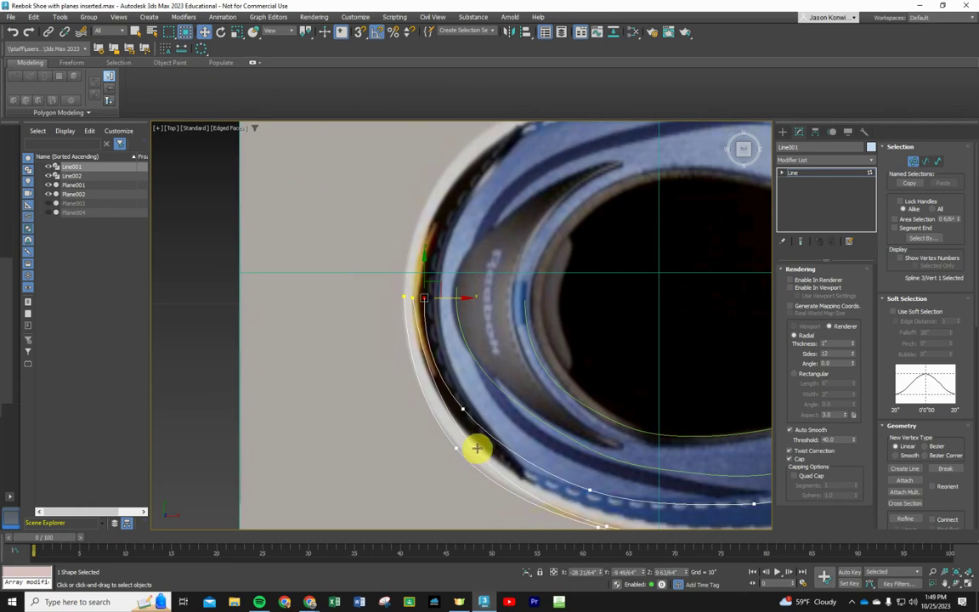
pyautogui.click(486, 449)
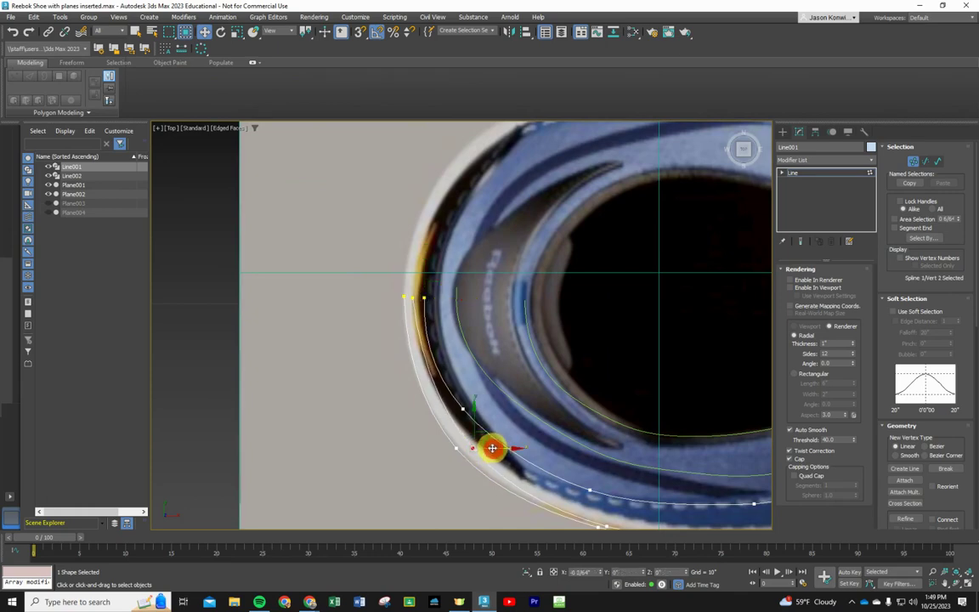
pyautogui.moveTo(492, 448)
pyautogui.mouseDown()
pyautogui.moveTo(473, 419)
pyautogui.moveTo(485, 440)
pyautogui.mouseUp()
pyautogui.moveTo(546, 521); pyautogui.dragTo(452, 445, button='middle')
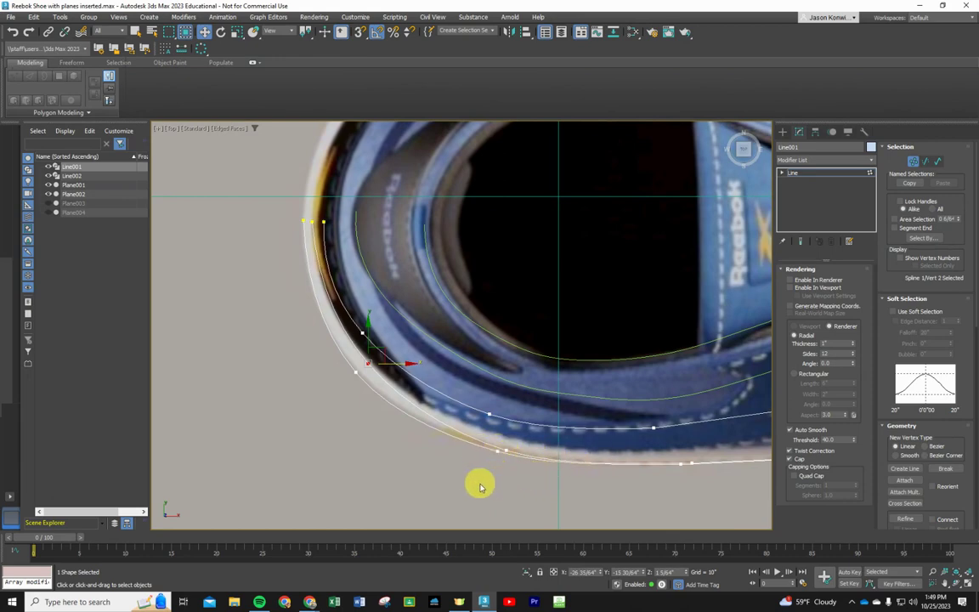
pyautogui.click(506, 449)
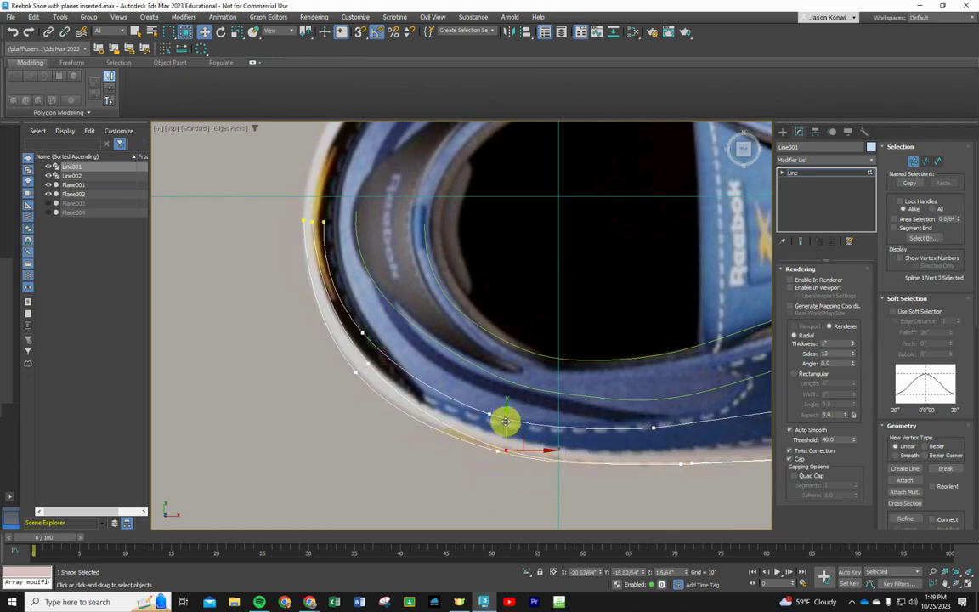
pyautogui.moveTo(506, 421); pyautogui.dragTo(506, 416)
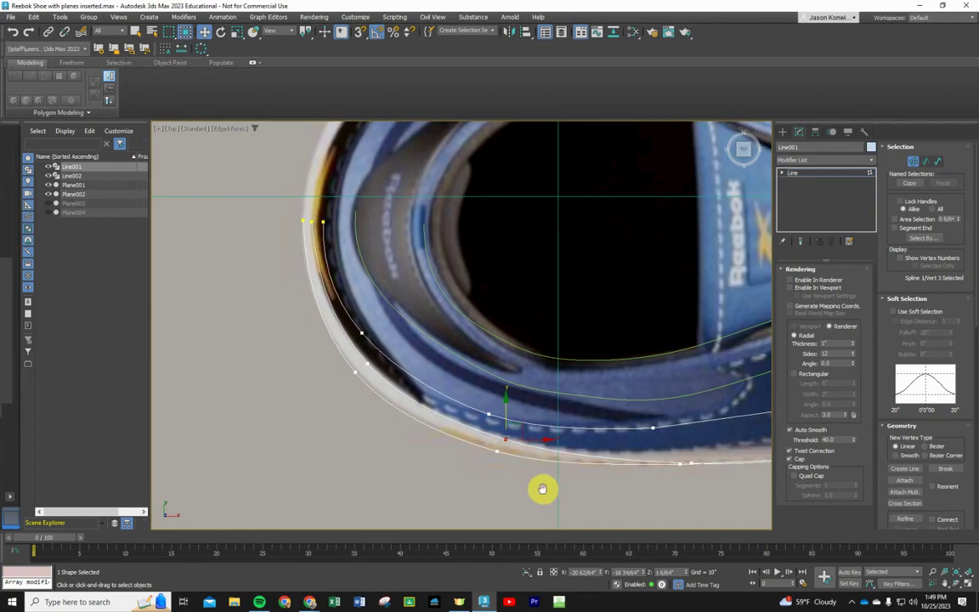
# Step: Raise the fourth and fifth vertices of Line001's first spline inward from the sole edge beneath the side logo
pyautogui.moveTo(542, 487); pyautogui.dragTo(380, 437, button='middle')
pyautogui.scroll(2, 518, 441)
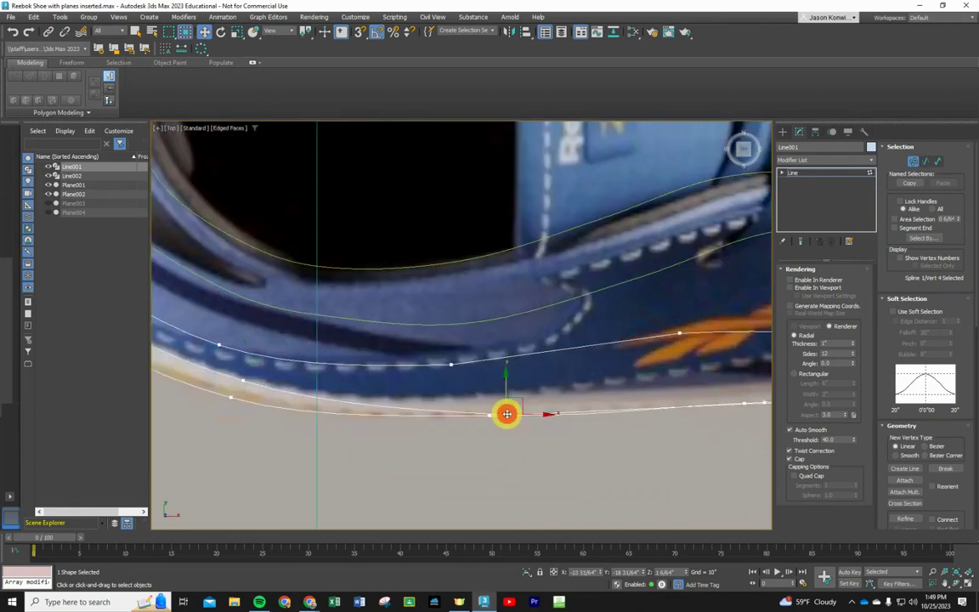
pyautogui.moveTo(506, 391); pyautogui.dragTo(505, 380)
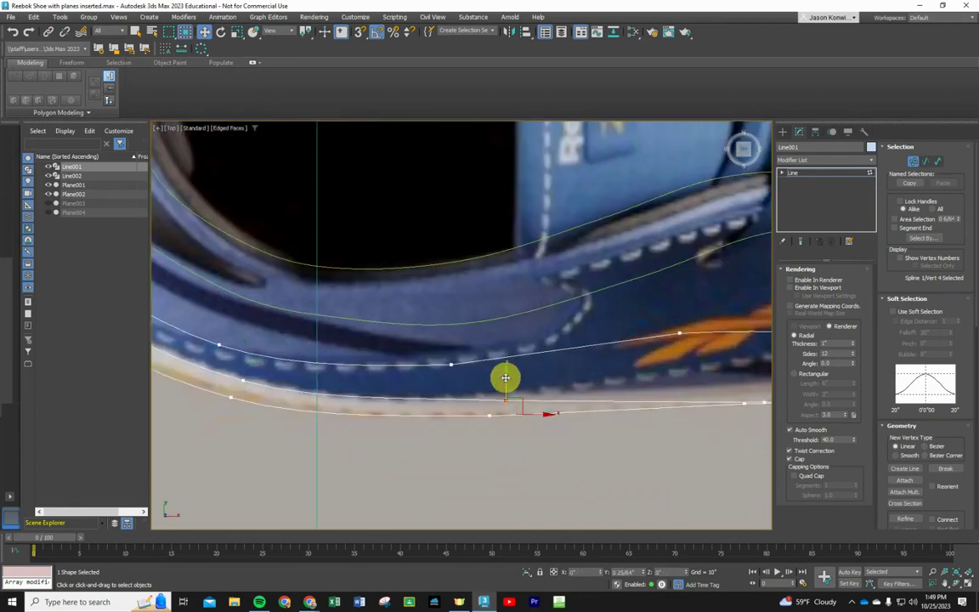
pyautogui.scroll(2, 476, 433)
pyautogui.scroll(1, 416, 391)
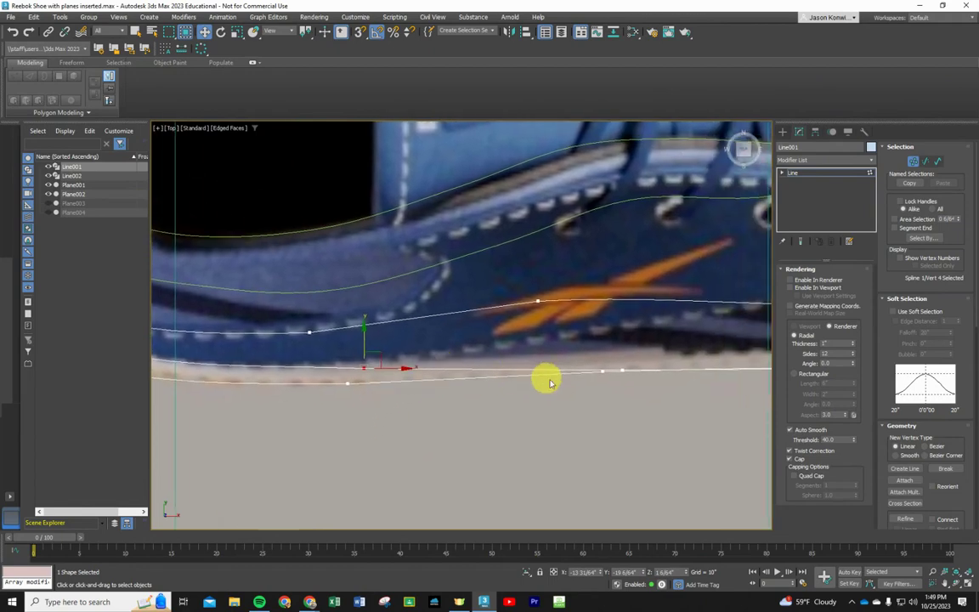
pyautogui.scroll(2, 595, 395)
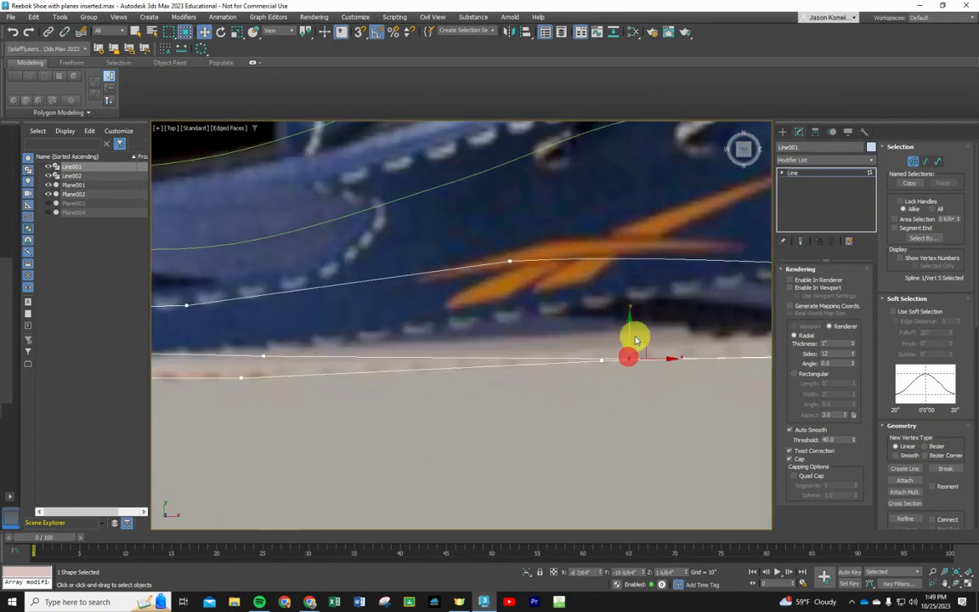
pyautogui.moveTo(628, 330); pyautogui.dragTo(629, 319)
# Step: Raise the sixth and seventh vertices of Line001's first spline inward from the sole edge along the forefoot
pyautogui.moveTo(612, 395); pyautogui.dragTo(267, 435, button='middle')
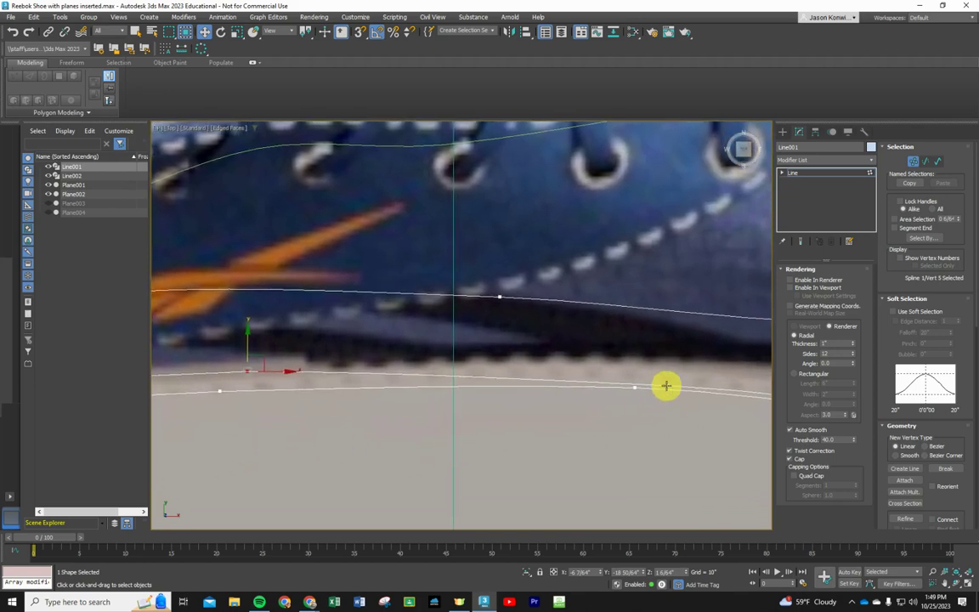
pyautogui.moveTo(666, 386); pyautogui.dragTo(669, 355)
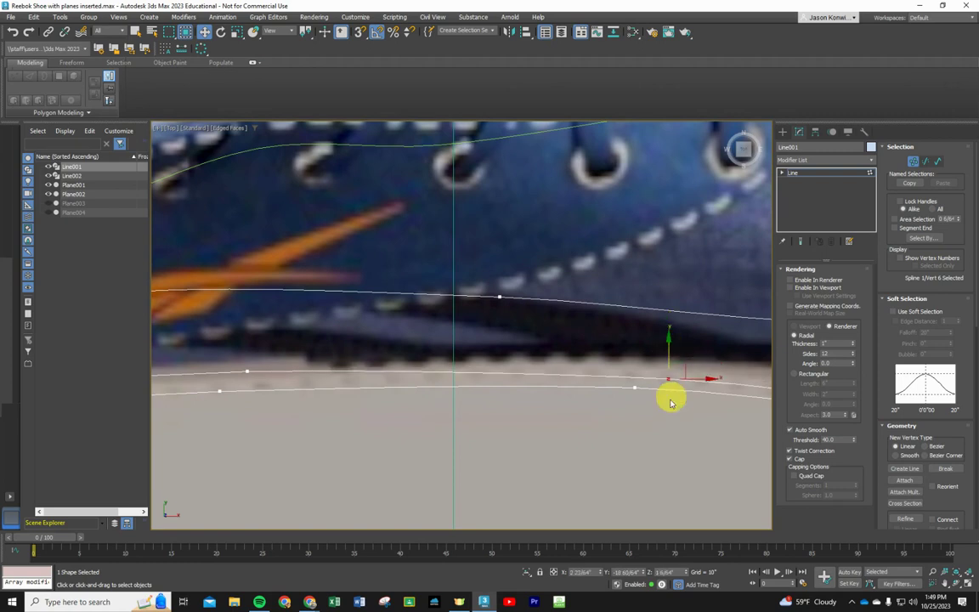
pyautogui.moveTo(669, 396); pyautogui.dragTo(208, 374, button='middle')
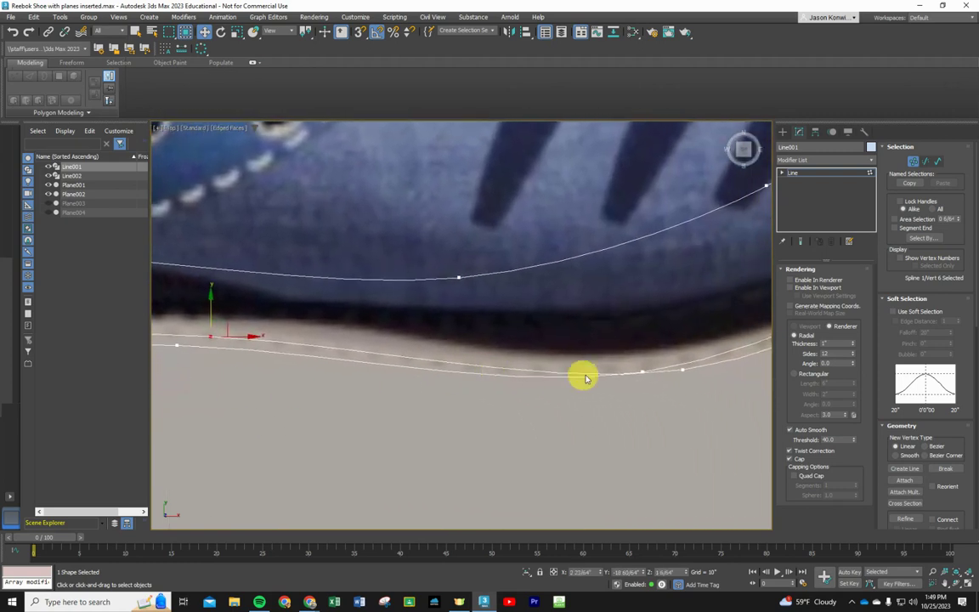
pyautogui.click(682, 370)
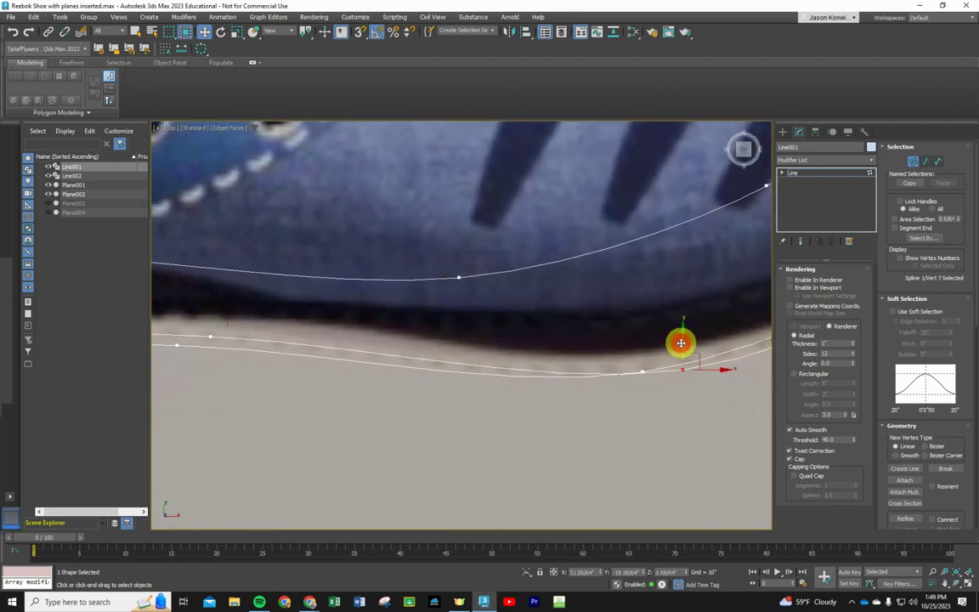
pyautogui.moveTo(681, 343); pyautogui.dragTo(683, 337)
pyautogui.moveTo(676, 401); pyautogui.dragTo(404, 477, button='middle')
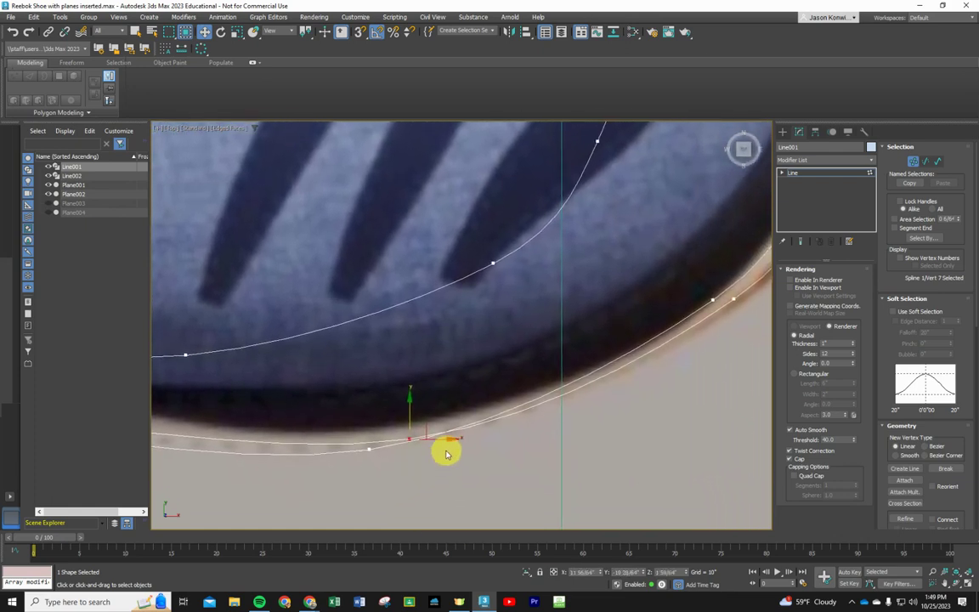
pyautogui.moveTo(410, 414)
pyautogui.mouseDown()
pyautogui.moveTo(411, 371)
pyautogui.moveTo(411, 402)
pyautogui.mouseUp()
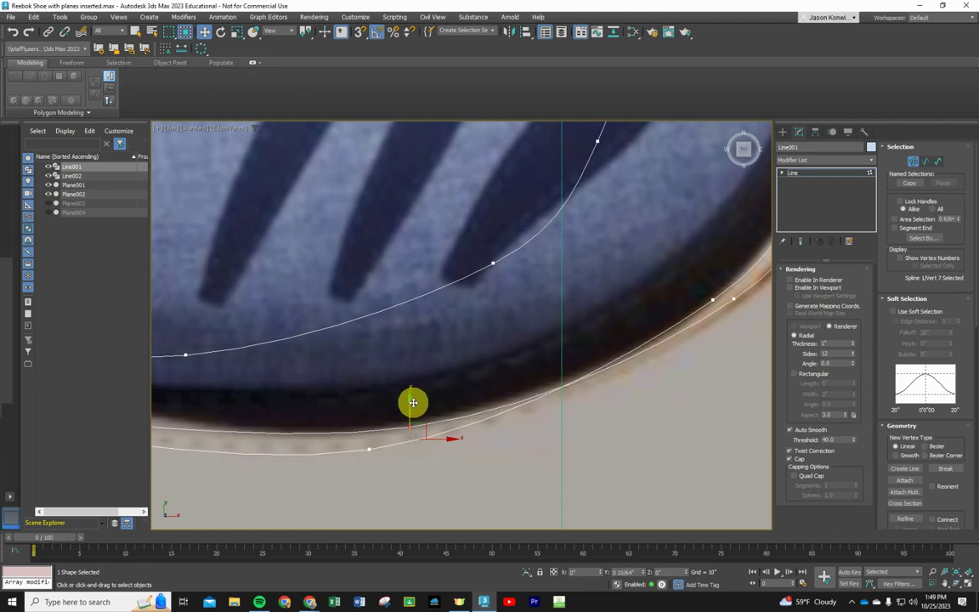
# Step: Move the eighth, ninth and tenth vertices of Line001's first spline inward around the toe
pyautogui.click(734, 297)
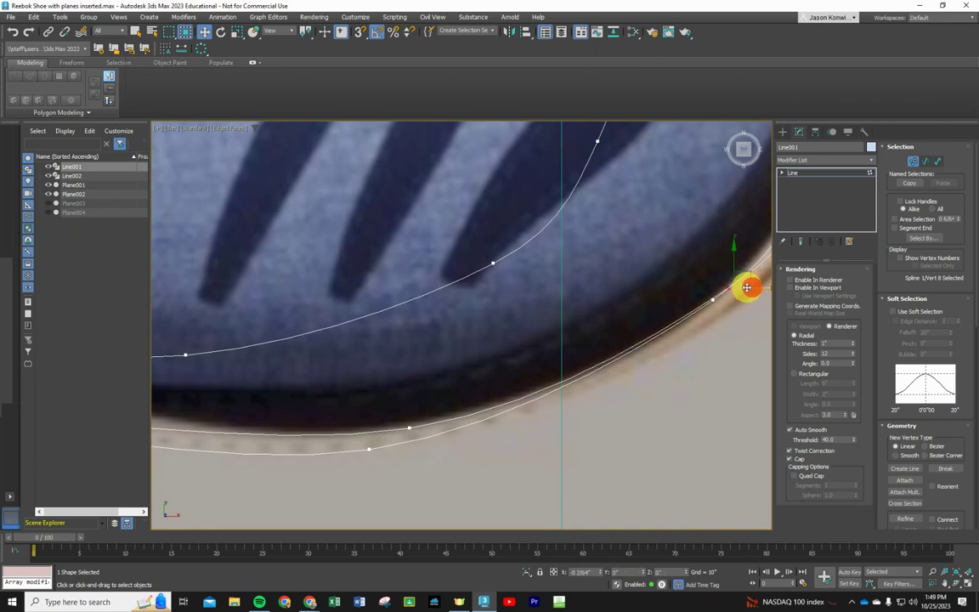
pyautogui.scroll(3, 715, 334)
pyautogui.moveTo(714, 334); pyautogui.dragTo(495, 512, button='middle')
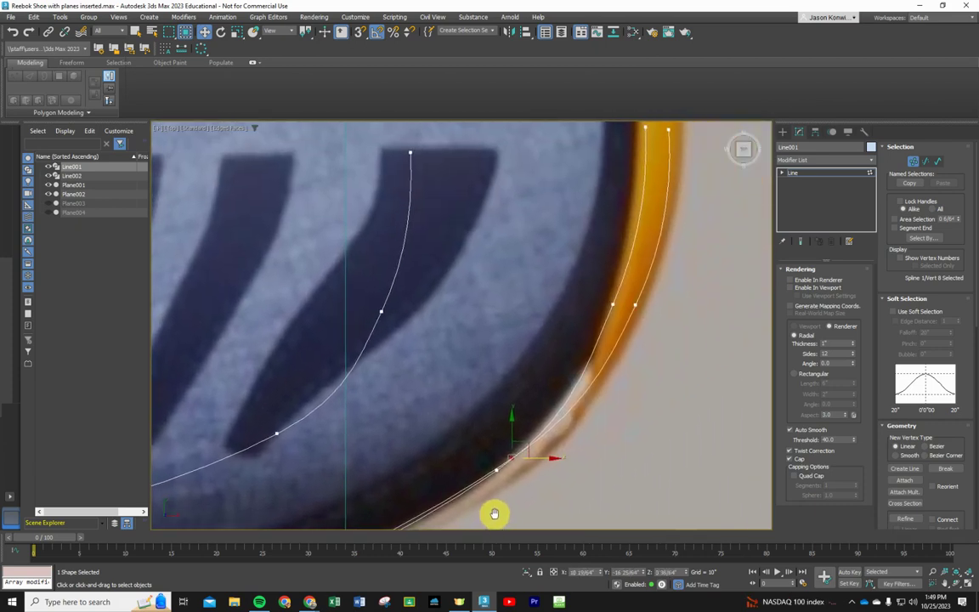
pyautogui.moveTo(512, 427)
pyautogui.mouseDown()
pyautogui.moveTo(509, 376)
pyautogui.moveTo(521, 438)
pyautogui.moveTo(519, 423)
pyautogui.mouseUp()
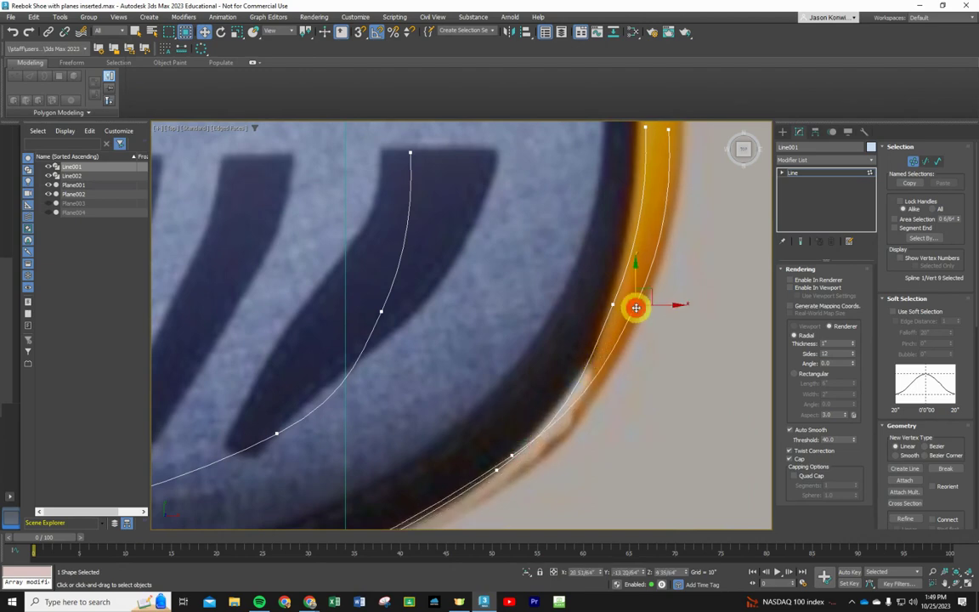
pyautogui.moveTo(636, 308); pyautogui.dragTo(612, 304)
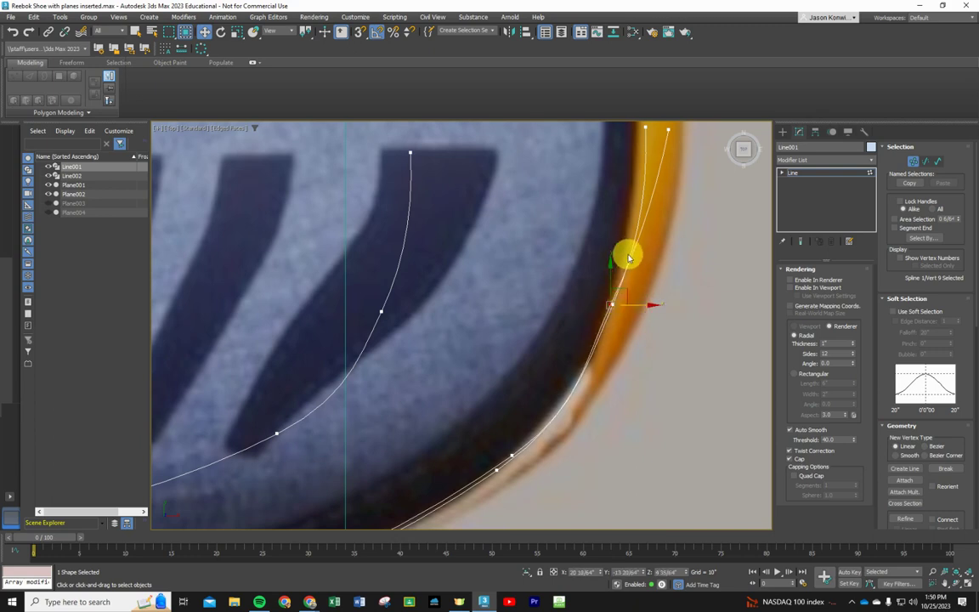
pyautogui.moveTo(656, 179); pyautogui.dragTo(650, 345, button='middle')
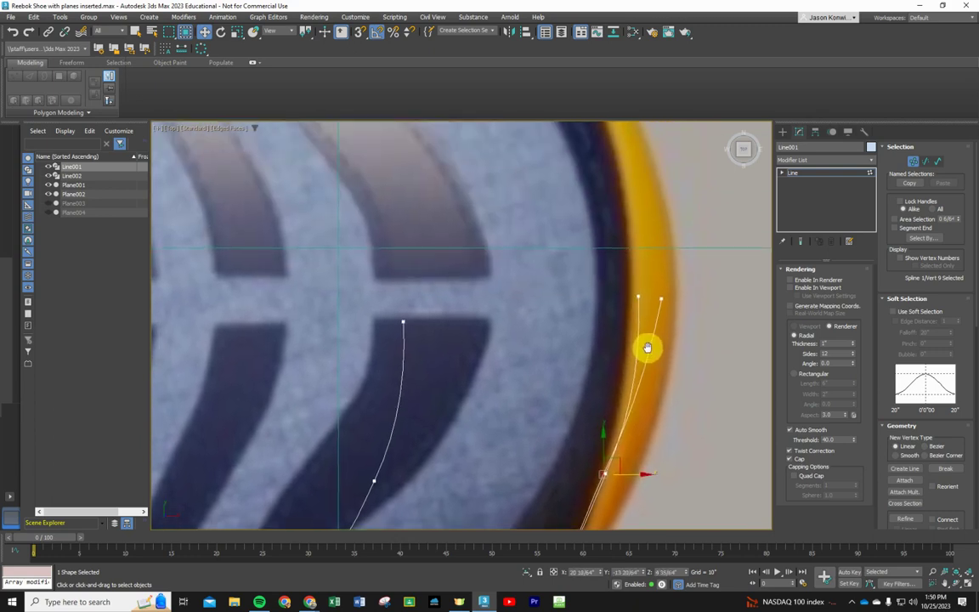
pyautogui.click(662, 298)
pyautogui.moveTo(661, 298)
pyautogui.mouseDown()
pyautogui.moveTo(684, 293)
pyautogui.moveTo(654, 297)
pyautogui.mouseUp()
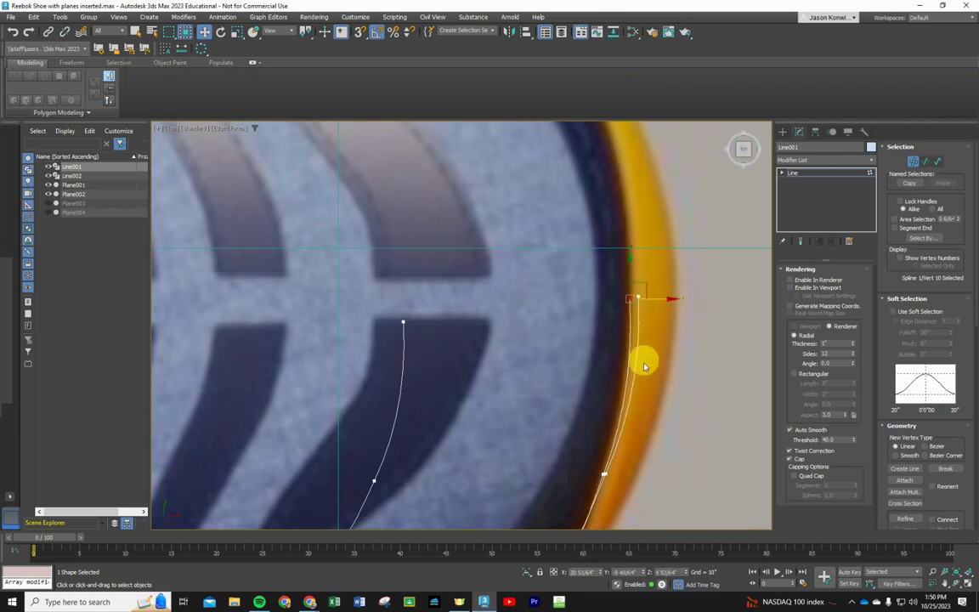
# Step: Restore the four-viewport layout and select the heel-end vertex of Line001's third spline in the Front view
pyautogui.click(157, 128)
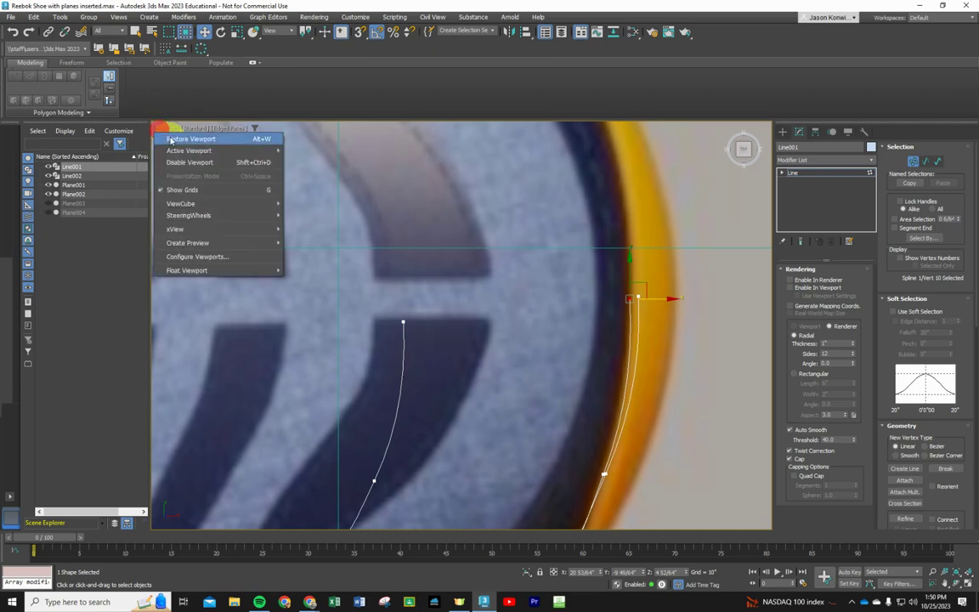
pyautogui.click(178, 137)
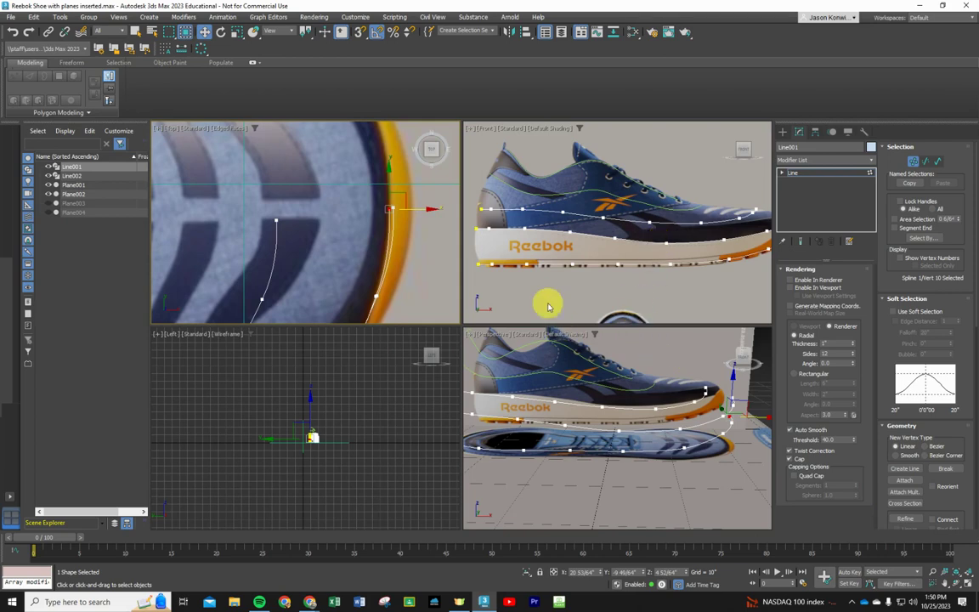
pyautogui.scroll(2, 518, 244)
pyautogui.moveTo(518, 243); pyautogui.dragTo(579, 246, button='middle')
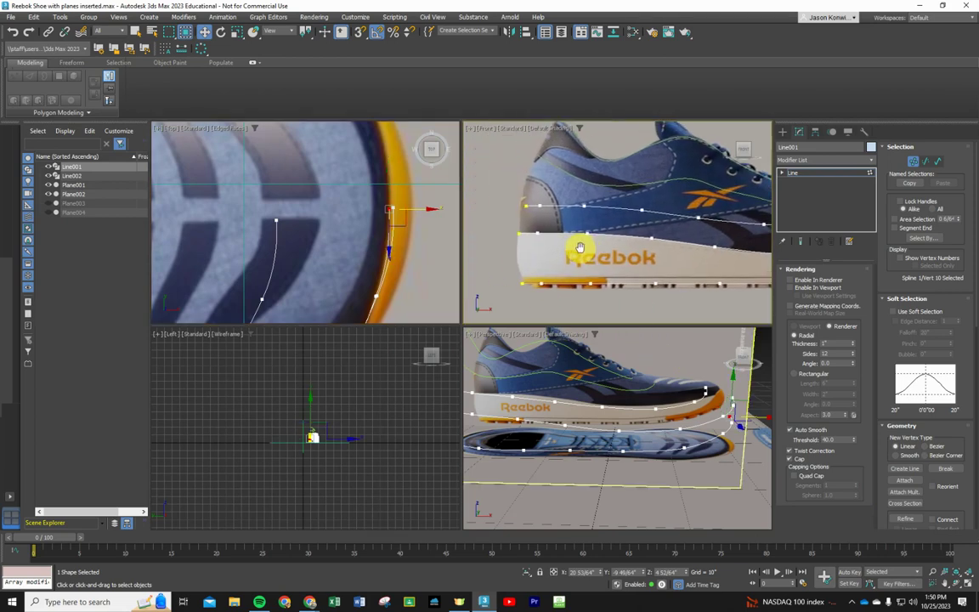
pyautogui.click(525, 204)
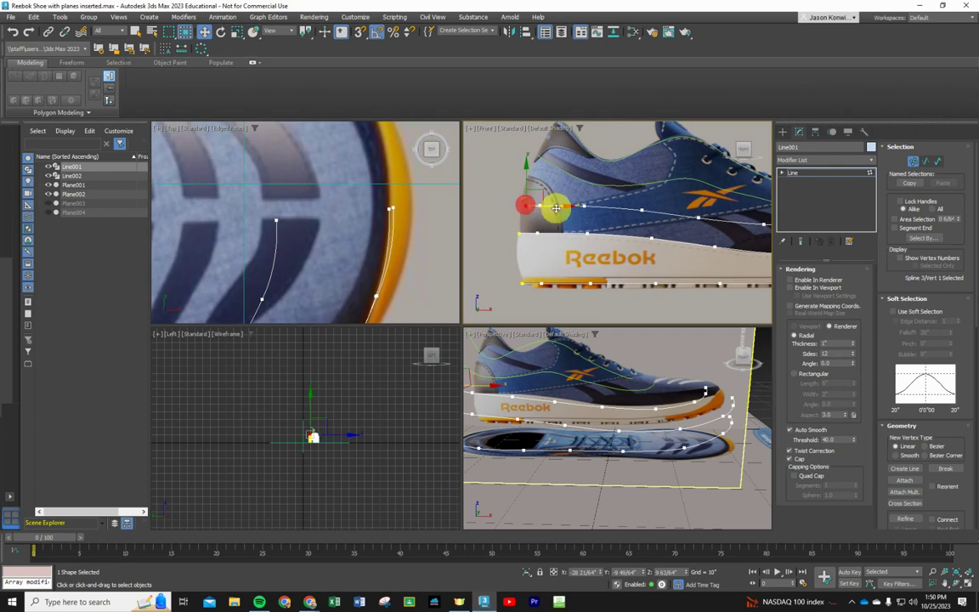